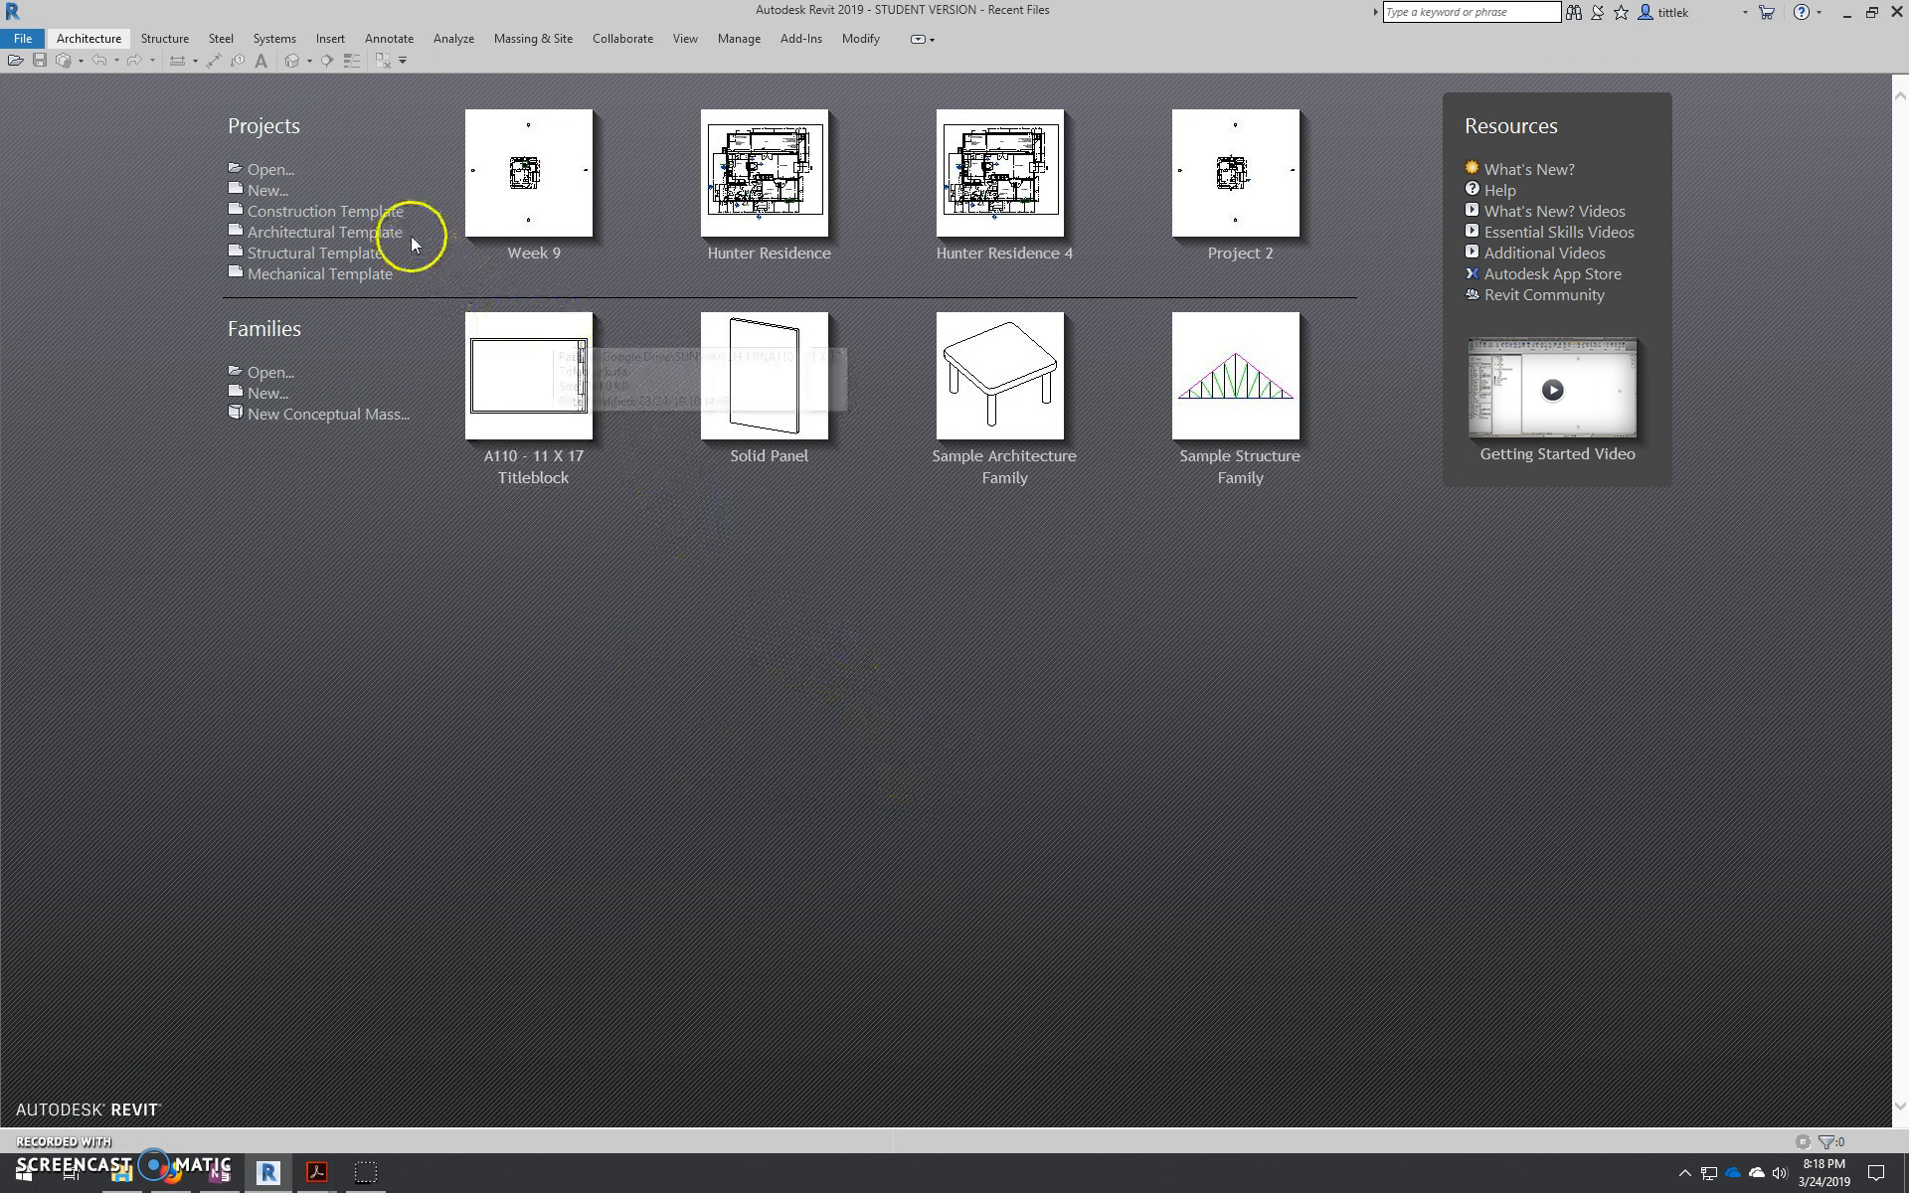
- Create a new project from the Architectural Template and make the Level 1 floor plan the working view
left_click(386, 235)
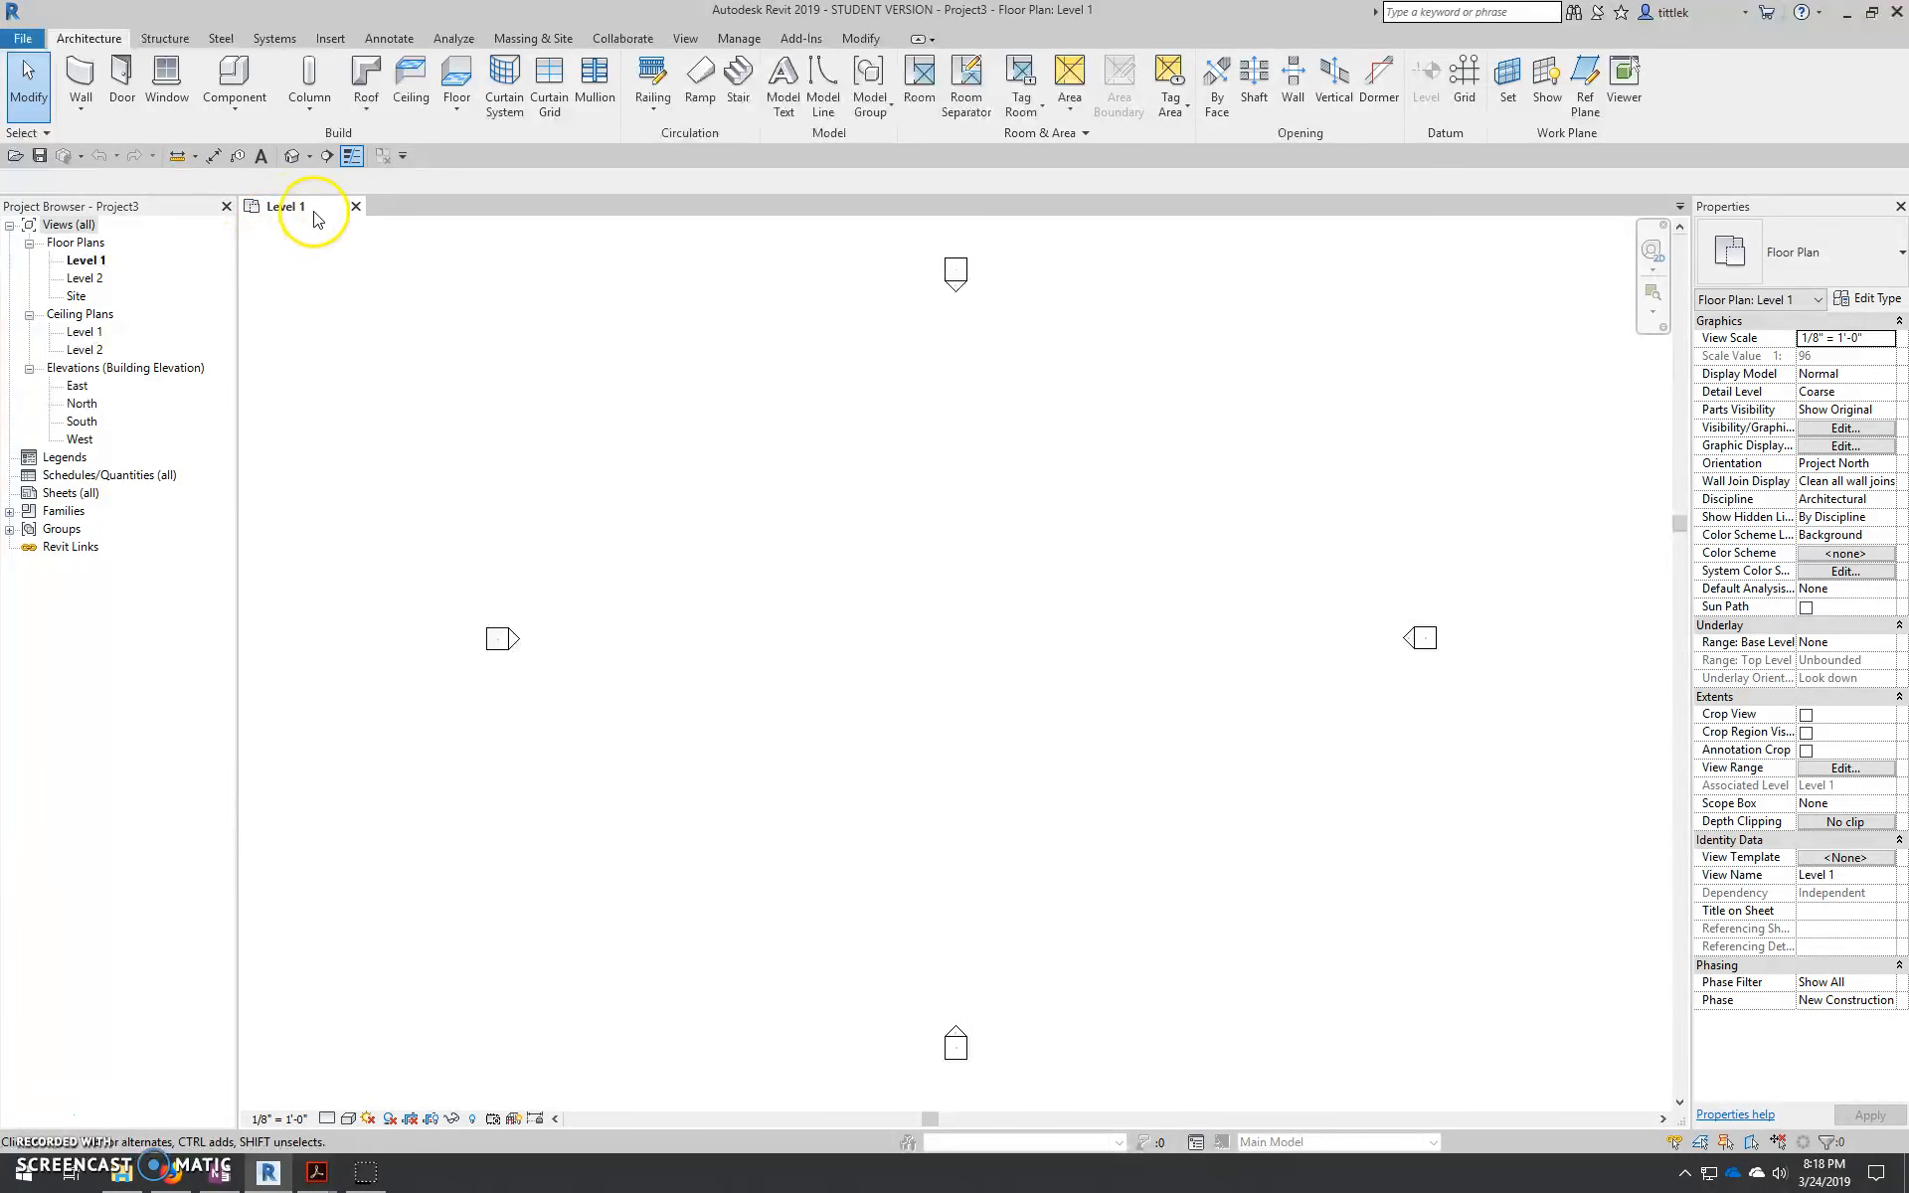
left_click(82, 261)
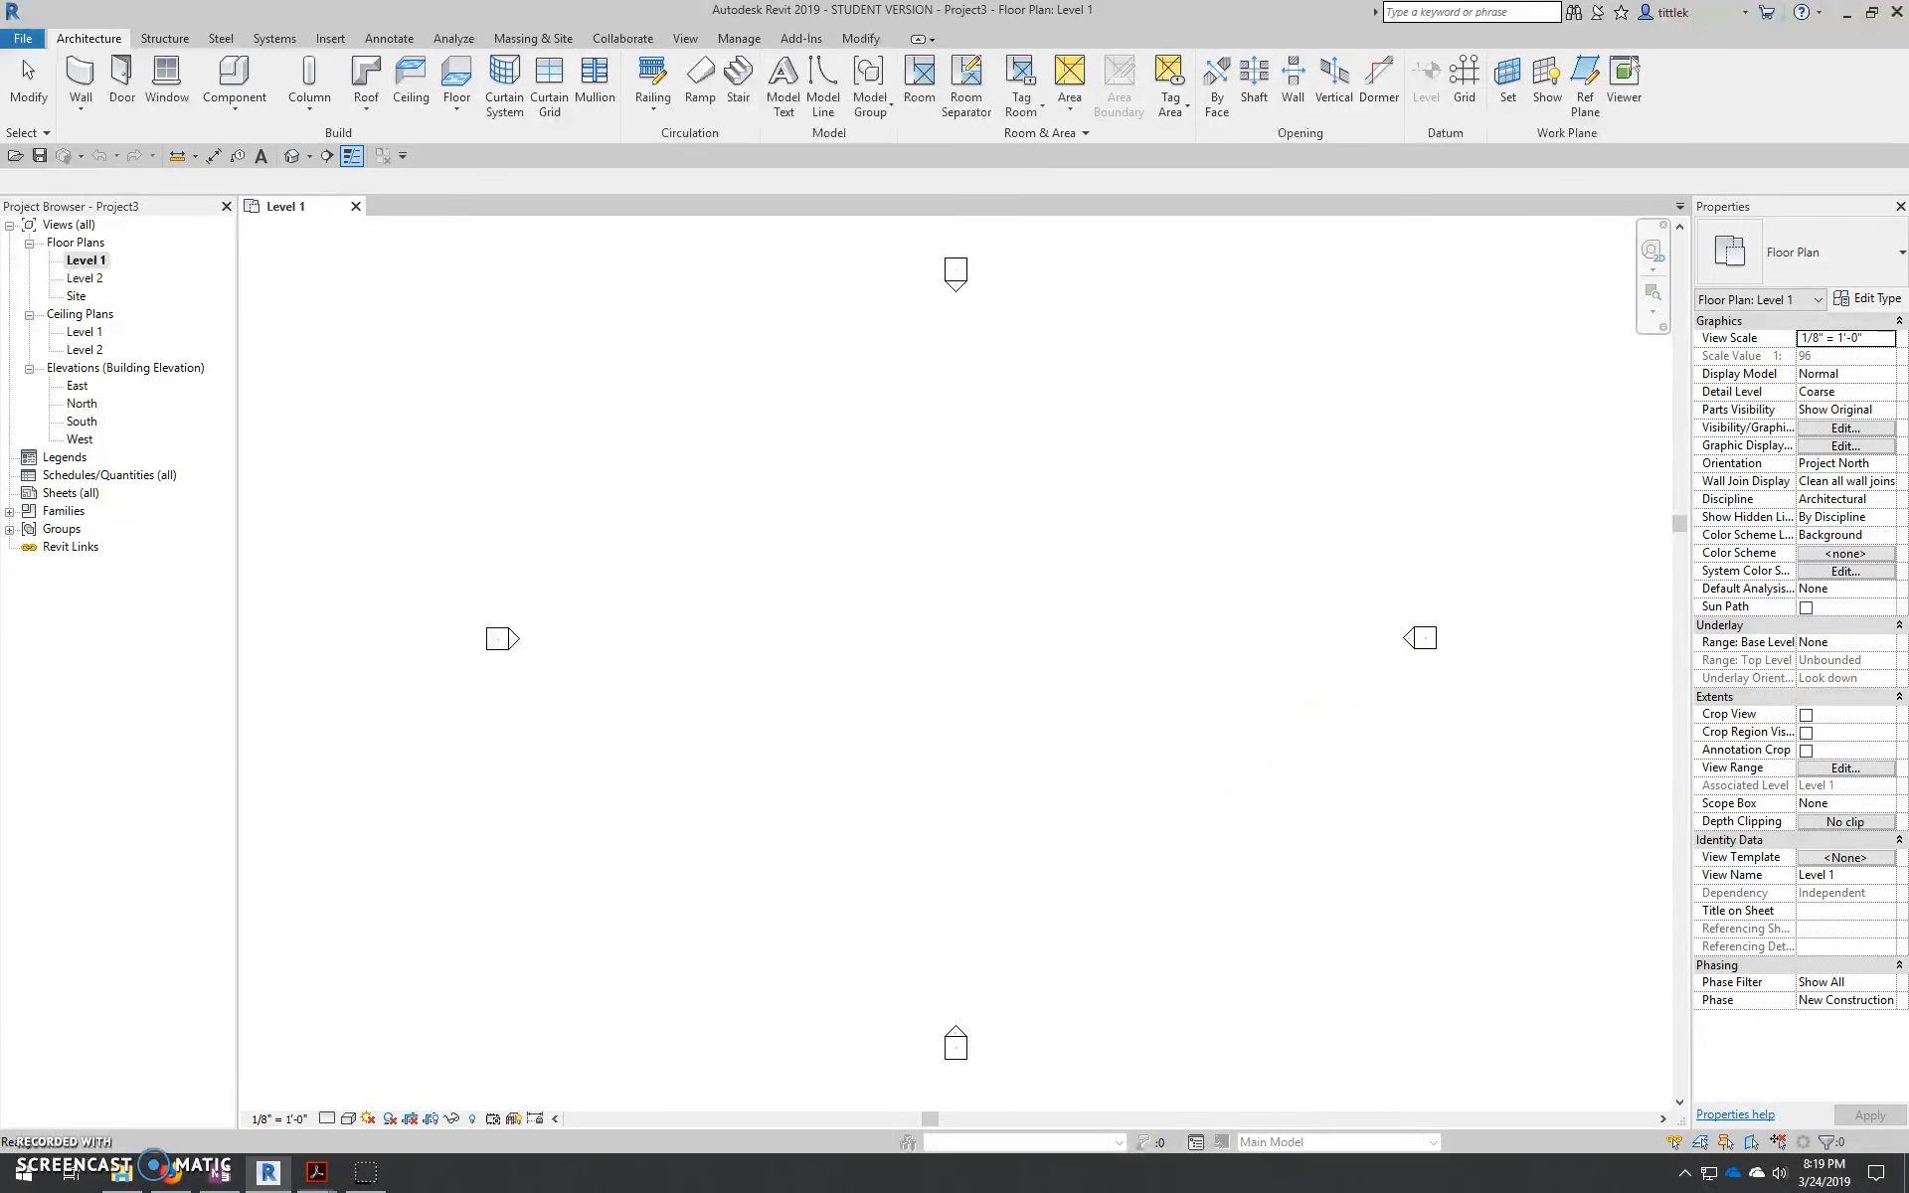
key("alt+Tab")
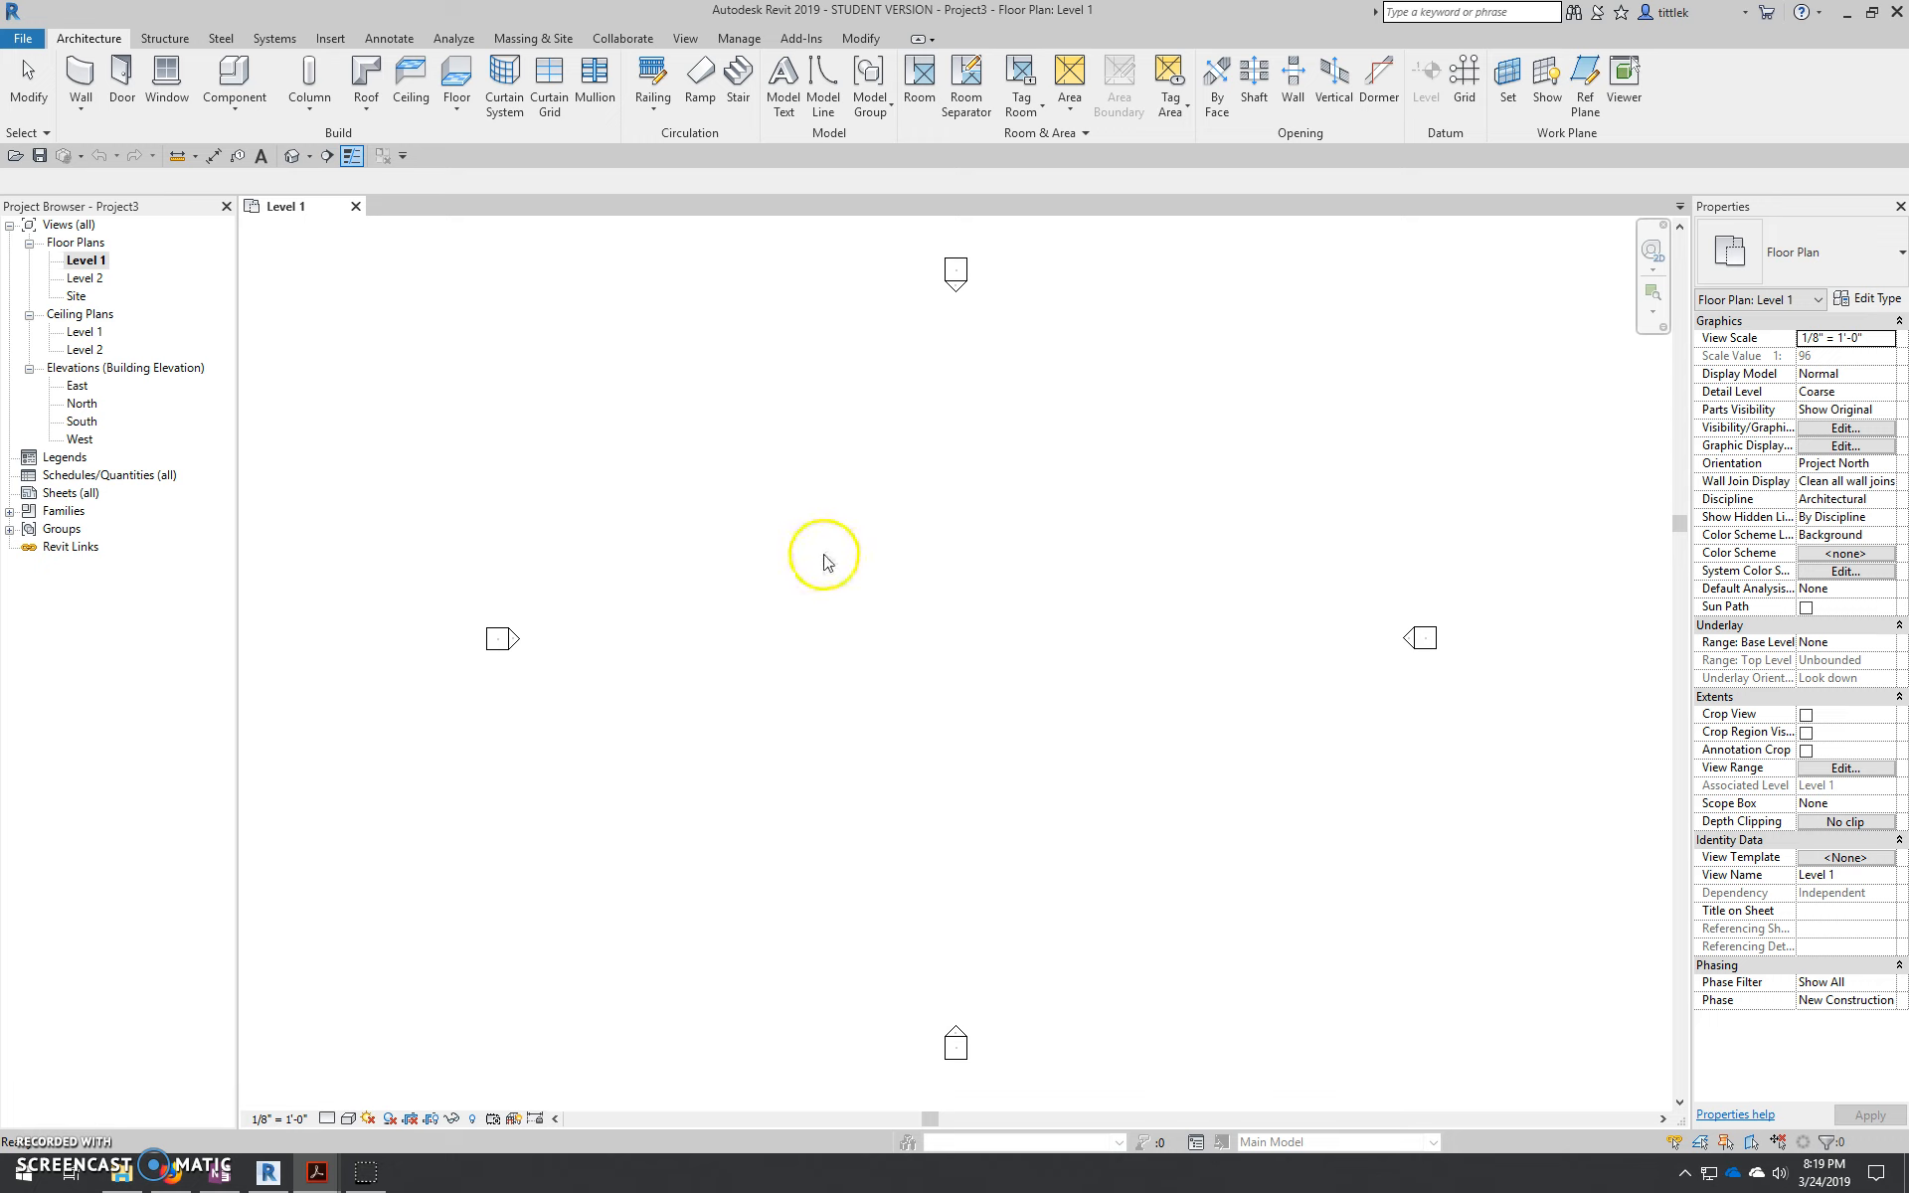
left_click(834, 524)
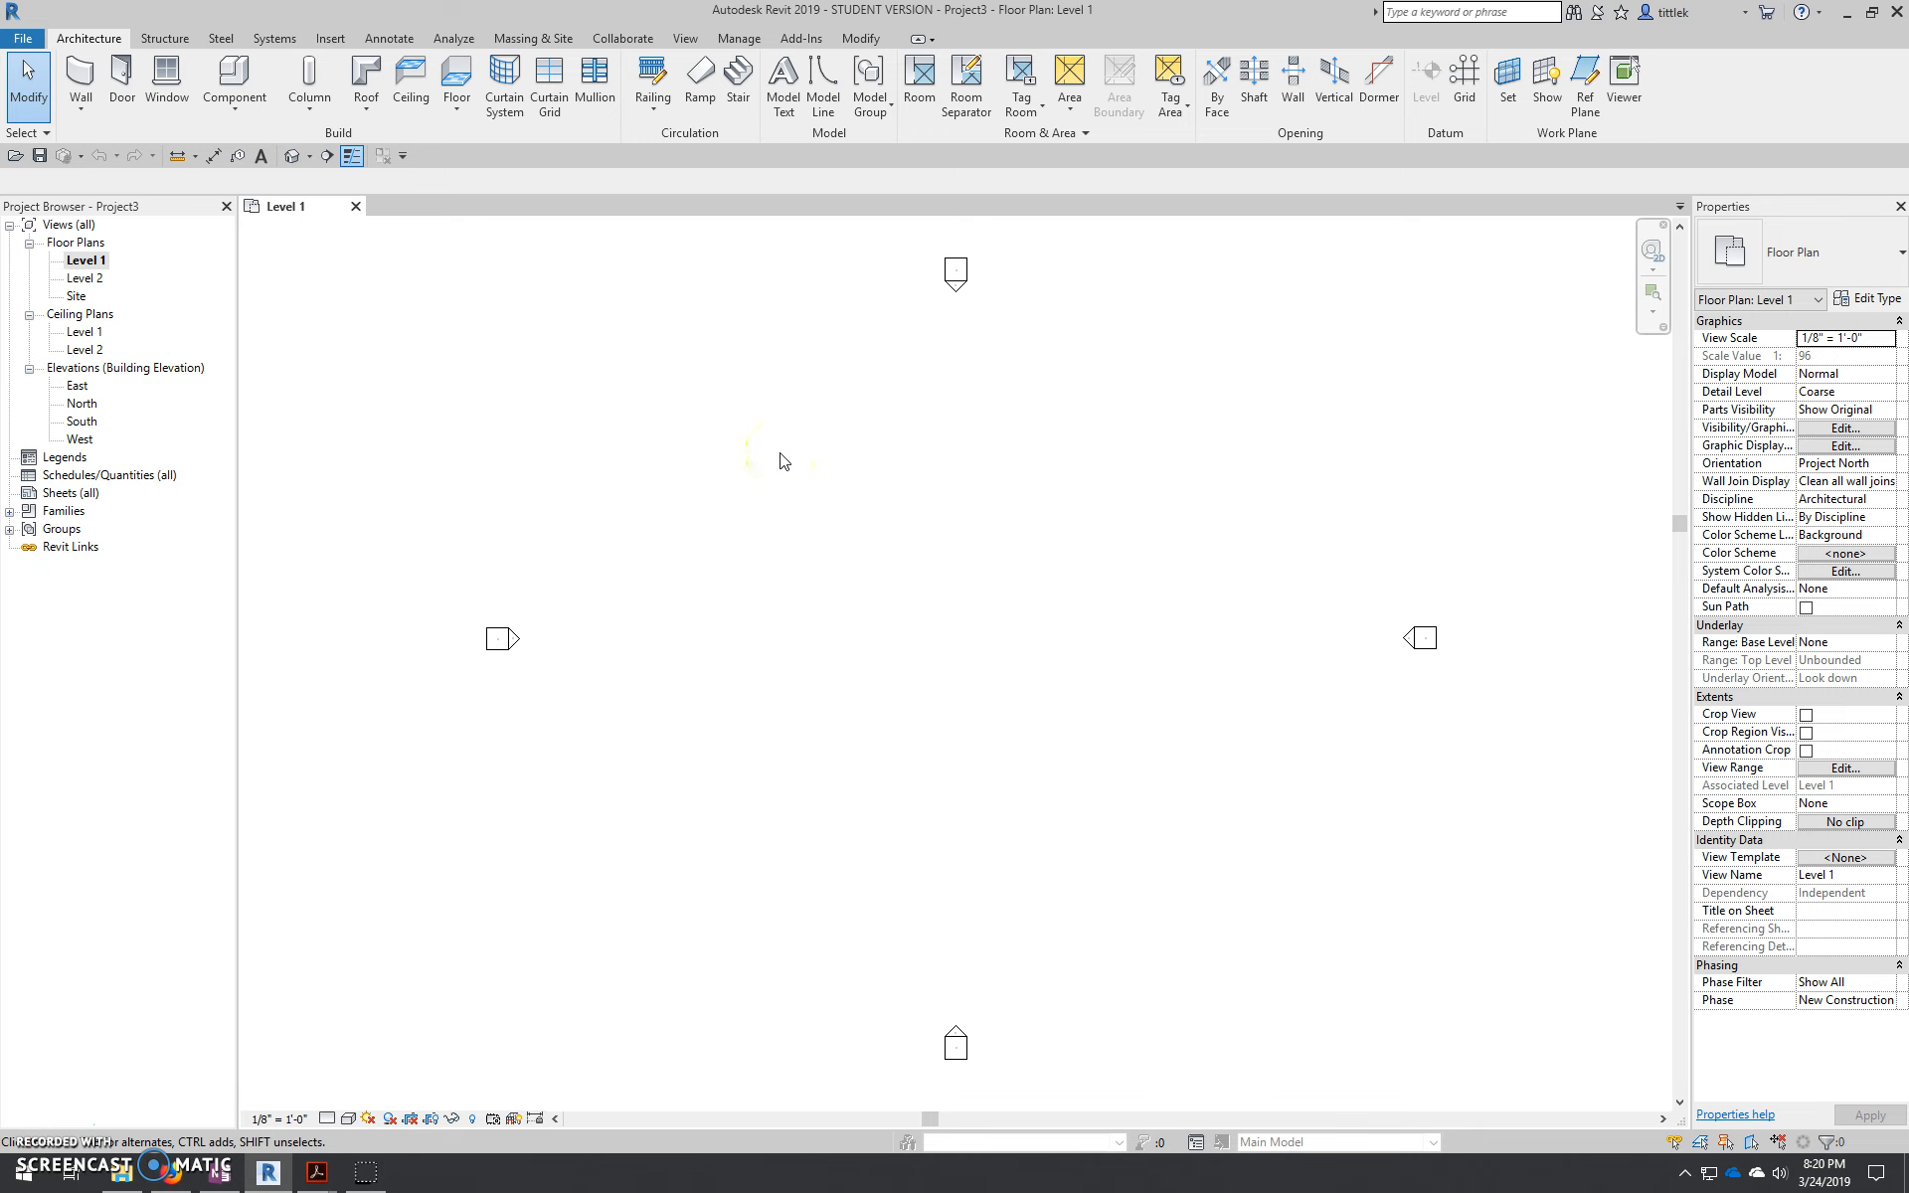
- Start the Wall tool and choose the basic wall type Exterior - EIFS on Mtl. Stud
left_click(79, 78)
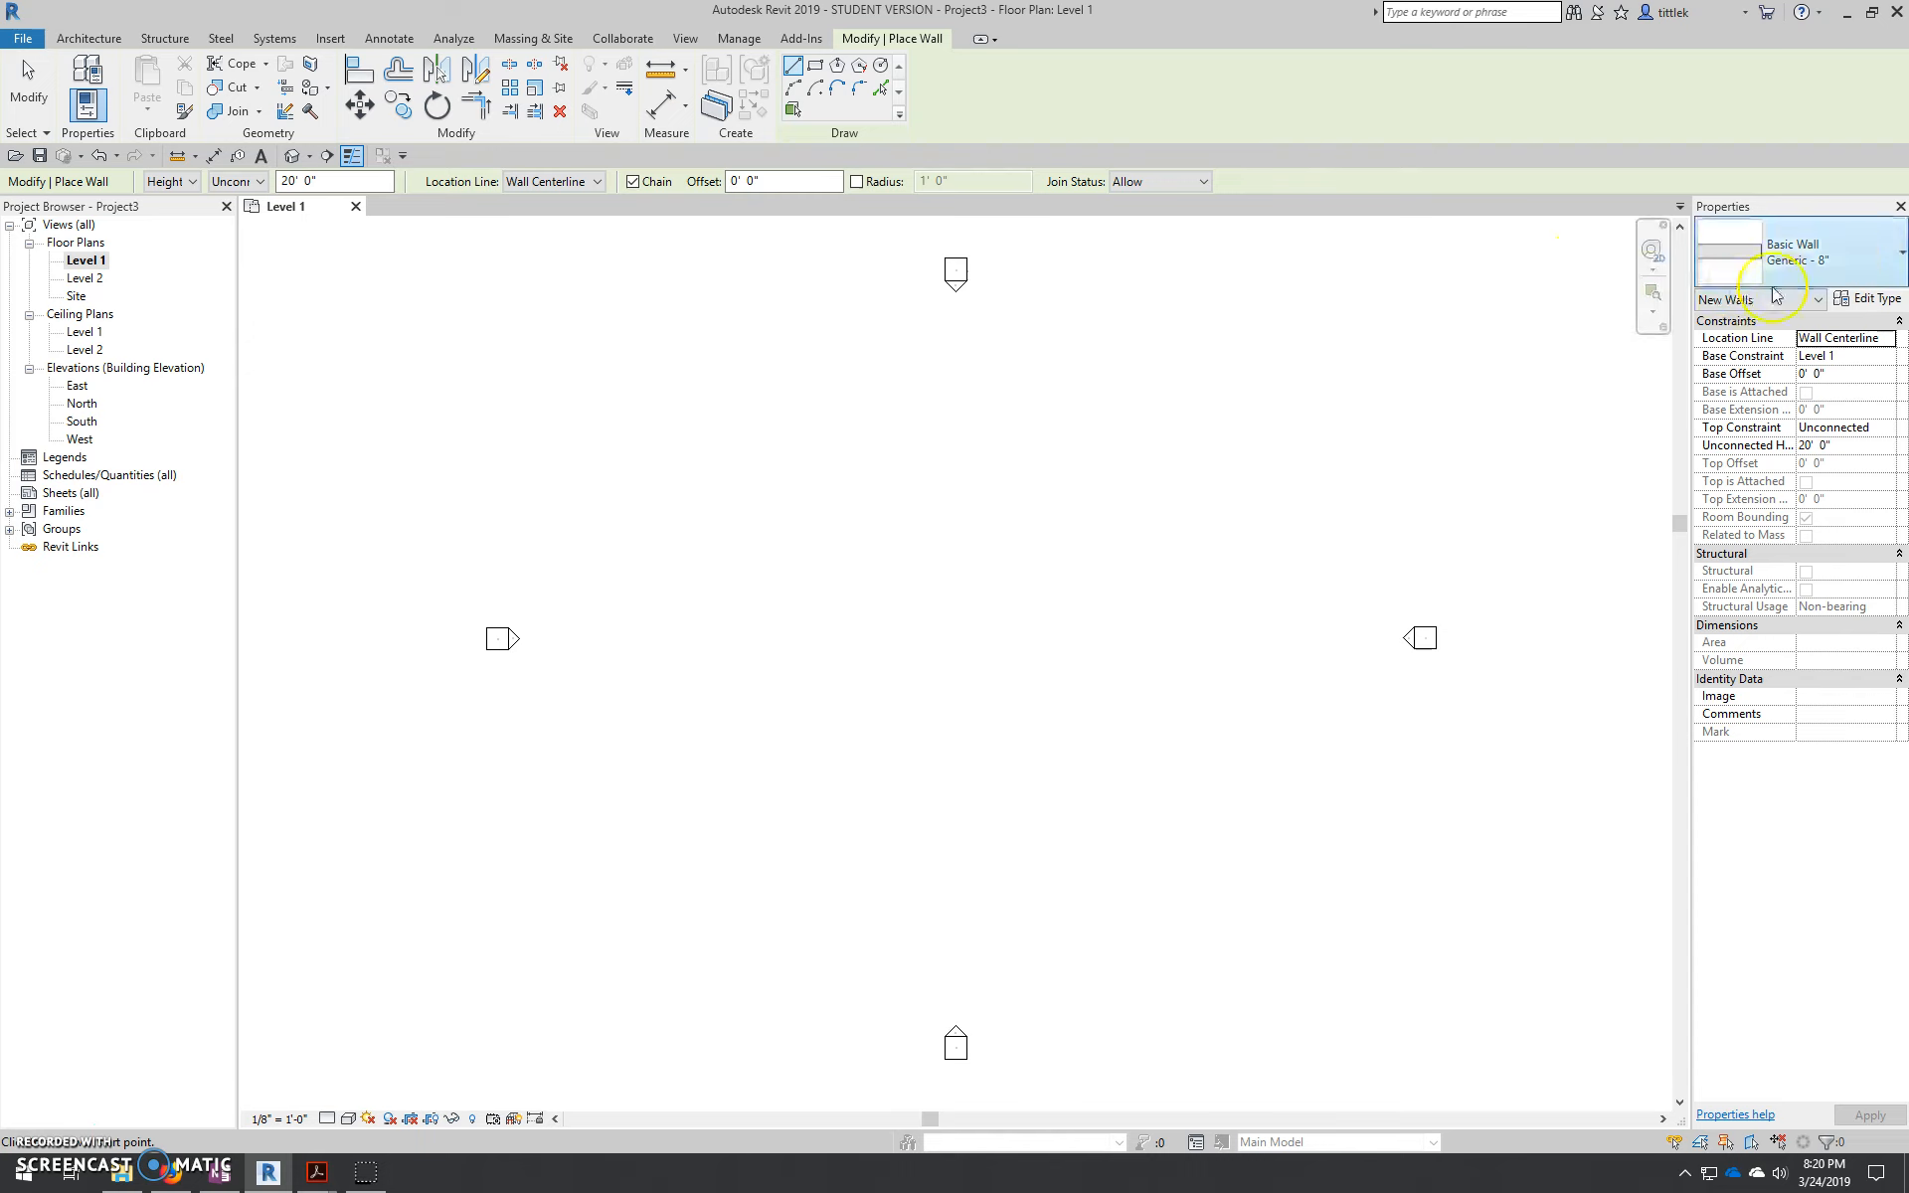
left_click(1842, 272)
left_click(1849, 261)
left_click(1825, 258)
left_click(1838, 258)
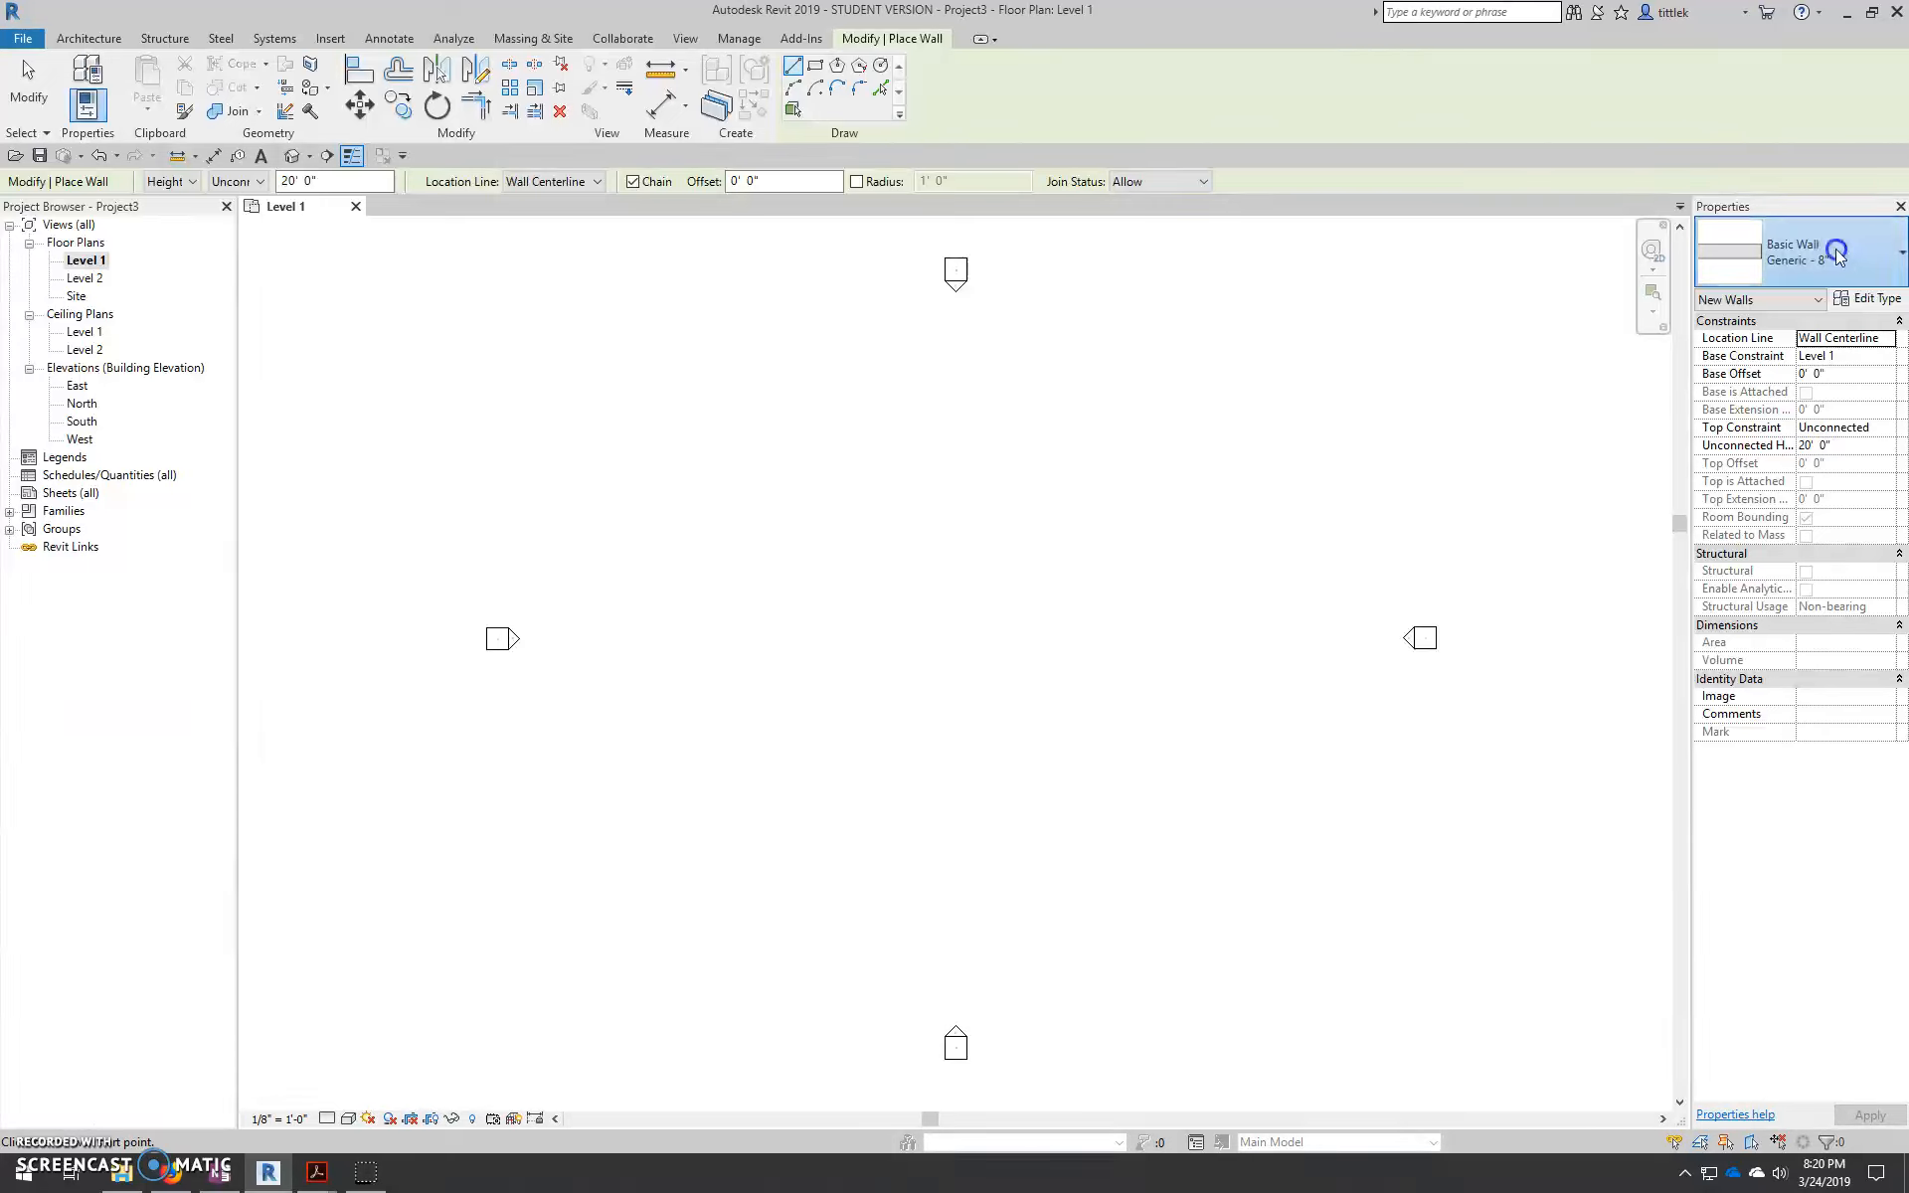
scroll(1890, 448, "down", 1)
left_click_drag(1889, 448, 1864, 398)
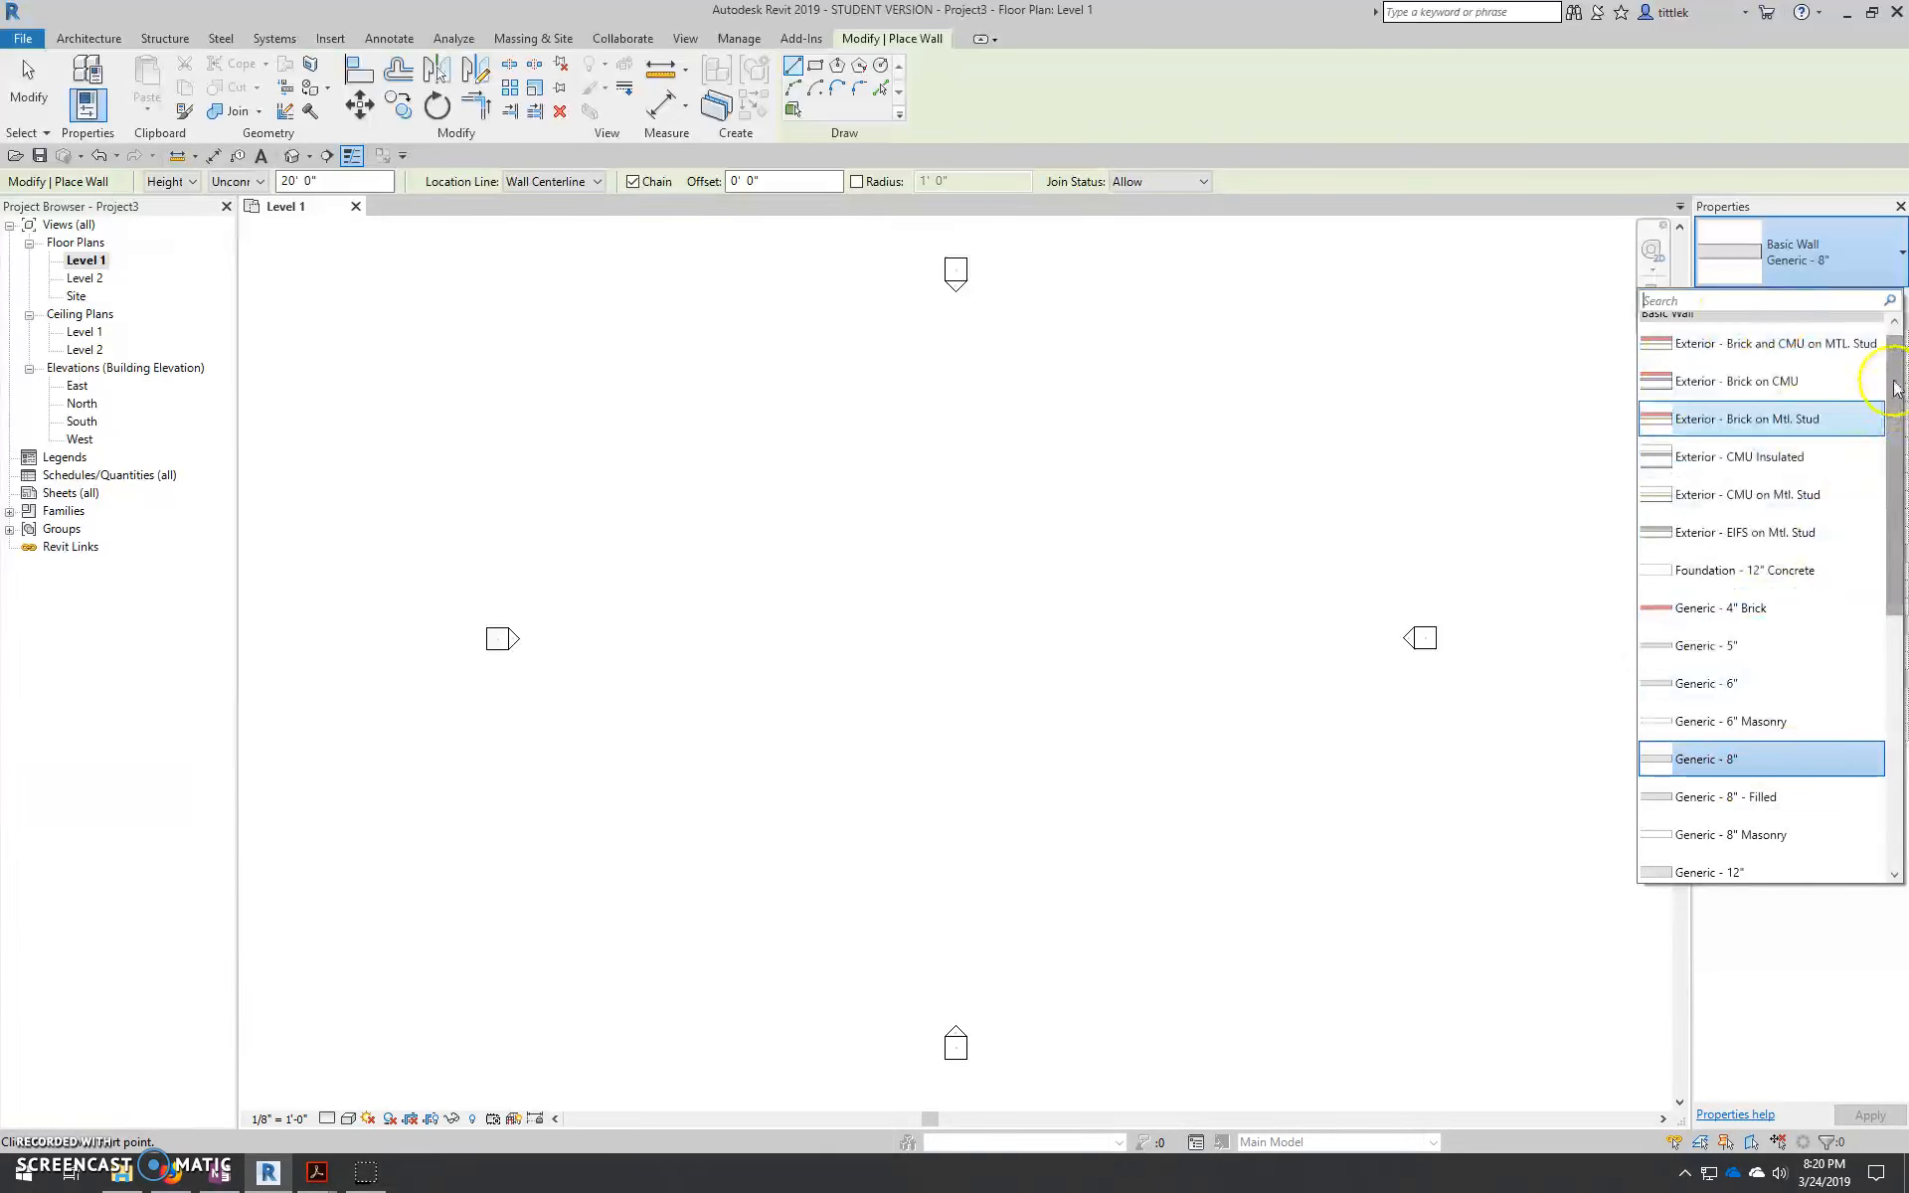
left_click_drag(1899, 382, 1900, 588)
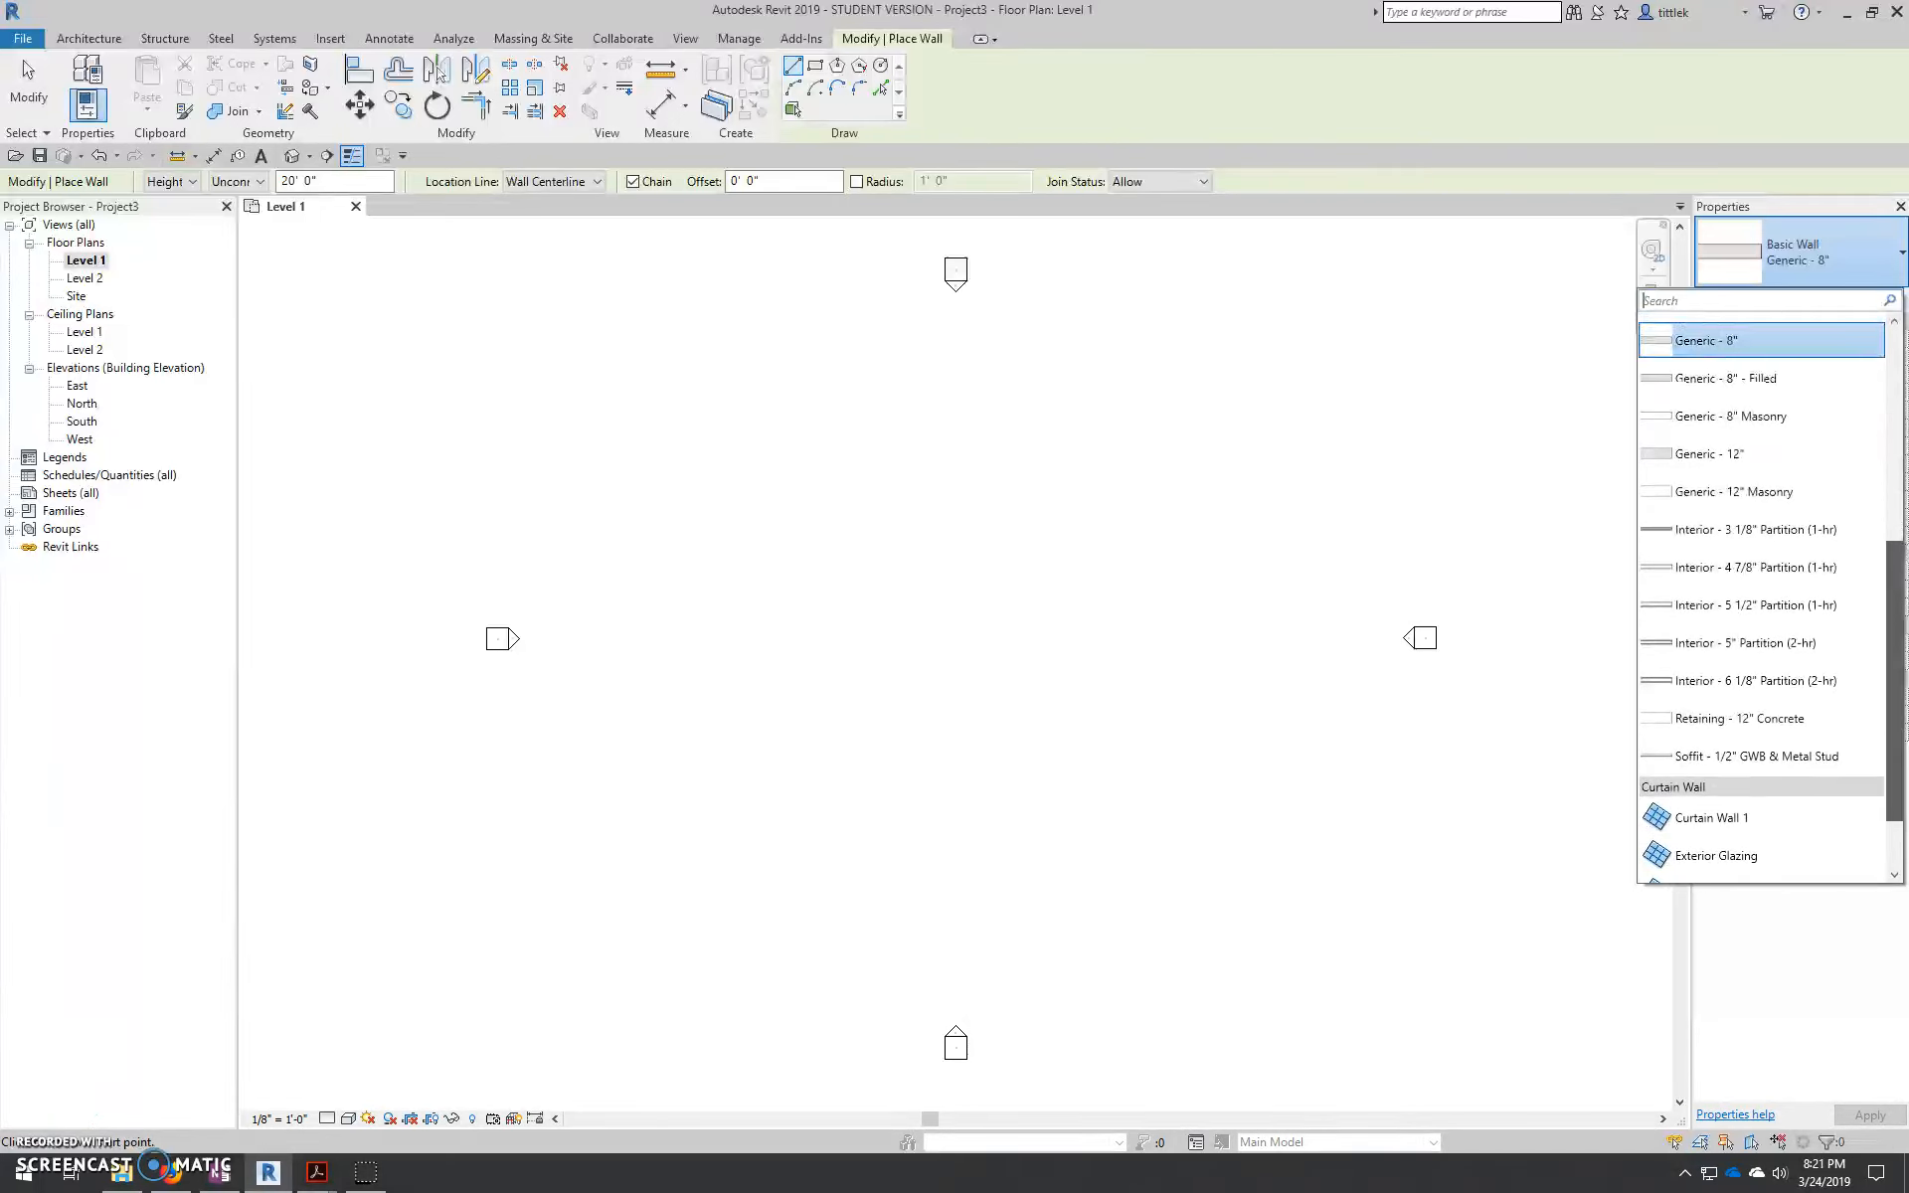
scroll(1761, 408, "up", 4)
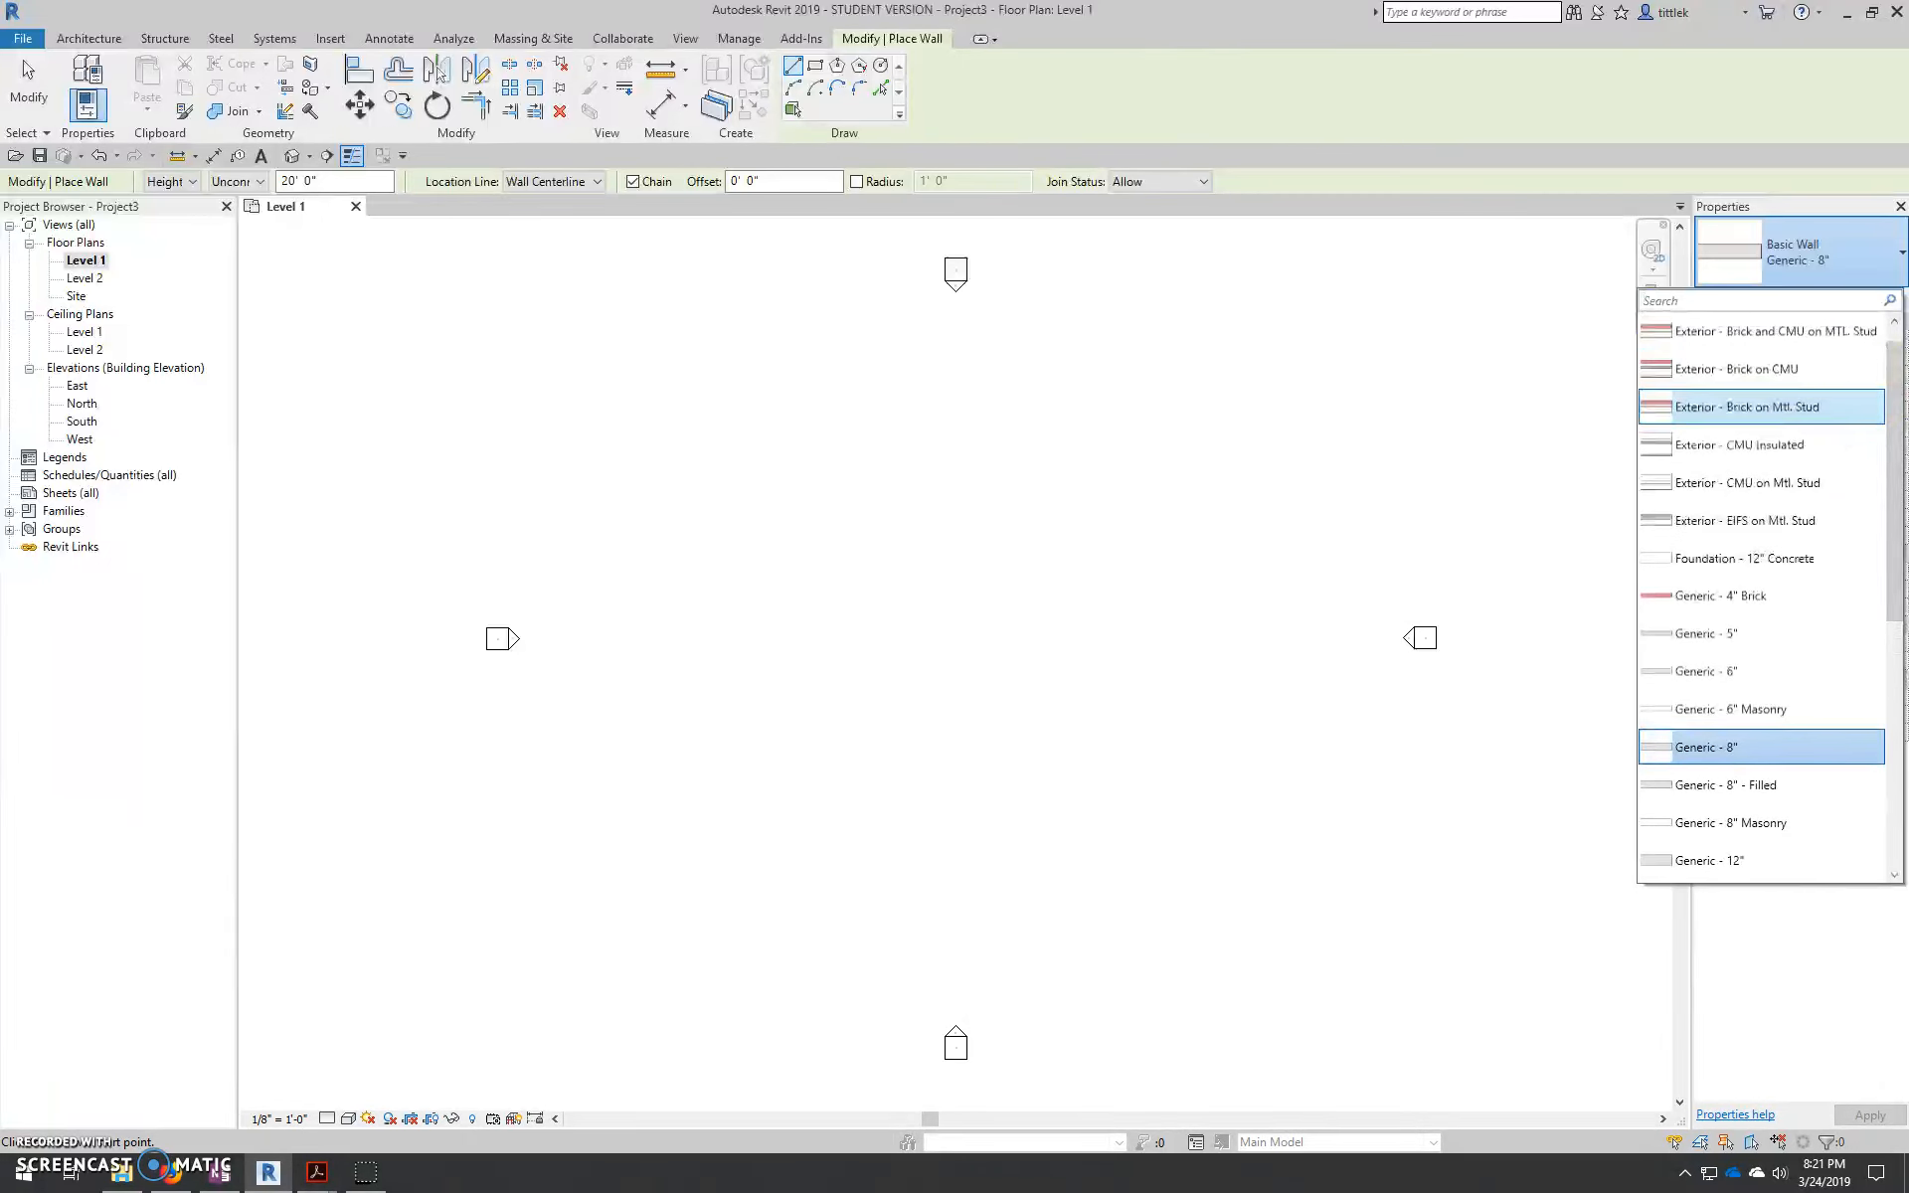
left_click(1702, 530)
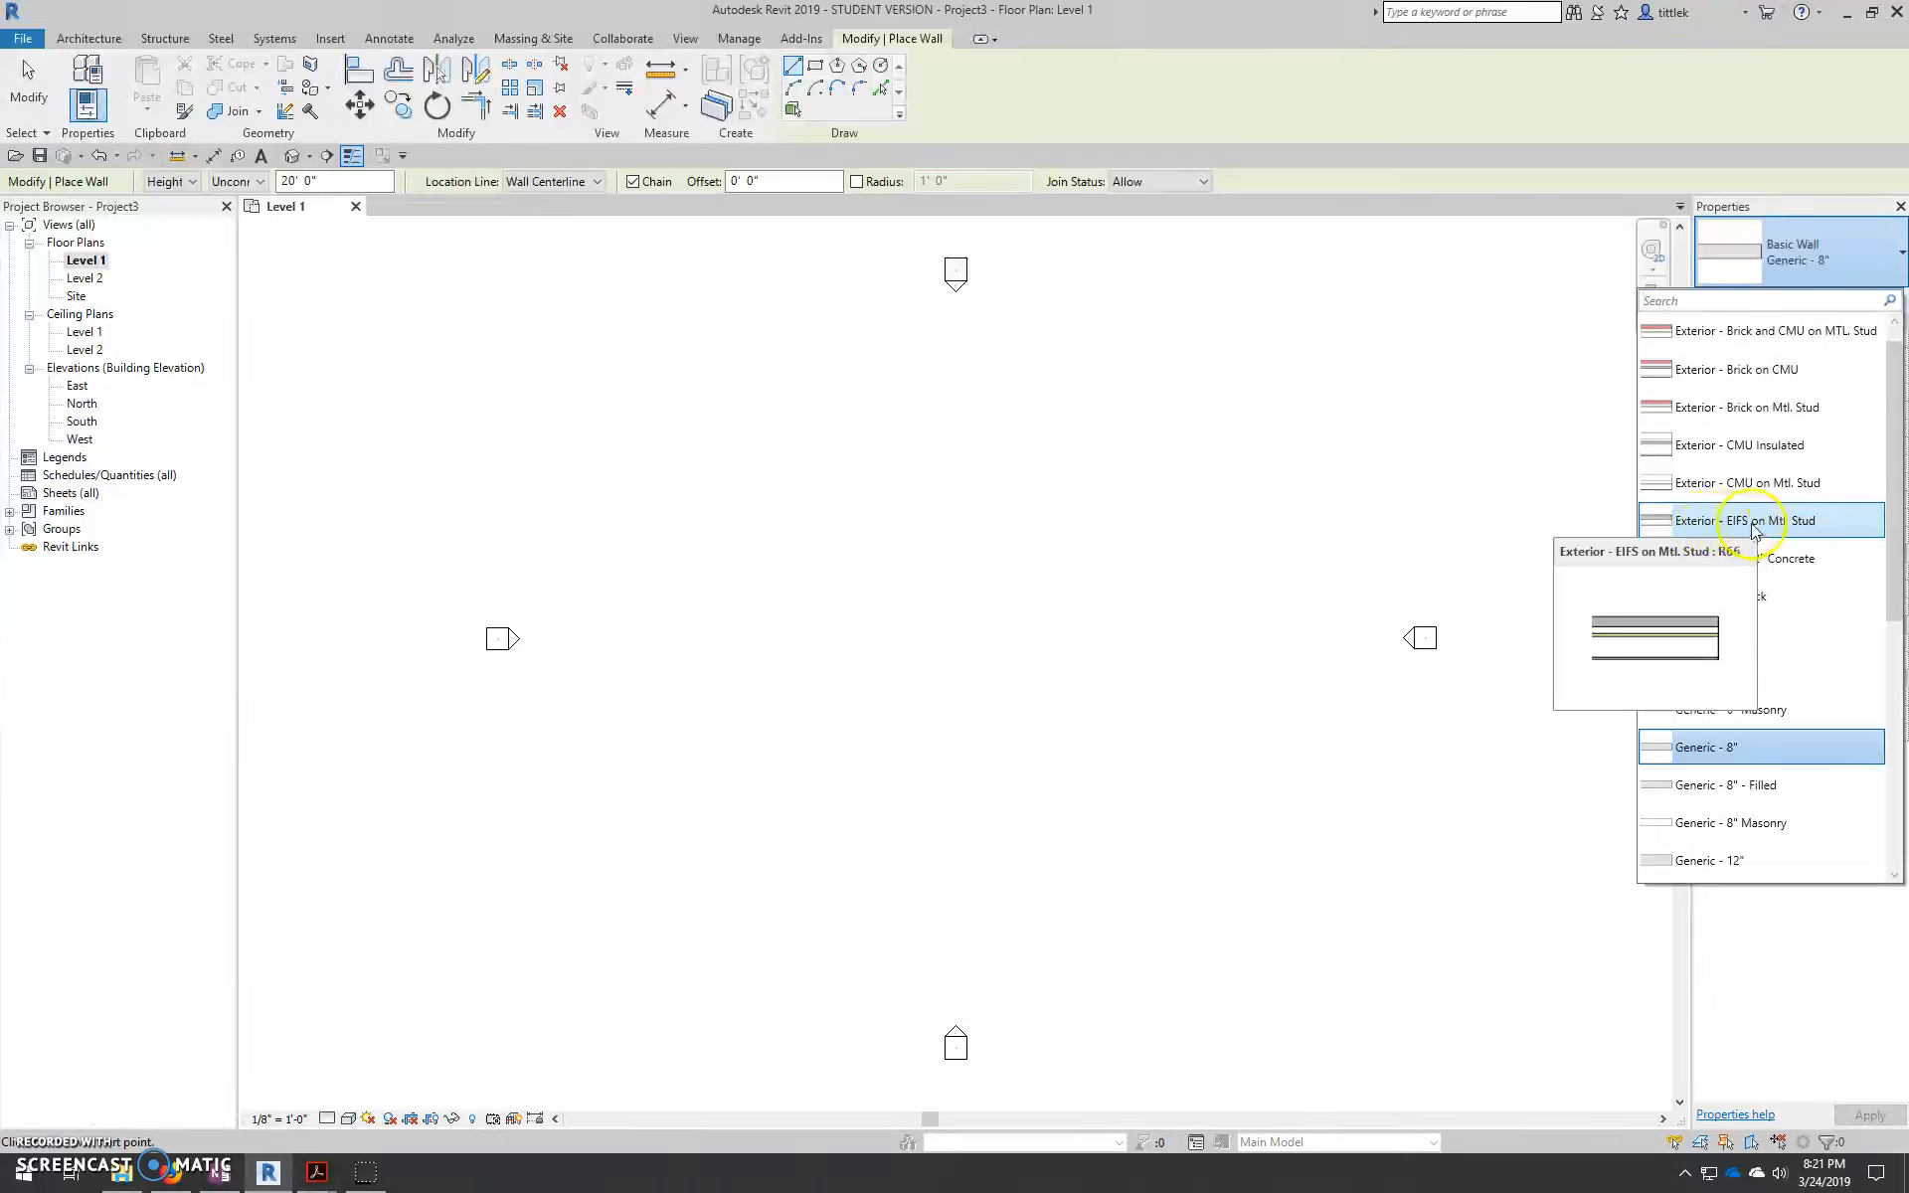
left_click(1846, 535)
left_click(1766, 527)
left_click(1762, 287)
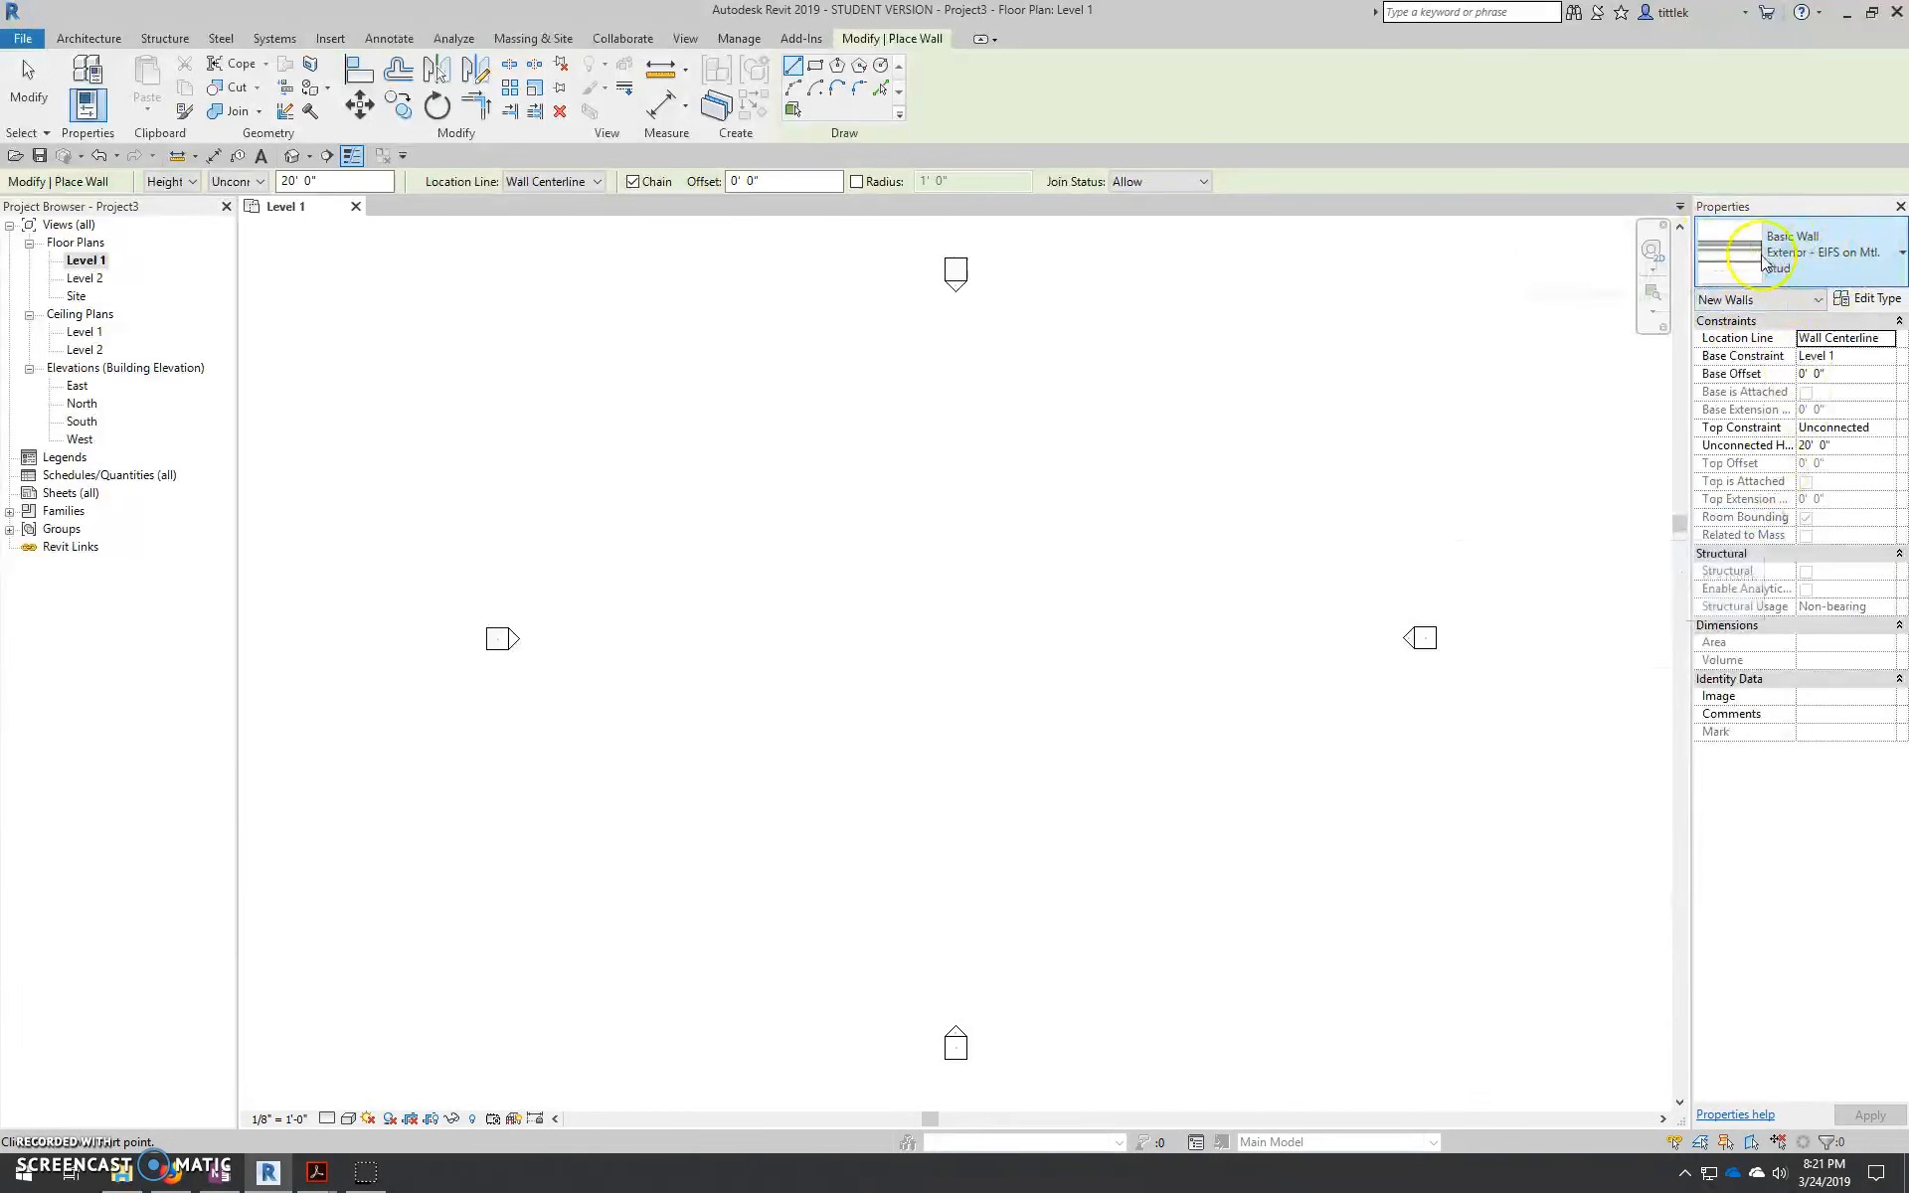
left_click(1840, 263)
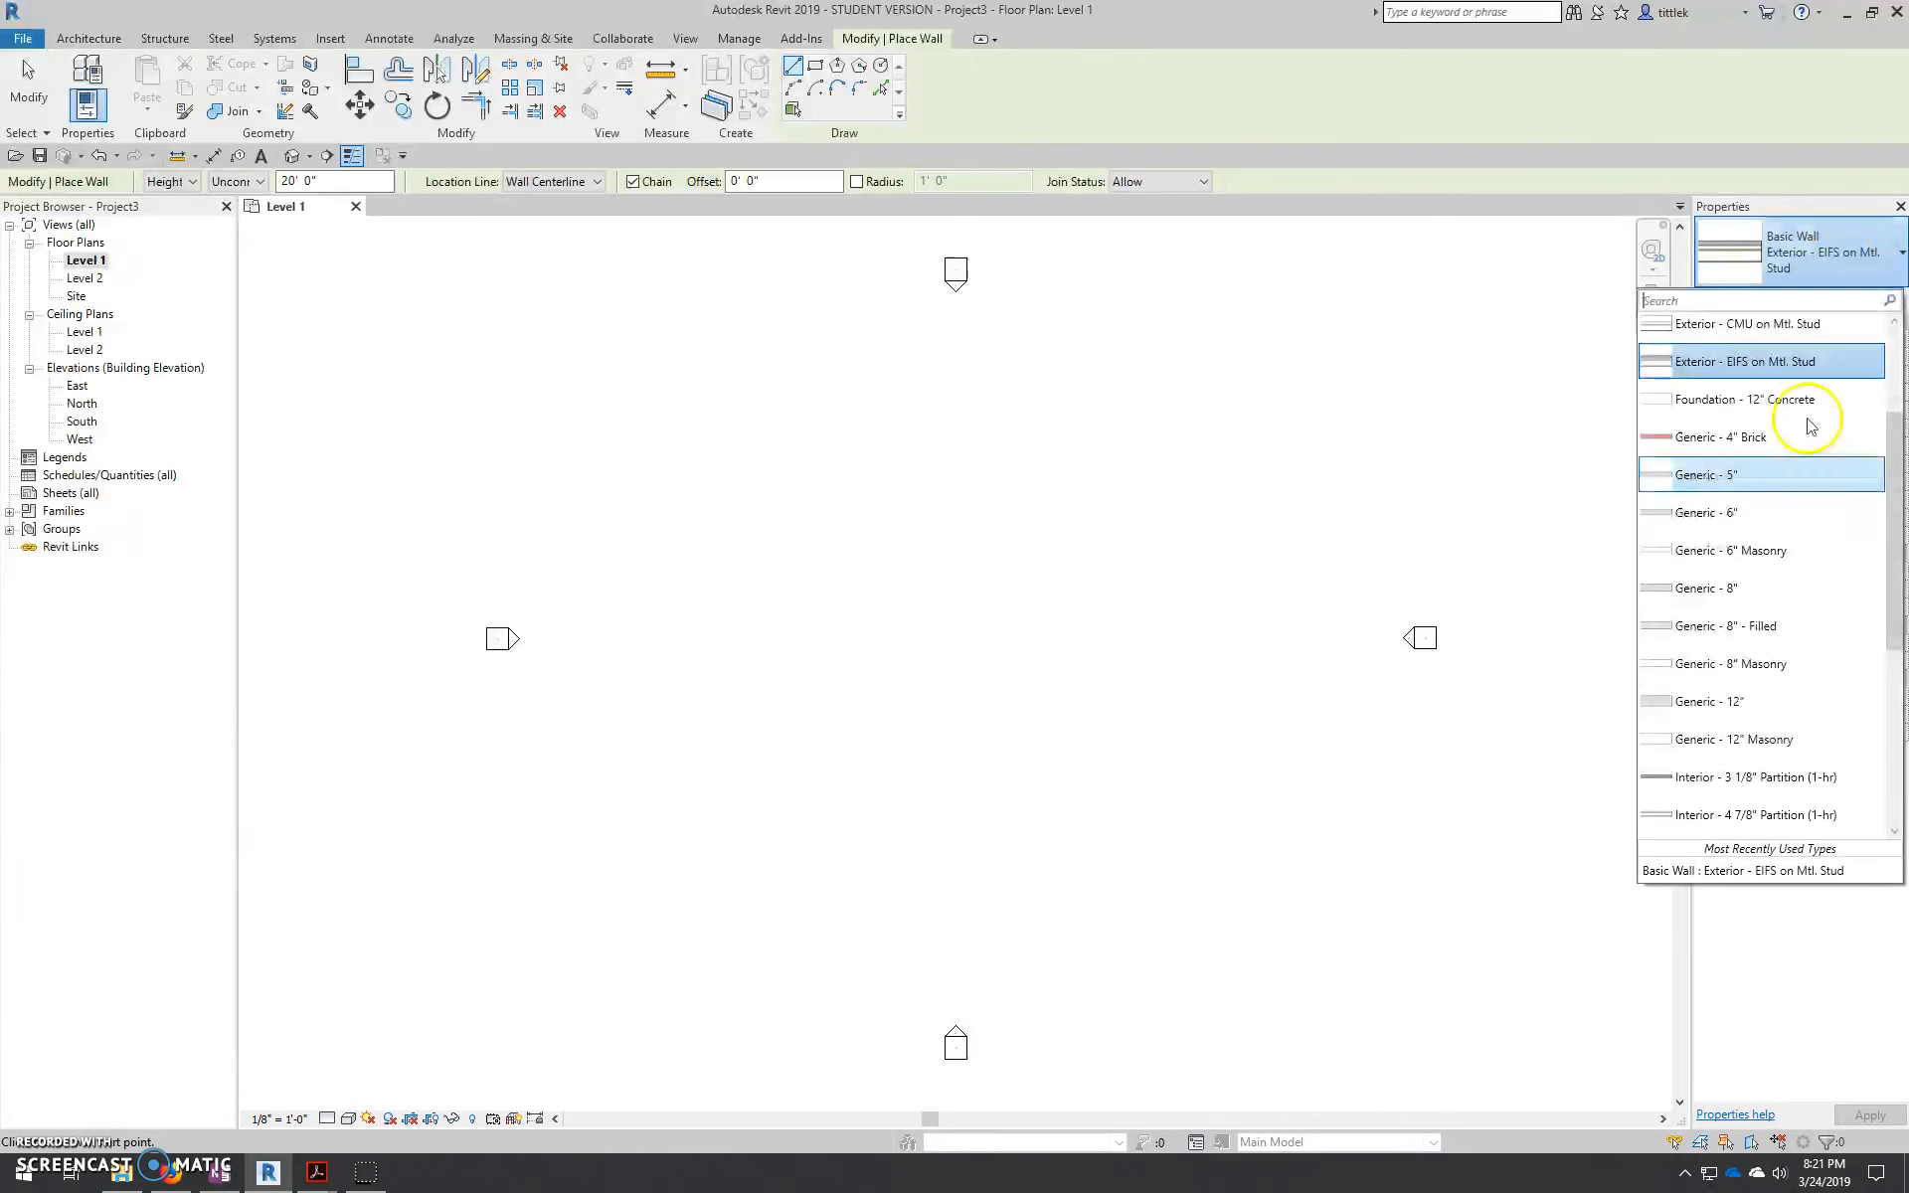
left_click(1805, 364)
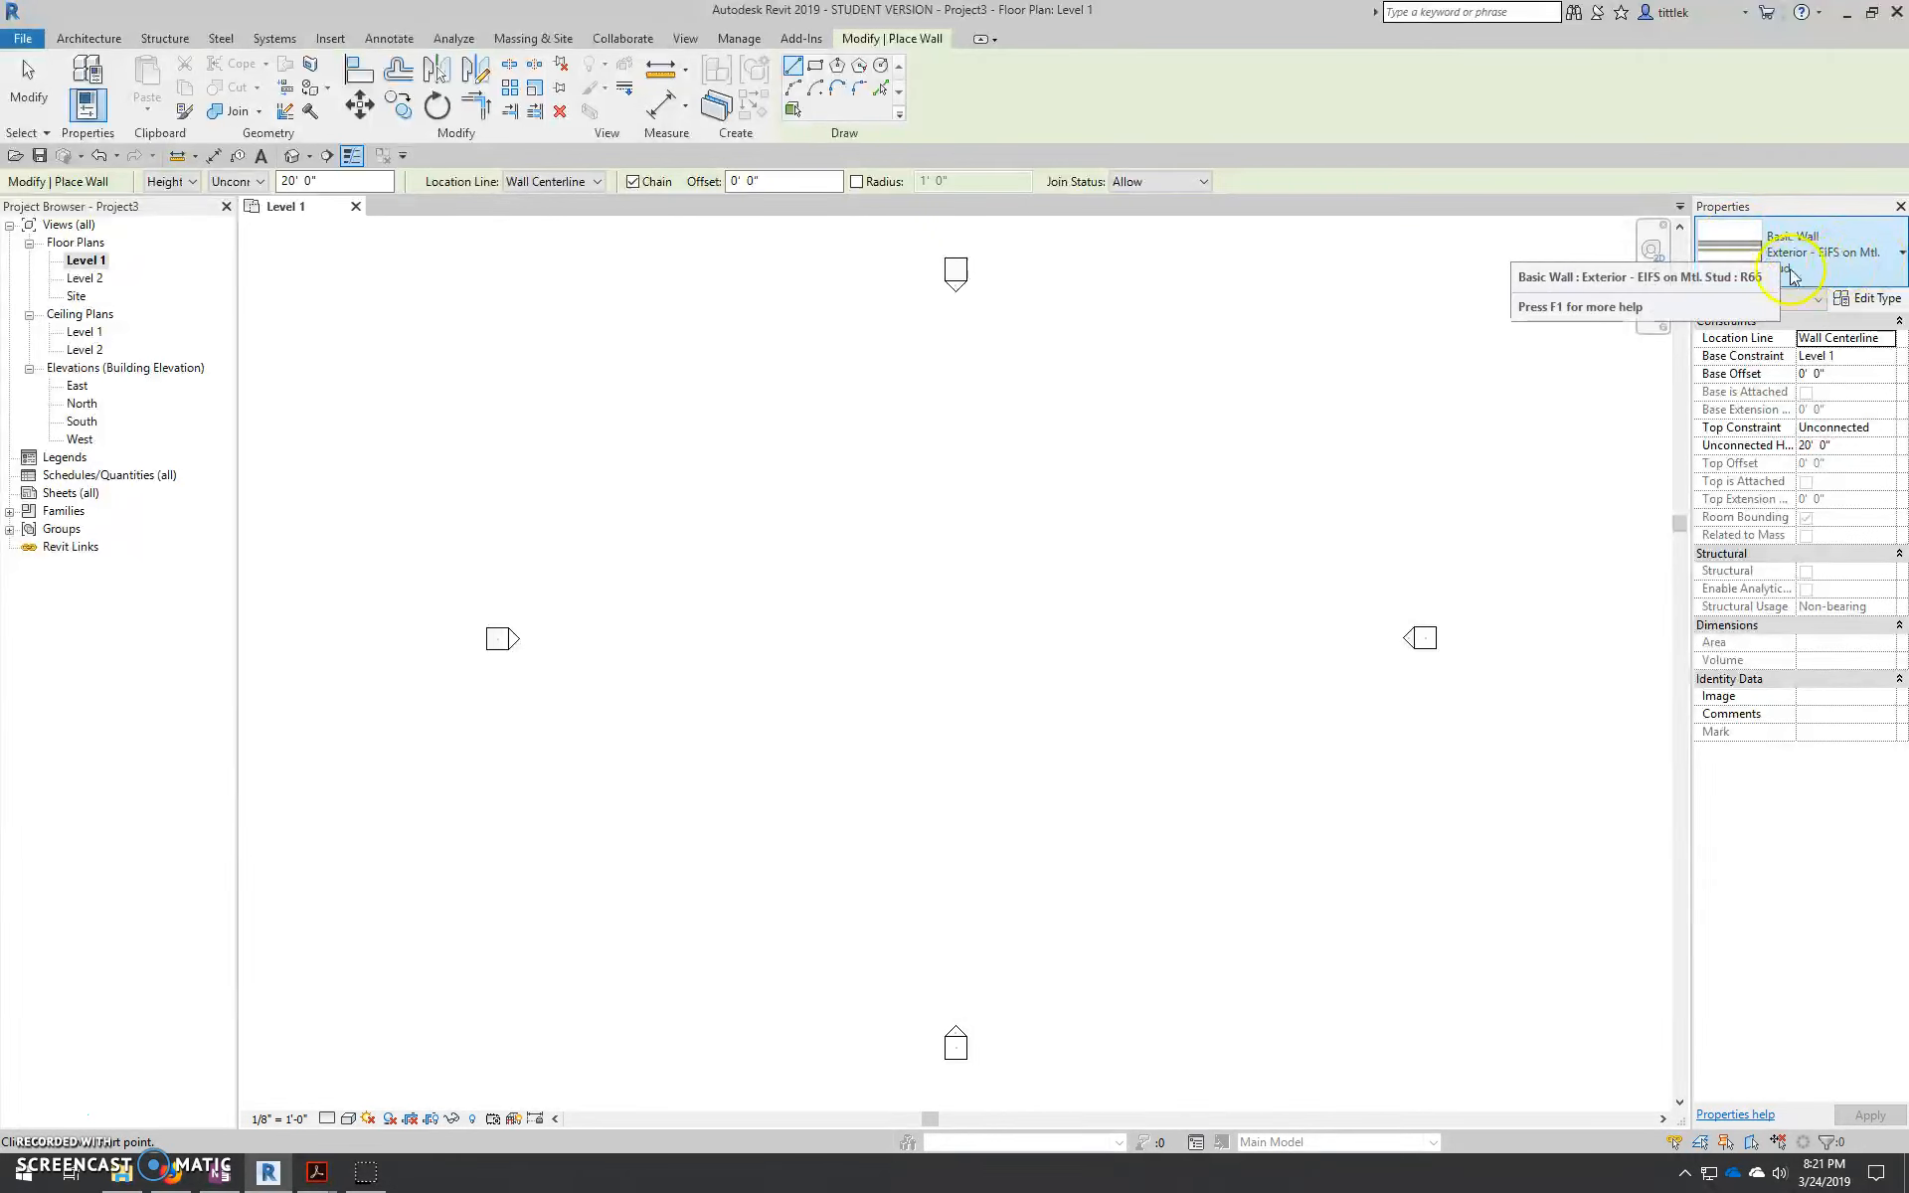
- Open the wall type's structure for editing, show the assembly preview, and enlarge the dialog to fit all layers
left_click(1872, 299)
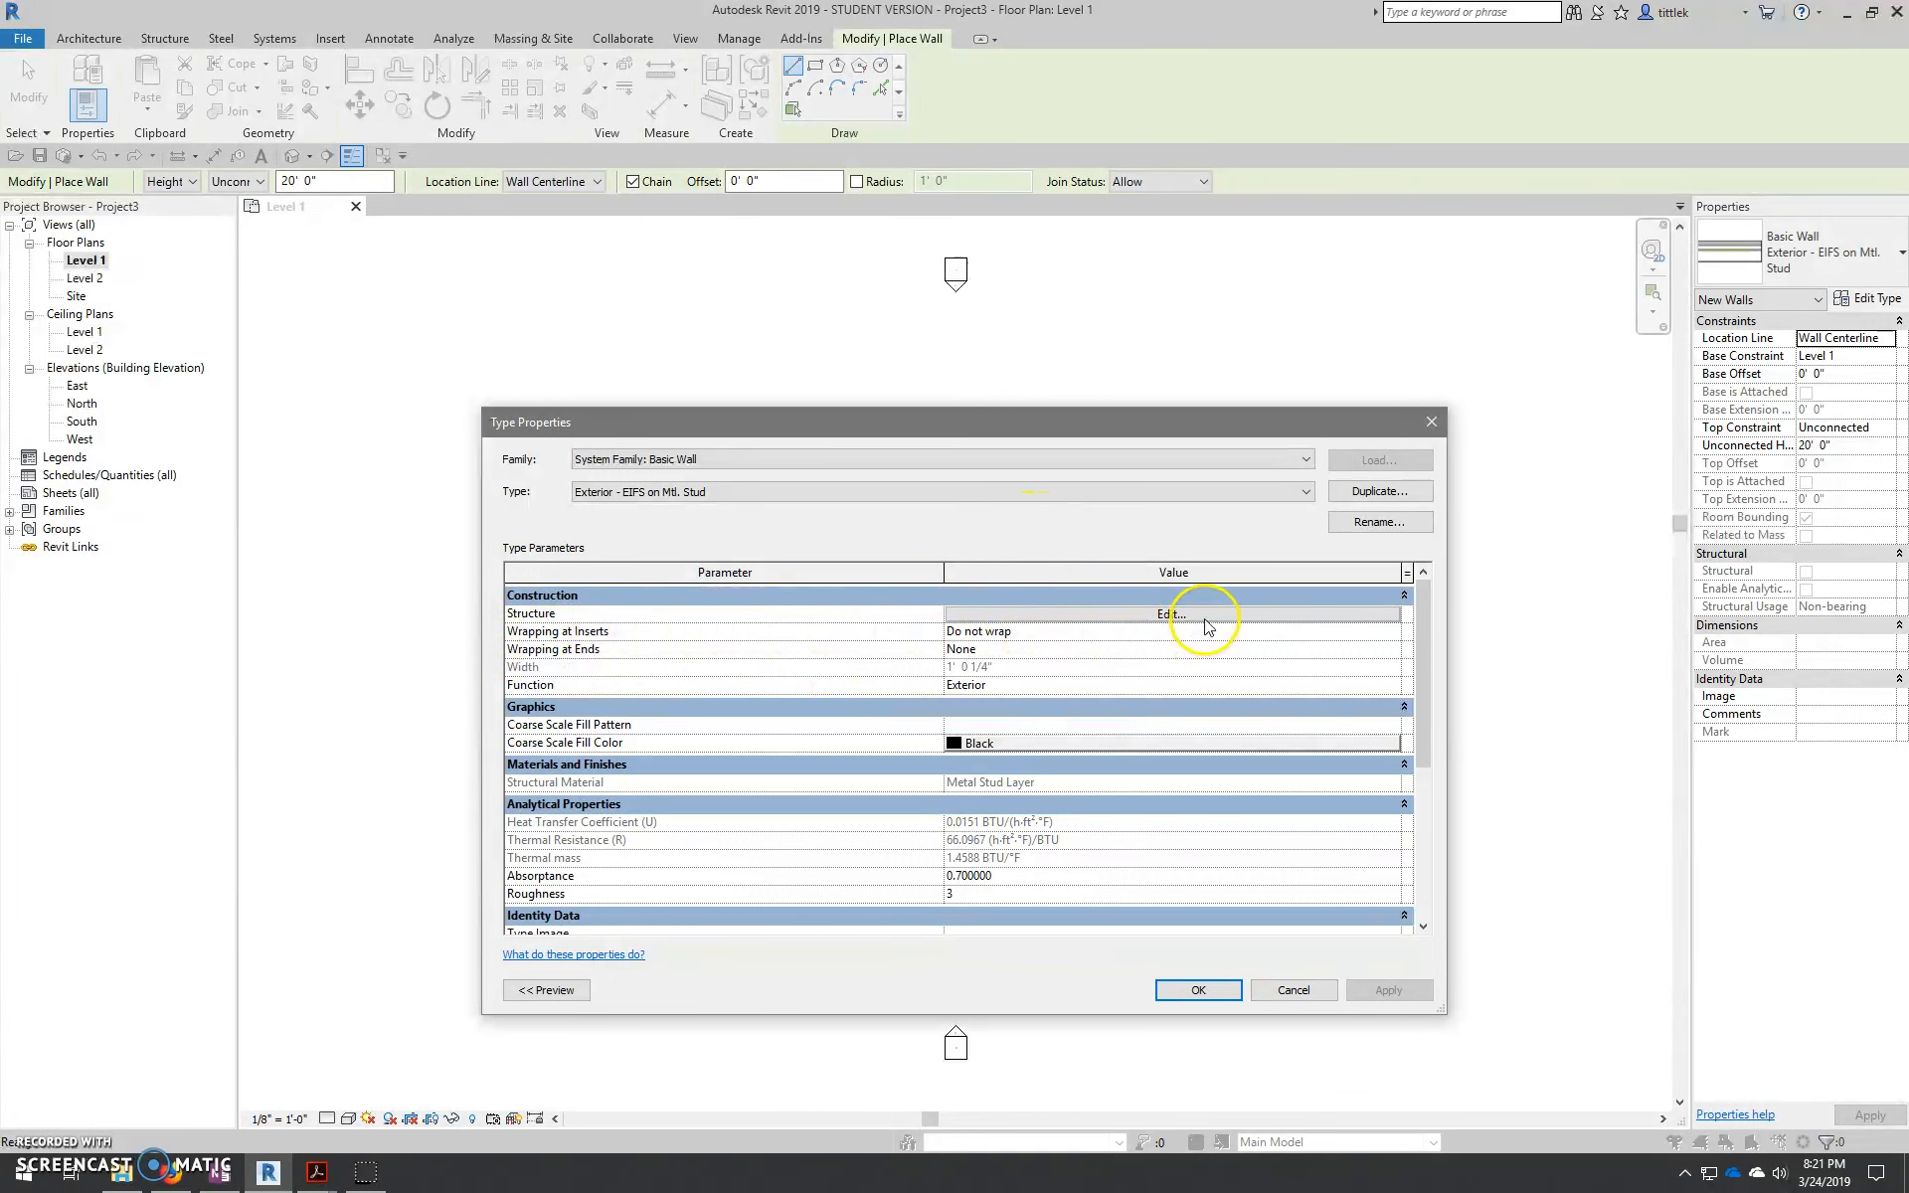
left_click(1173, 613)
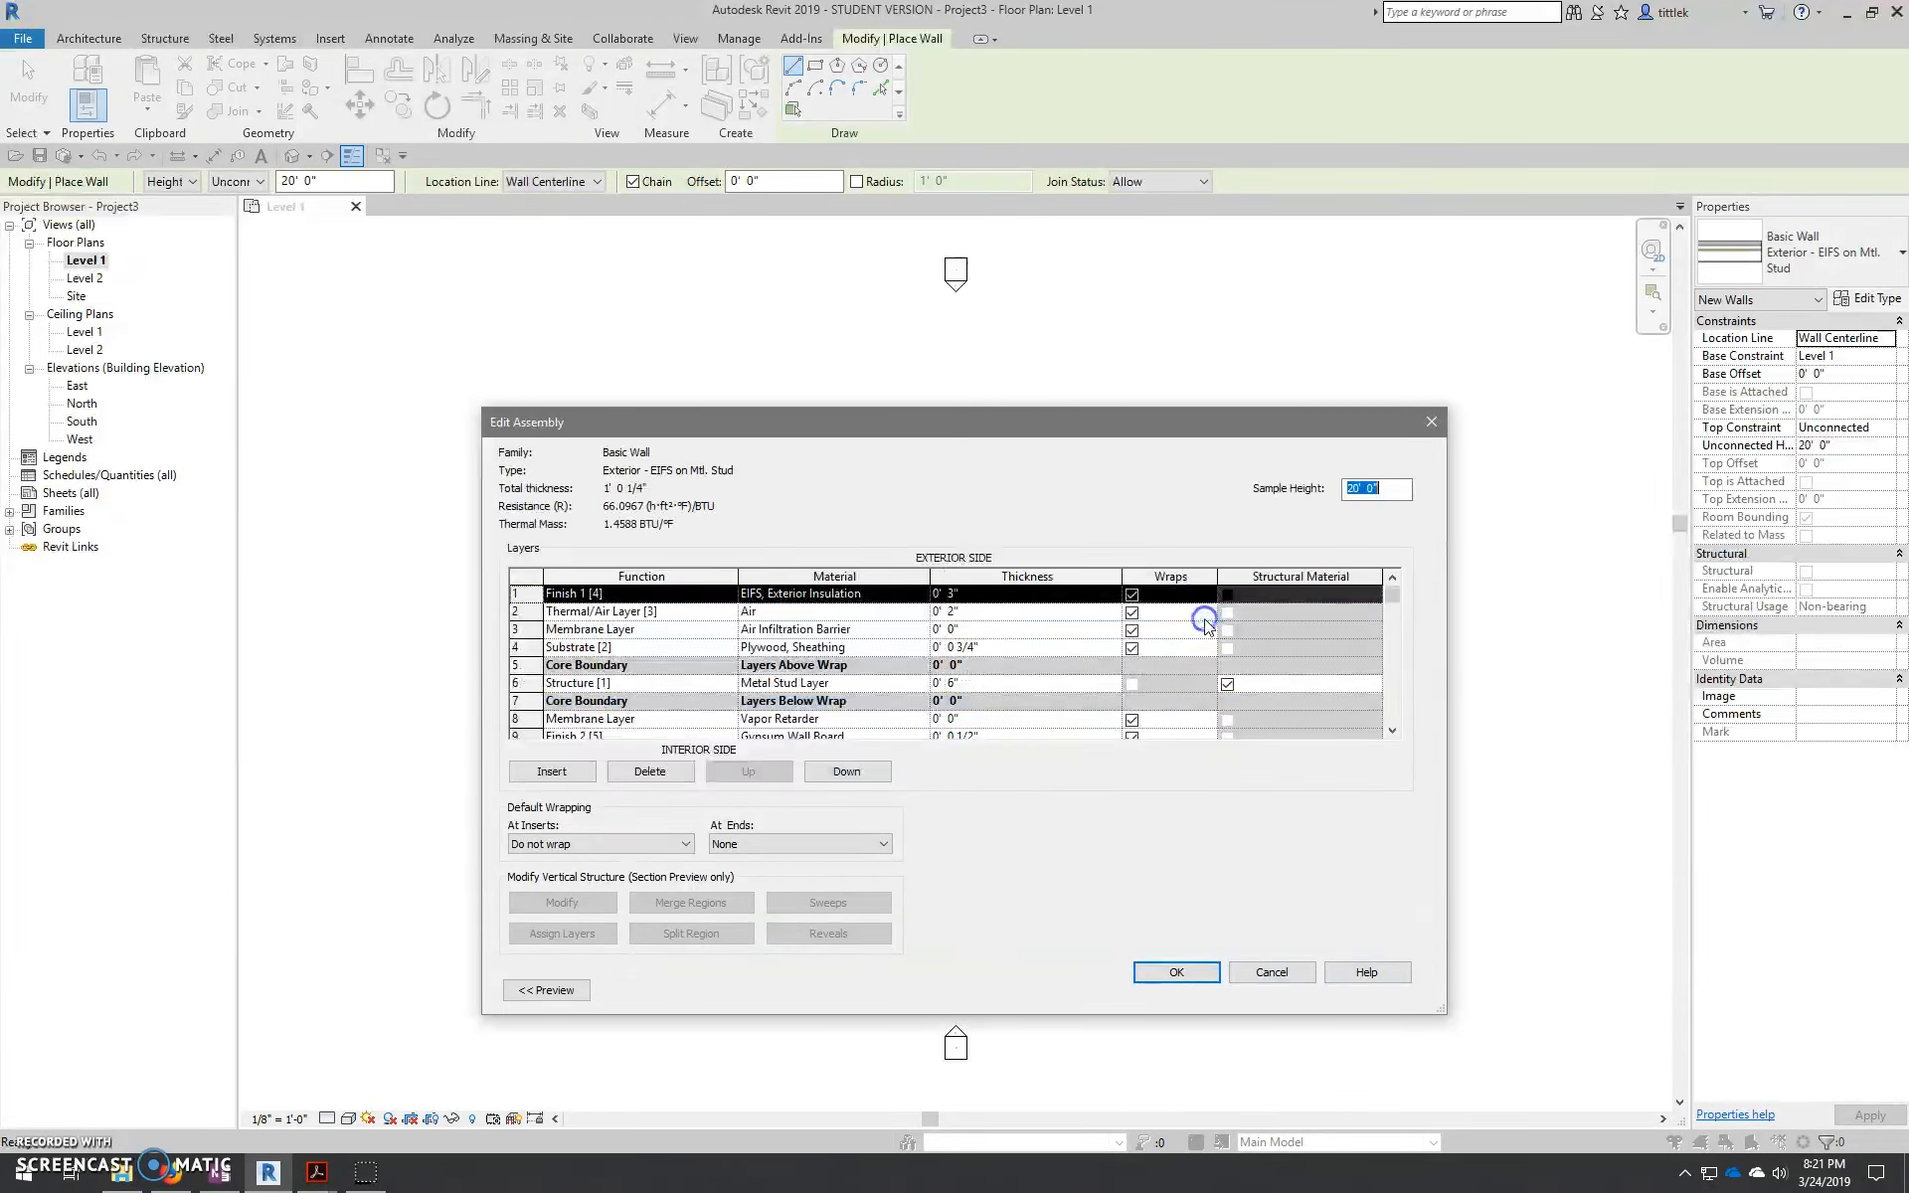
left_click(545, 991)
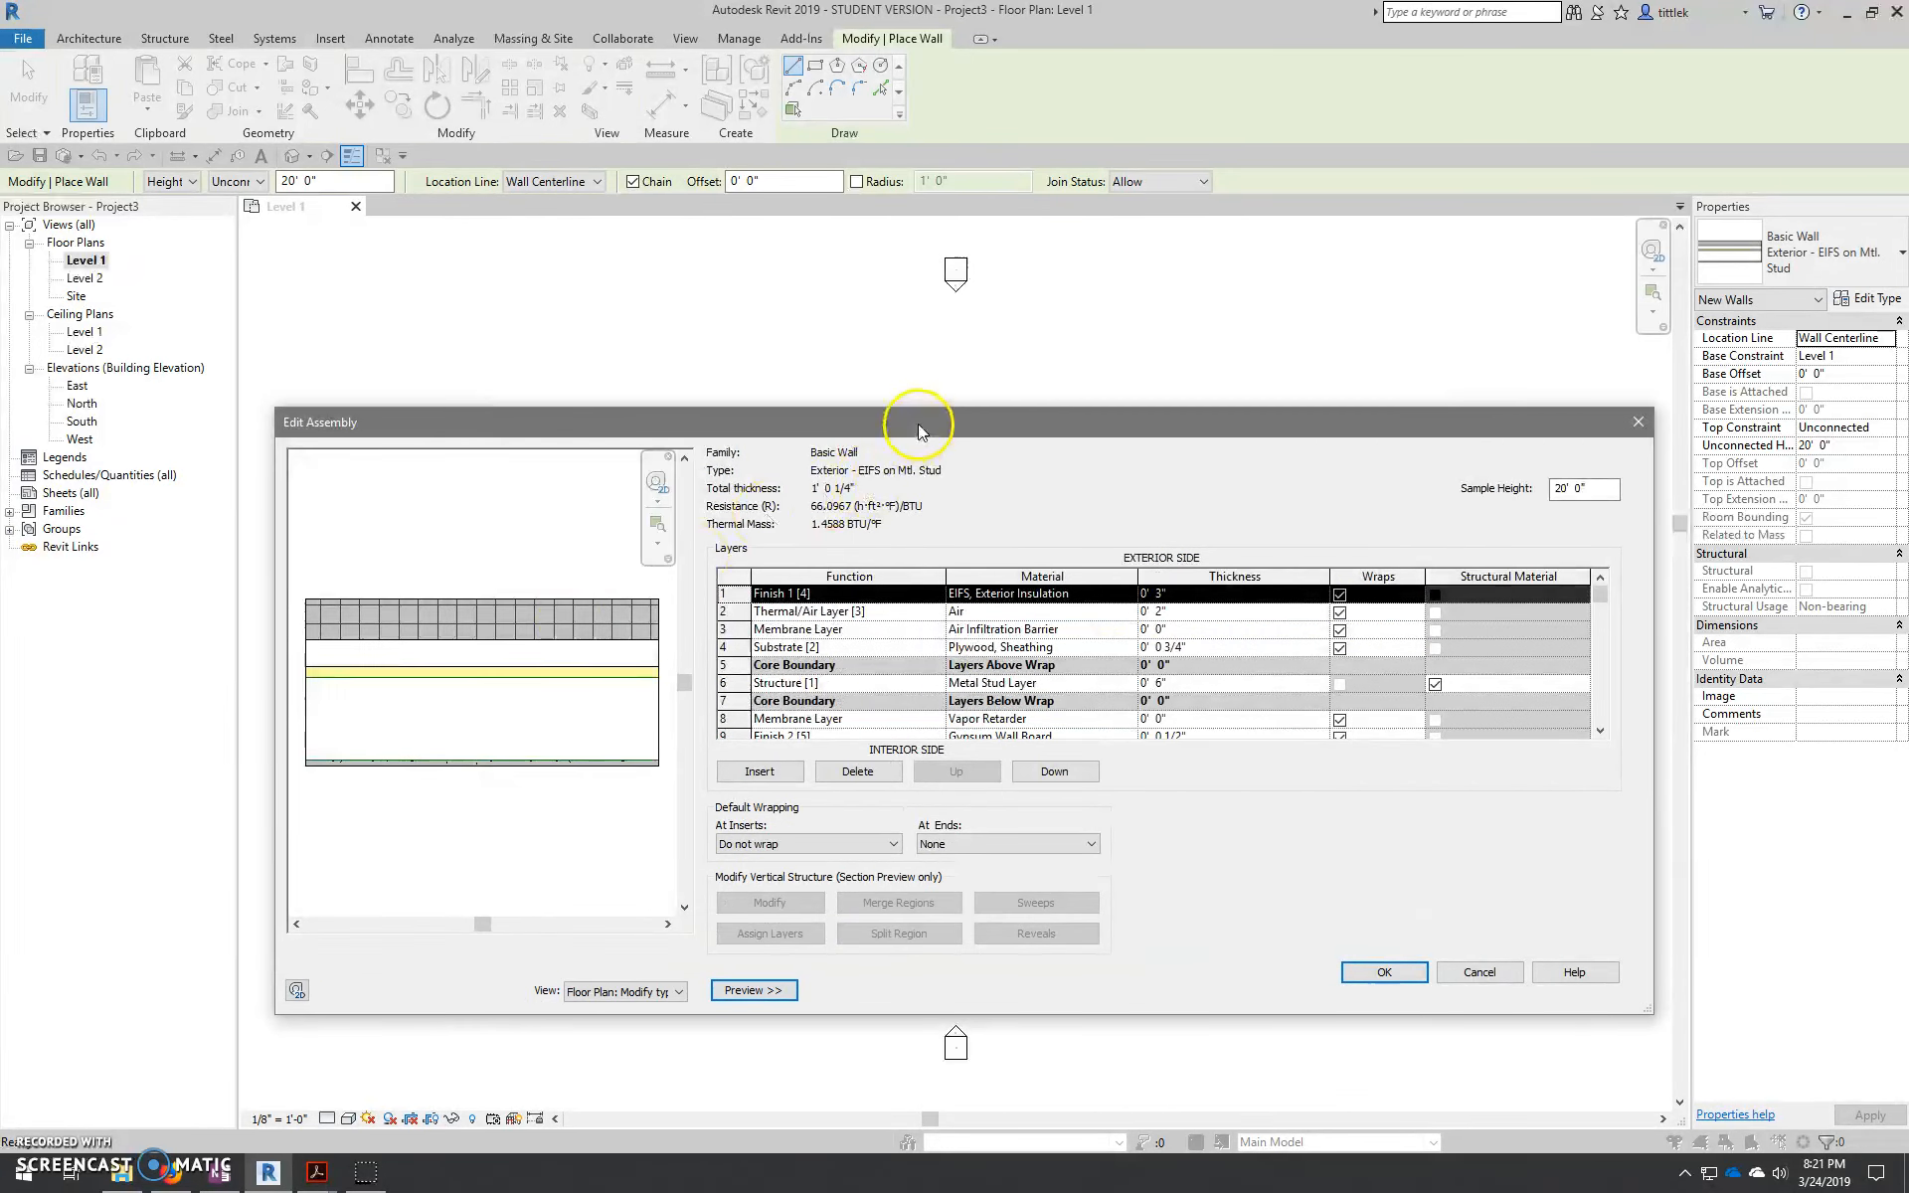
left_click_drag(920, 422, 871, 409)
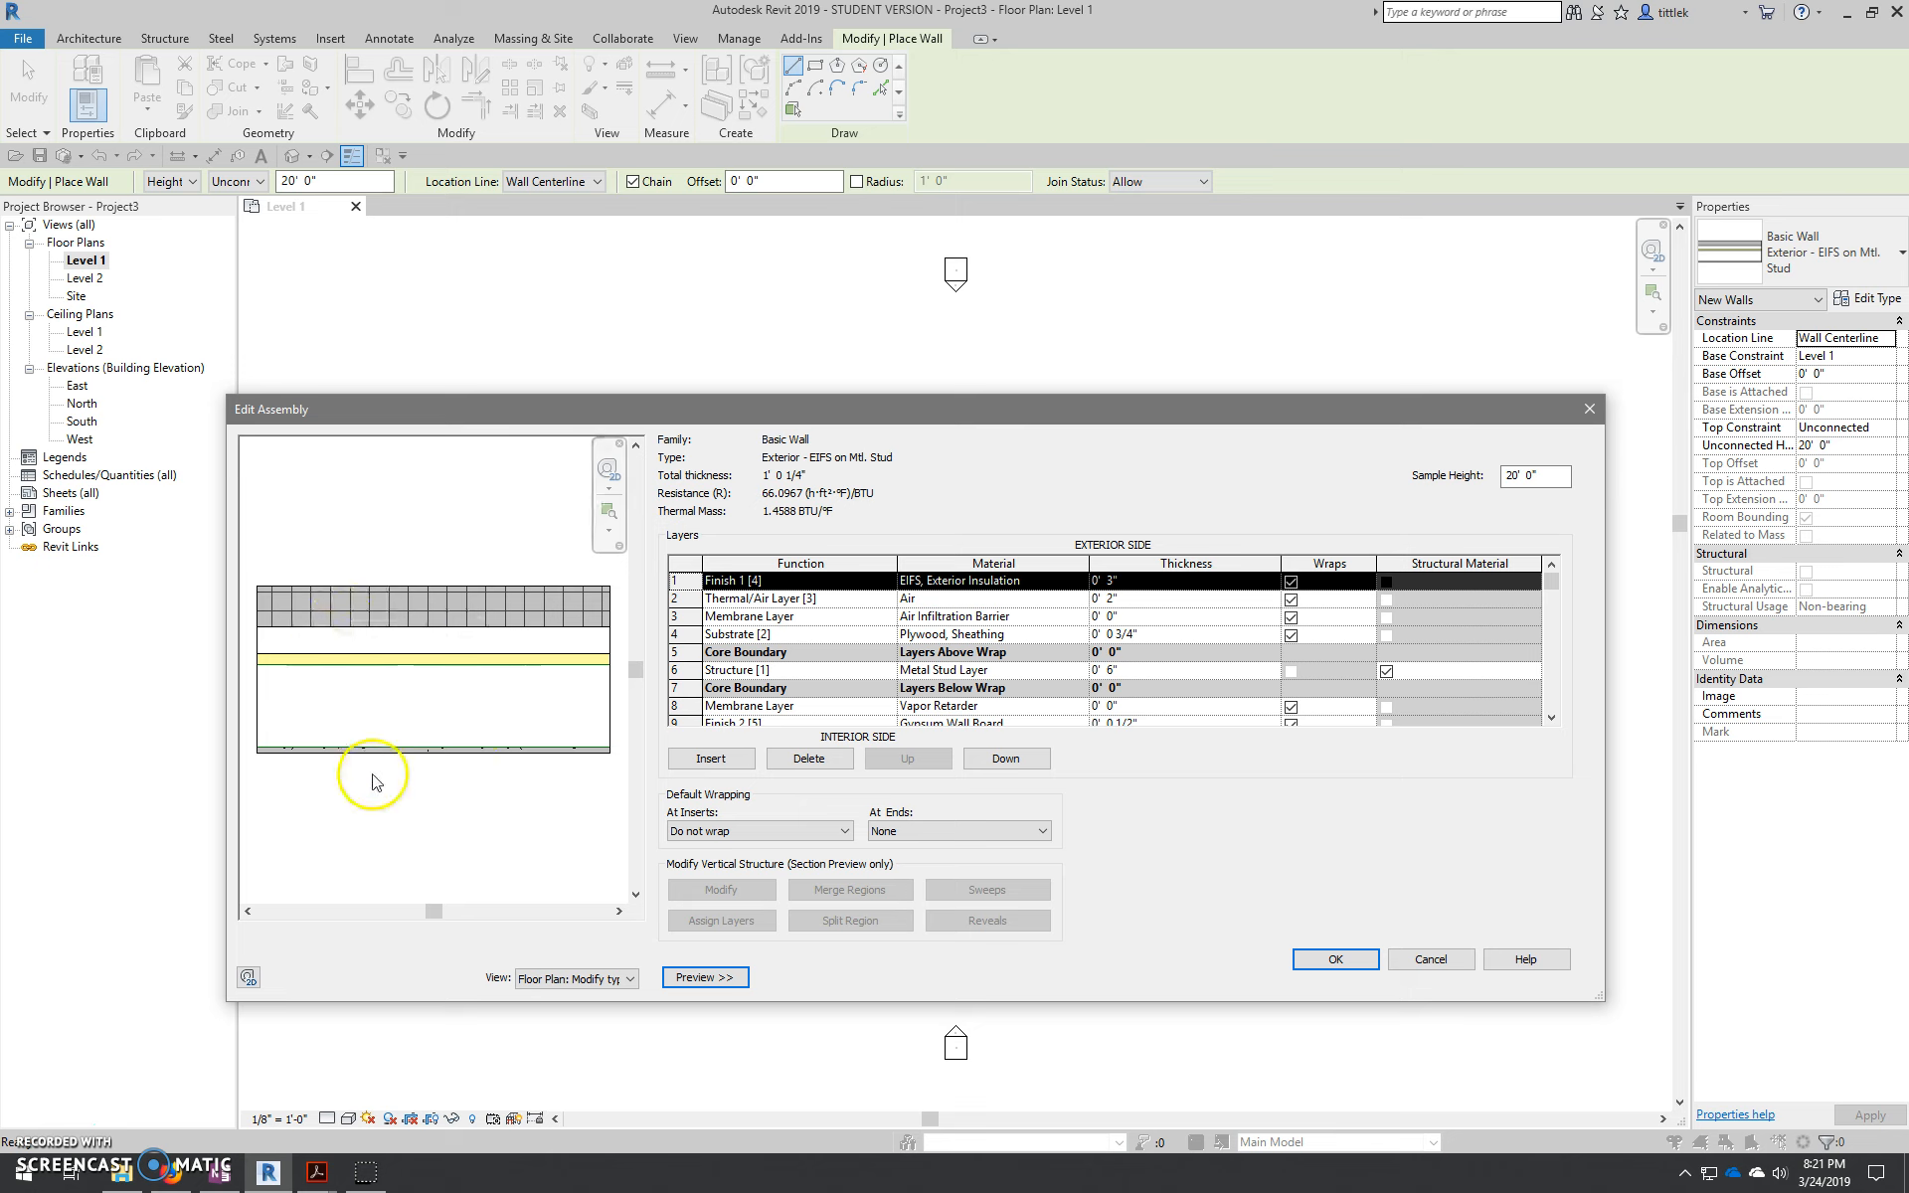
left_click(613, 979)
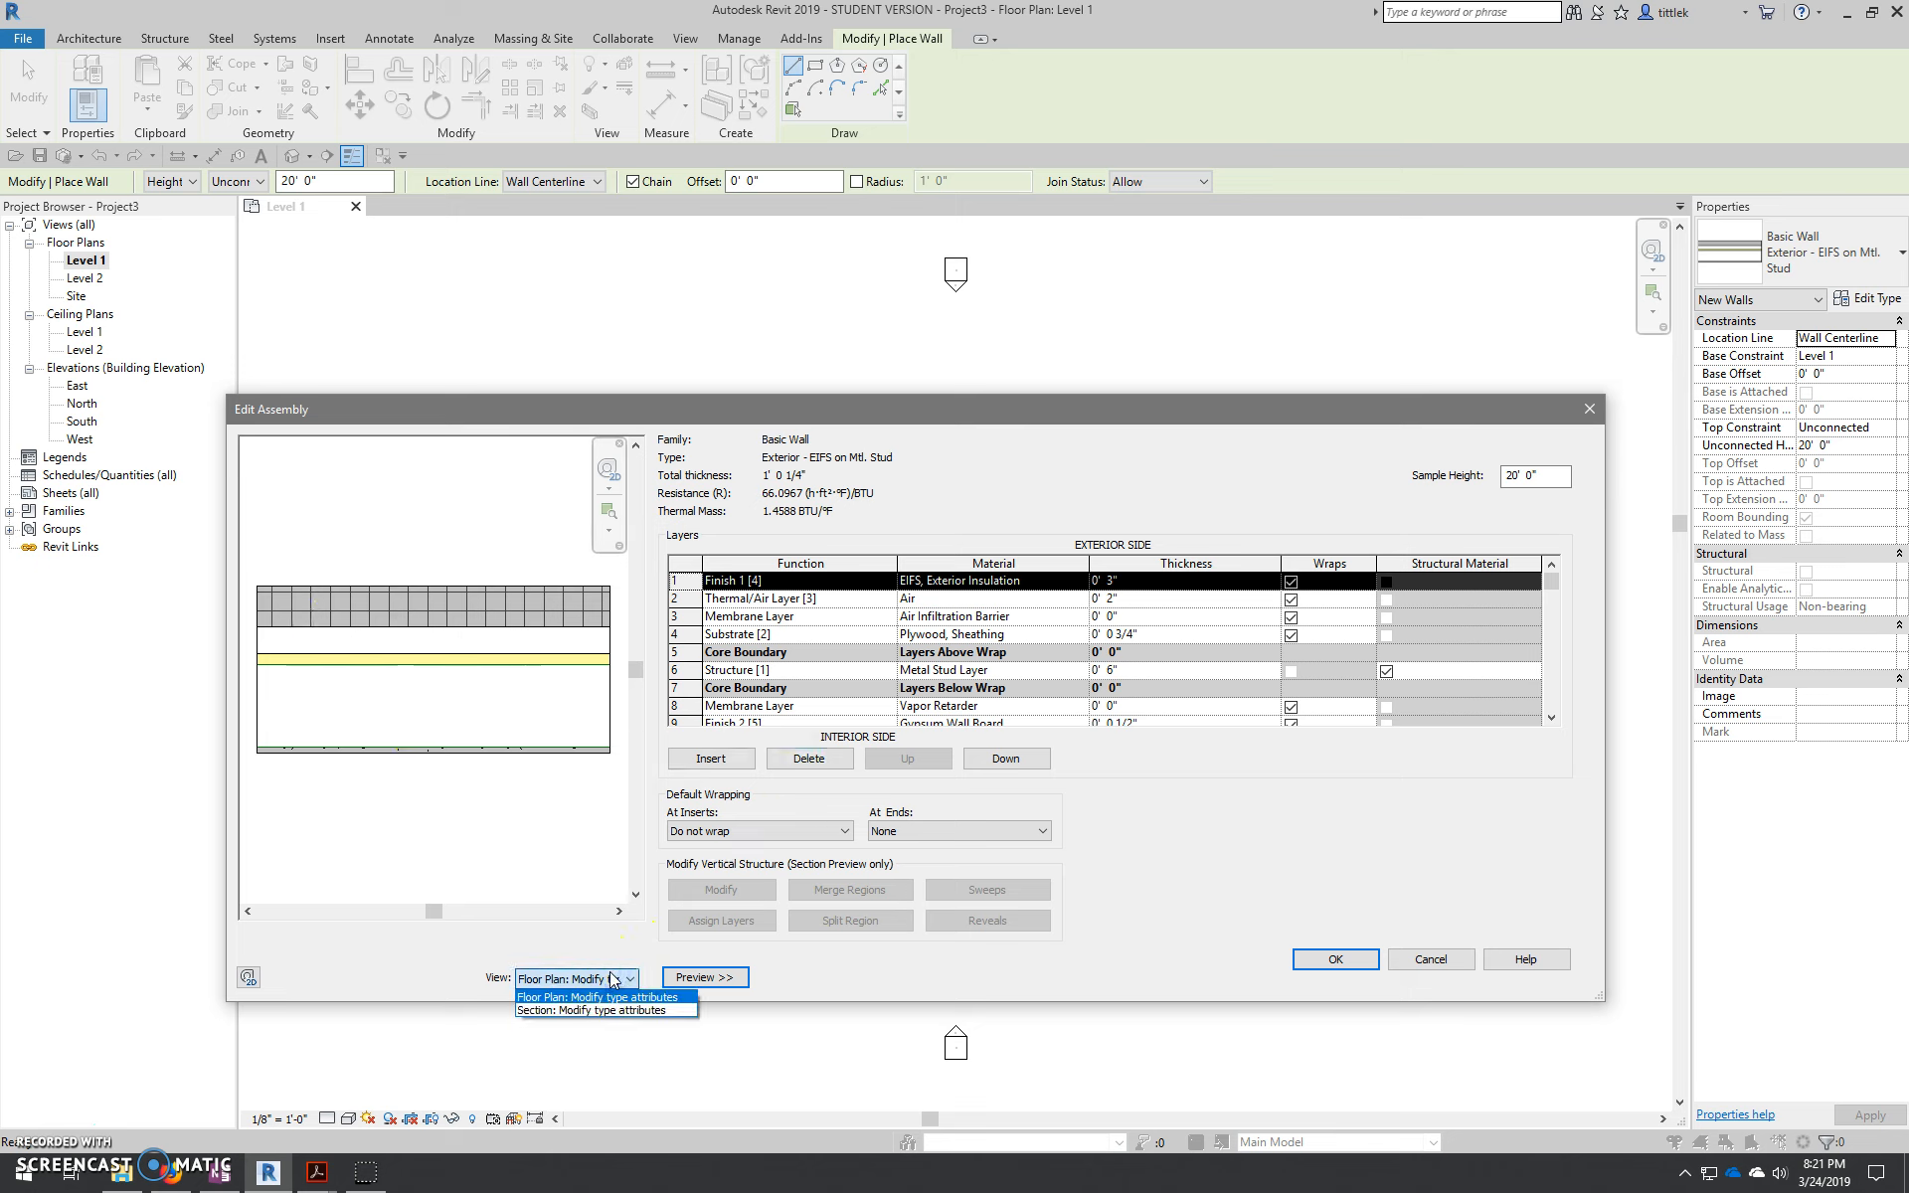
left_click(613, 979)
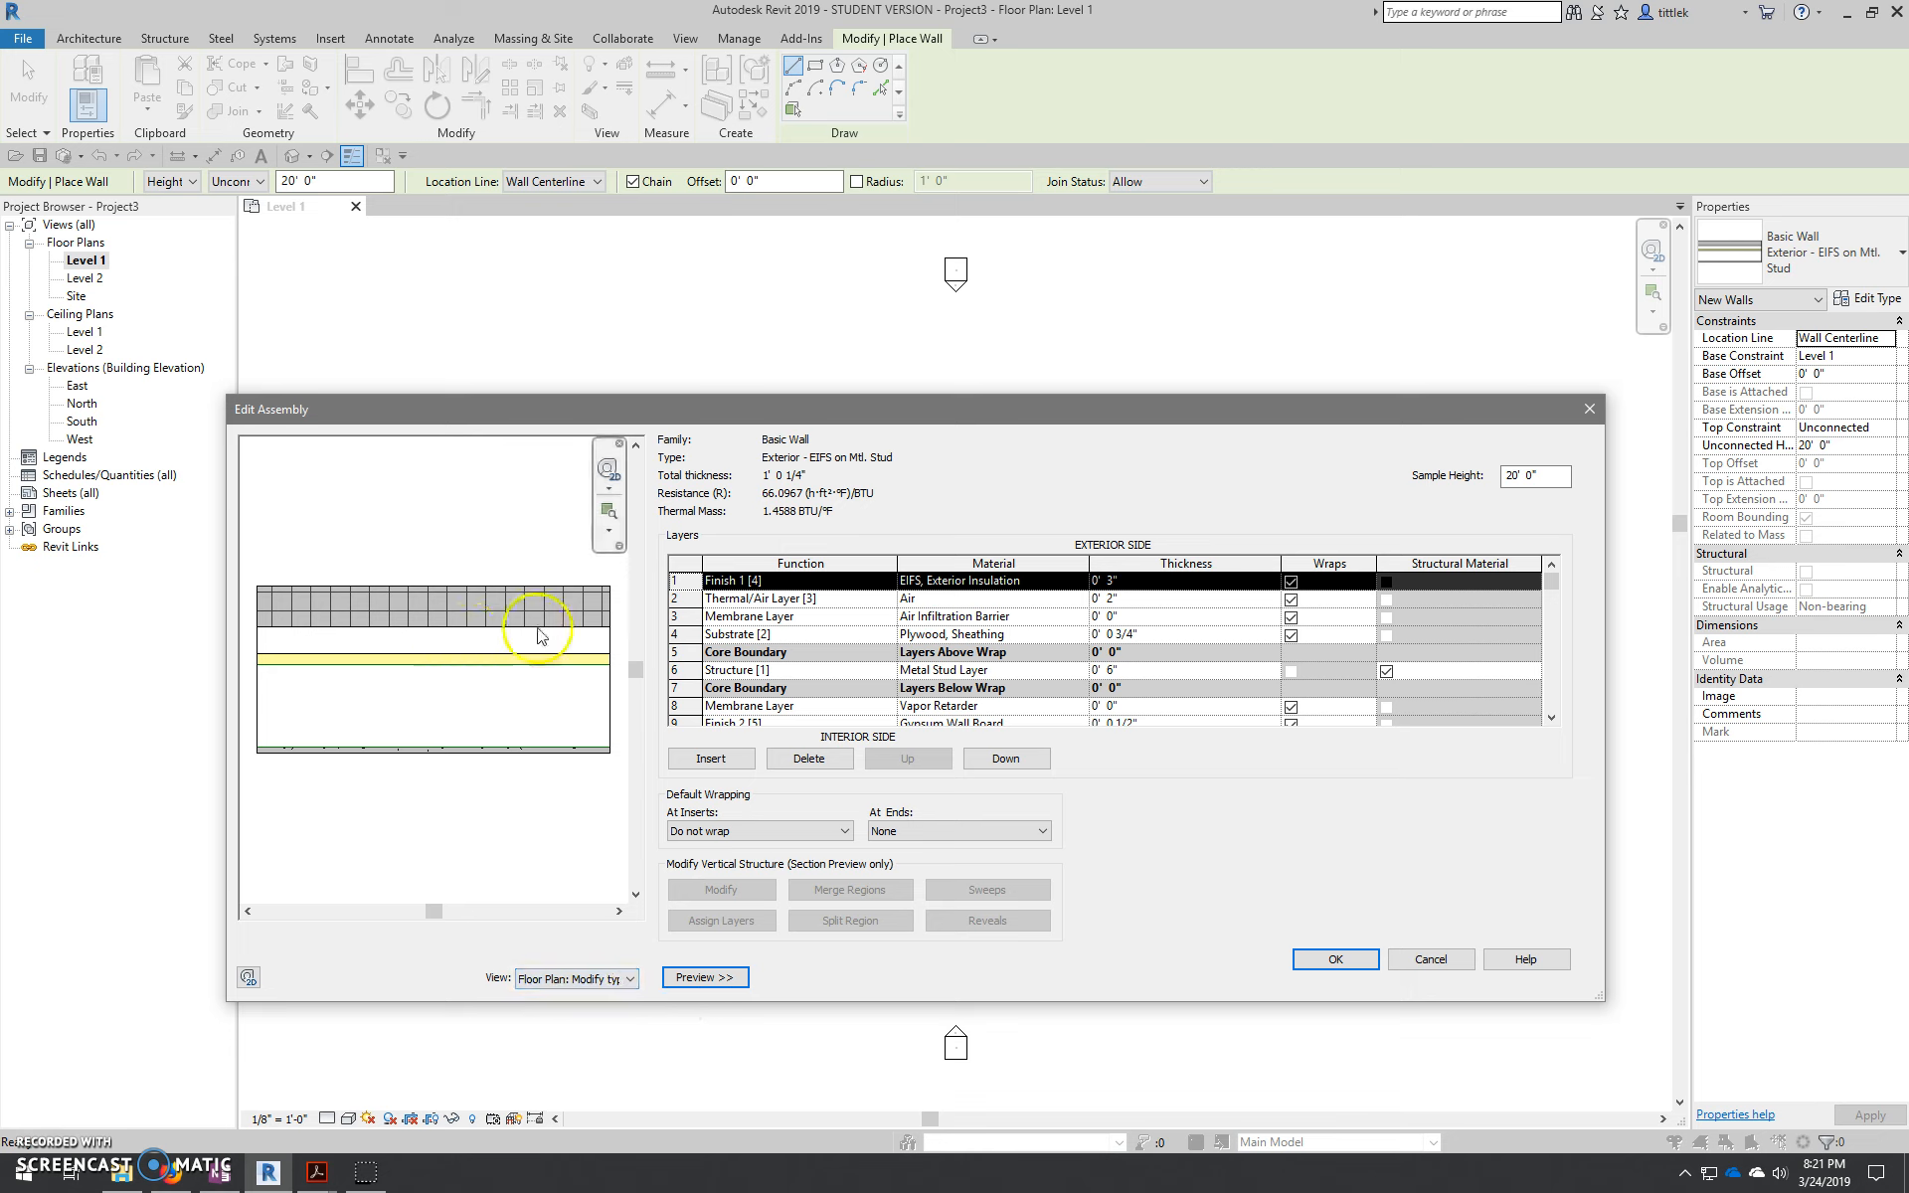
left_click_drag(1555, 577, 1548, 603)
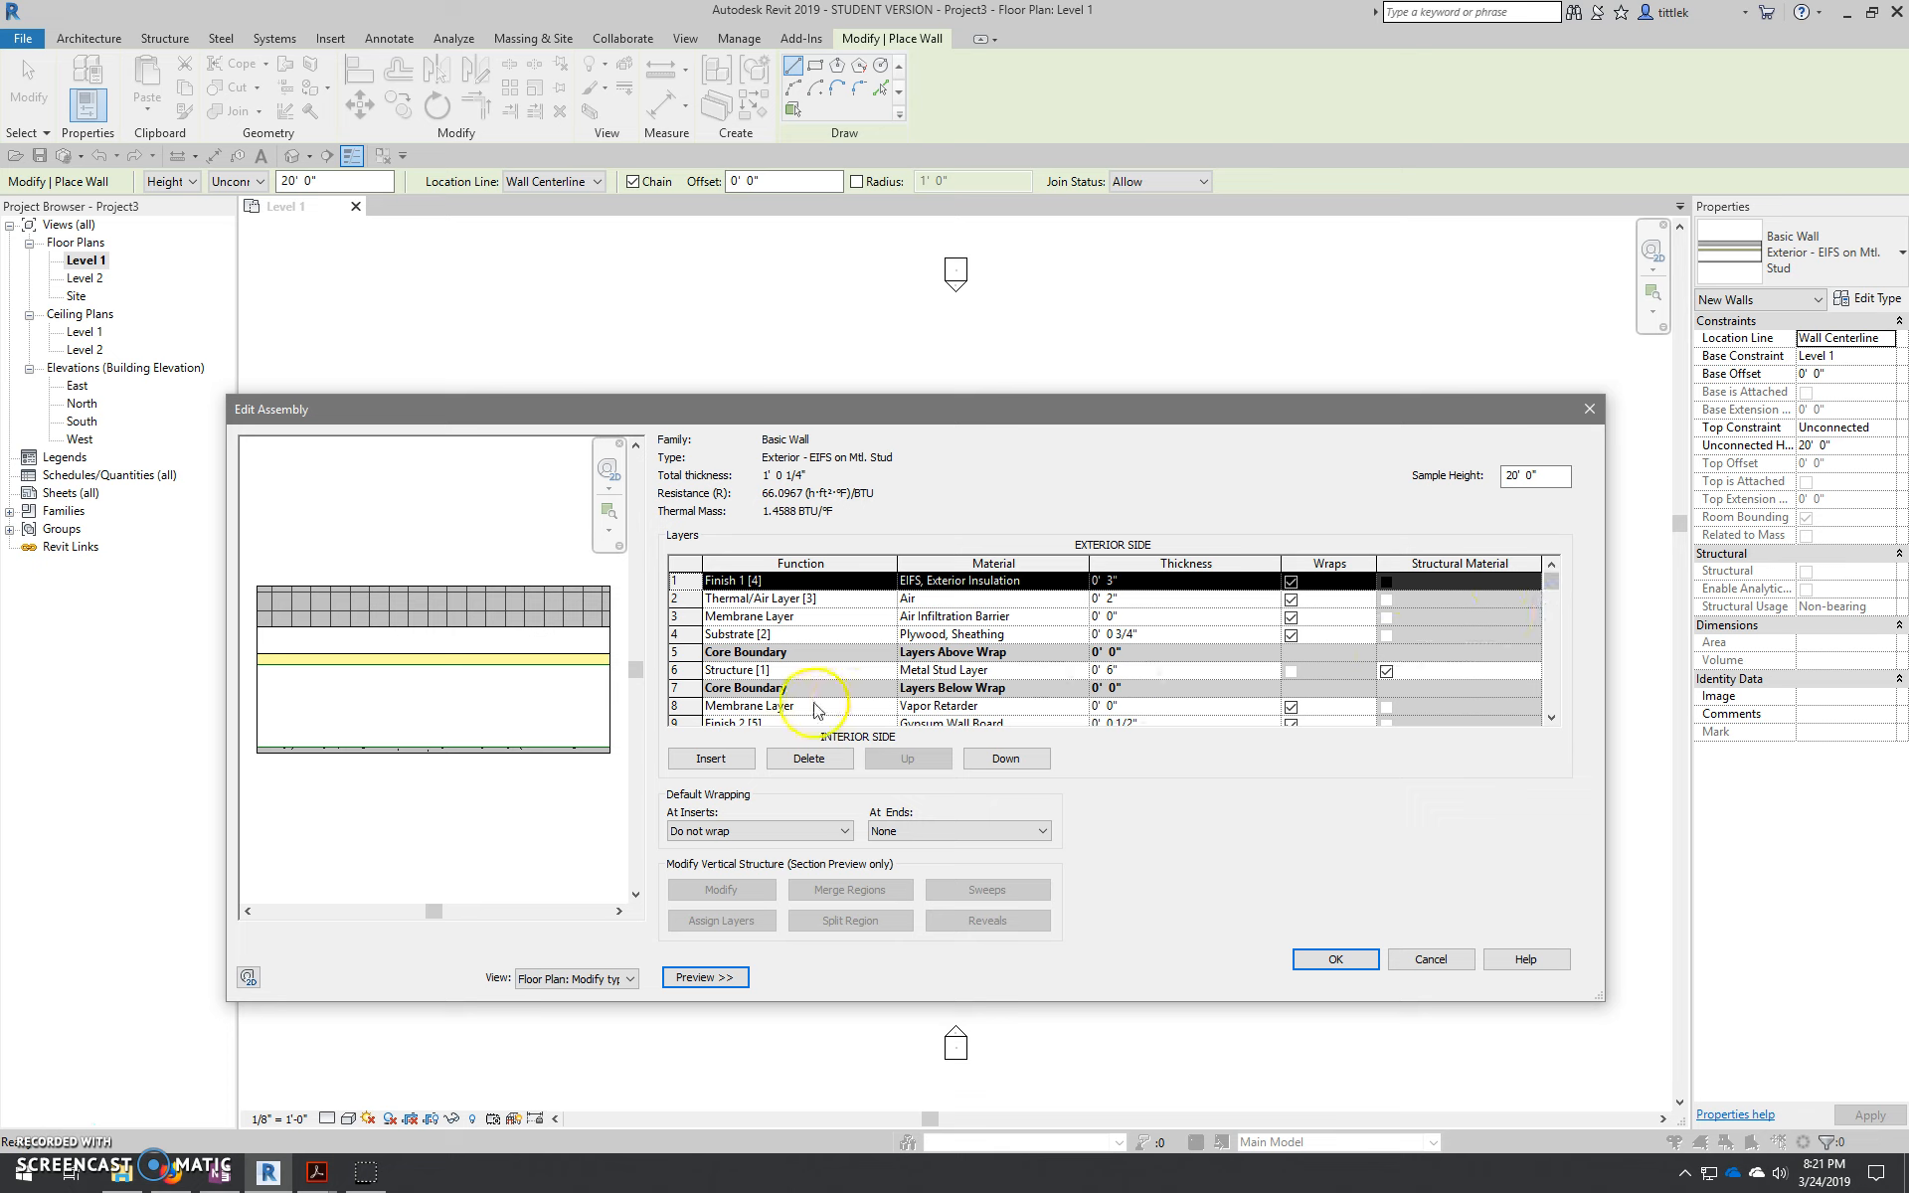
left_click_drag(1166, 1004, 1167, 1076)
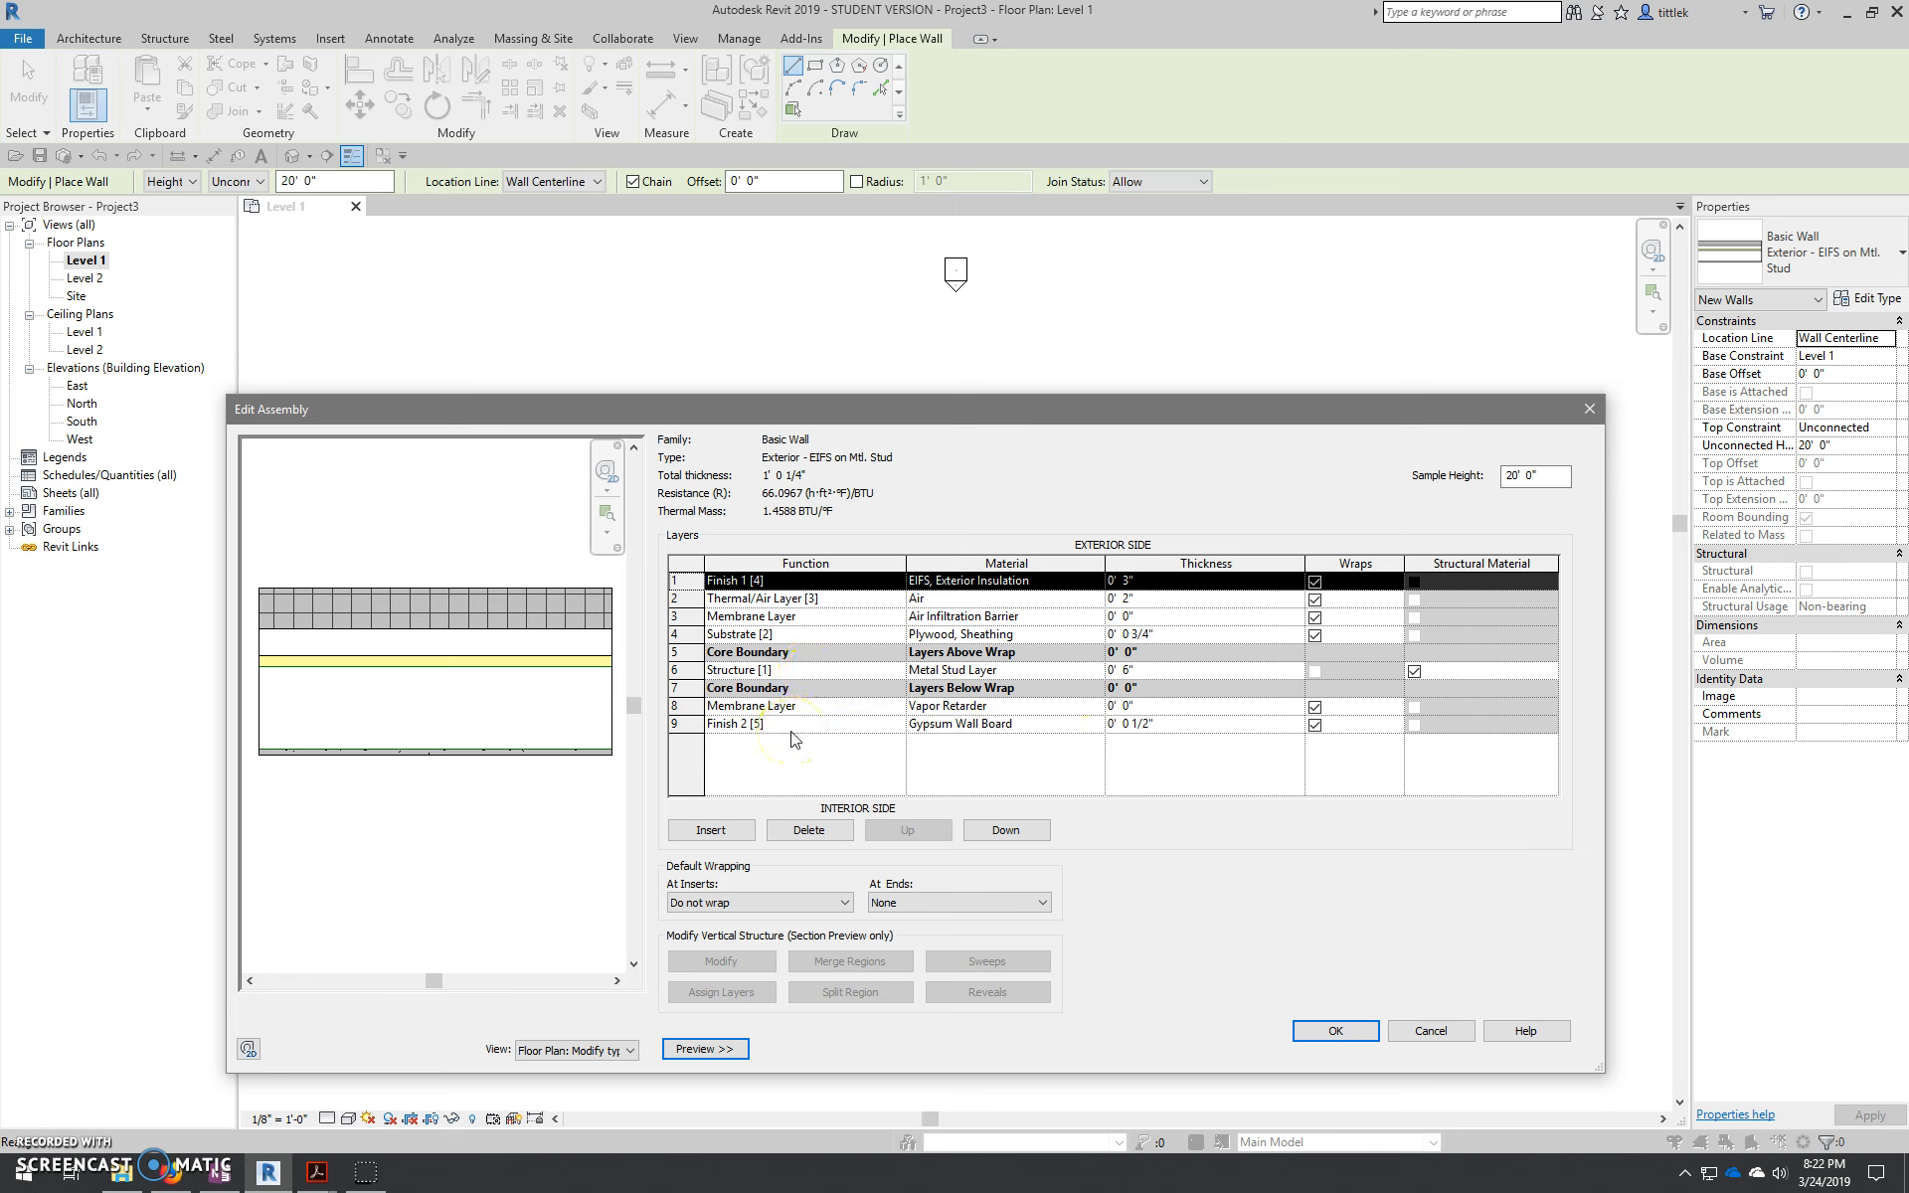
- Set the thickness of the Structure [1] layer to 5.5"
left_click(984, 726)
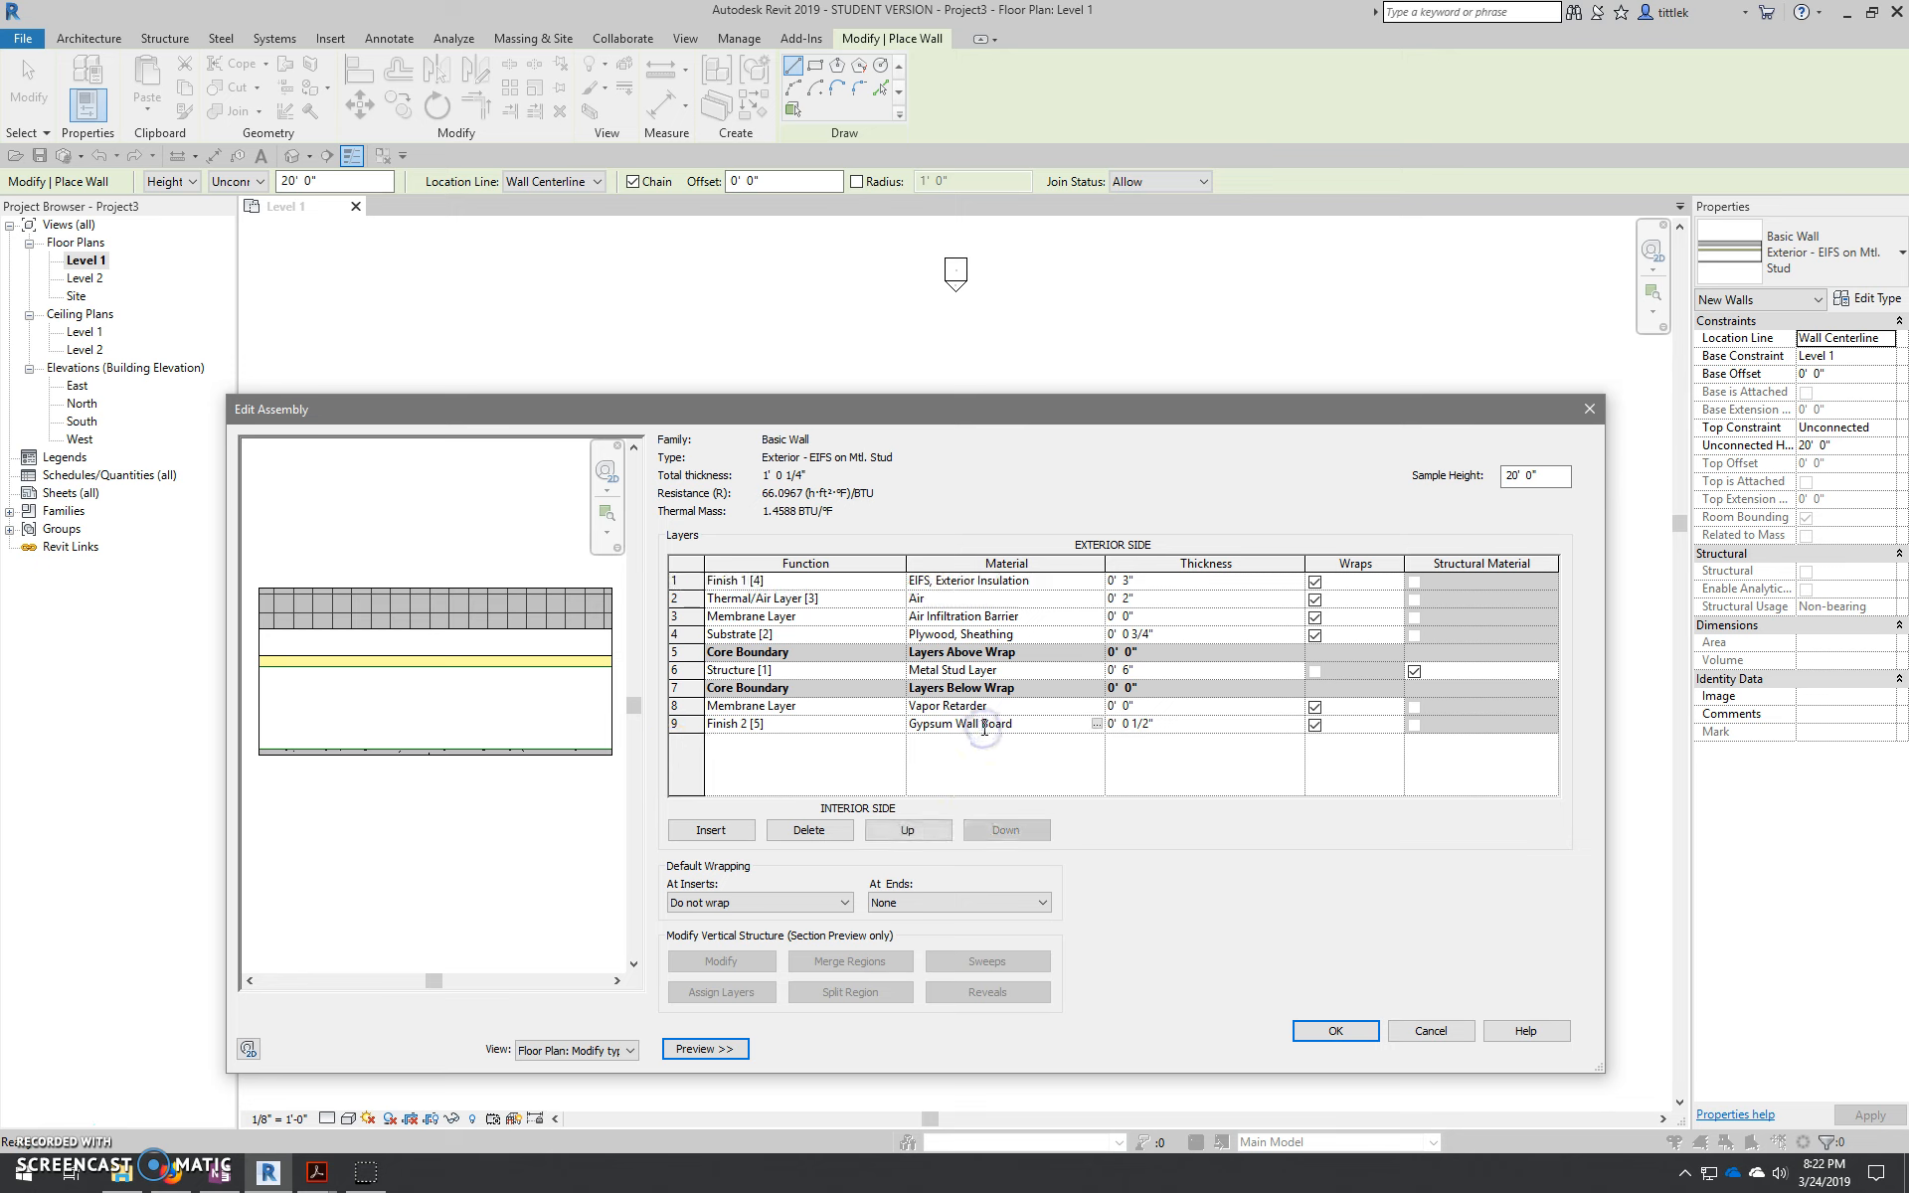
left_click(984, 707)
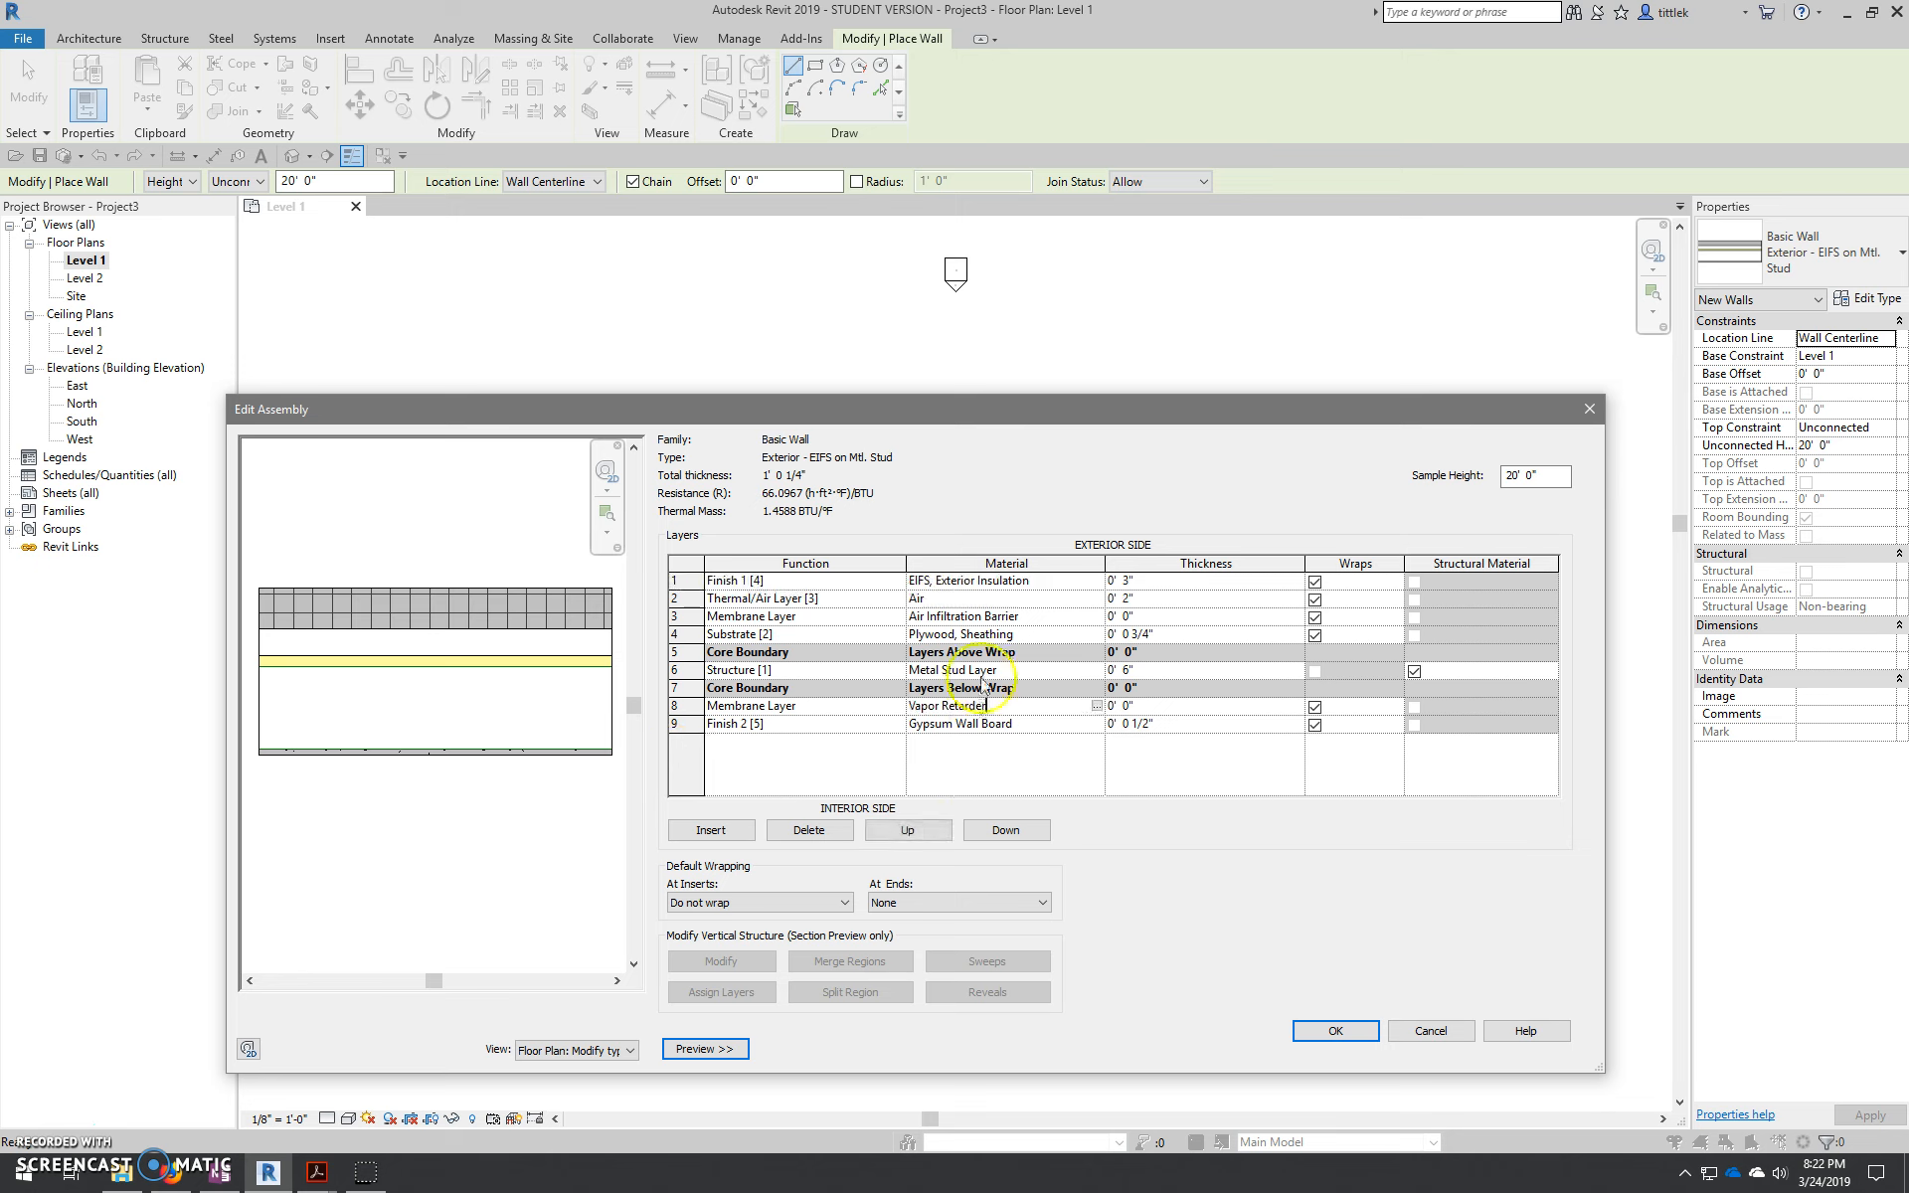
left_click(981, 706)
left_click(1196, 671)
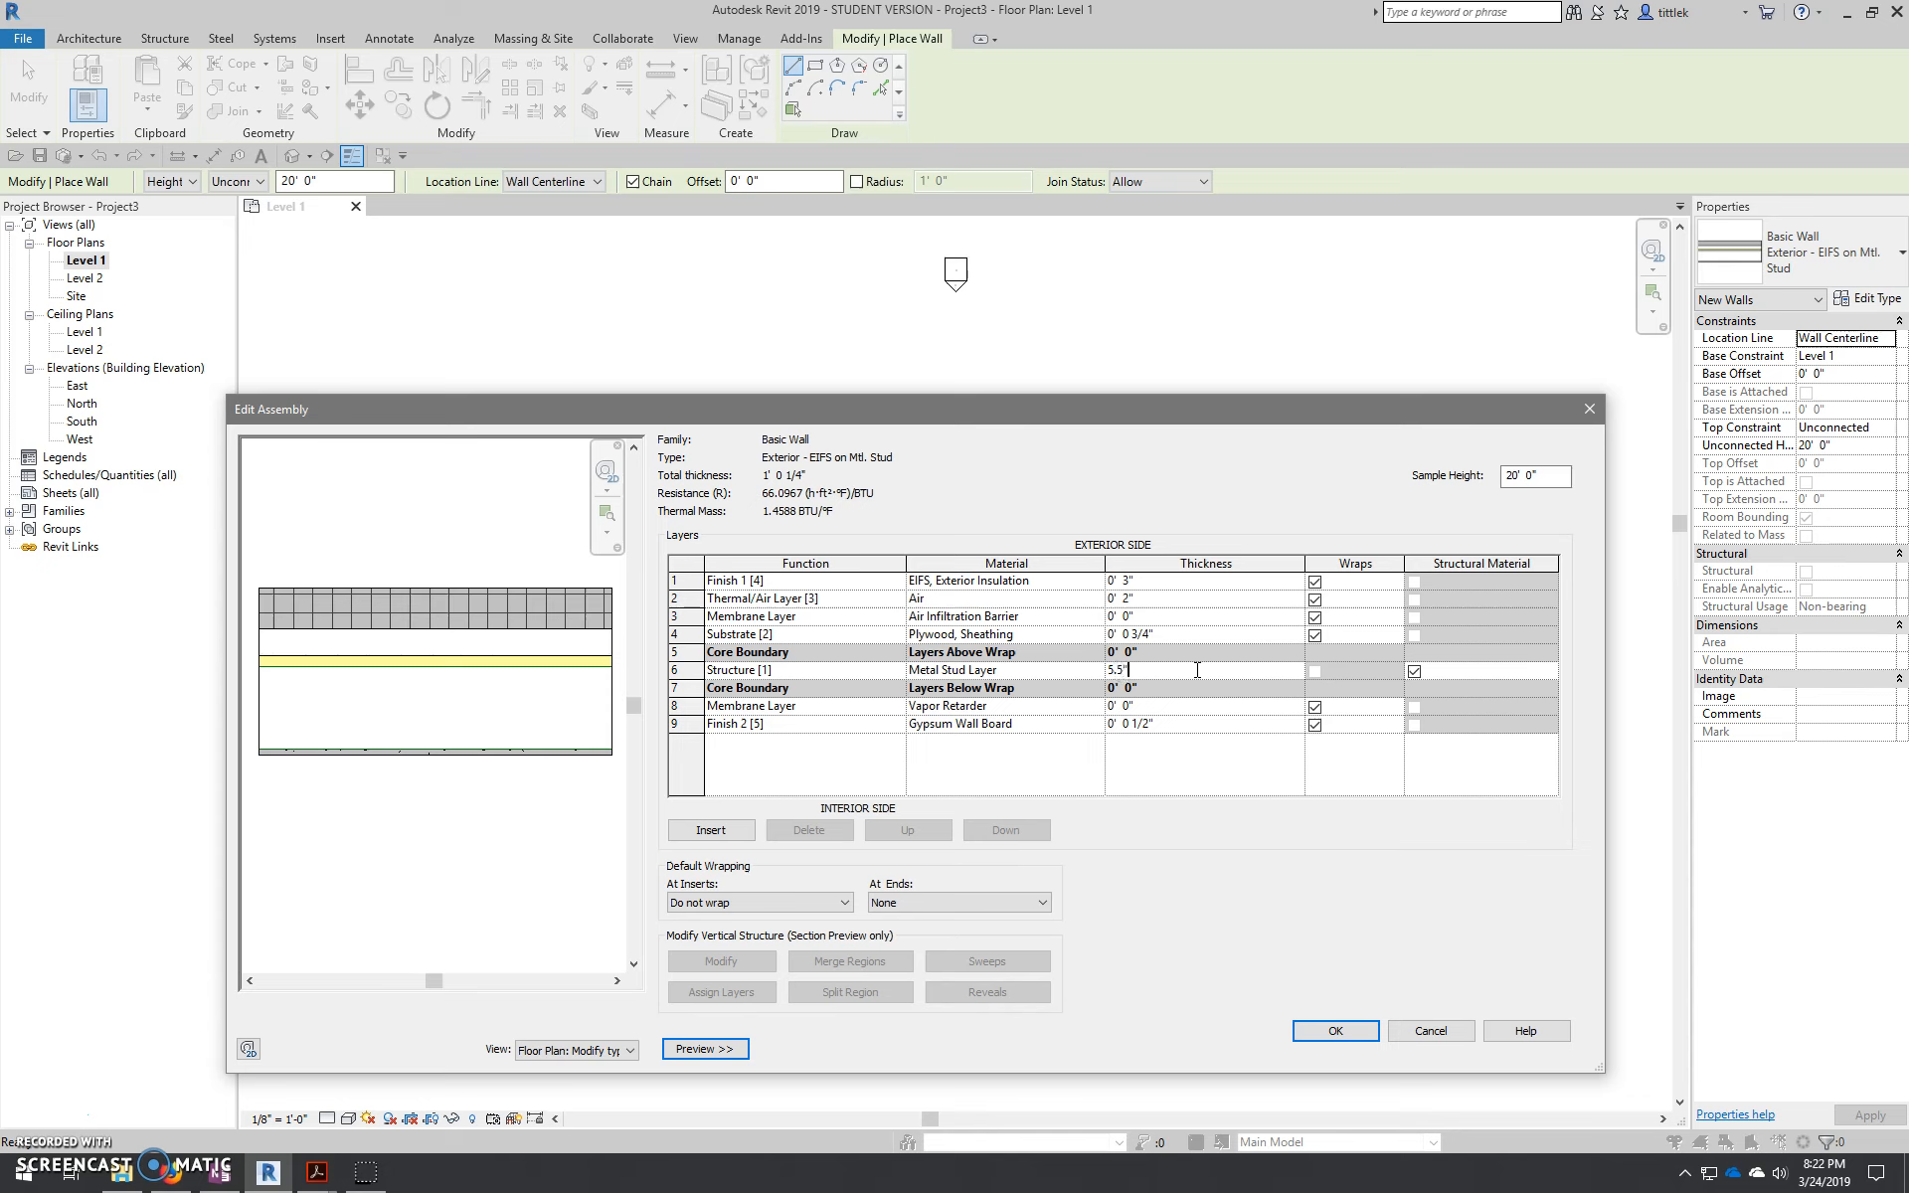
- Search the materials for "soft" and assign Softwood, Lumber to the Structure [1] layer
left_click(1034, 670)
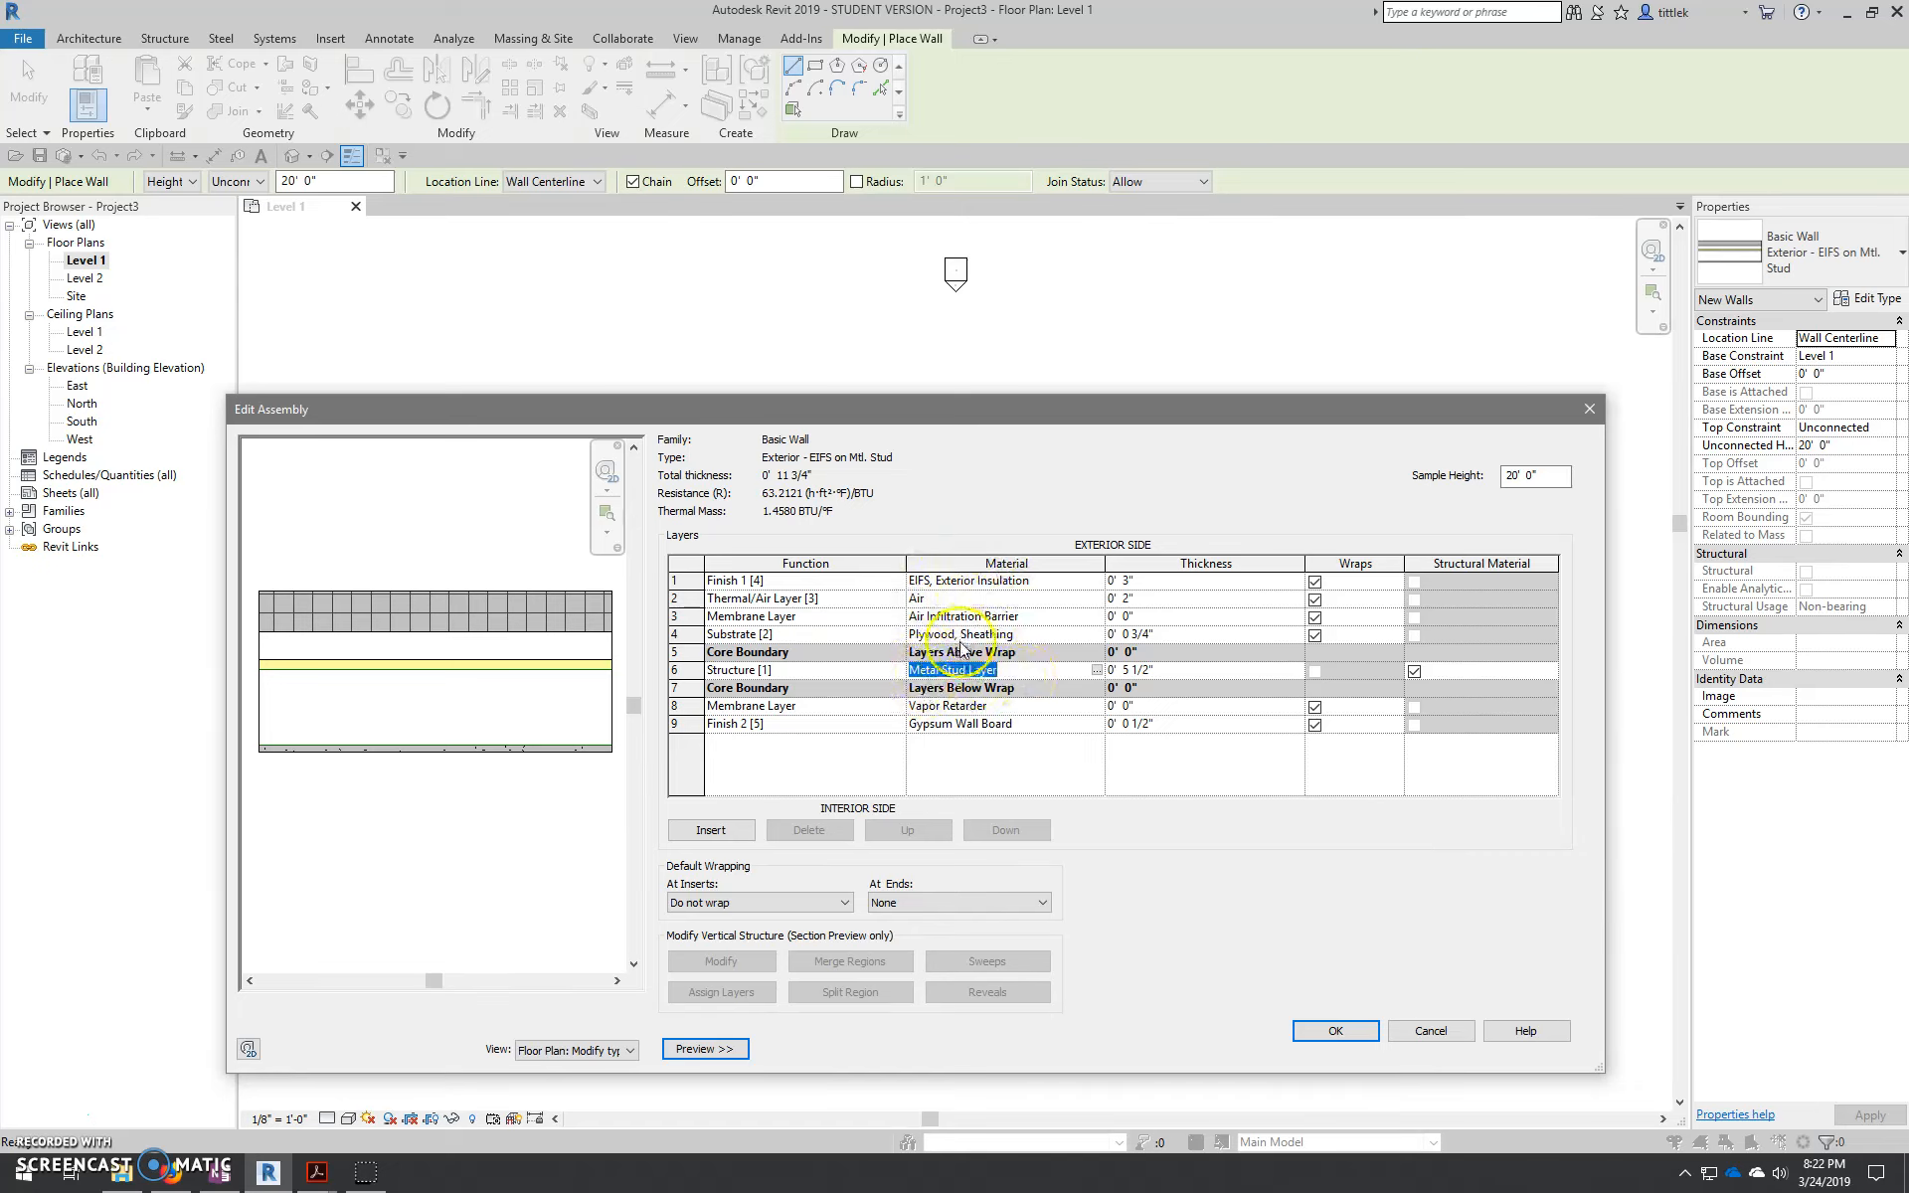
left_click(1096, 671)
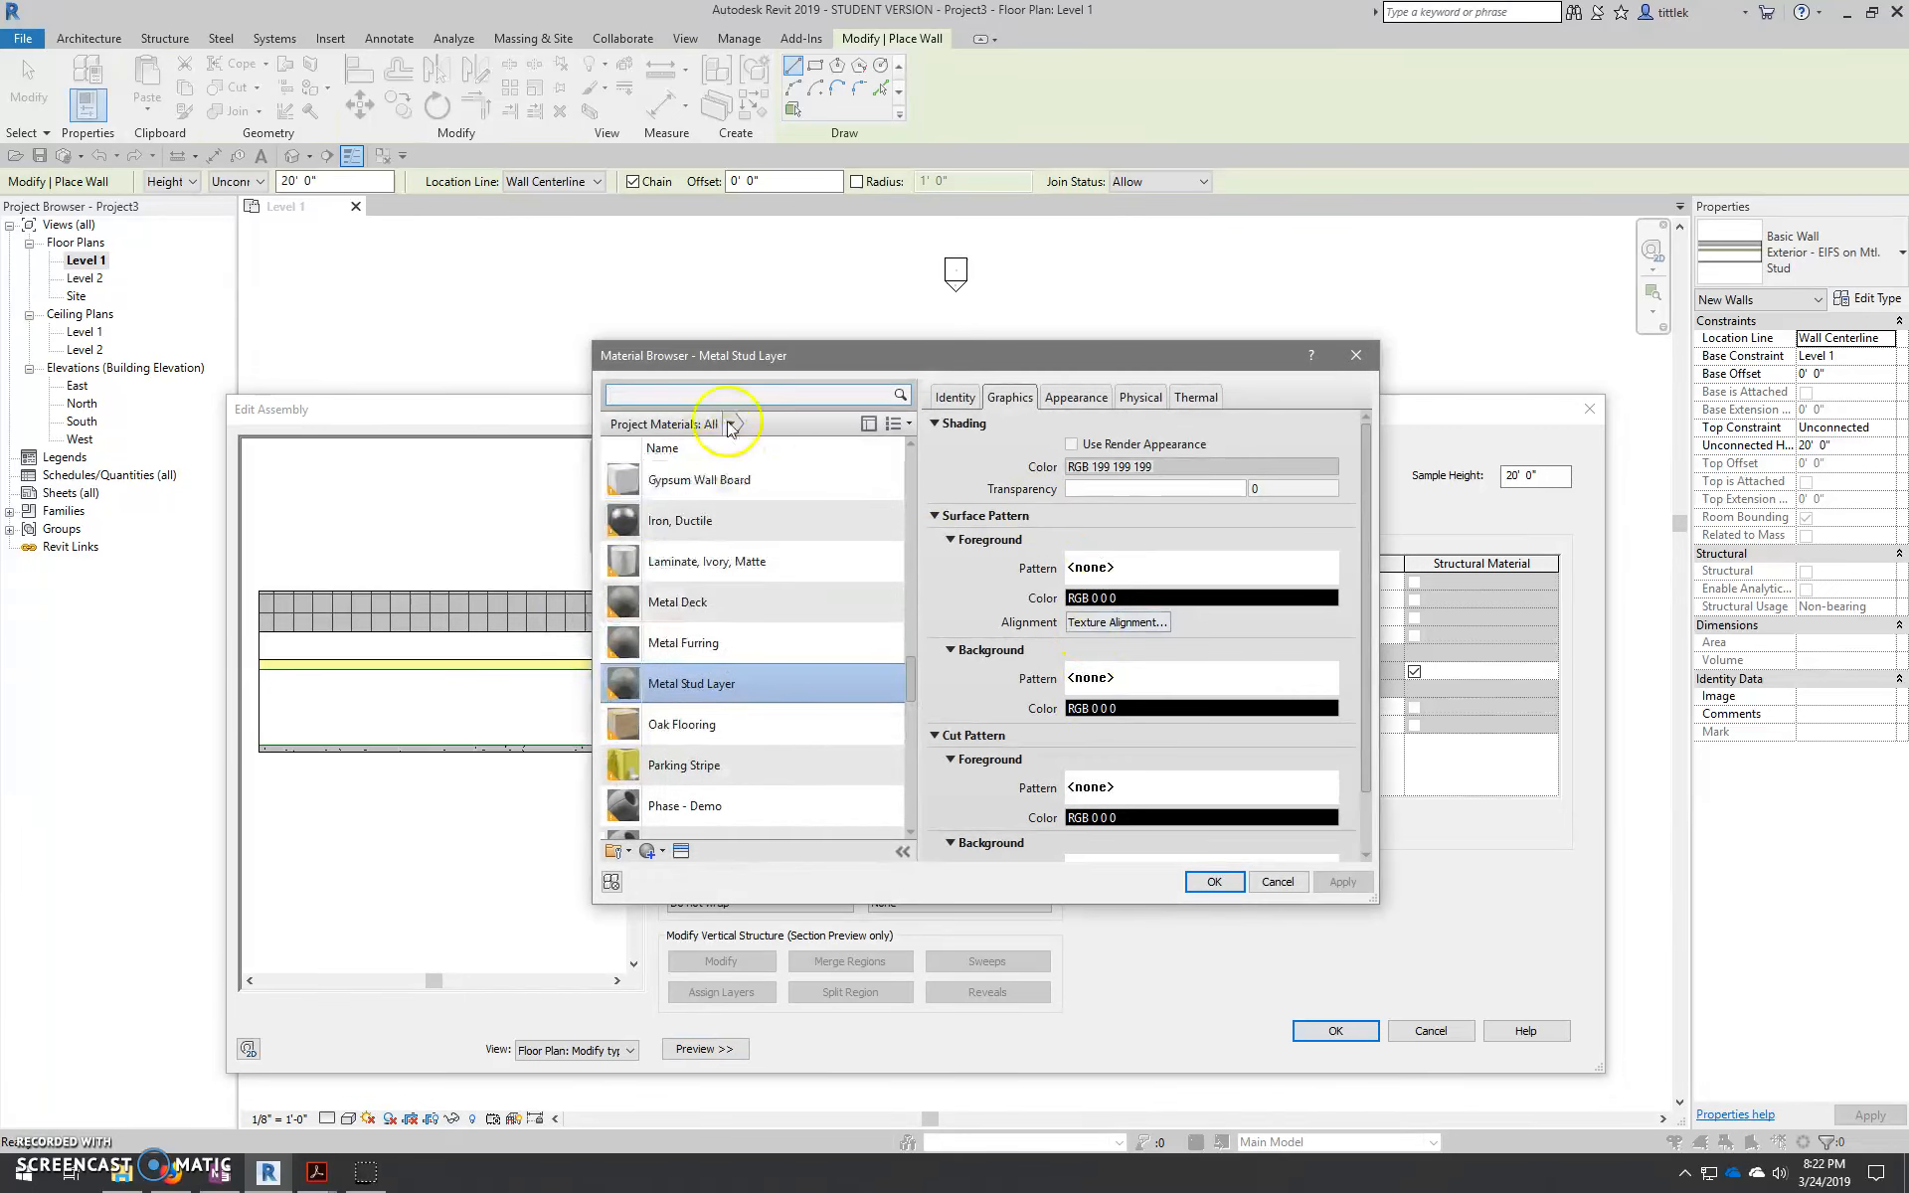
left_click(689, 392)
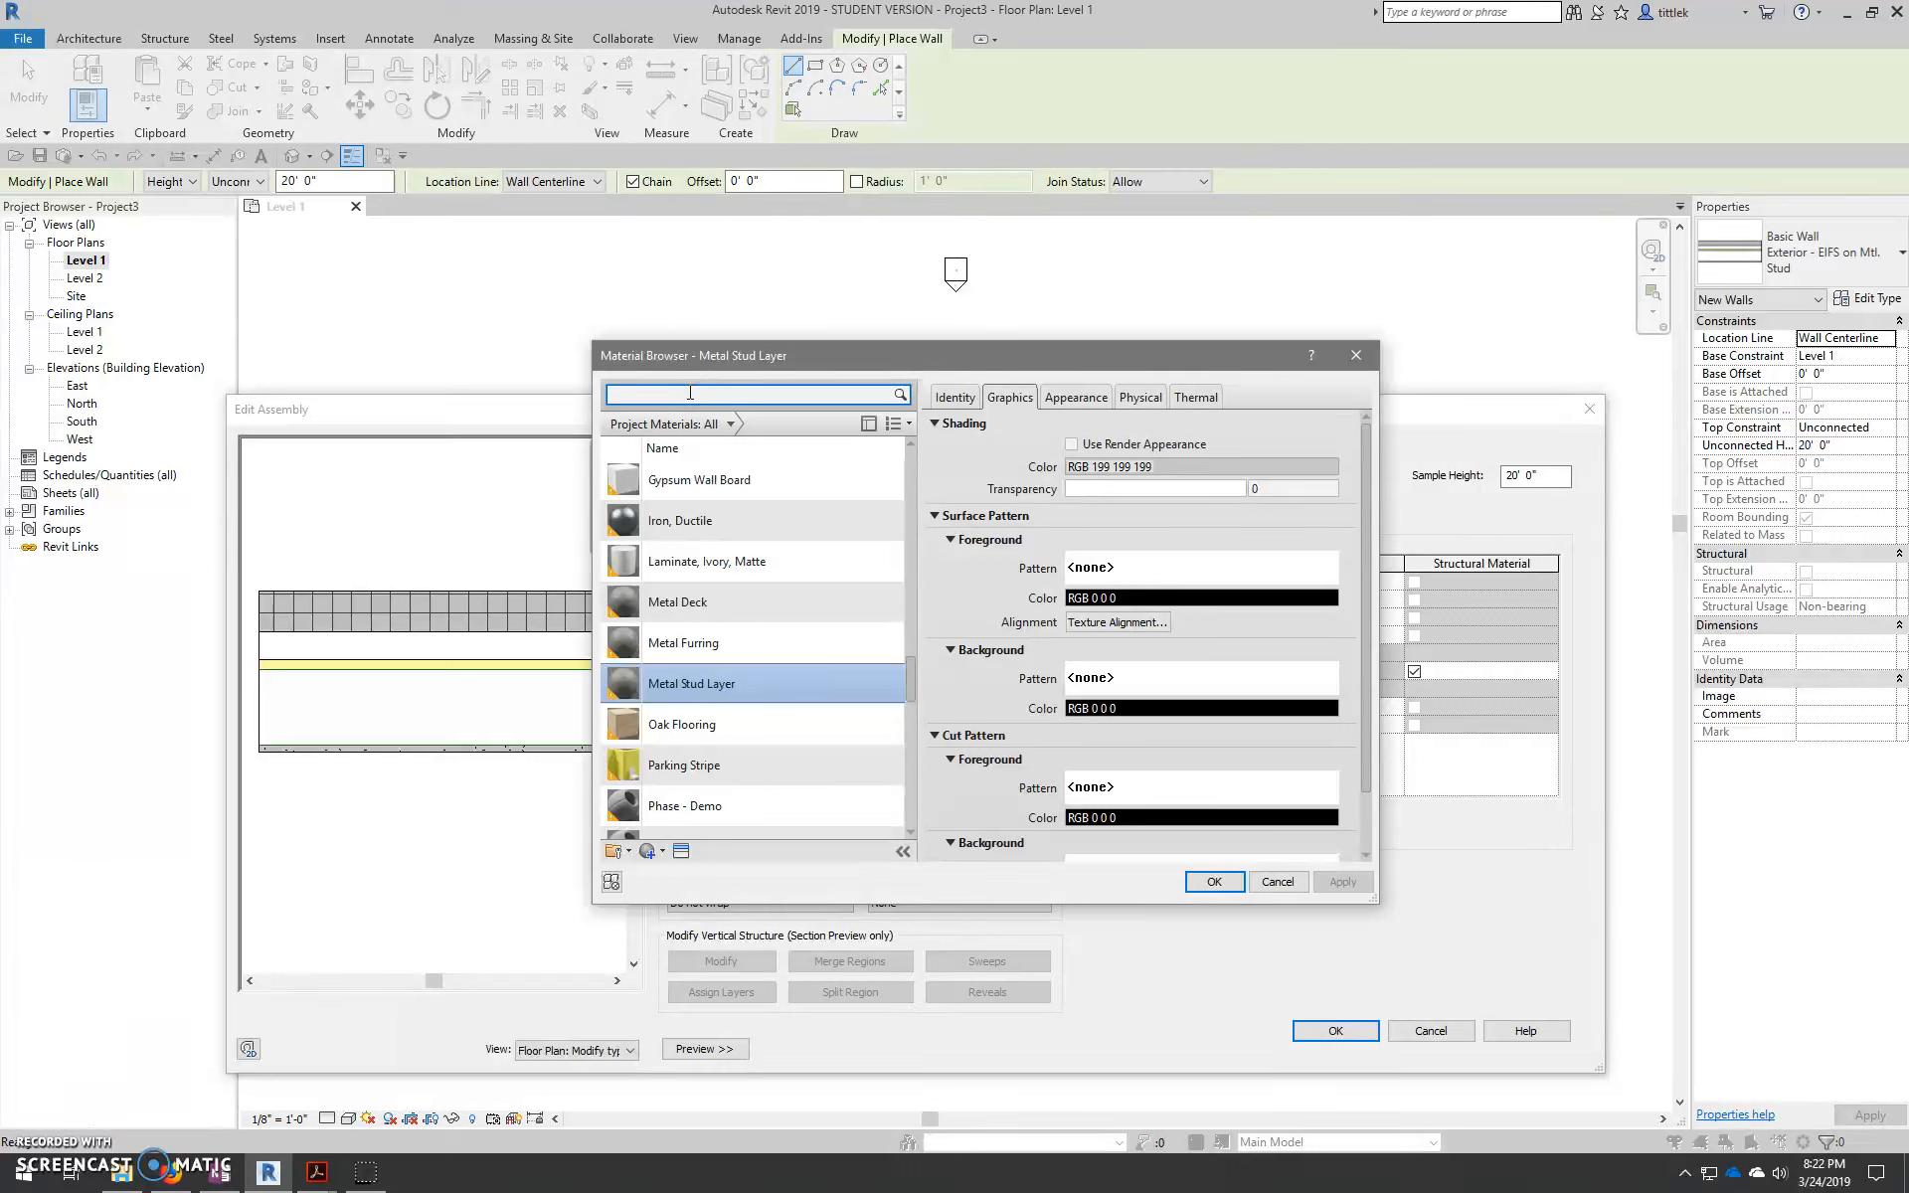
type("soft")
left_click(682, 509)
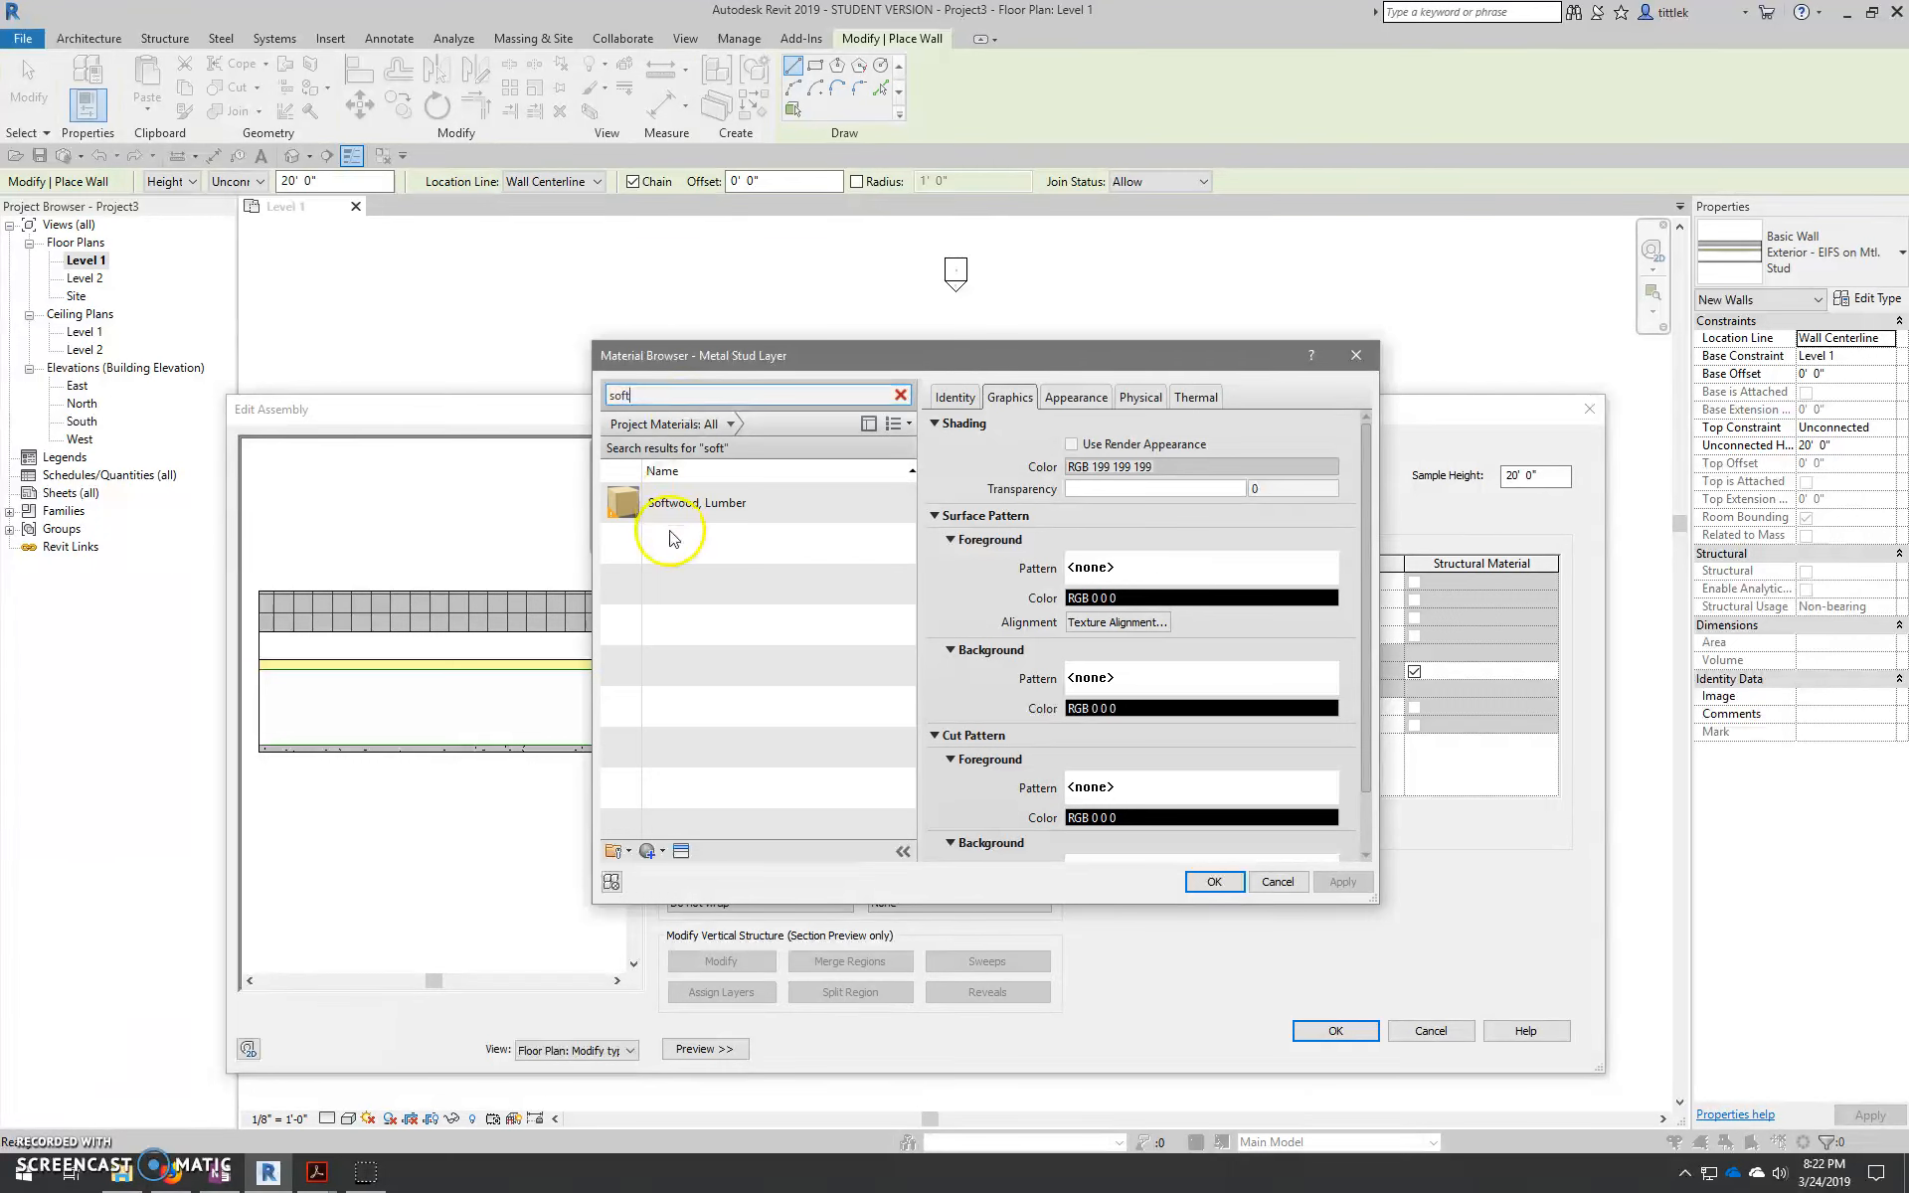
left_click(685, 511)
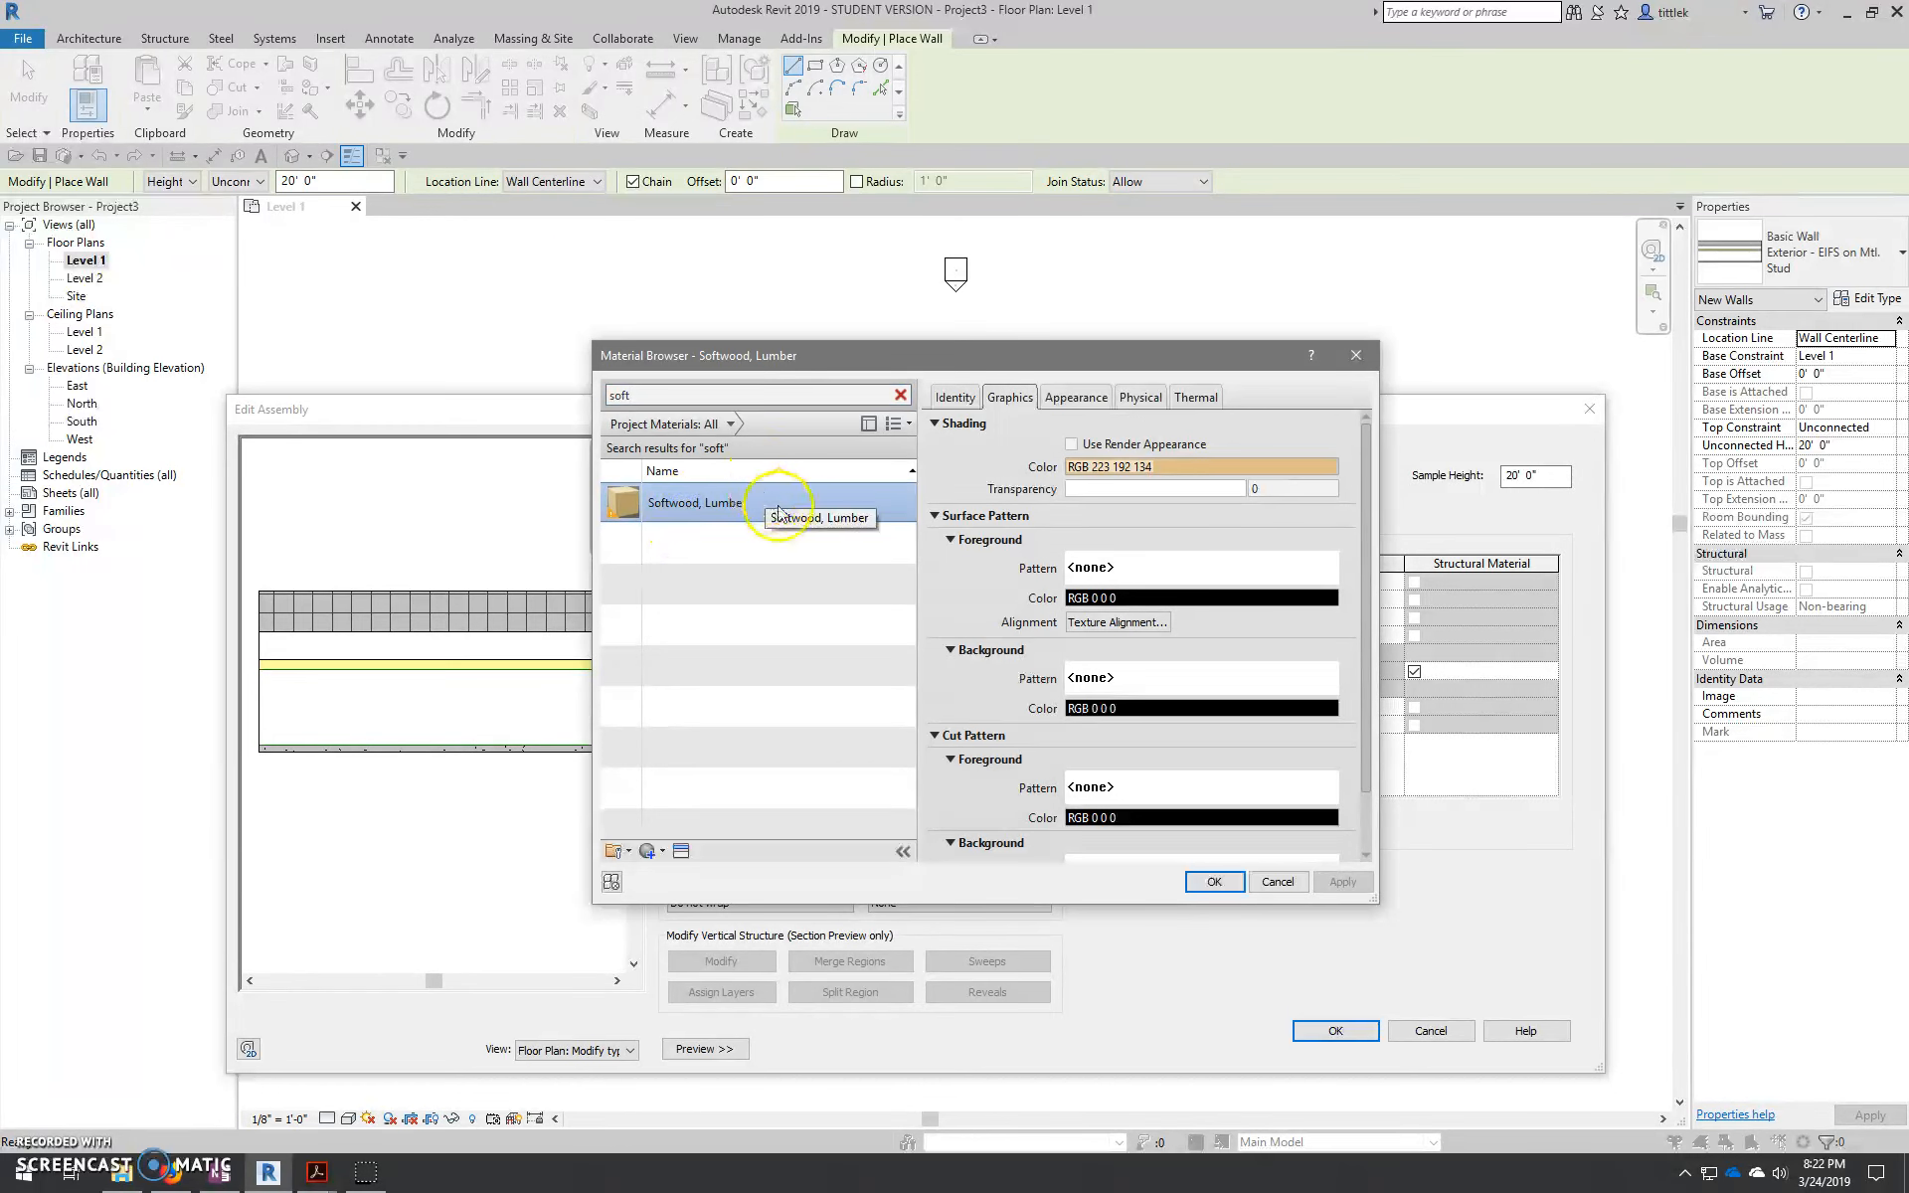
left_click(1214, 882)
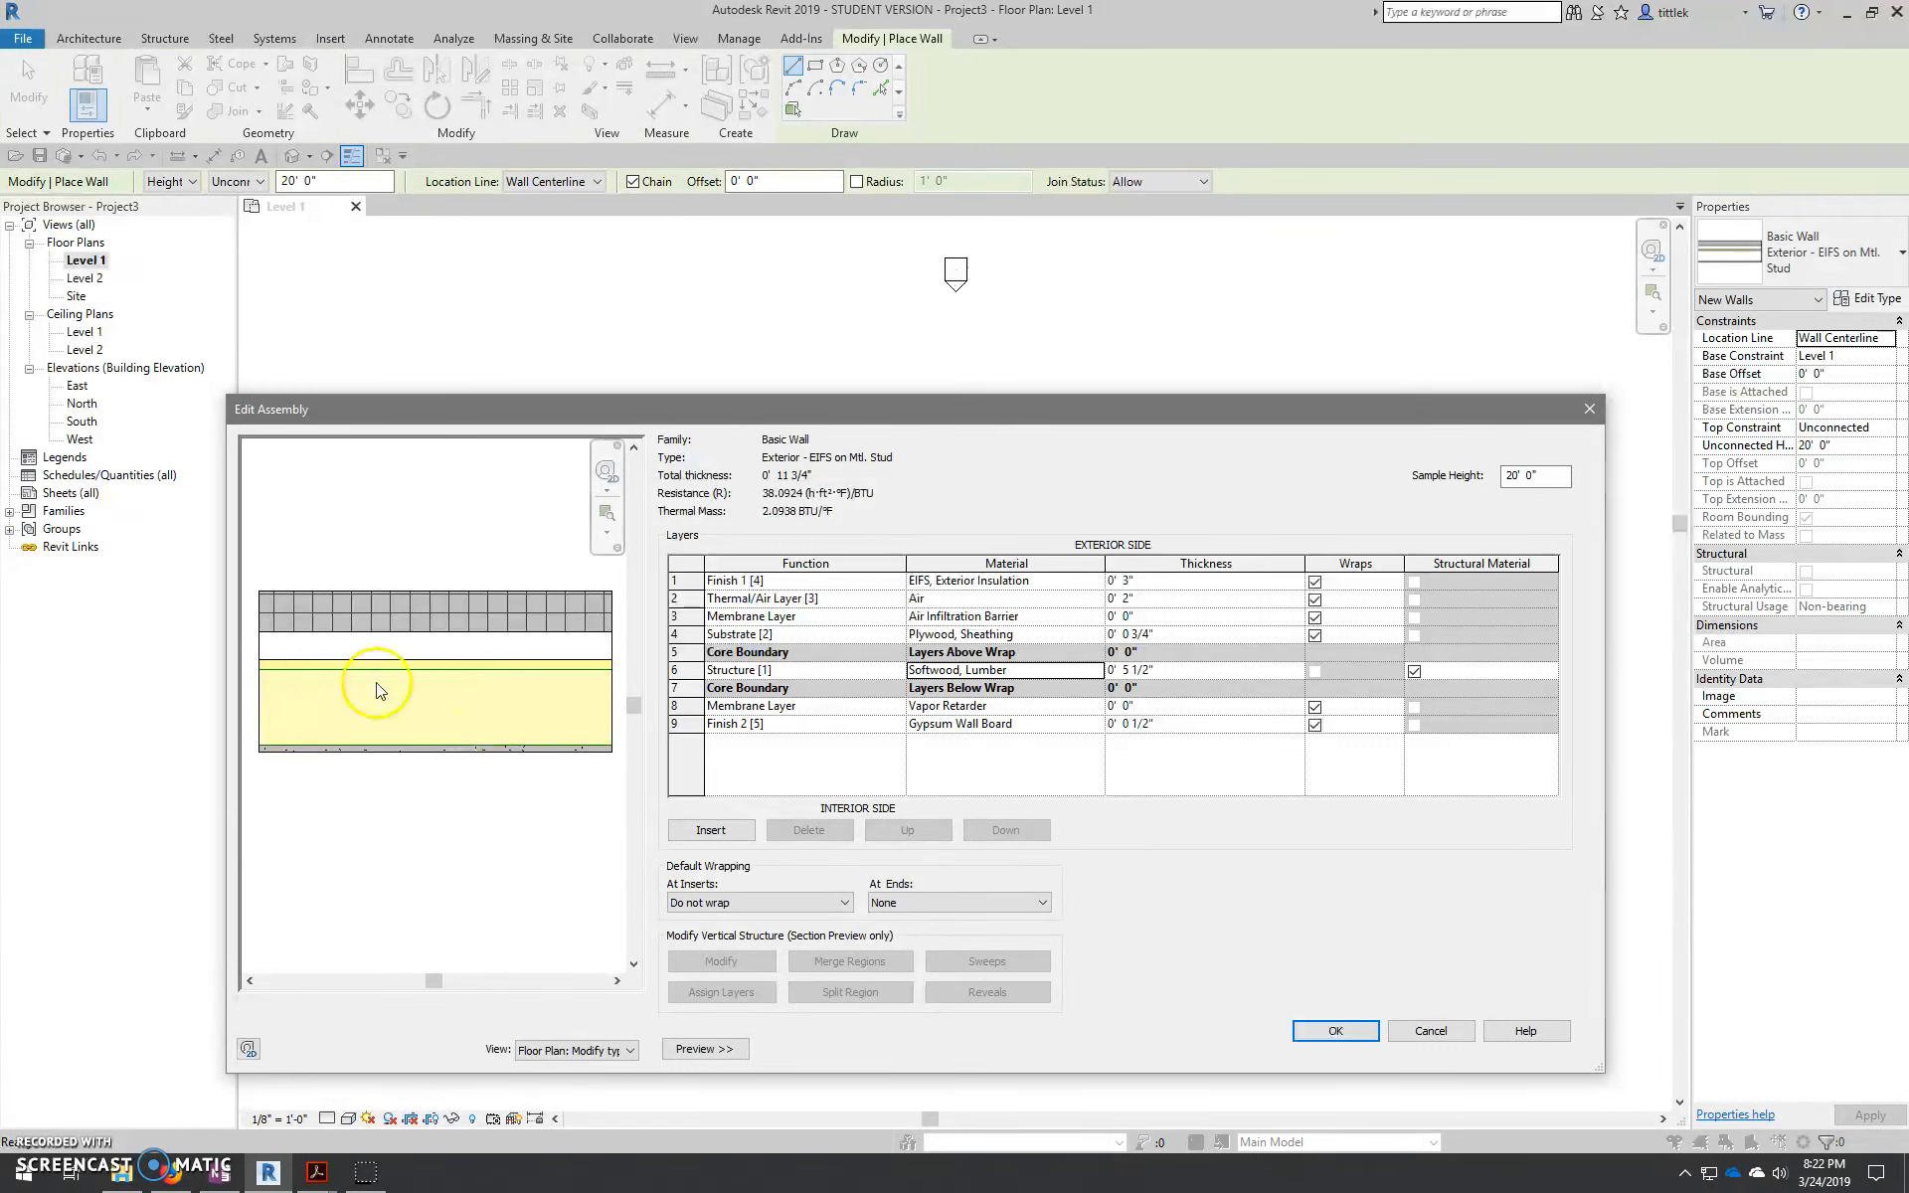
- Set the thickness of the Plywood, Sheathing substrate layer to 7/16"
left_click(1059, 635)
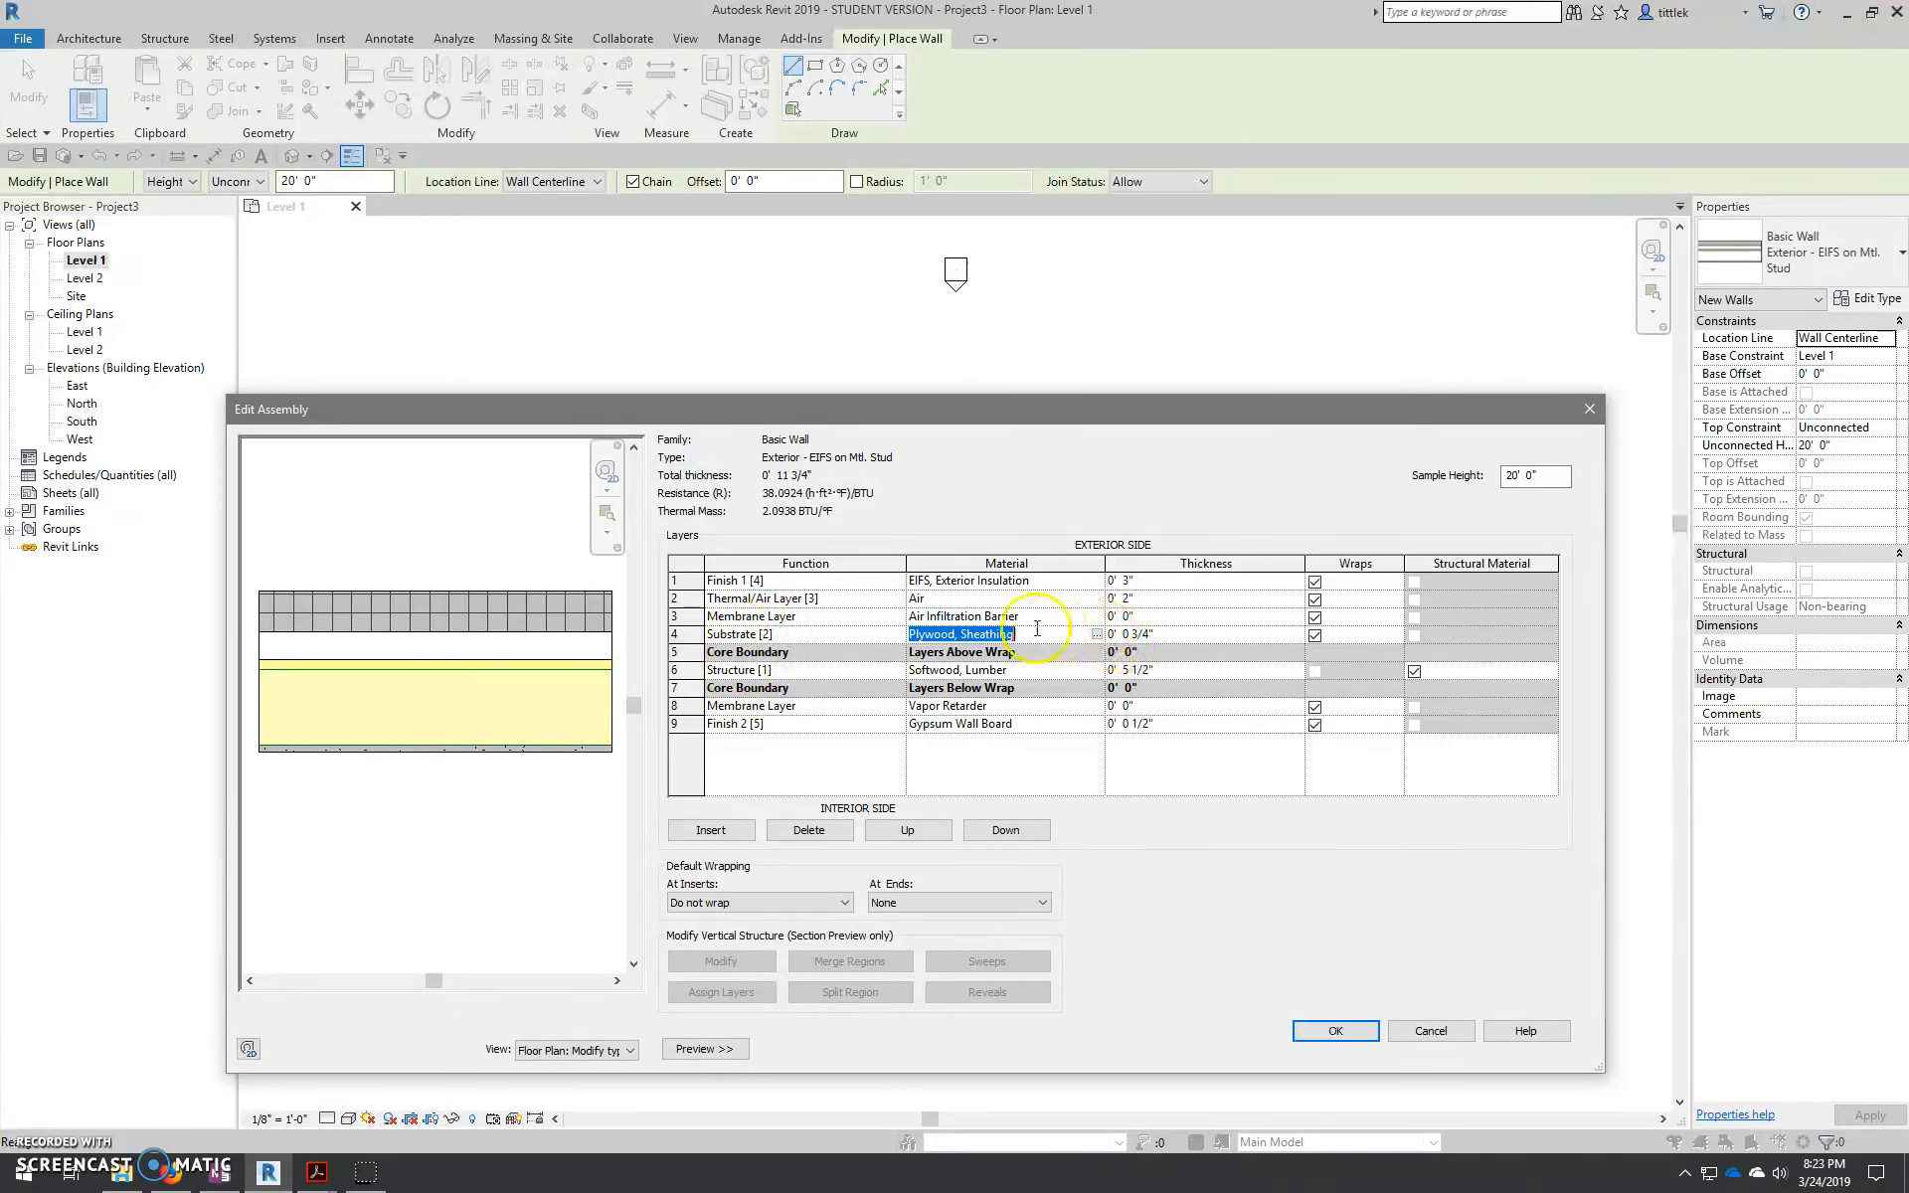
left_click(1168, 635)
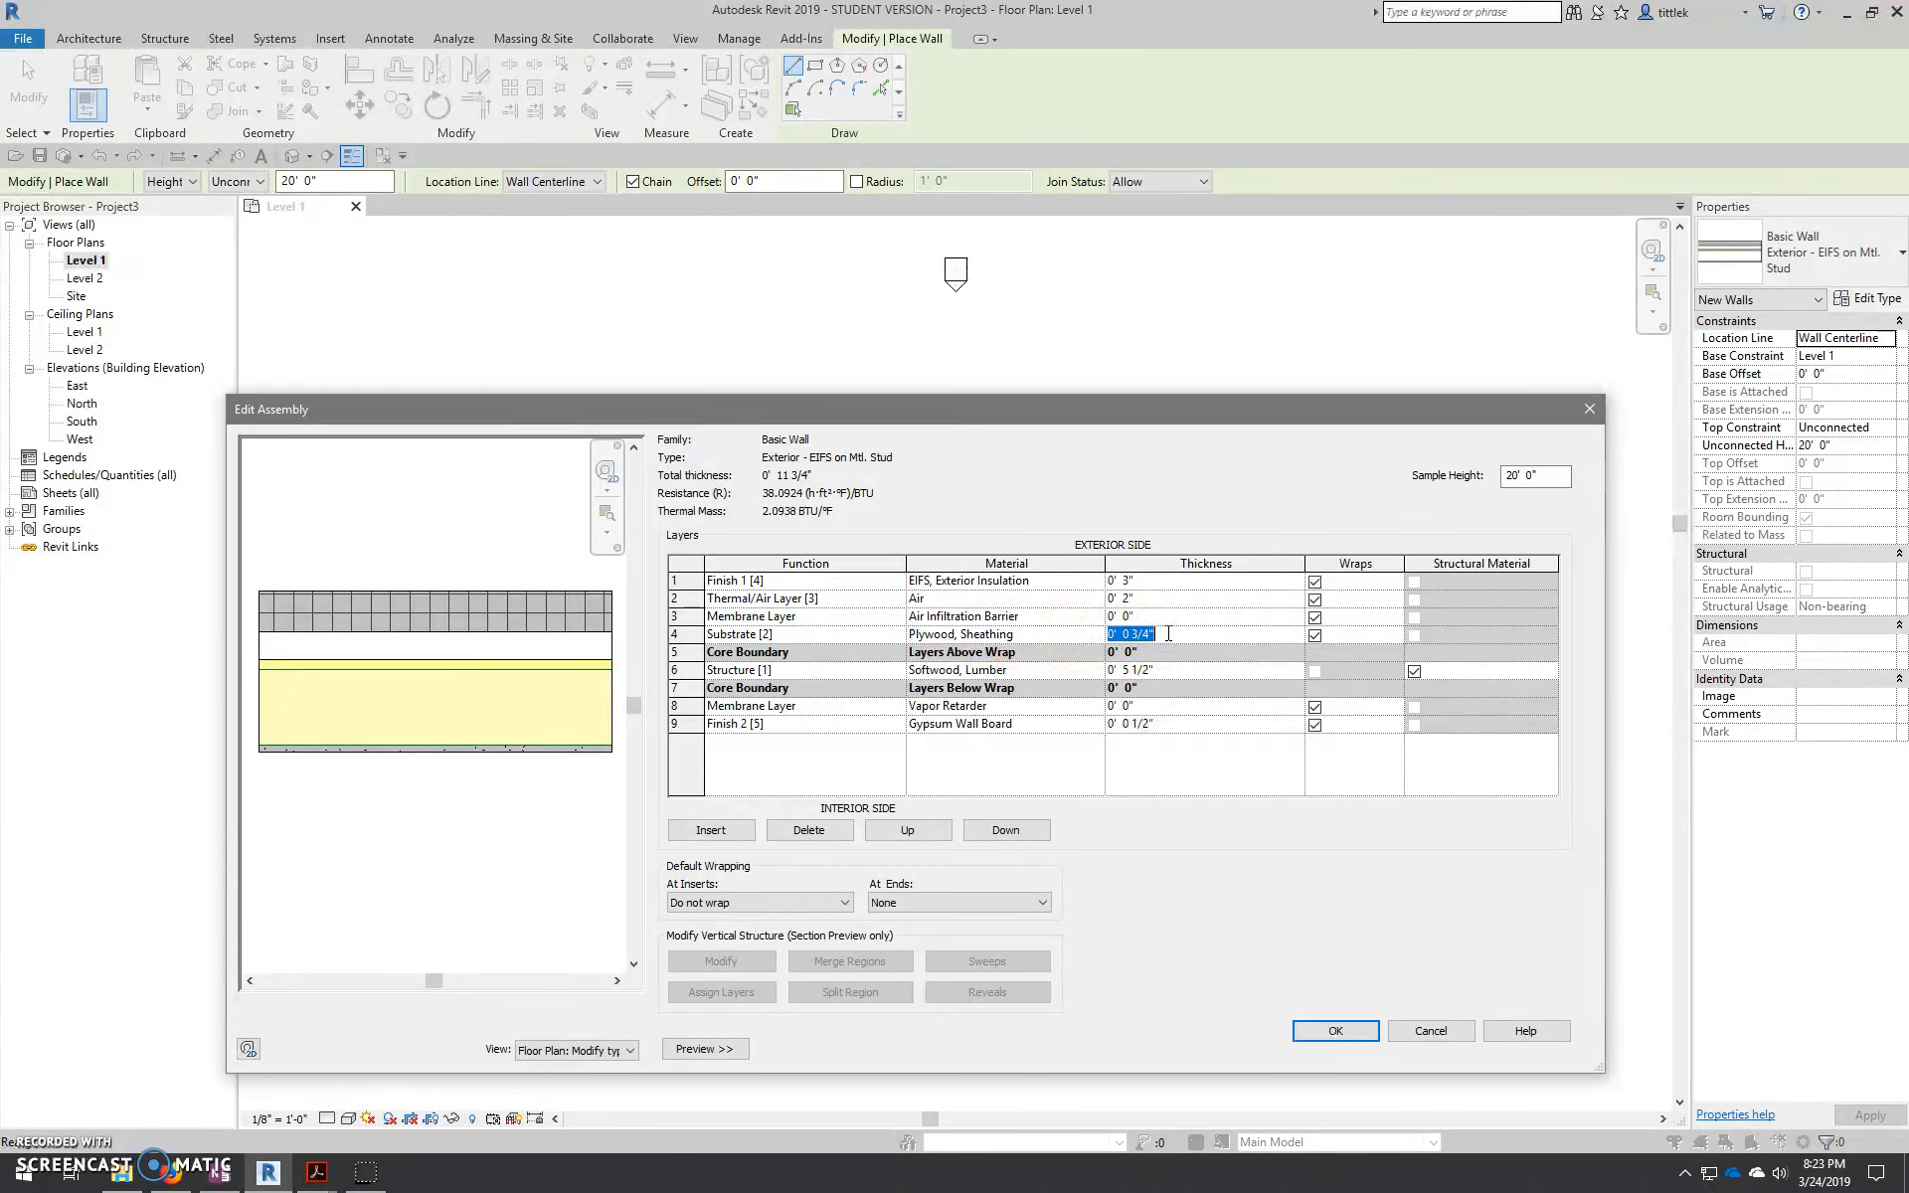
key("Tab")
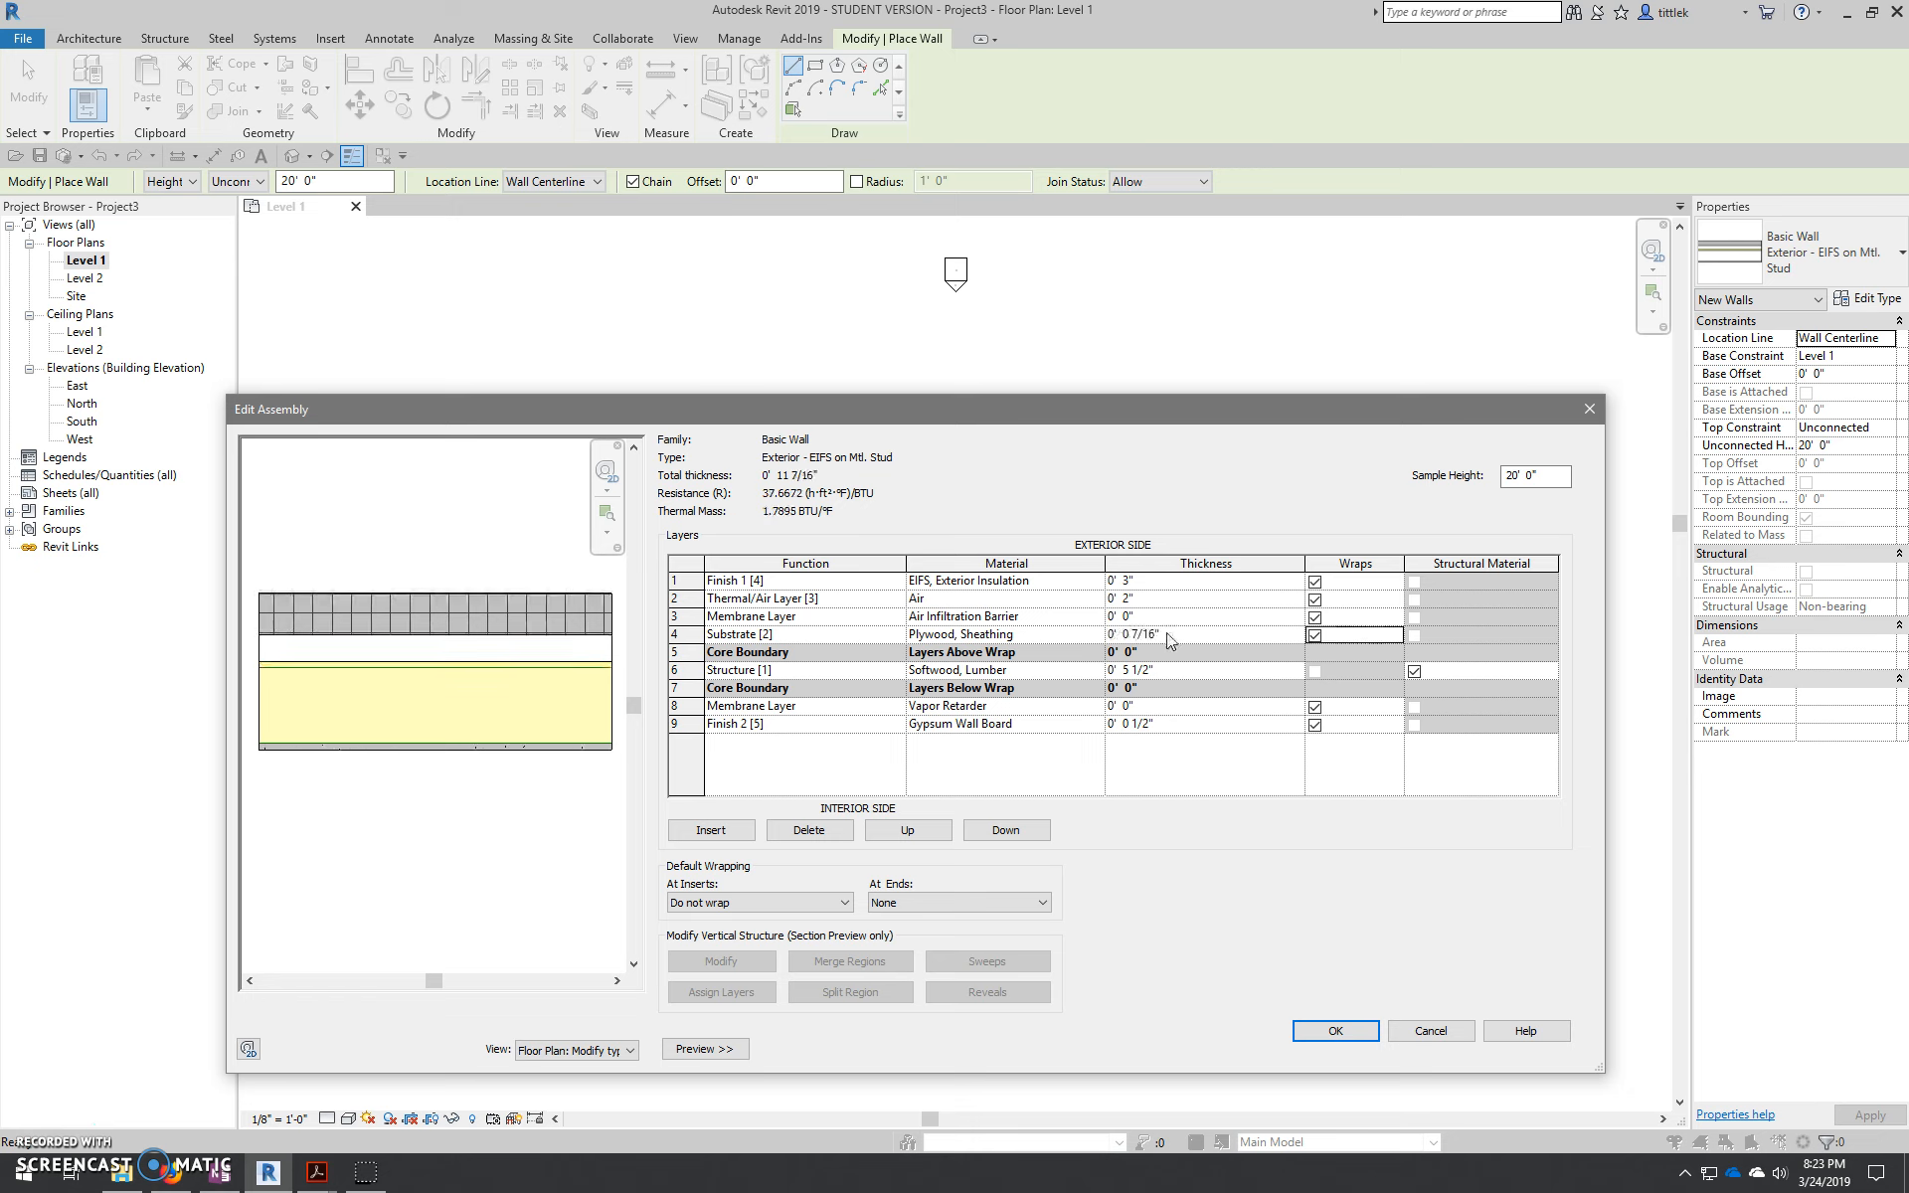
left_click(1167, 635)
left_click_drag(1167, 634, 945, 625)
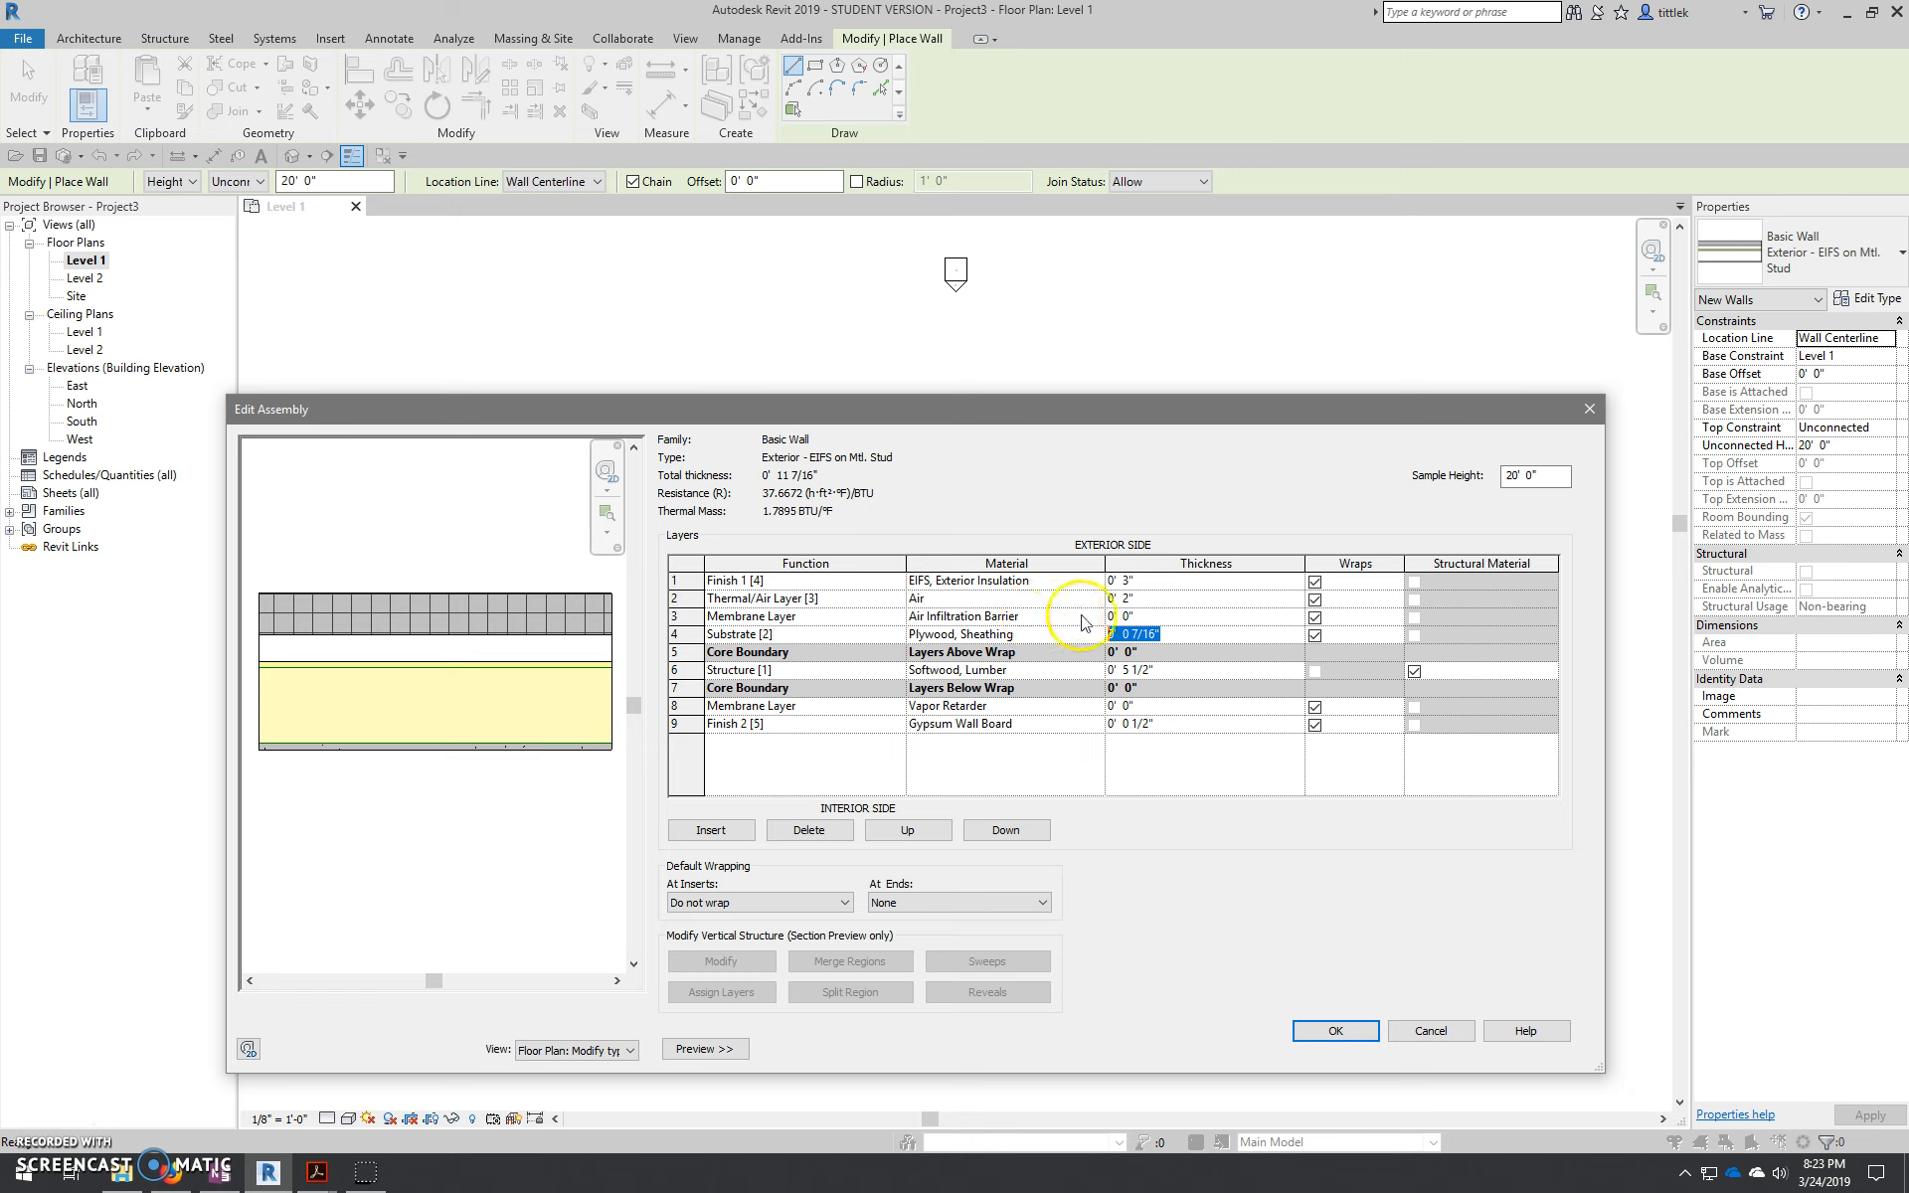
left_click(1165, 614)
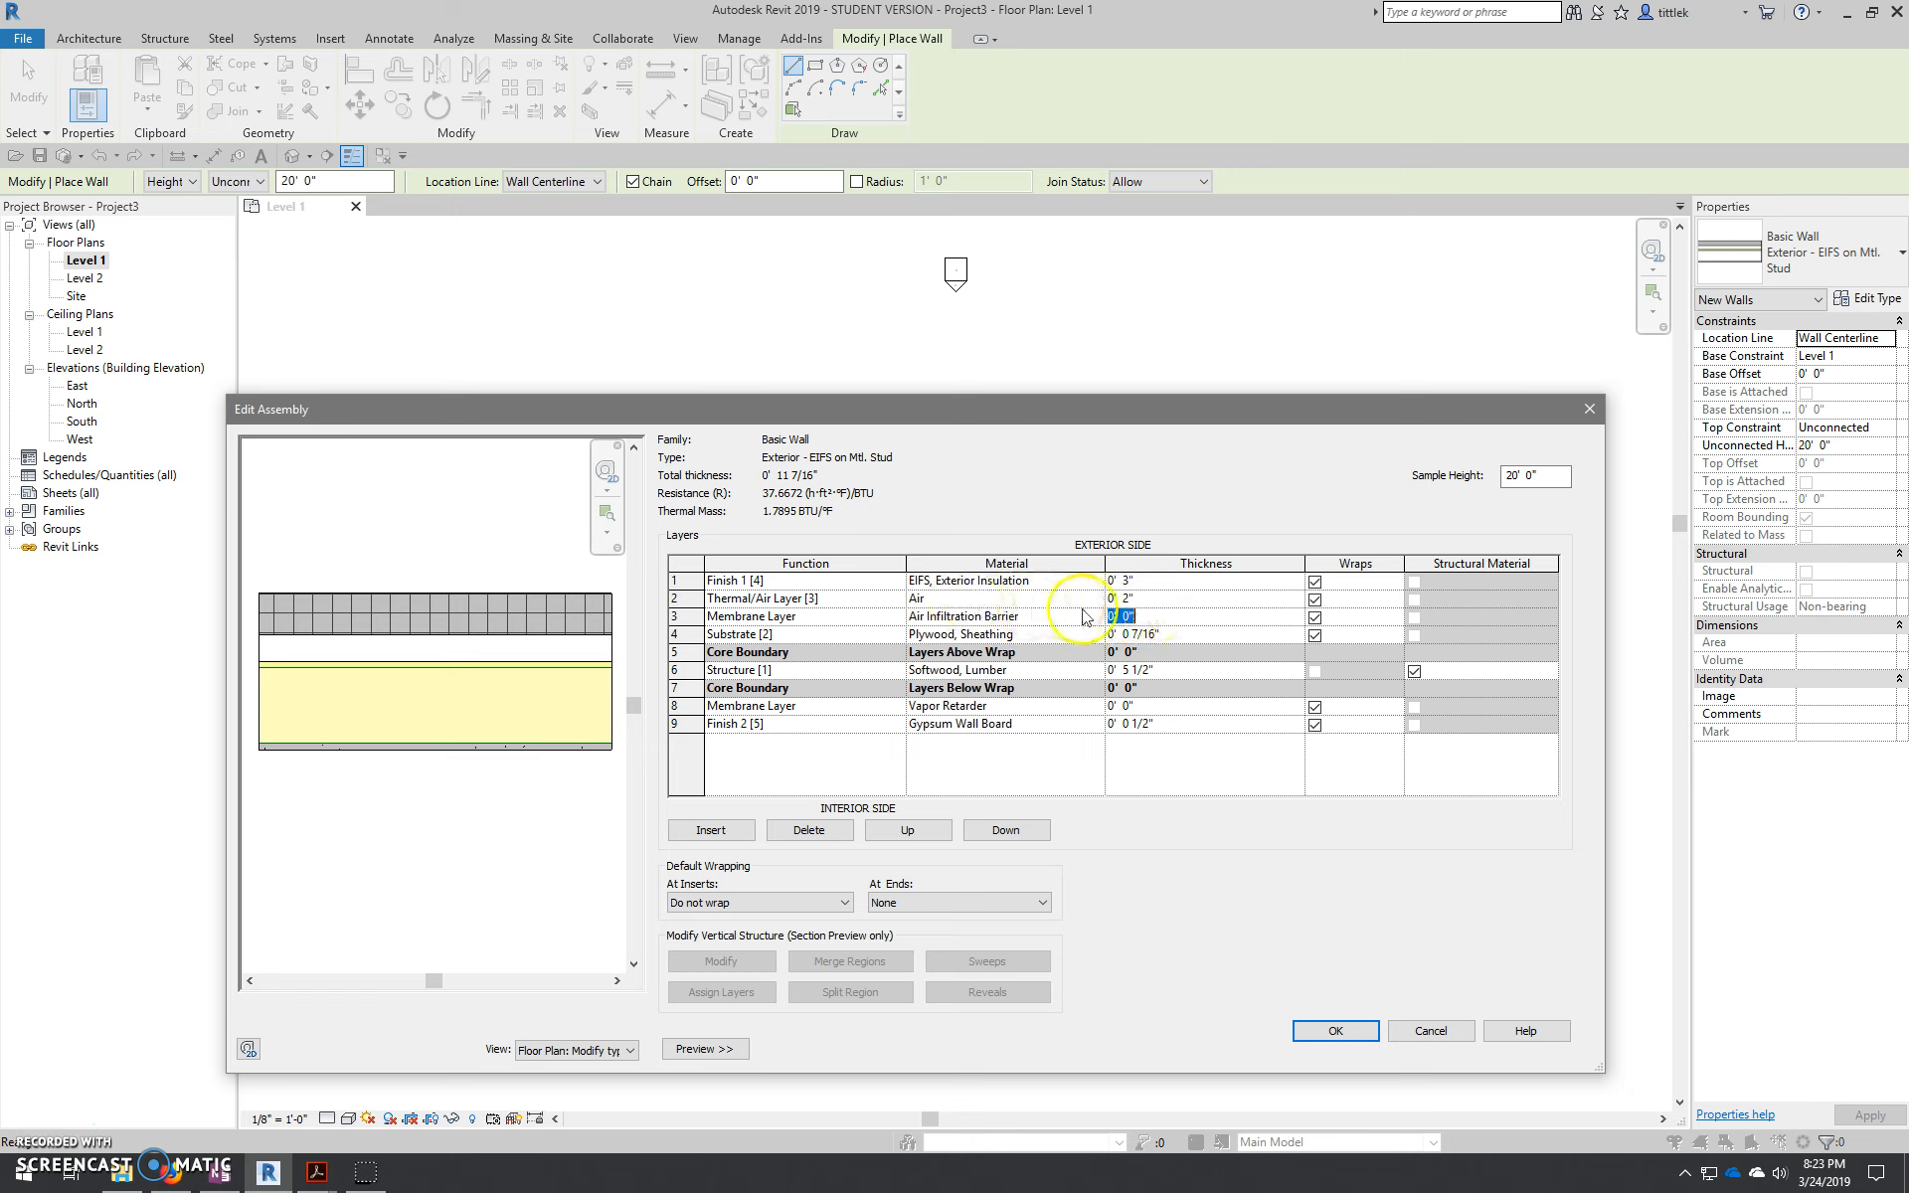
left_click(960, 597)
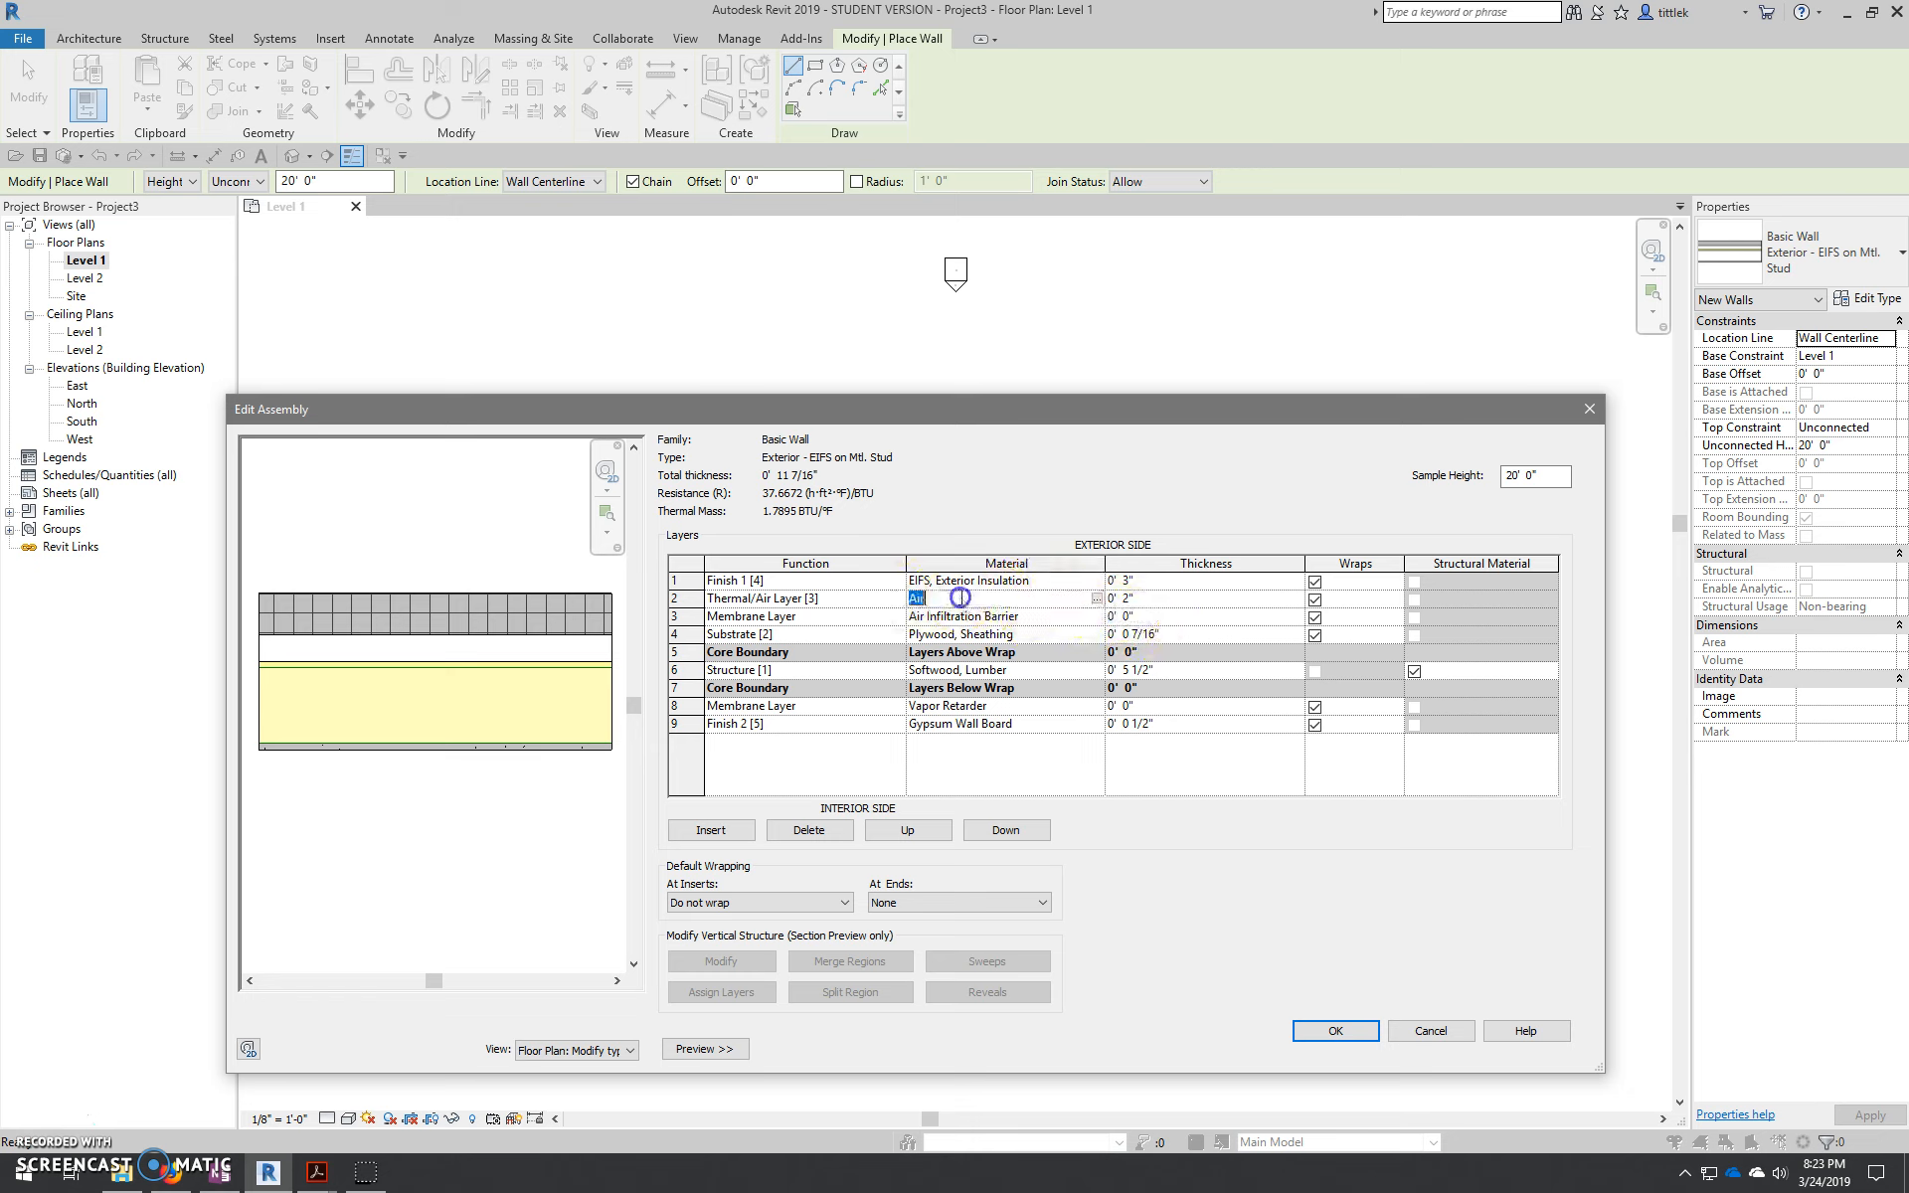
left_click(686, 596)
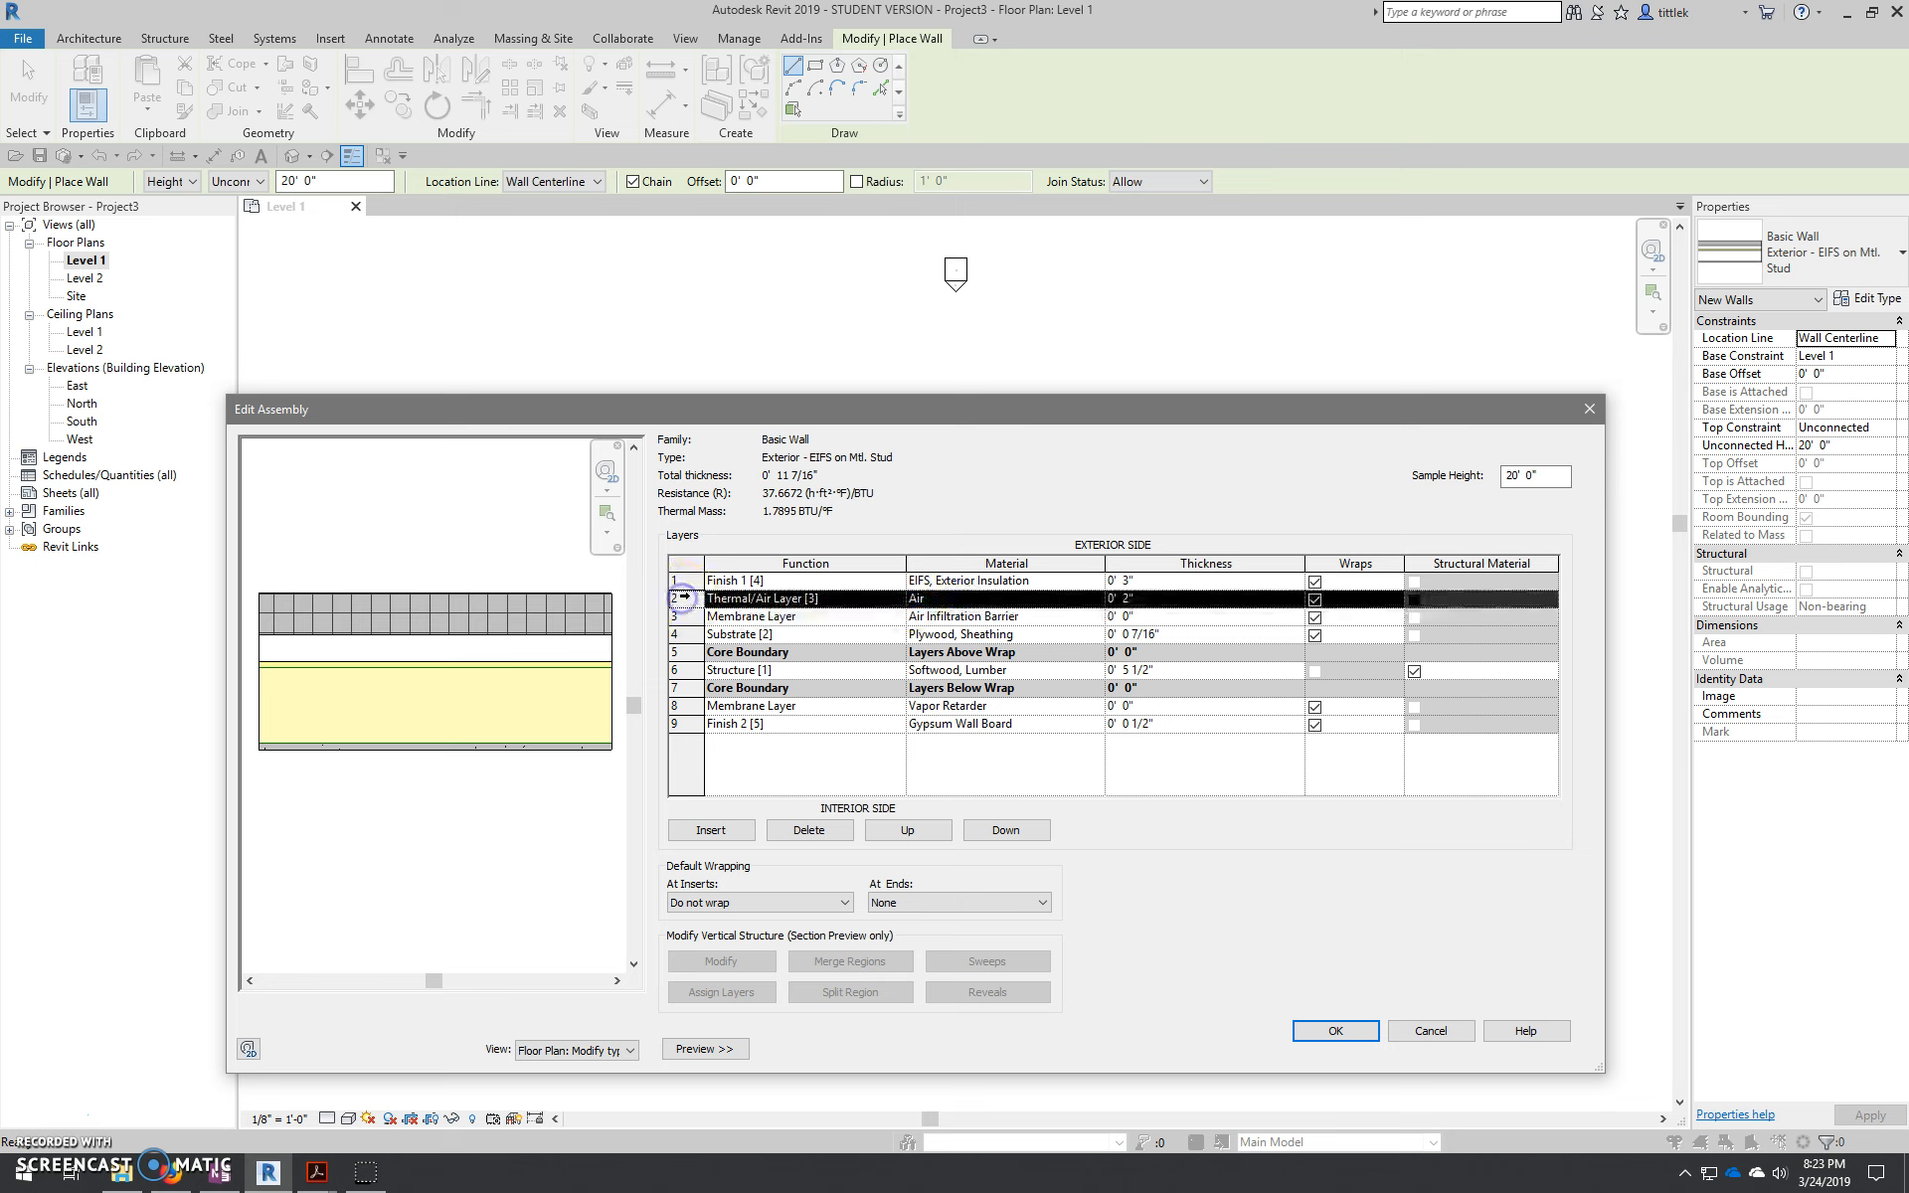
left_click(949, 602)
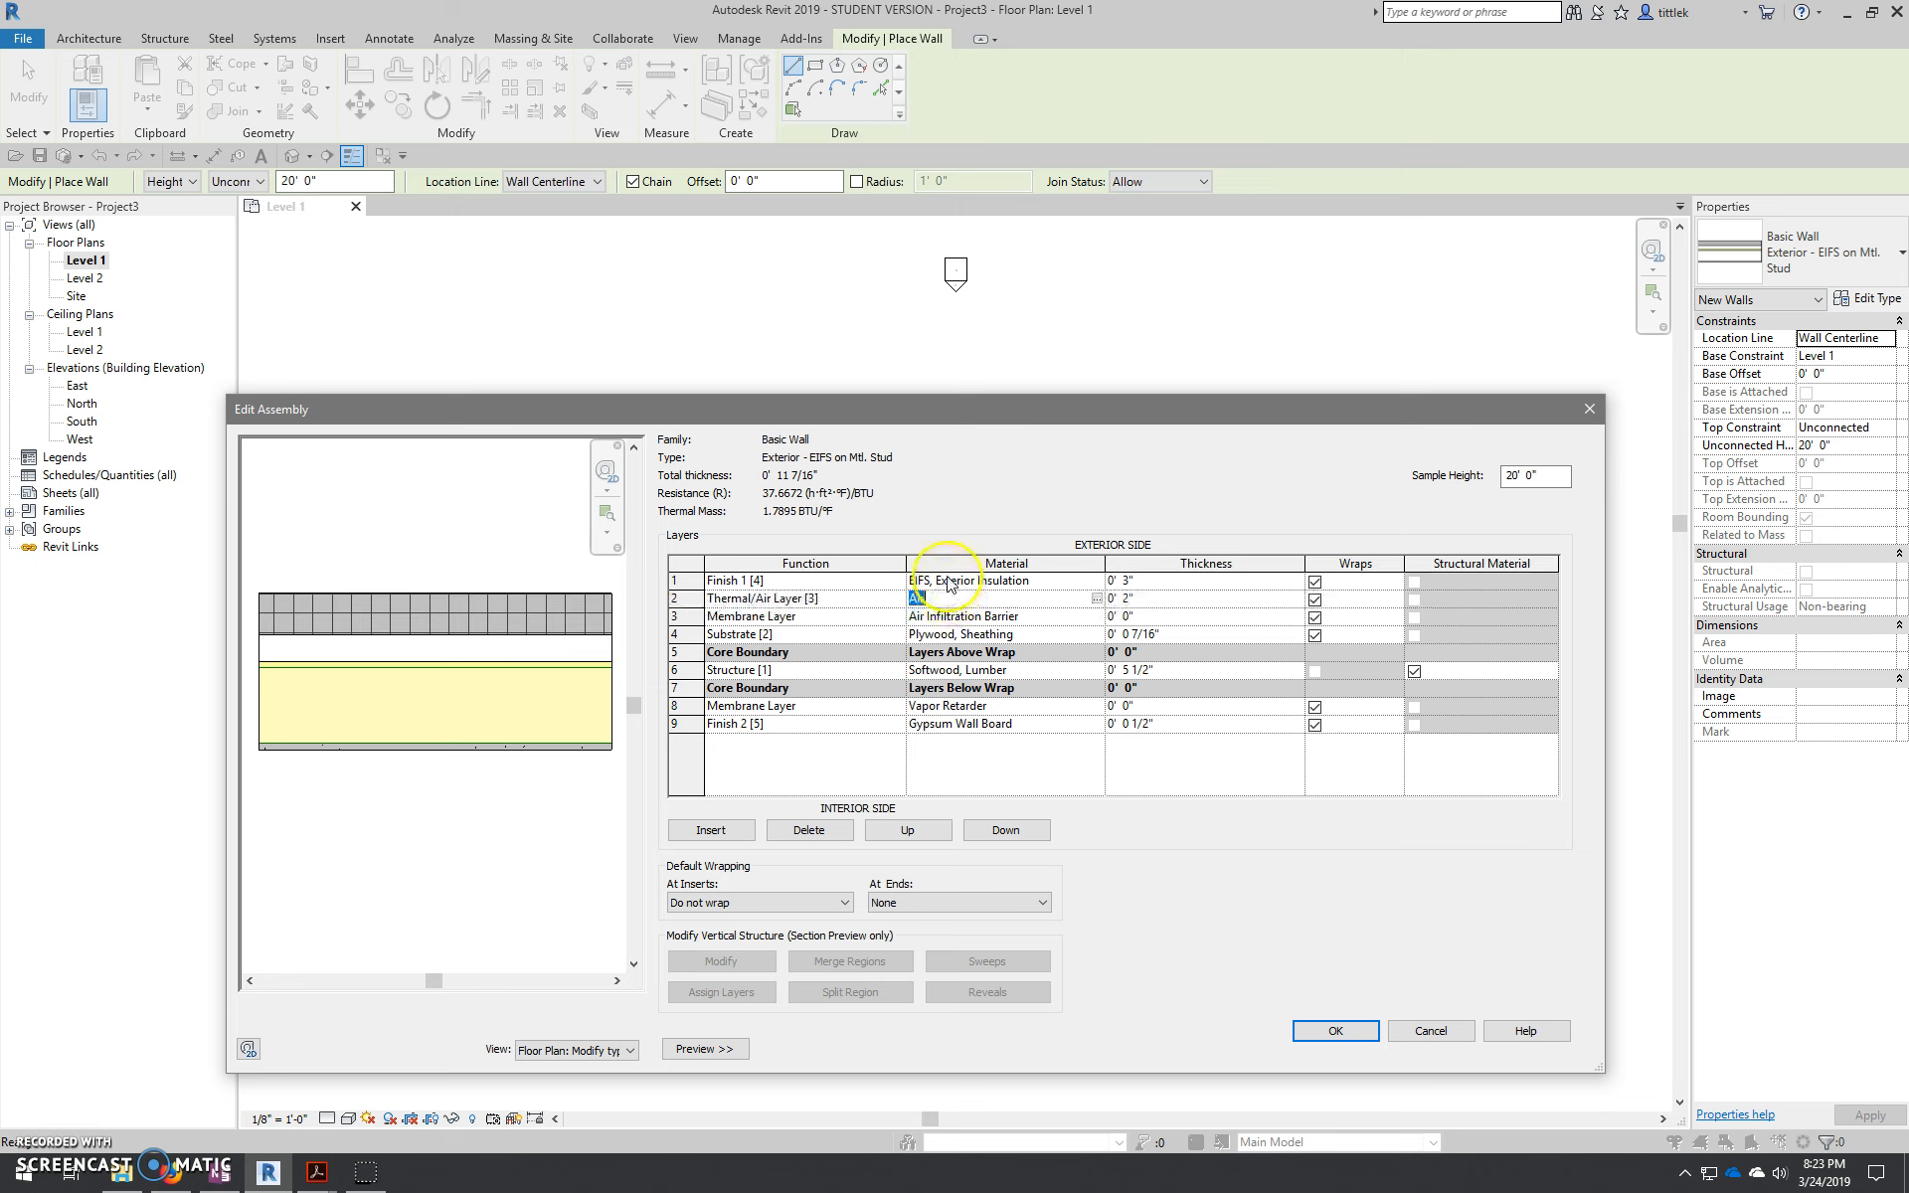
left_click(949, 585)
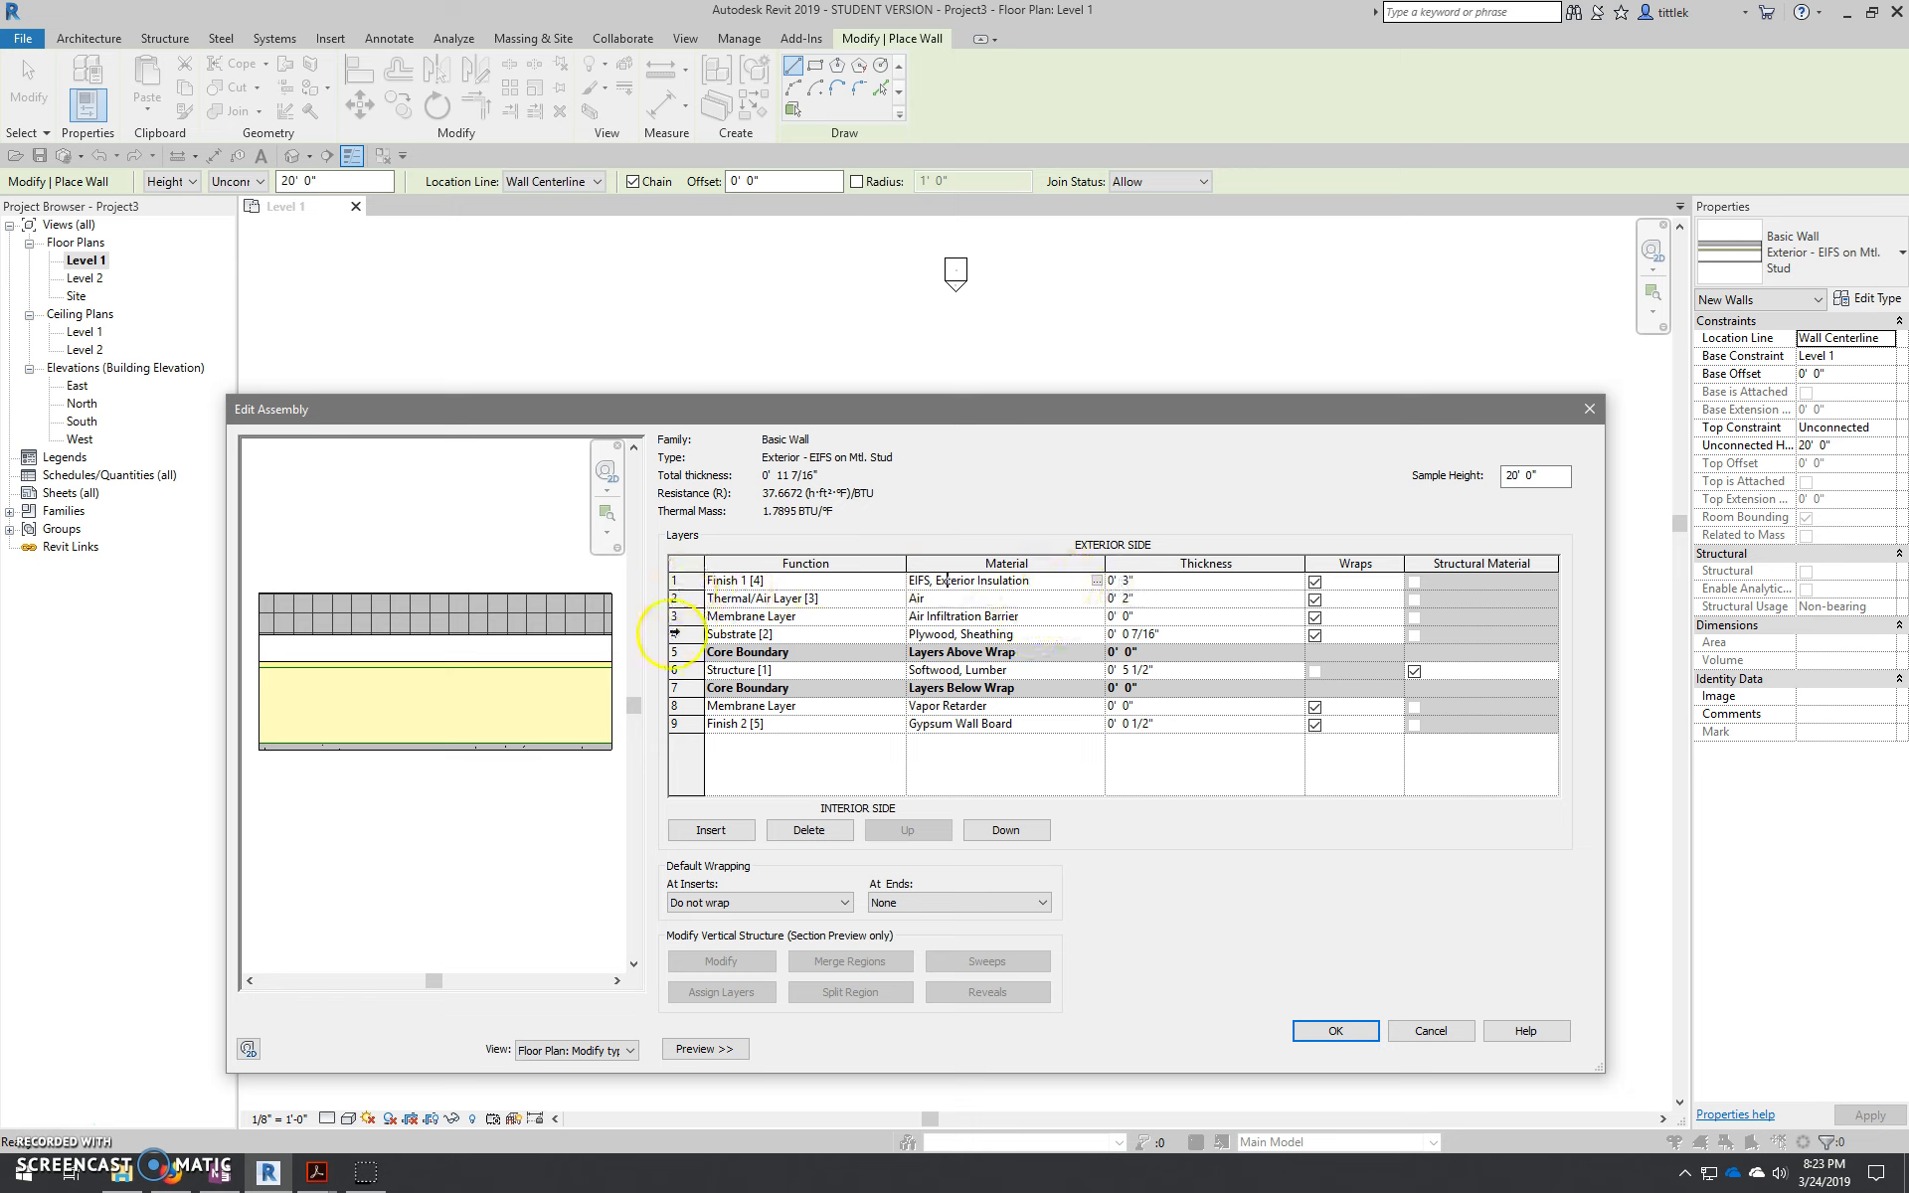
- Search the materials for "rigid" and assign Rigid insulation to the Thermal/Air Layer [3]
left_click(994, 599)
left_click(863, 601)
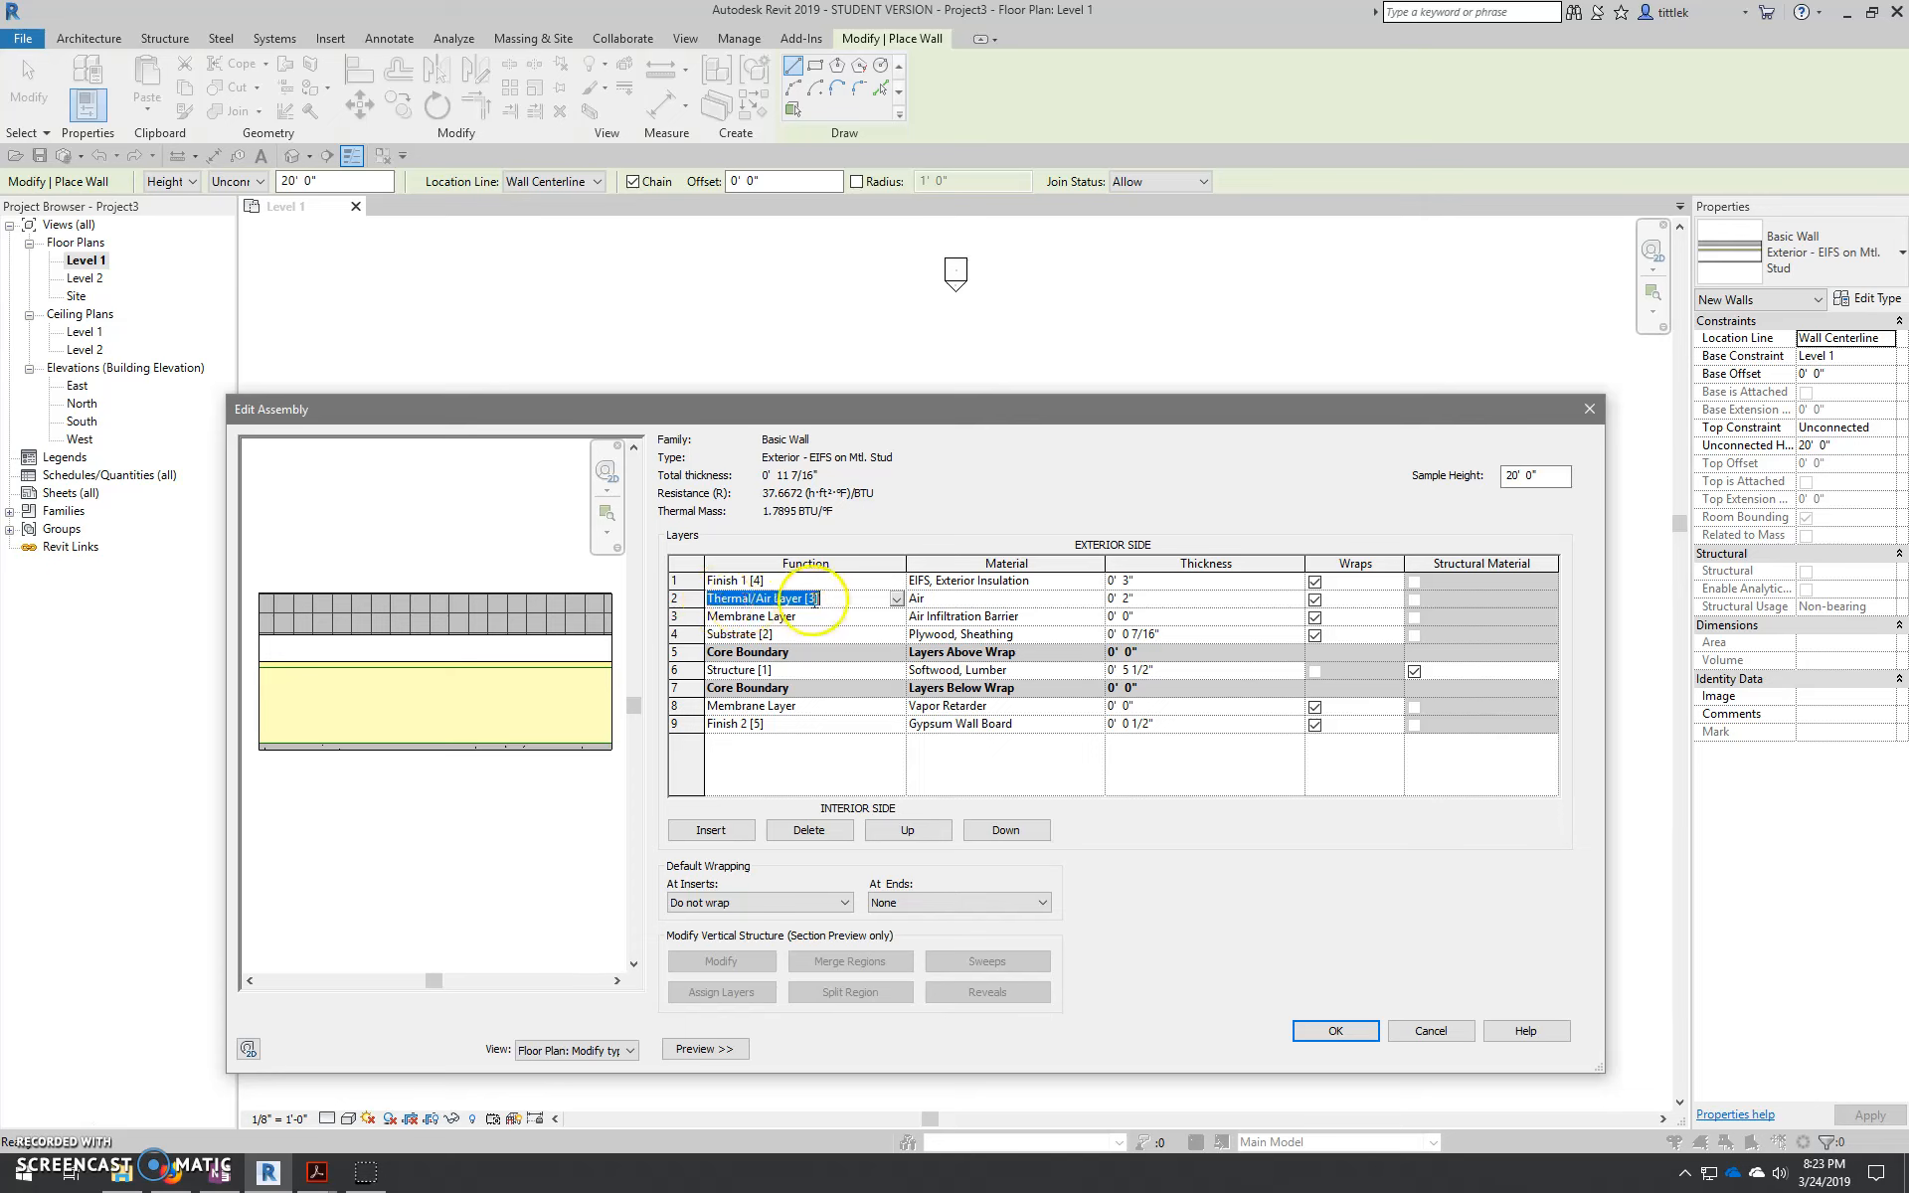
left_click(1094, 600)
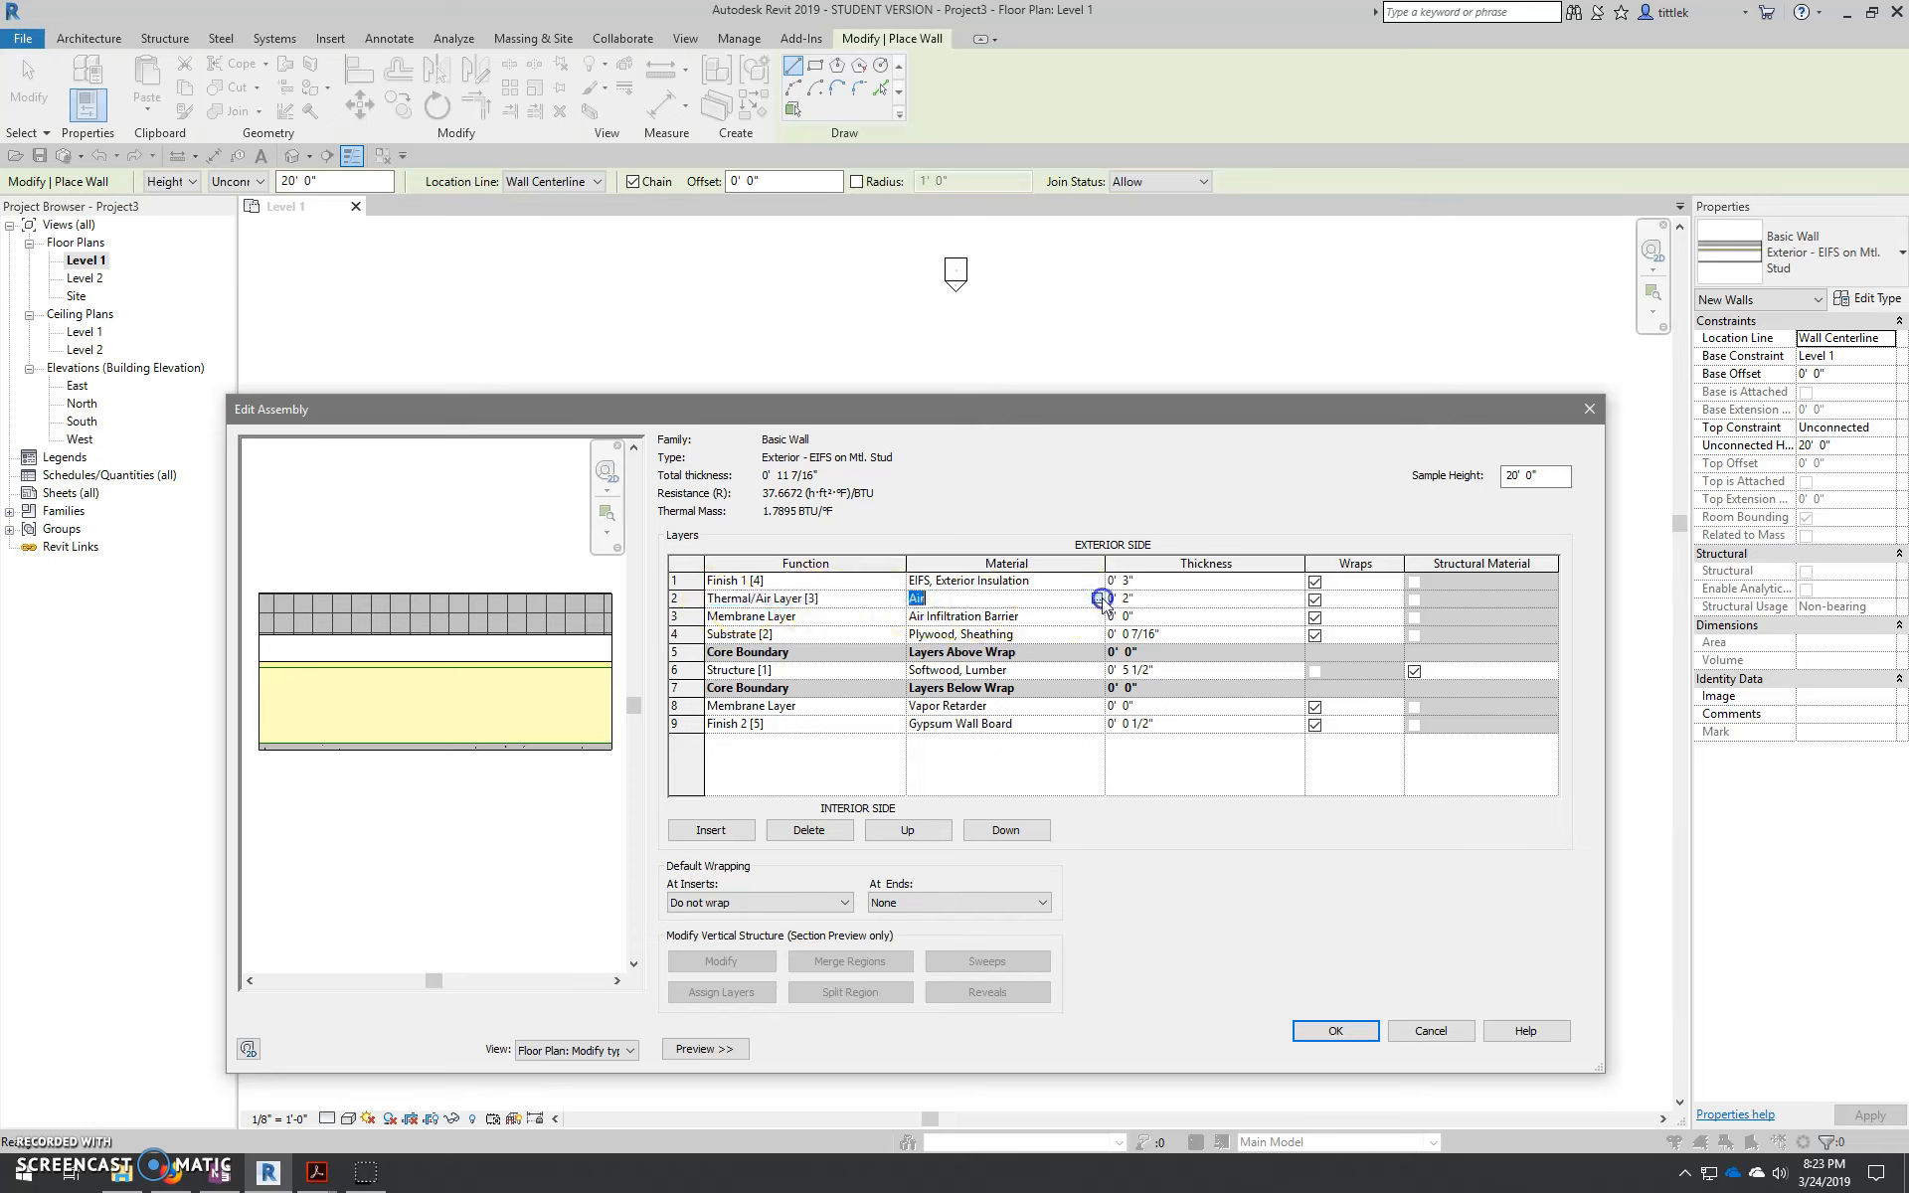
left_click(1099, 598)
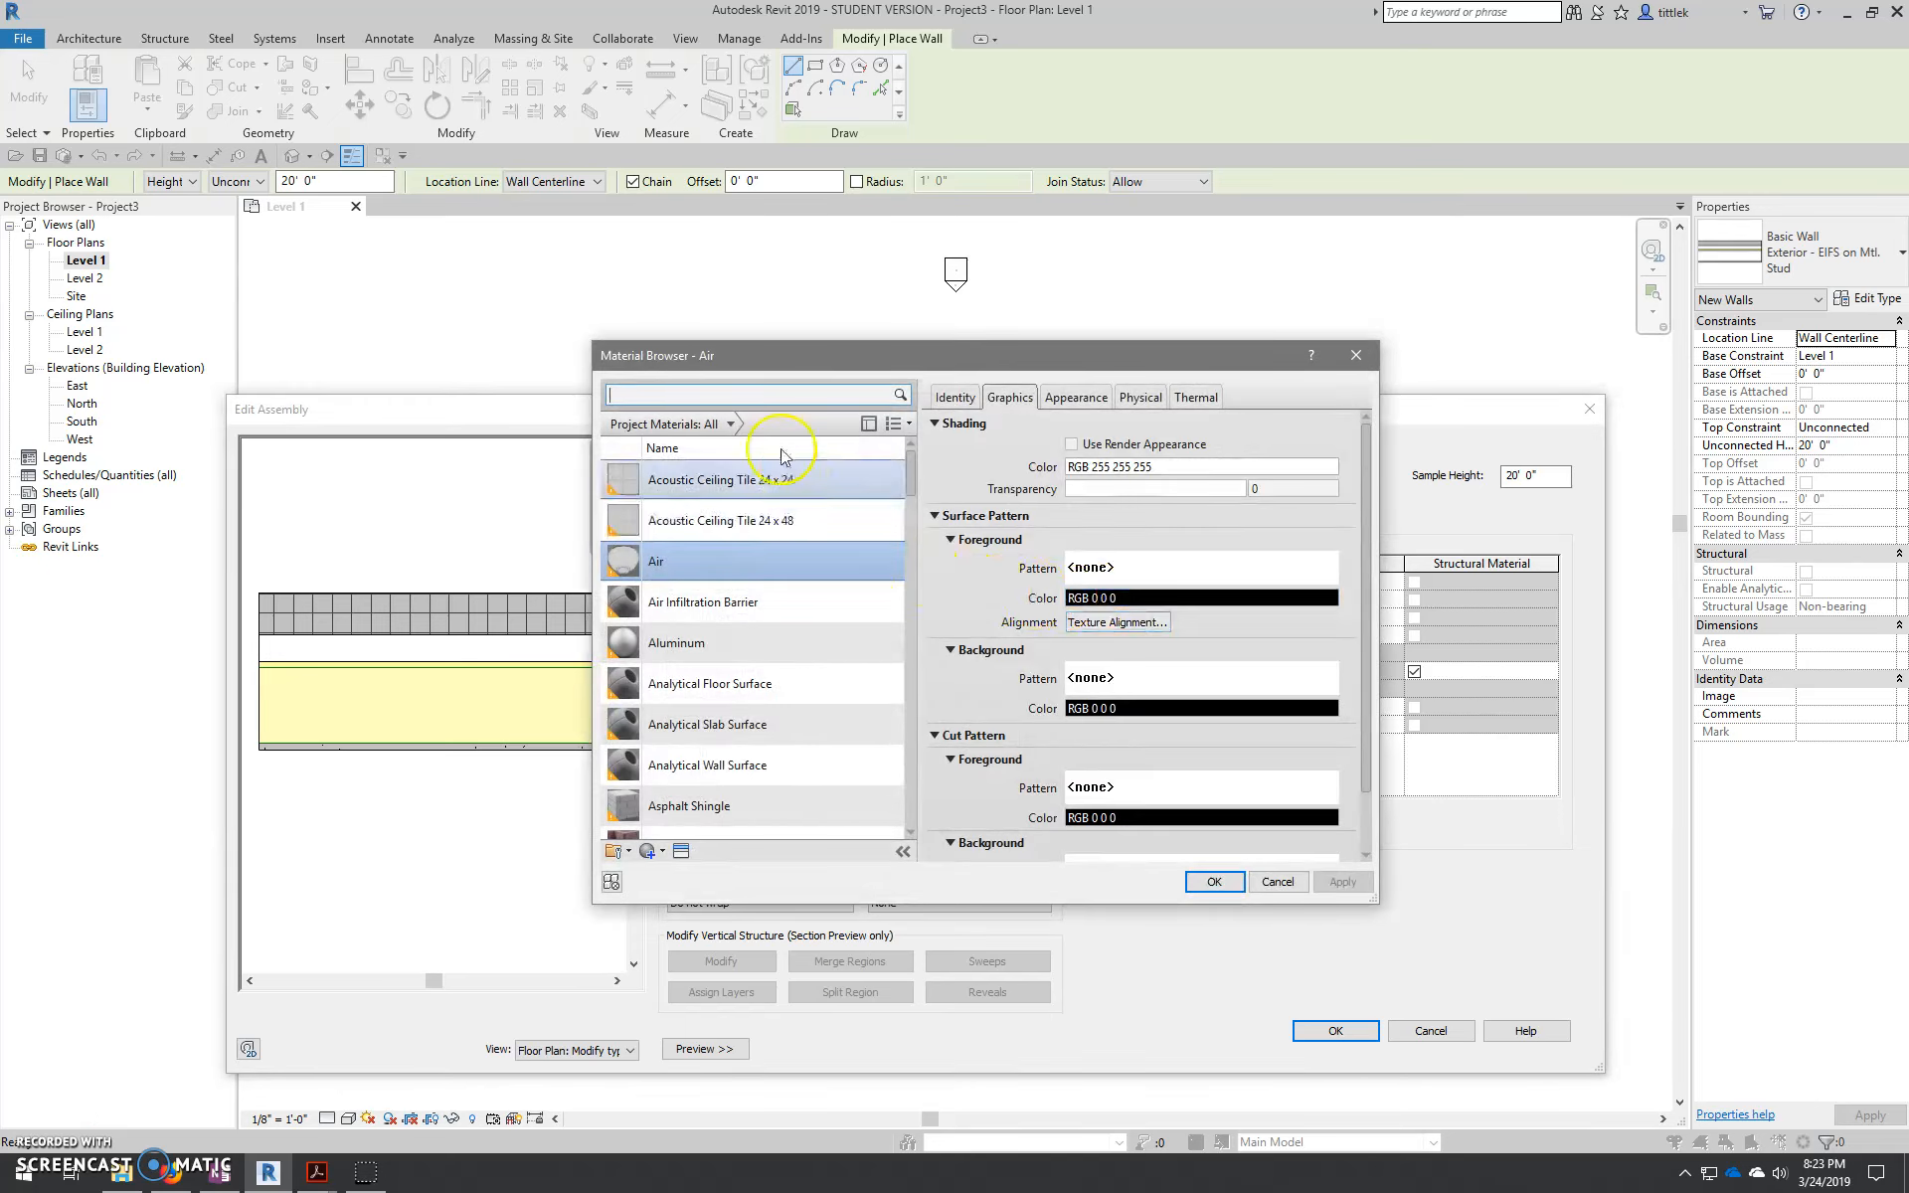
left_click(773, 392)
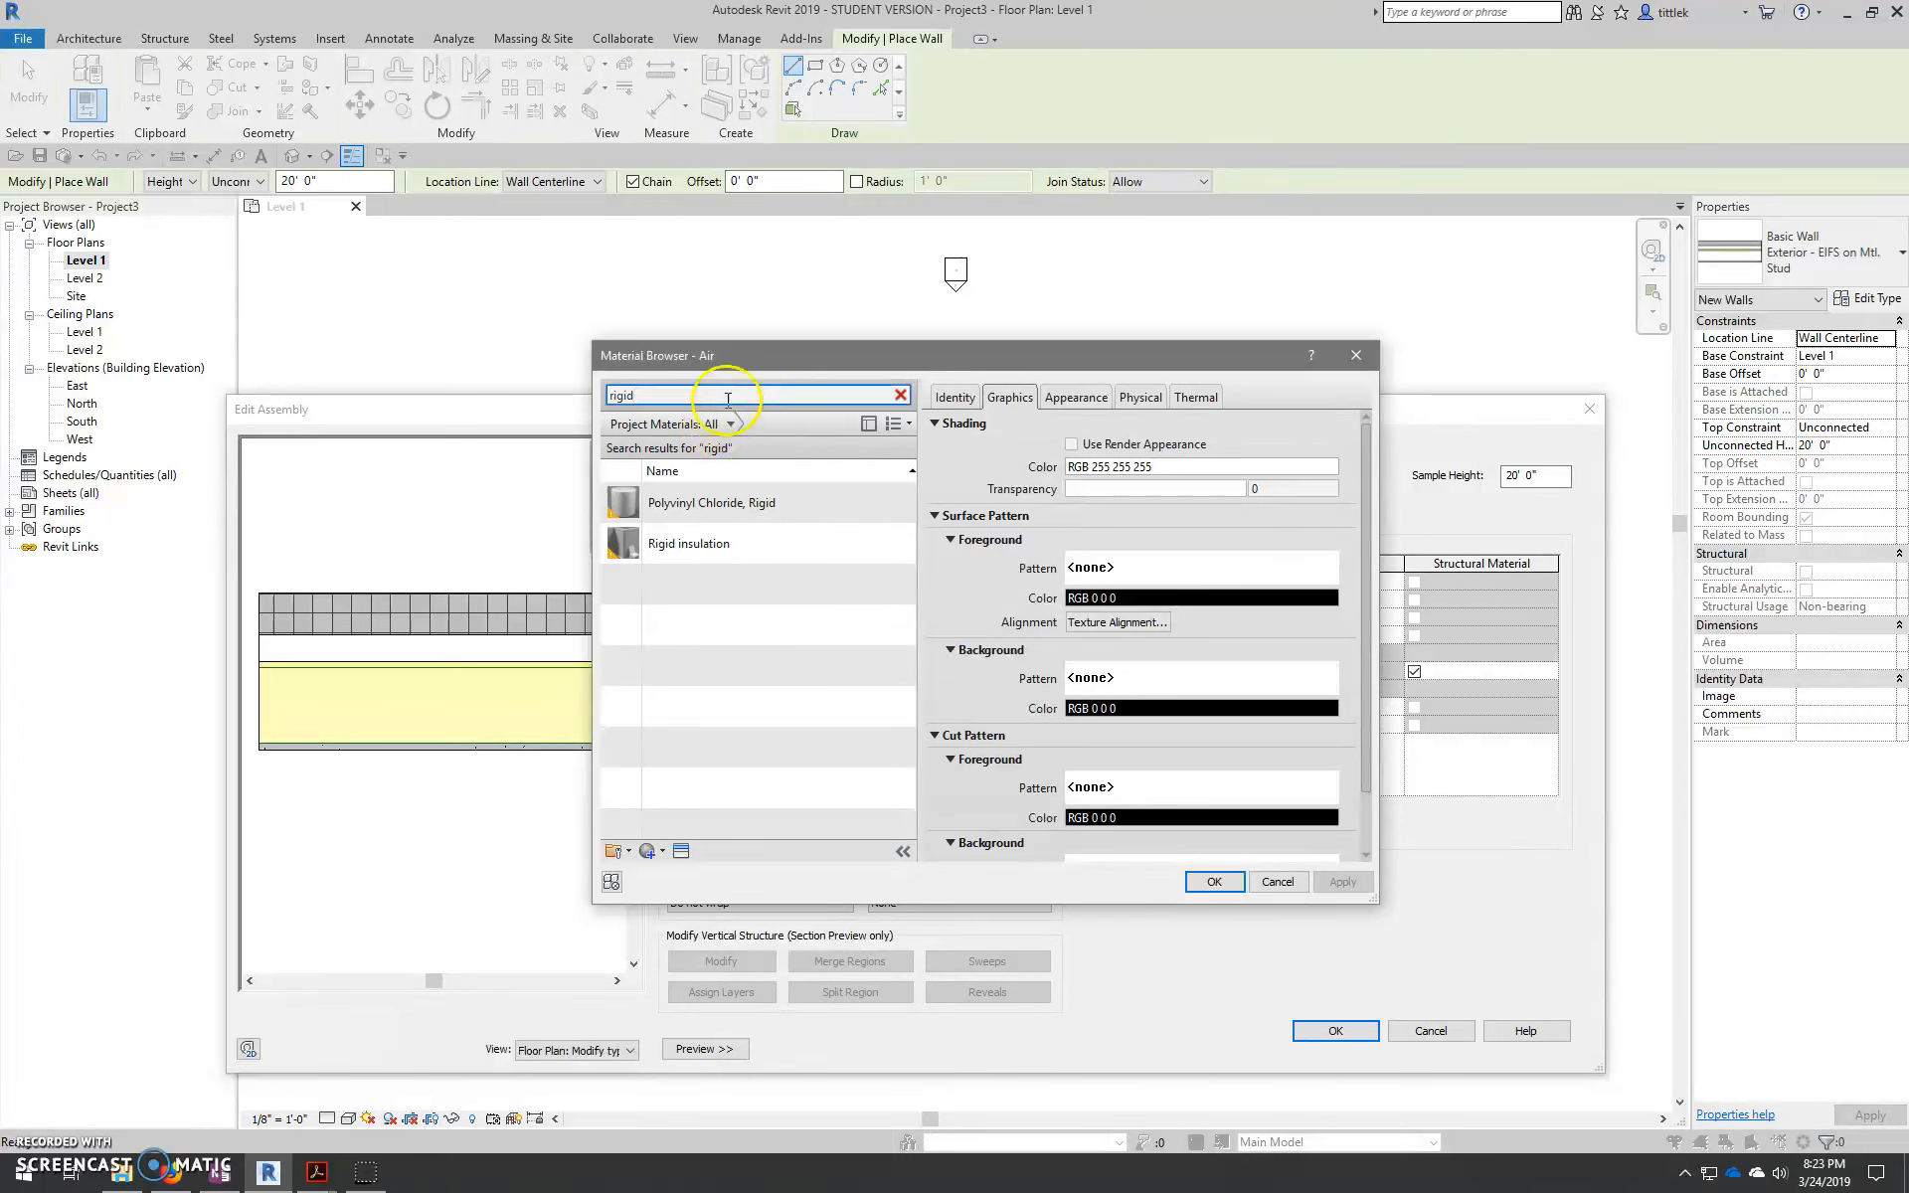
left_click(718, 545)
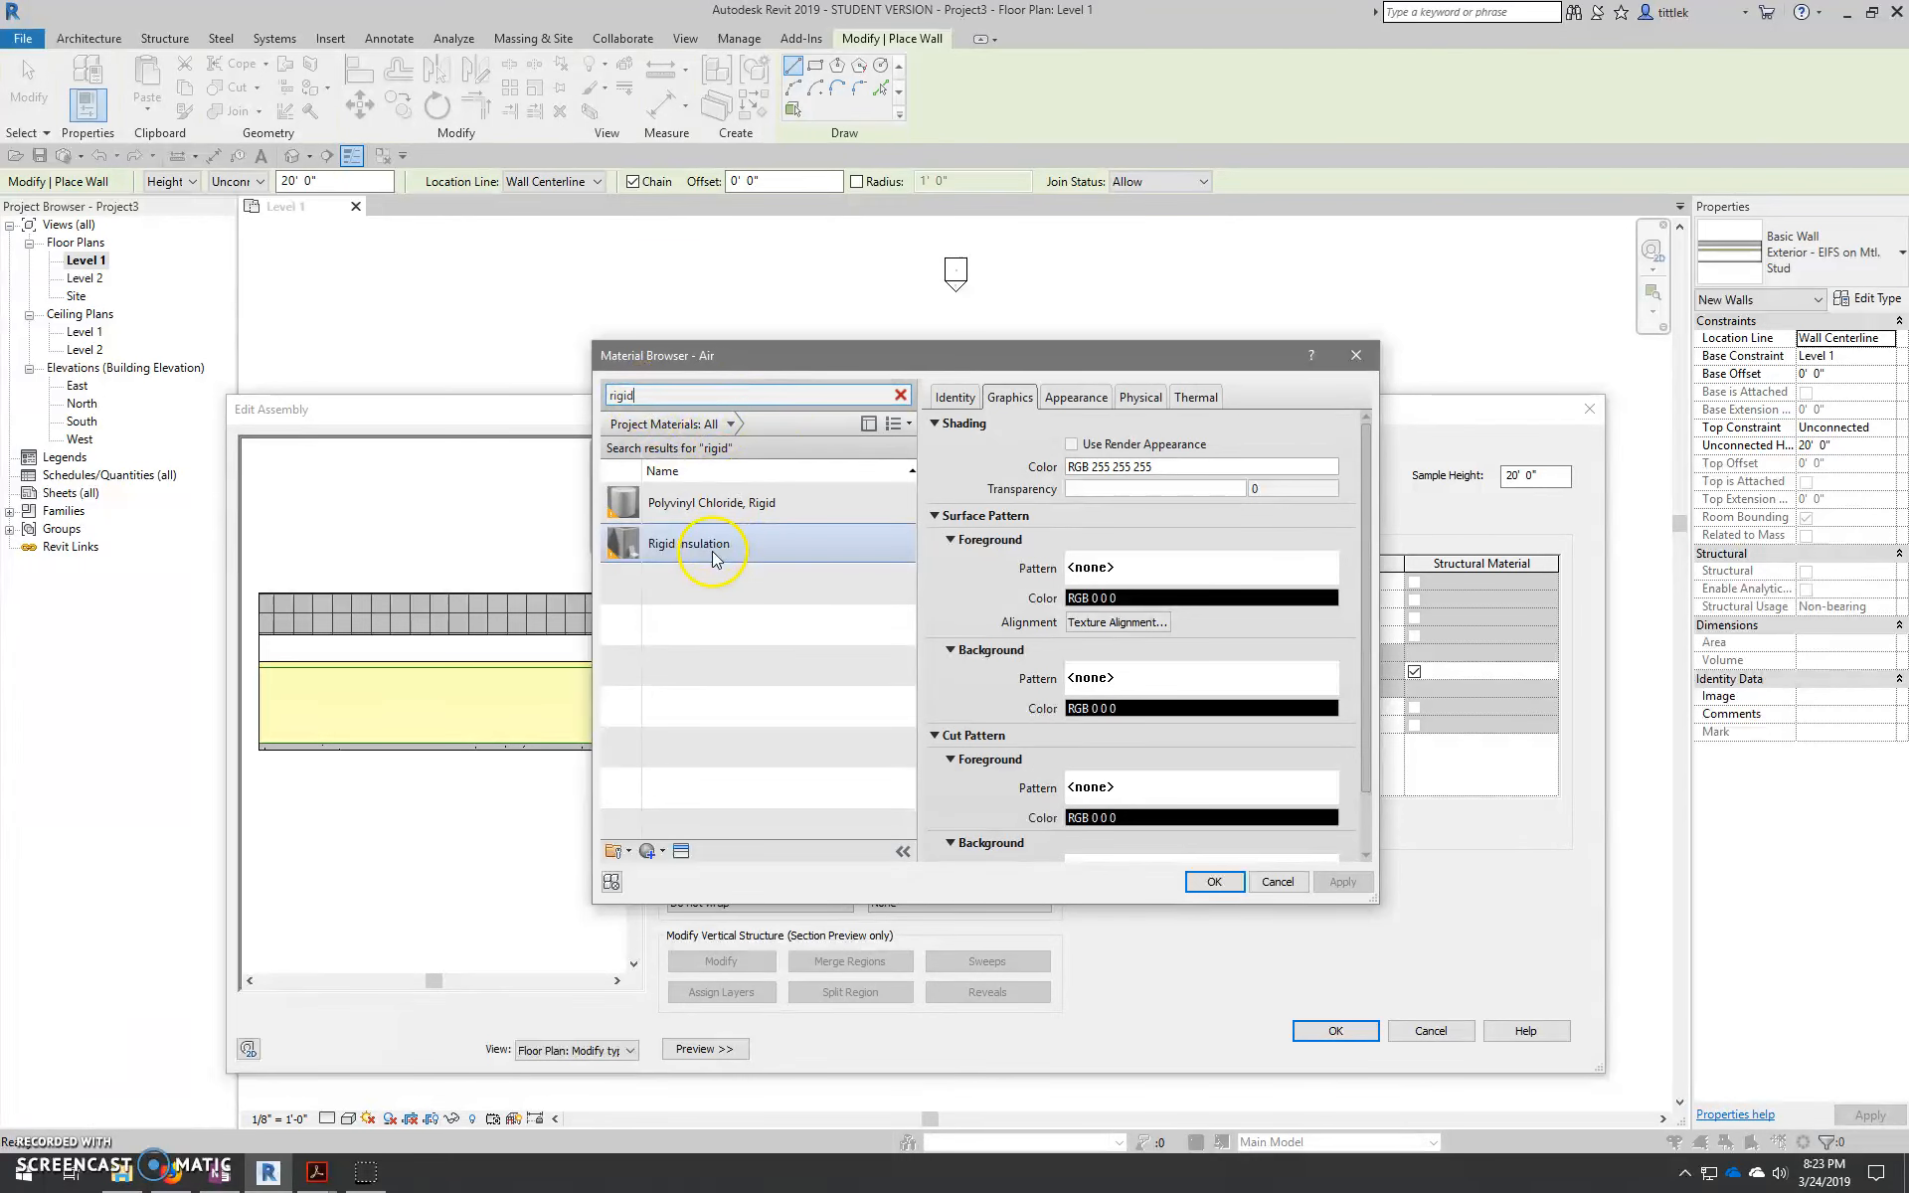
left_click(1214, 881)
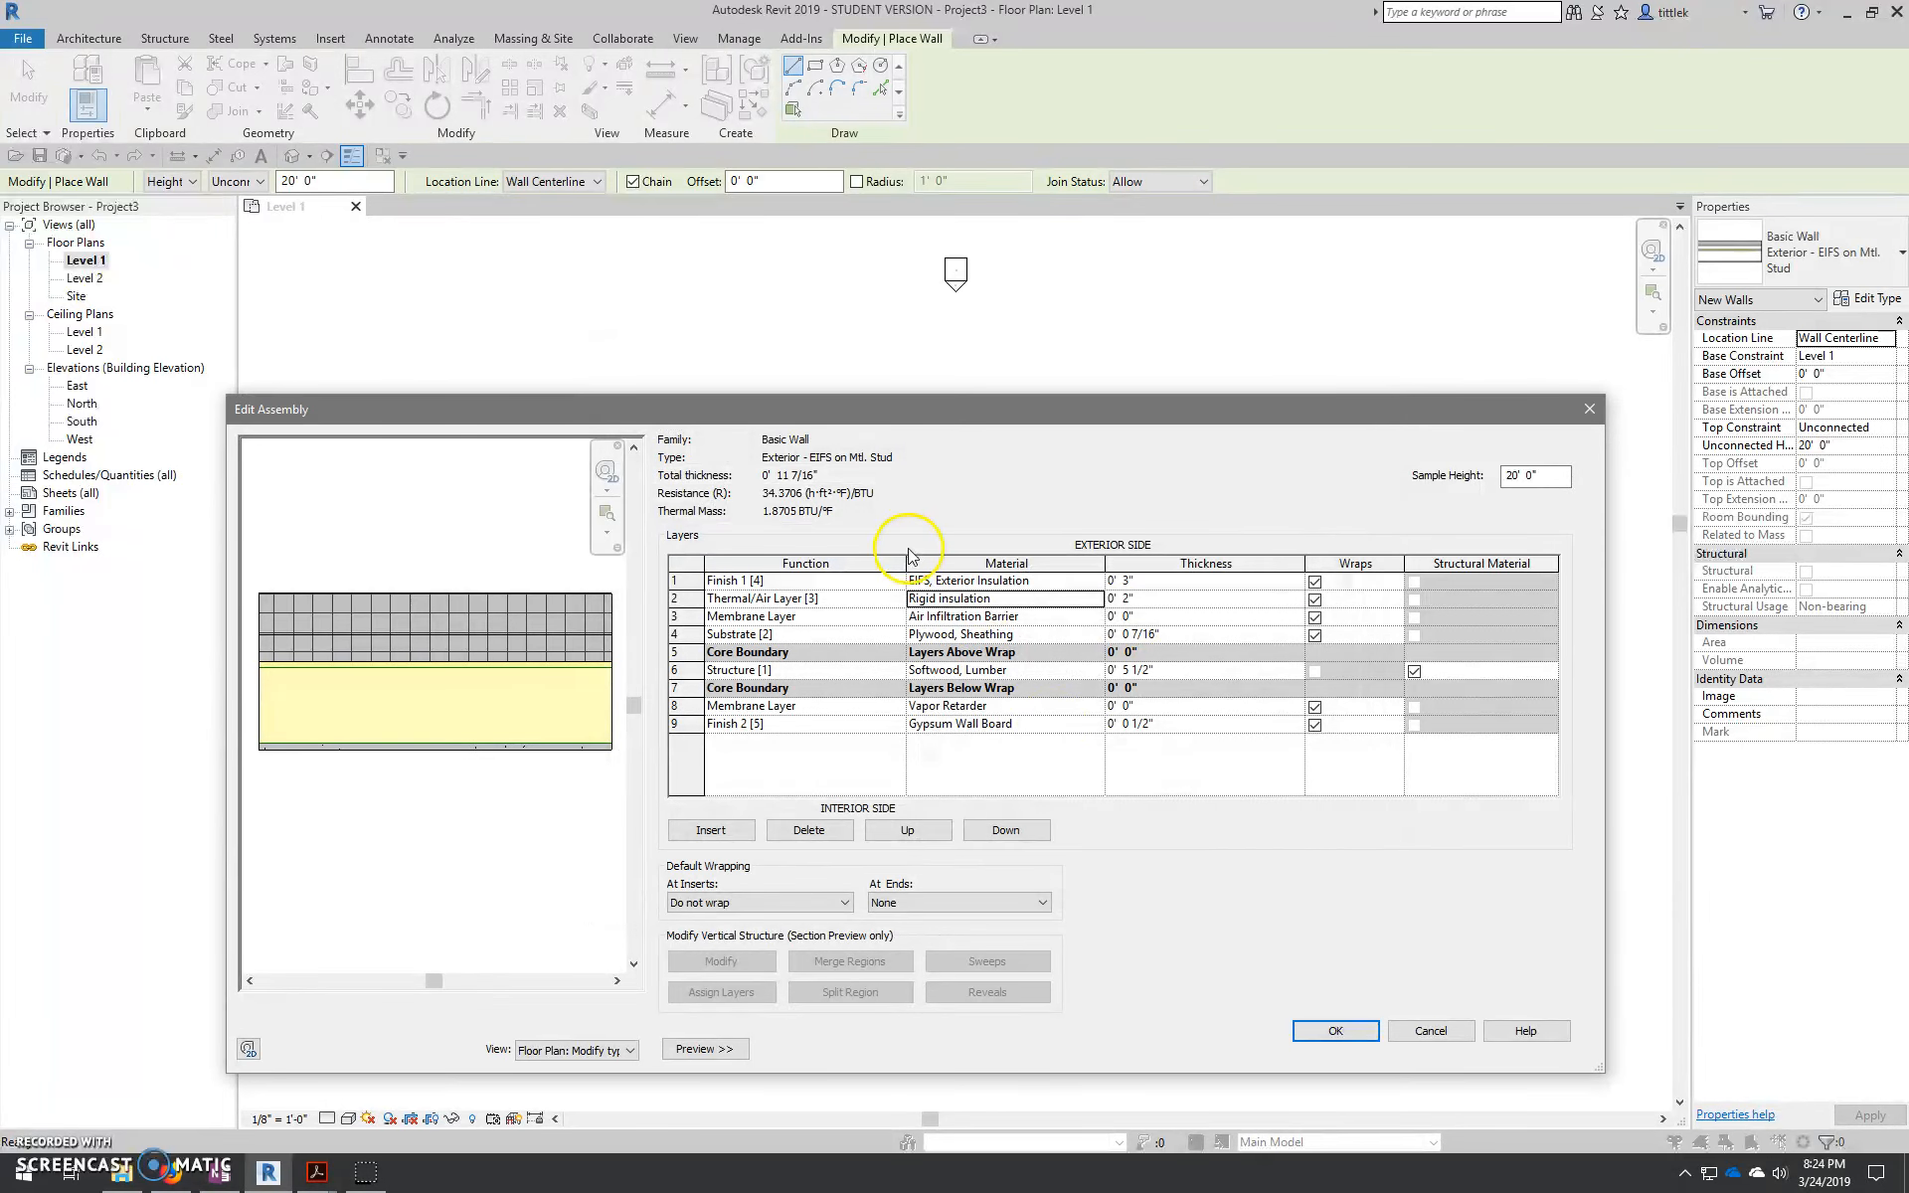
- Set the thickness of the Rigid insulation layer to 1"
left_click(1206, 596)
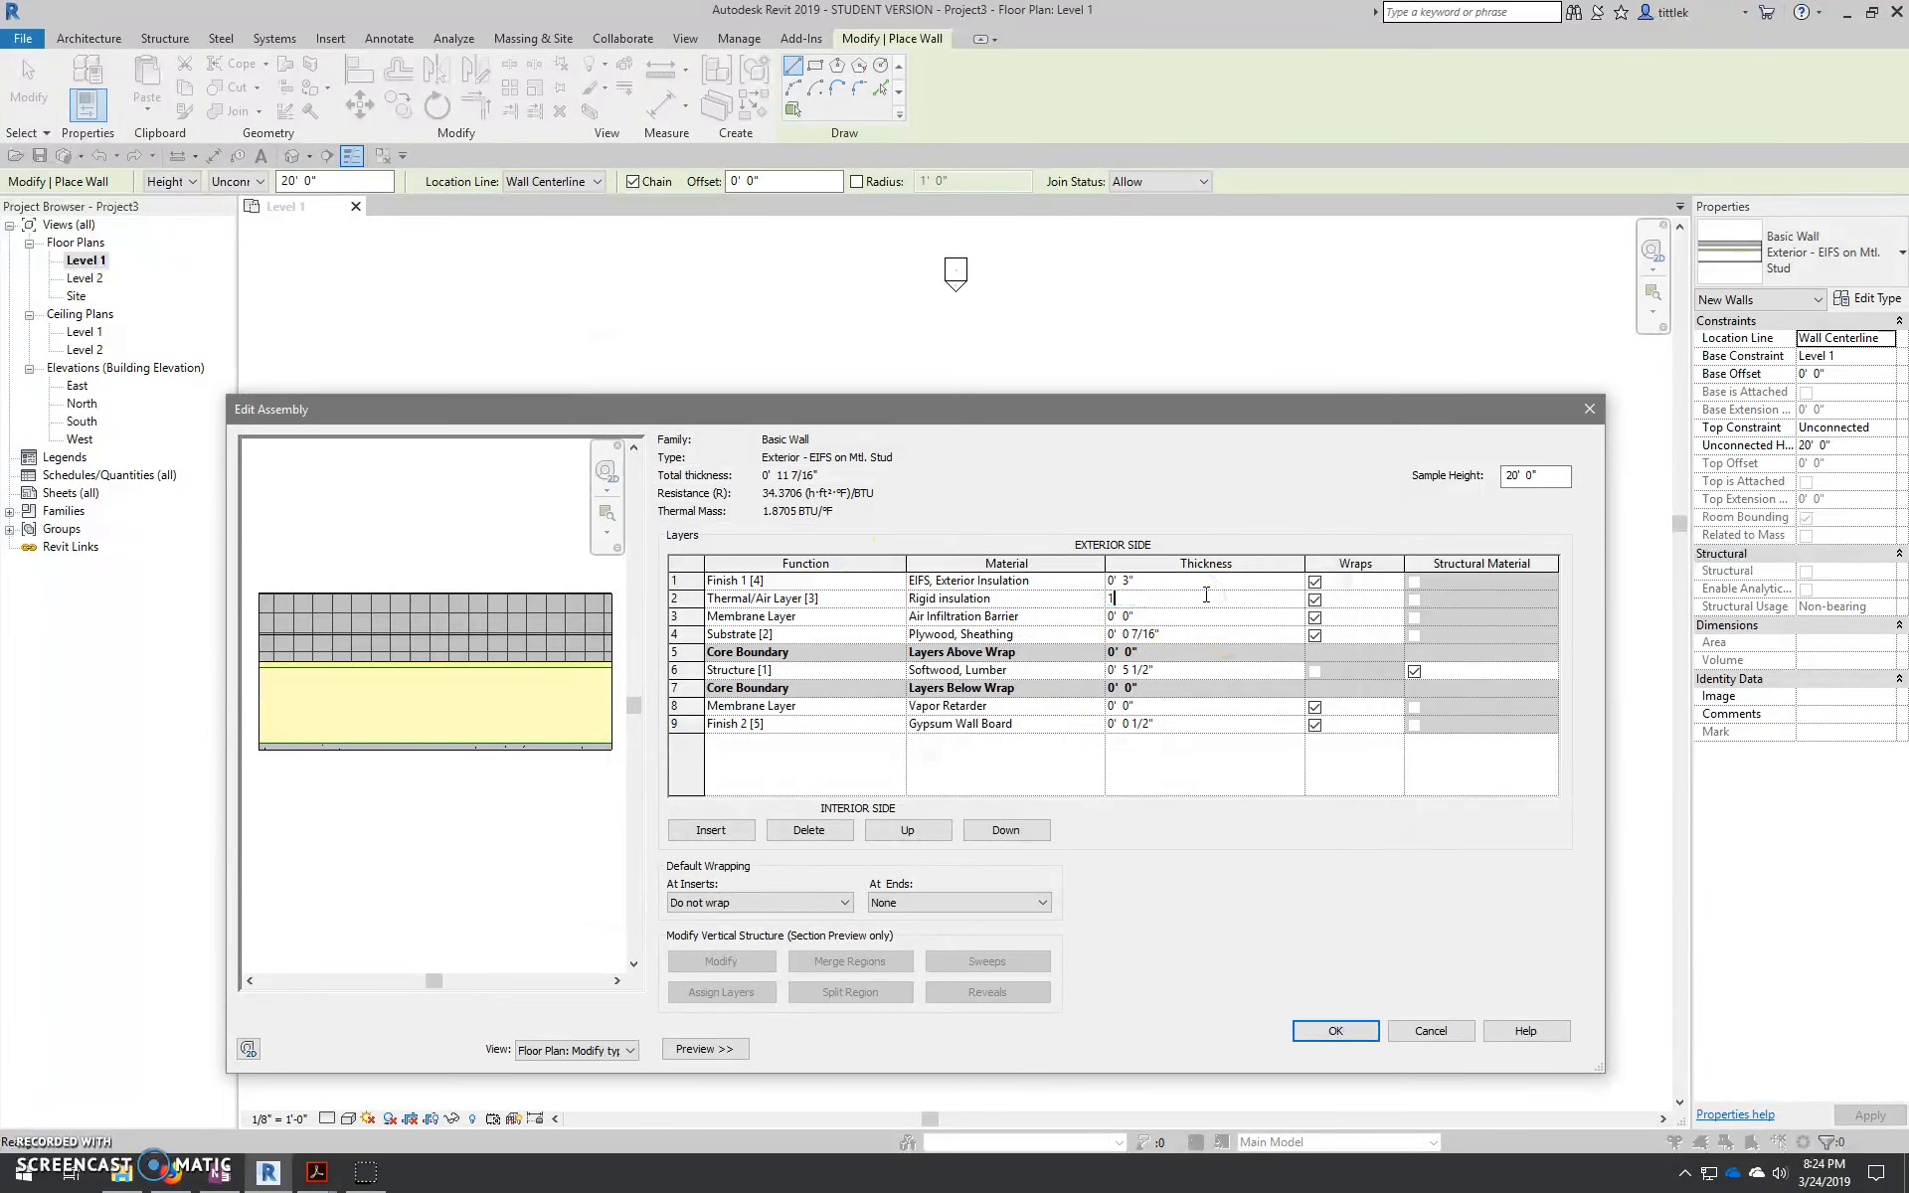
type("1")
key("Tab")
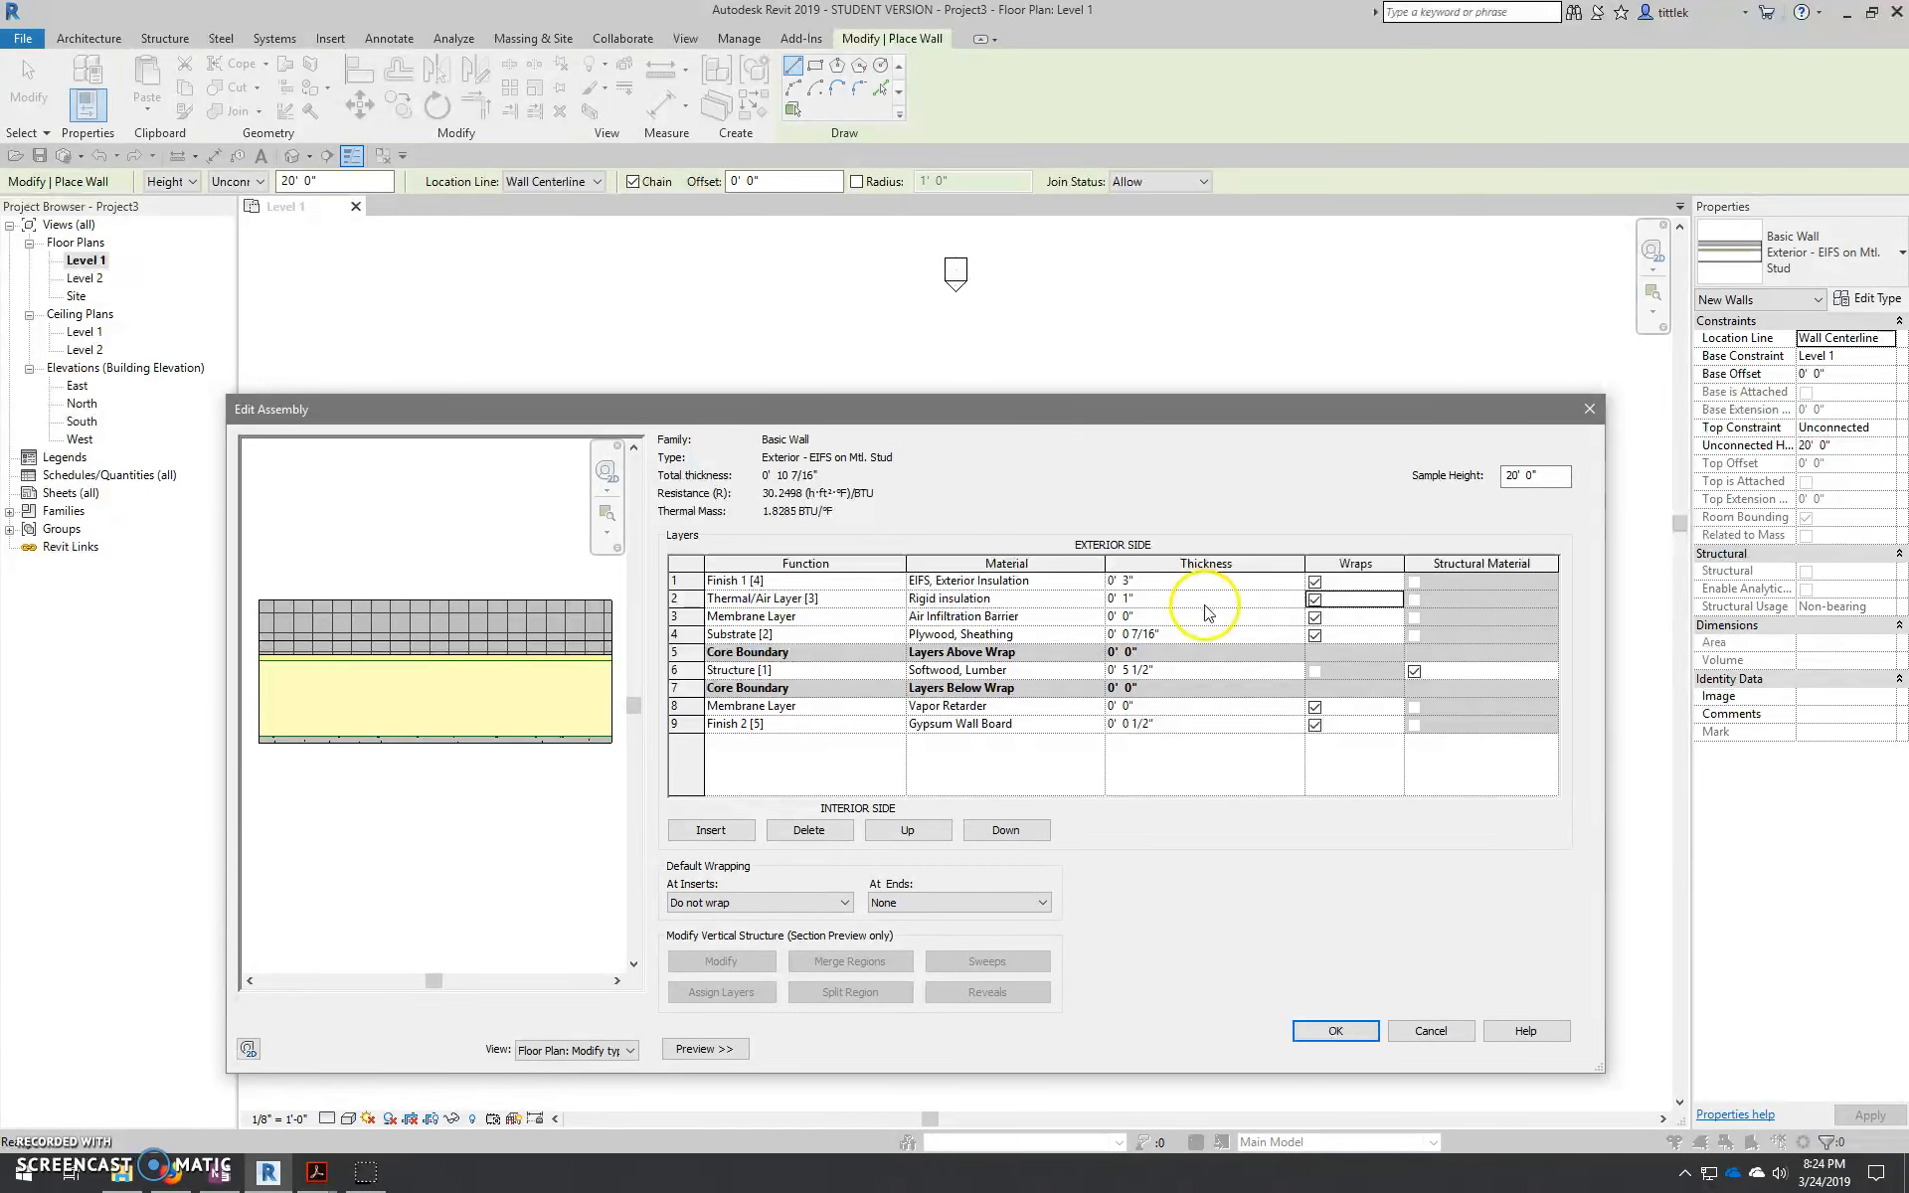
- Set the thickness of the exterior Finish 1 [4] layer to 1 1/16"
left_click(1180, 574)
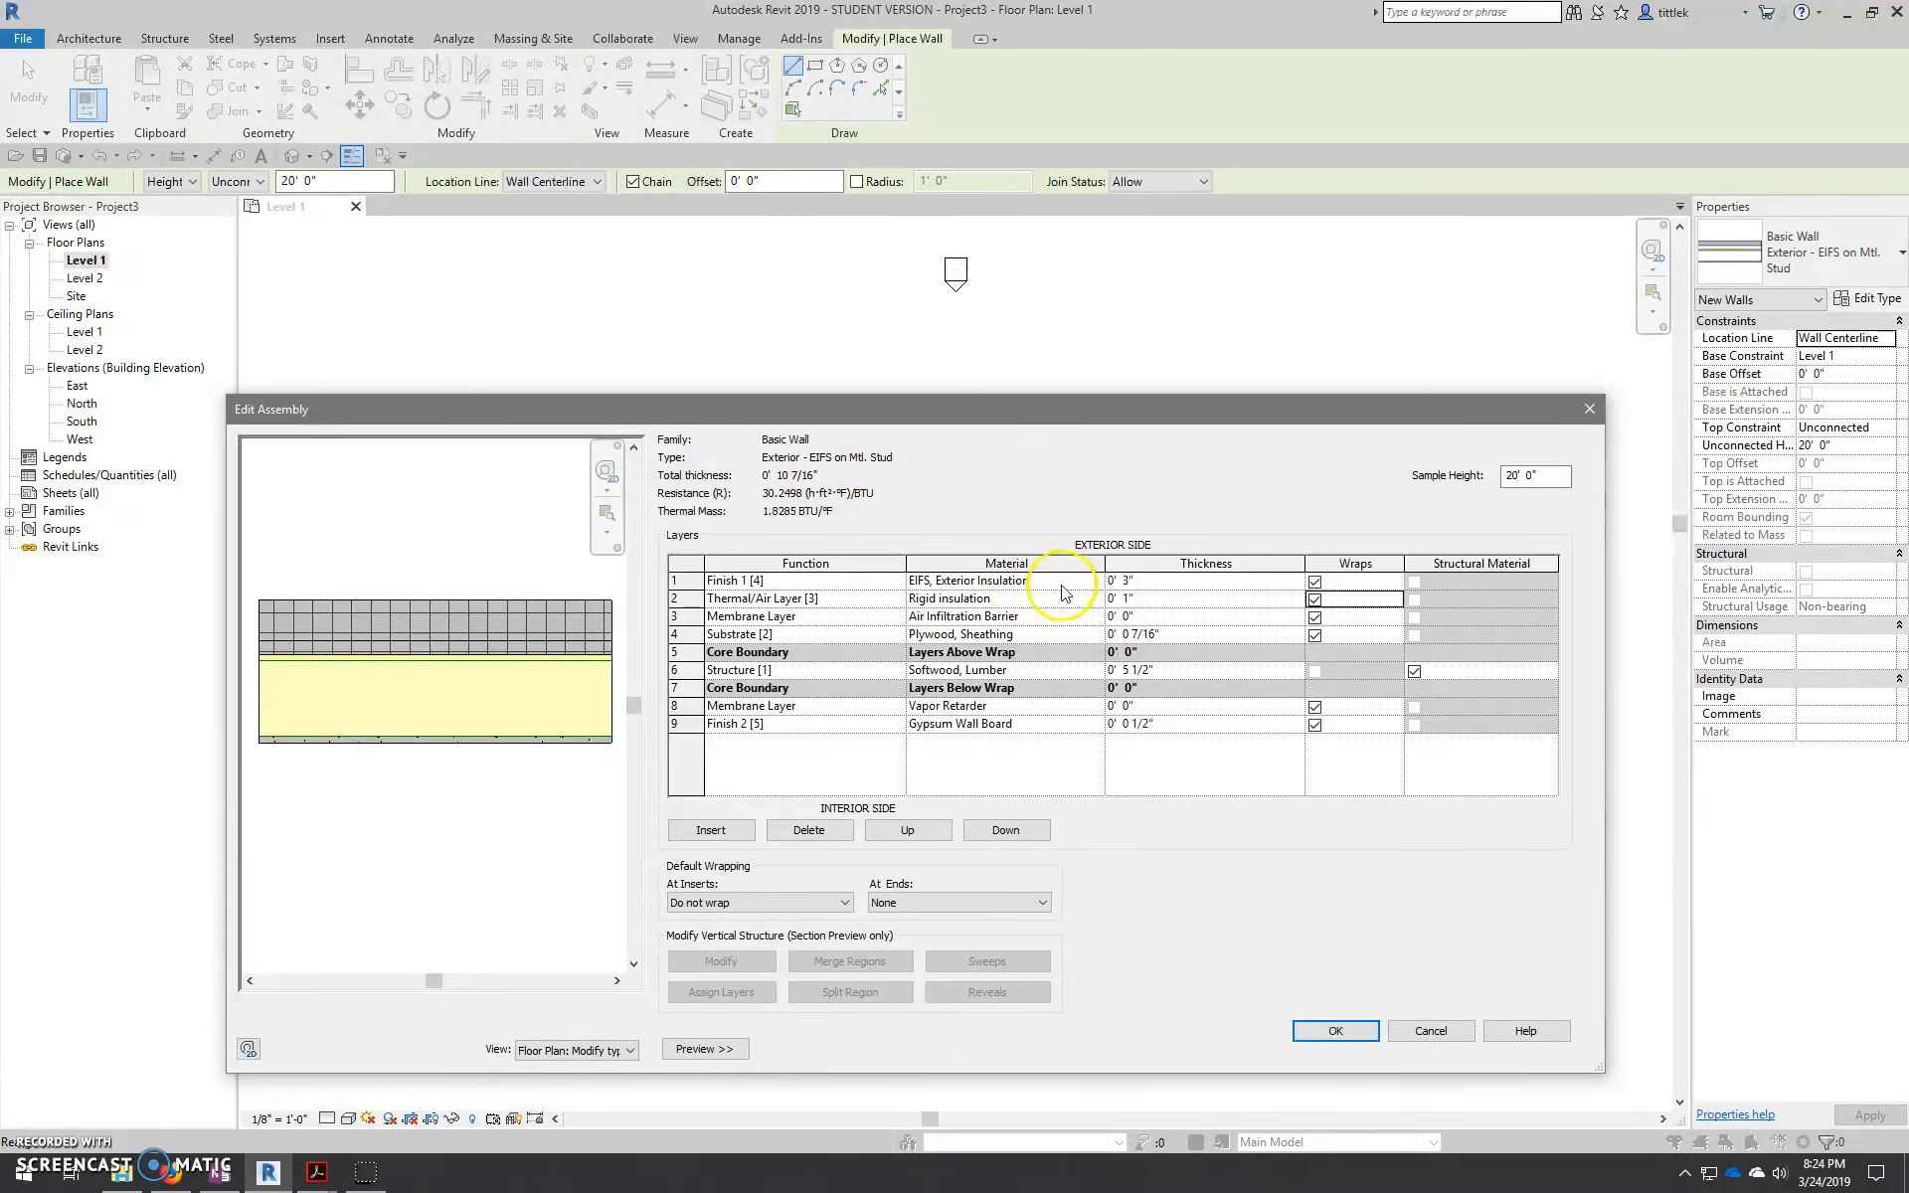
left_click(1159, 582)
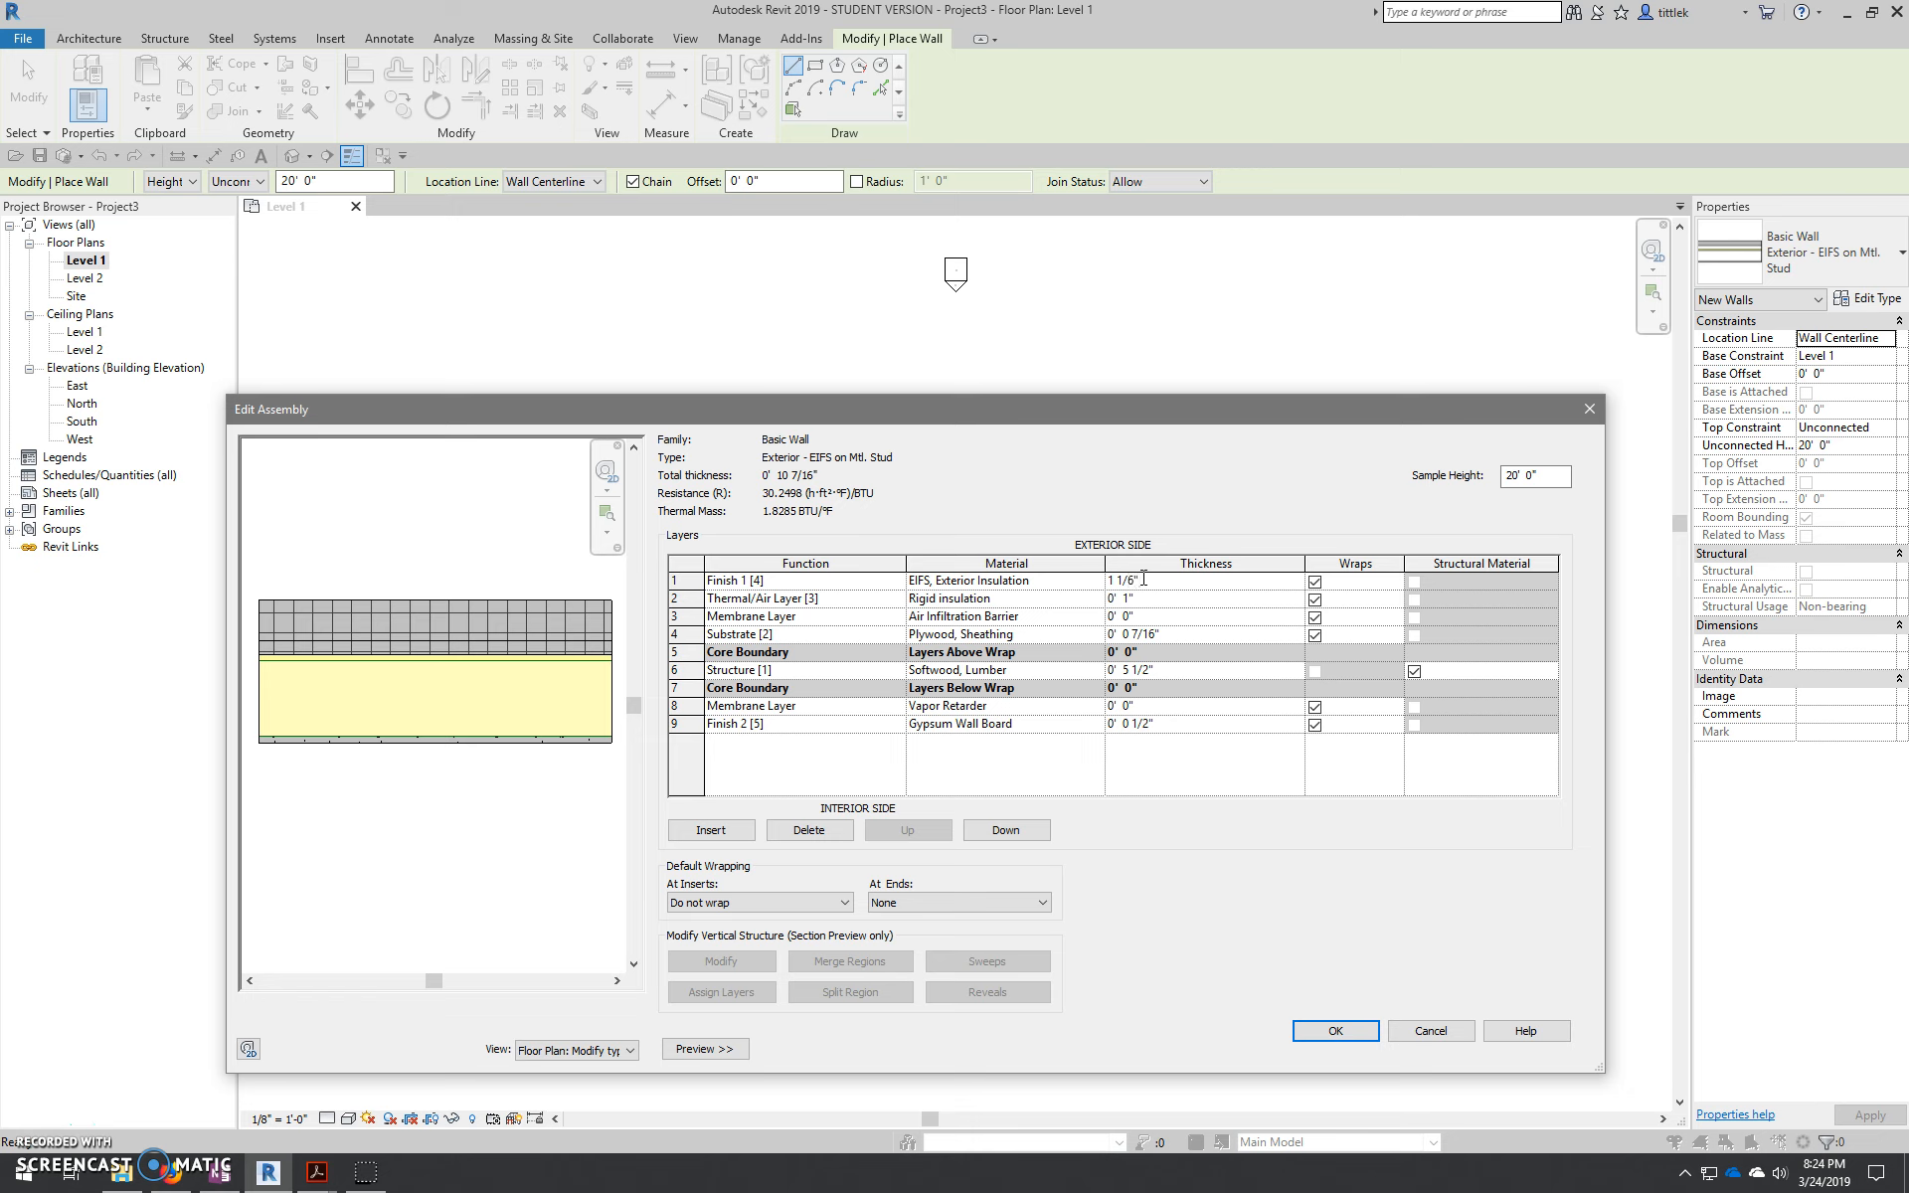
key("Tab")
left_click(1143, 584)
left_click_drag(1132, 581, 1221, 581)
key("BackSpace")
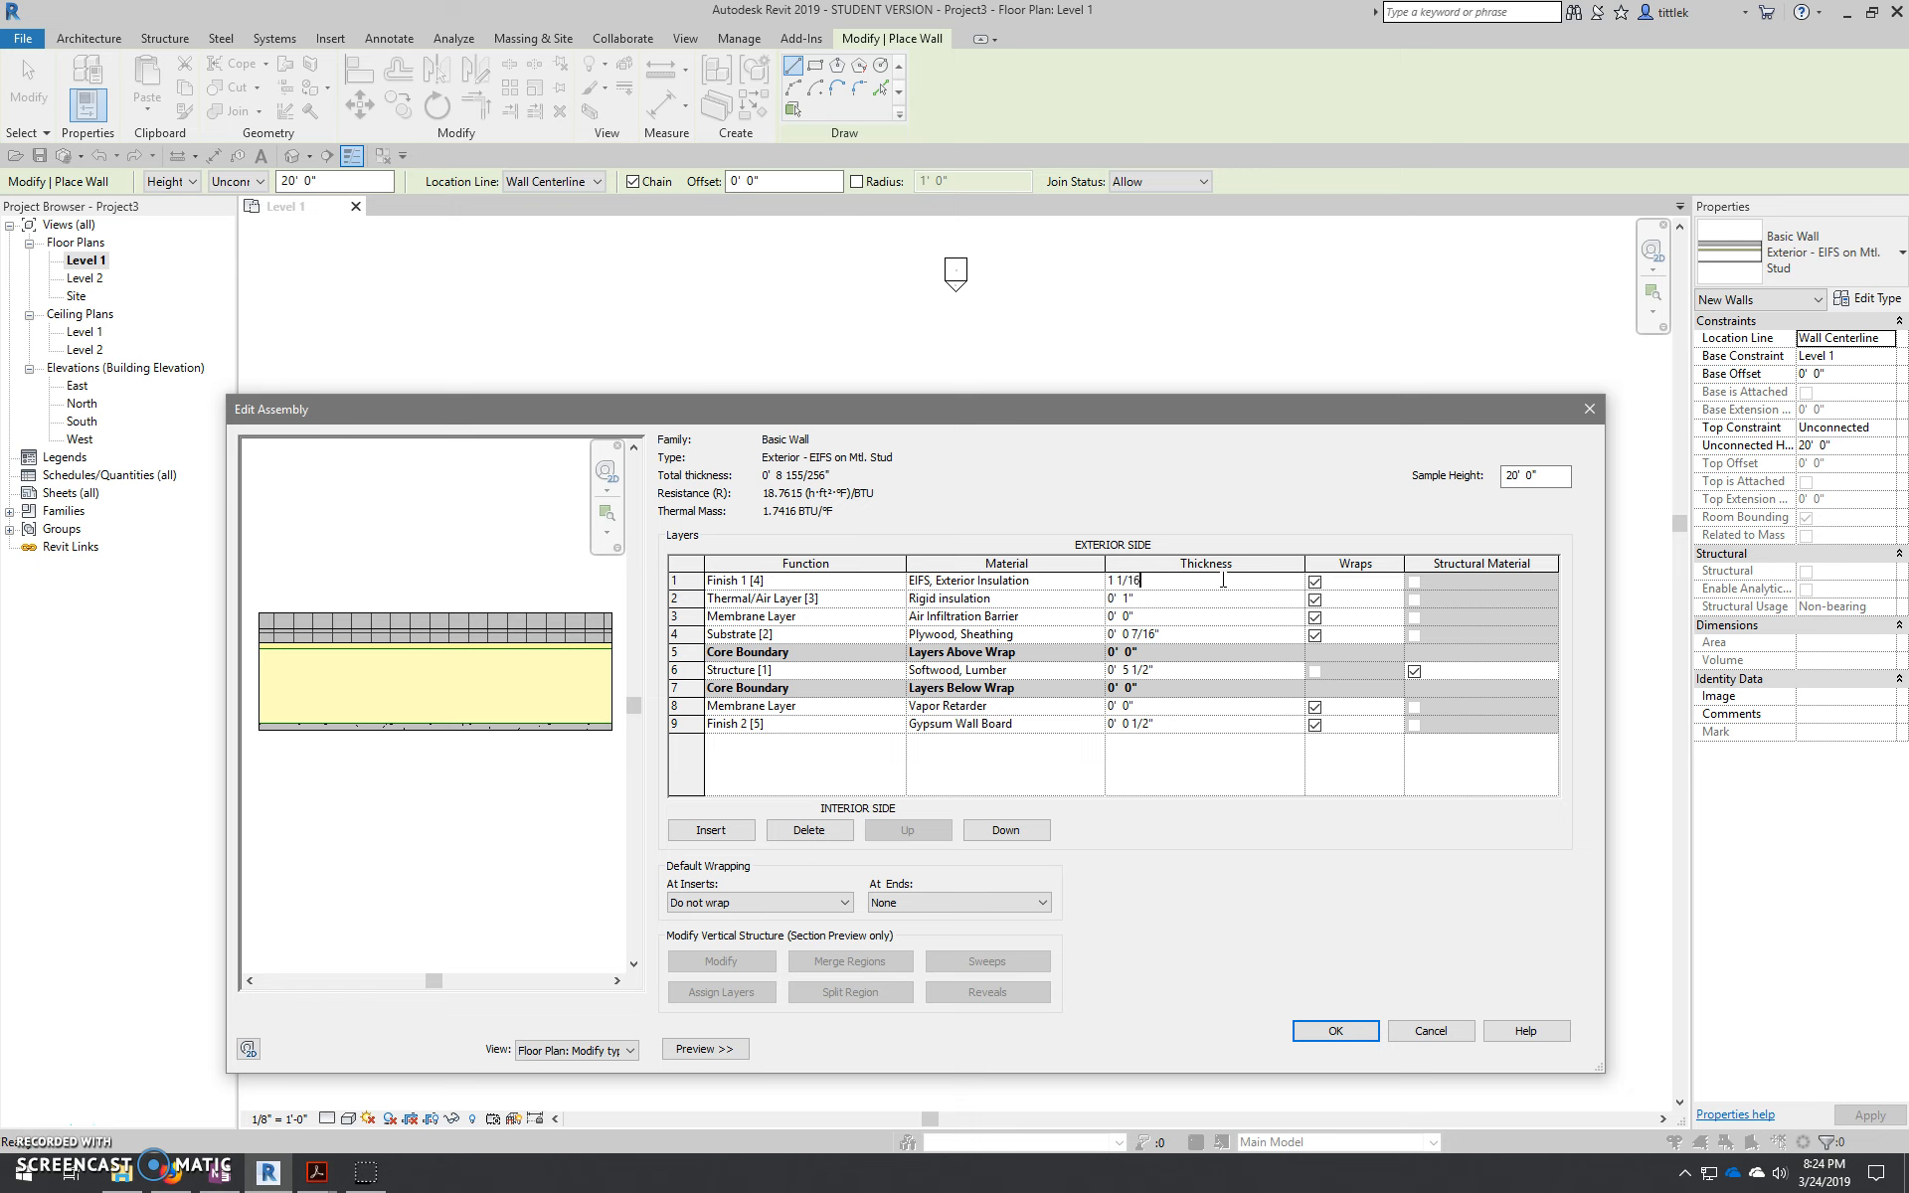
key("Tab")
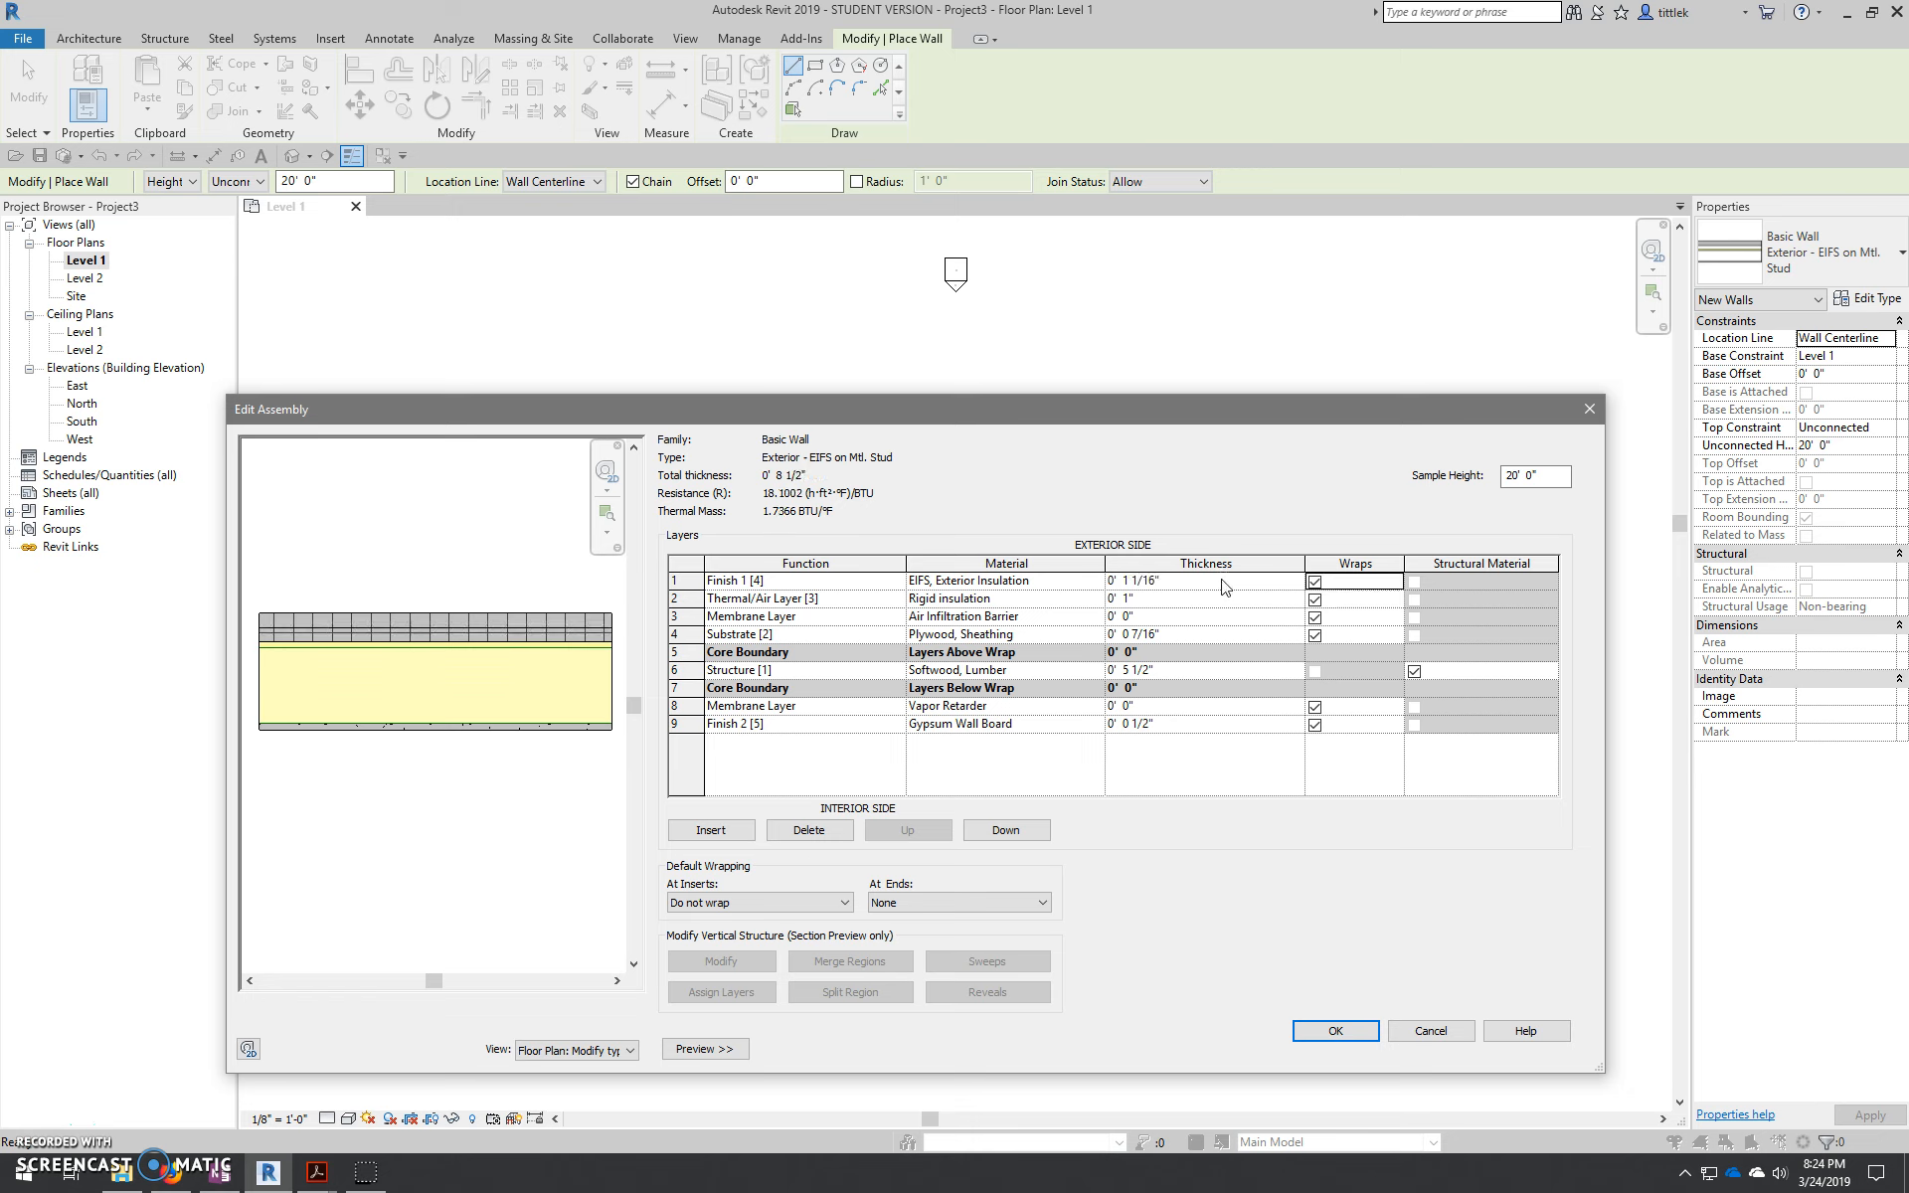
left_click(792, 482)
left_click(814, 463)
- Open the material choices for the Finish 1 [4] layer, search them for "sid", and clear the search to browse the full list
left_click(1099, 585)
left_click(1097, 582)
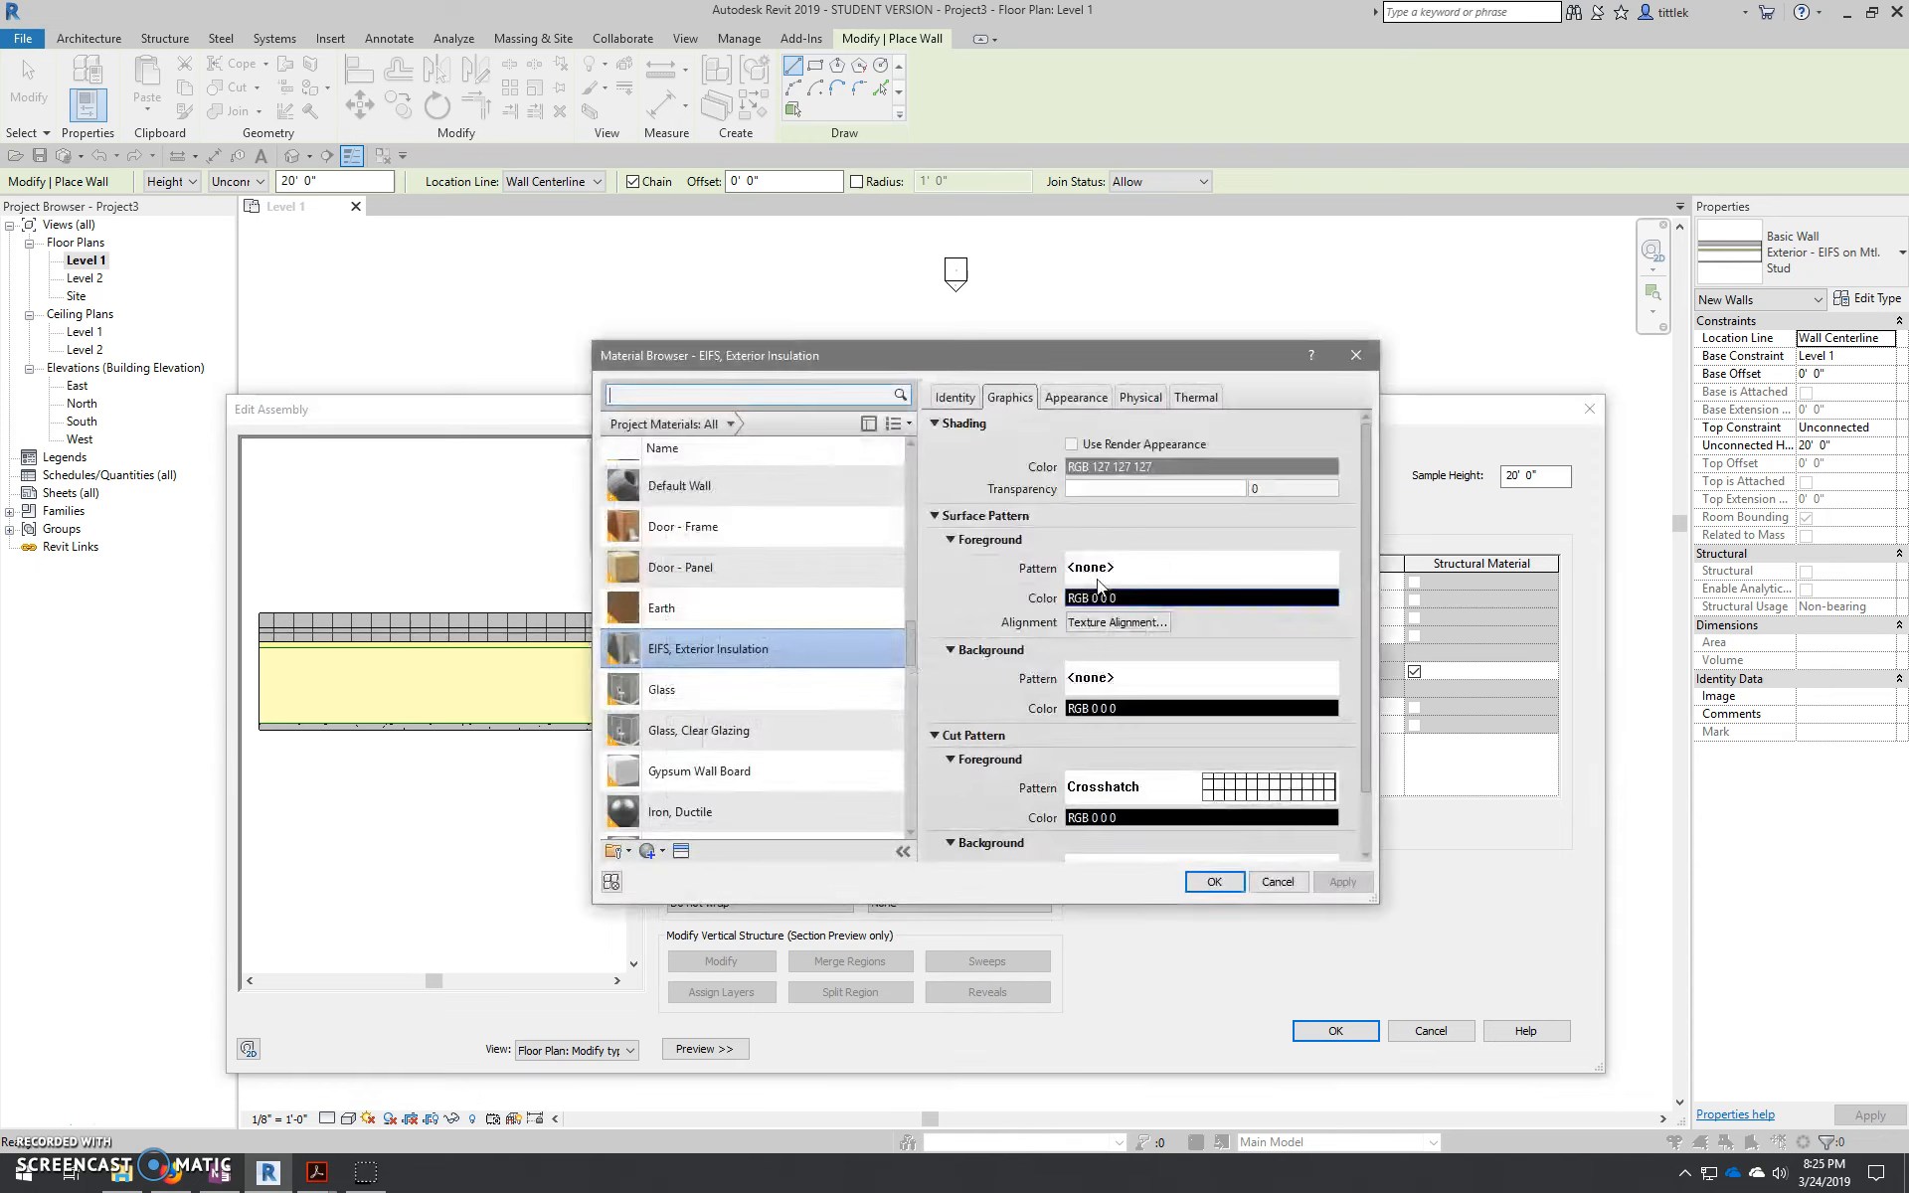
scroll(795, 597, "up", 1)
left_click(779, 396)
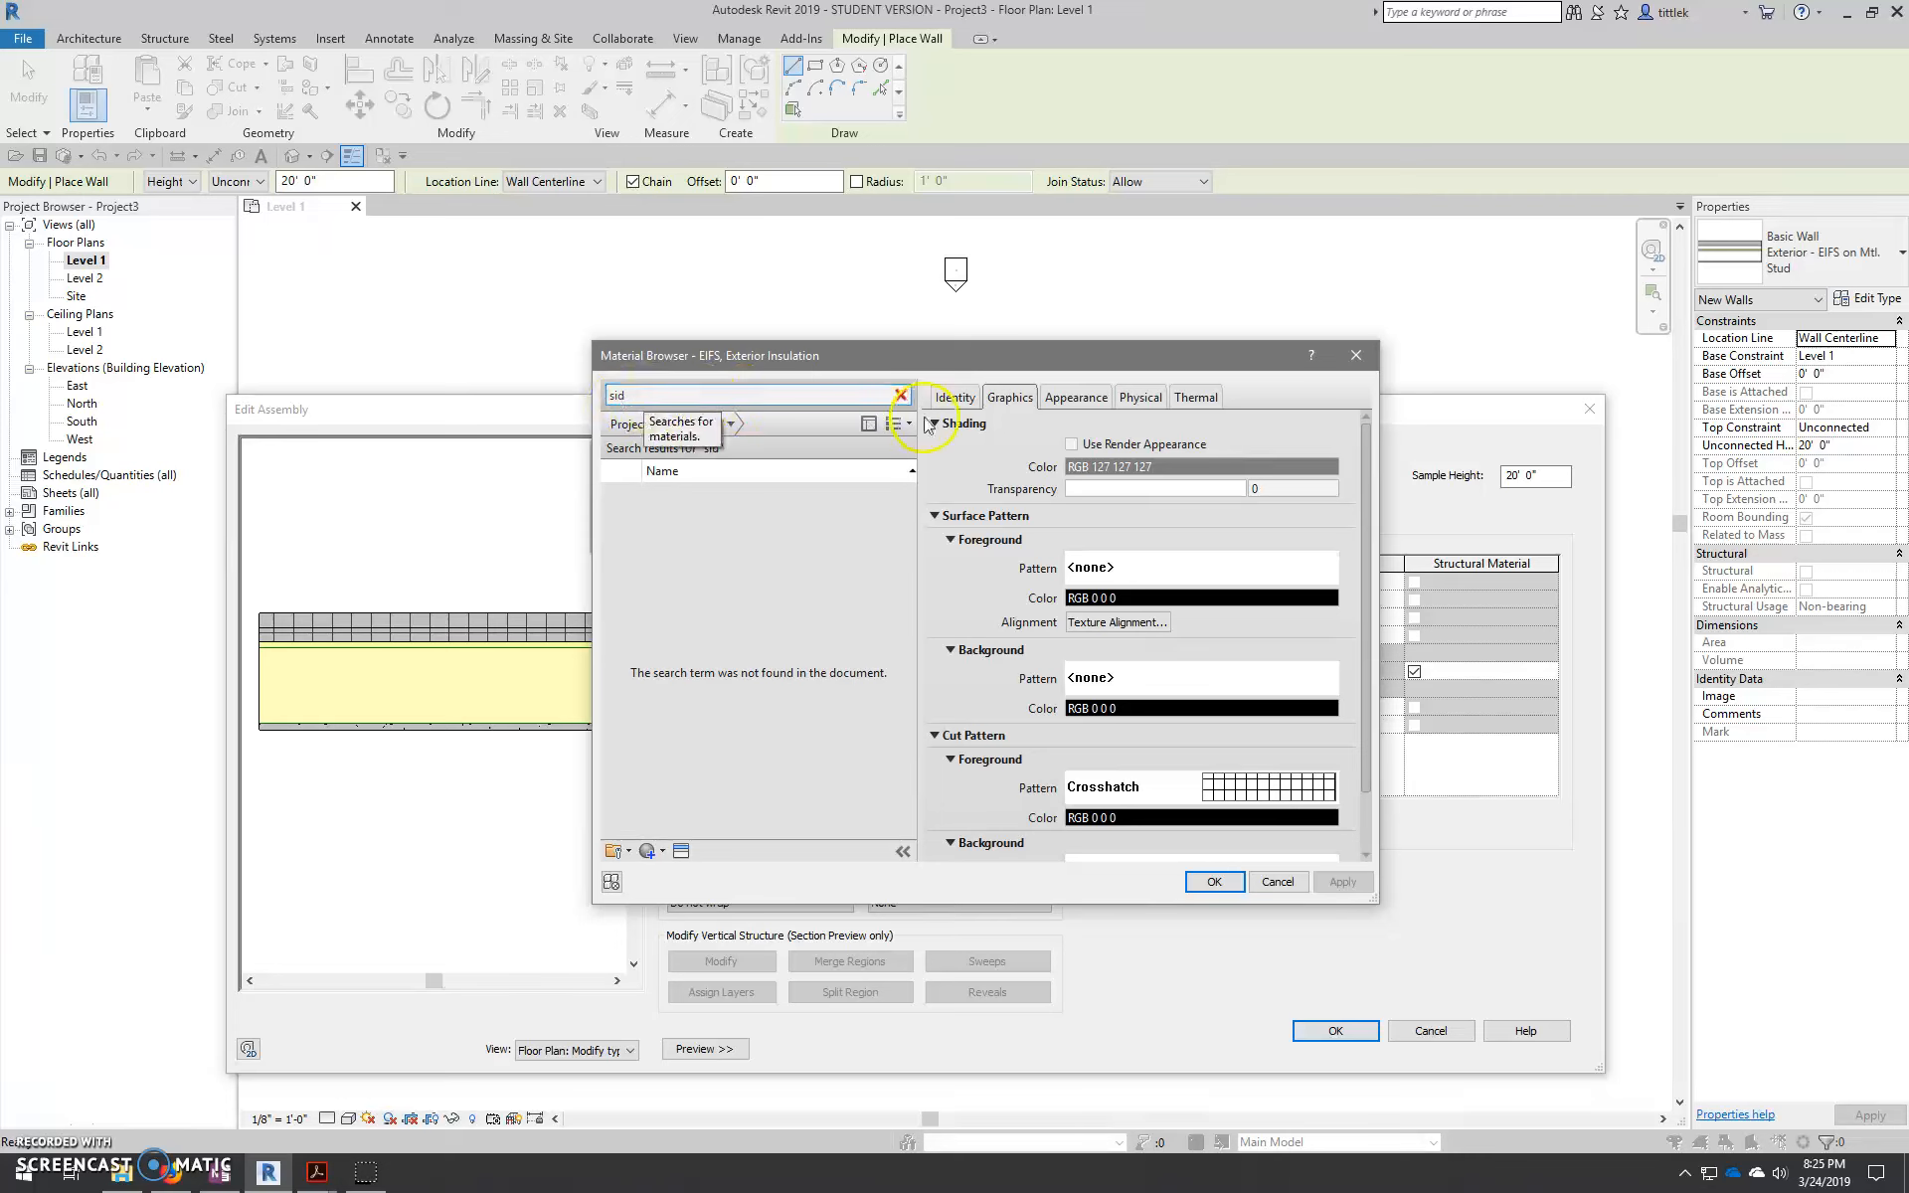
left_click(901, 395)
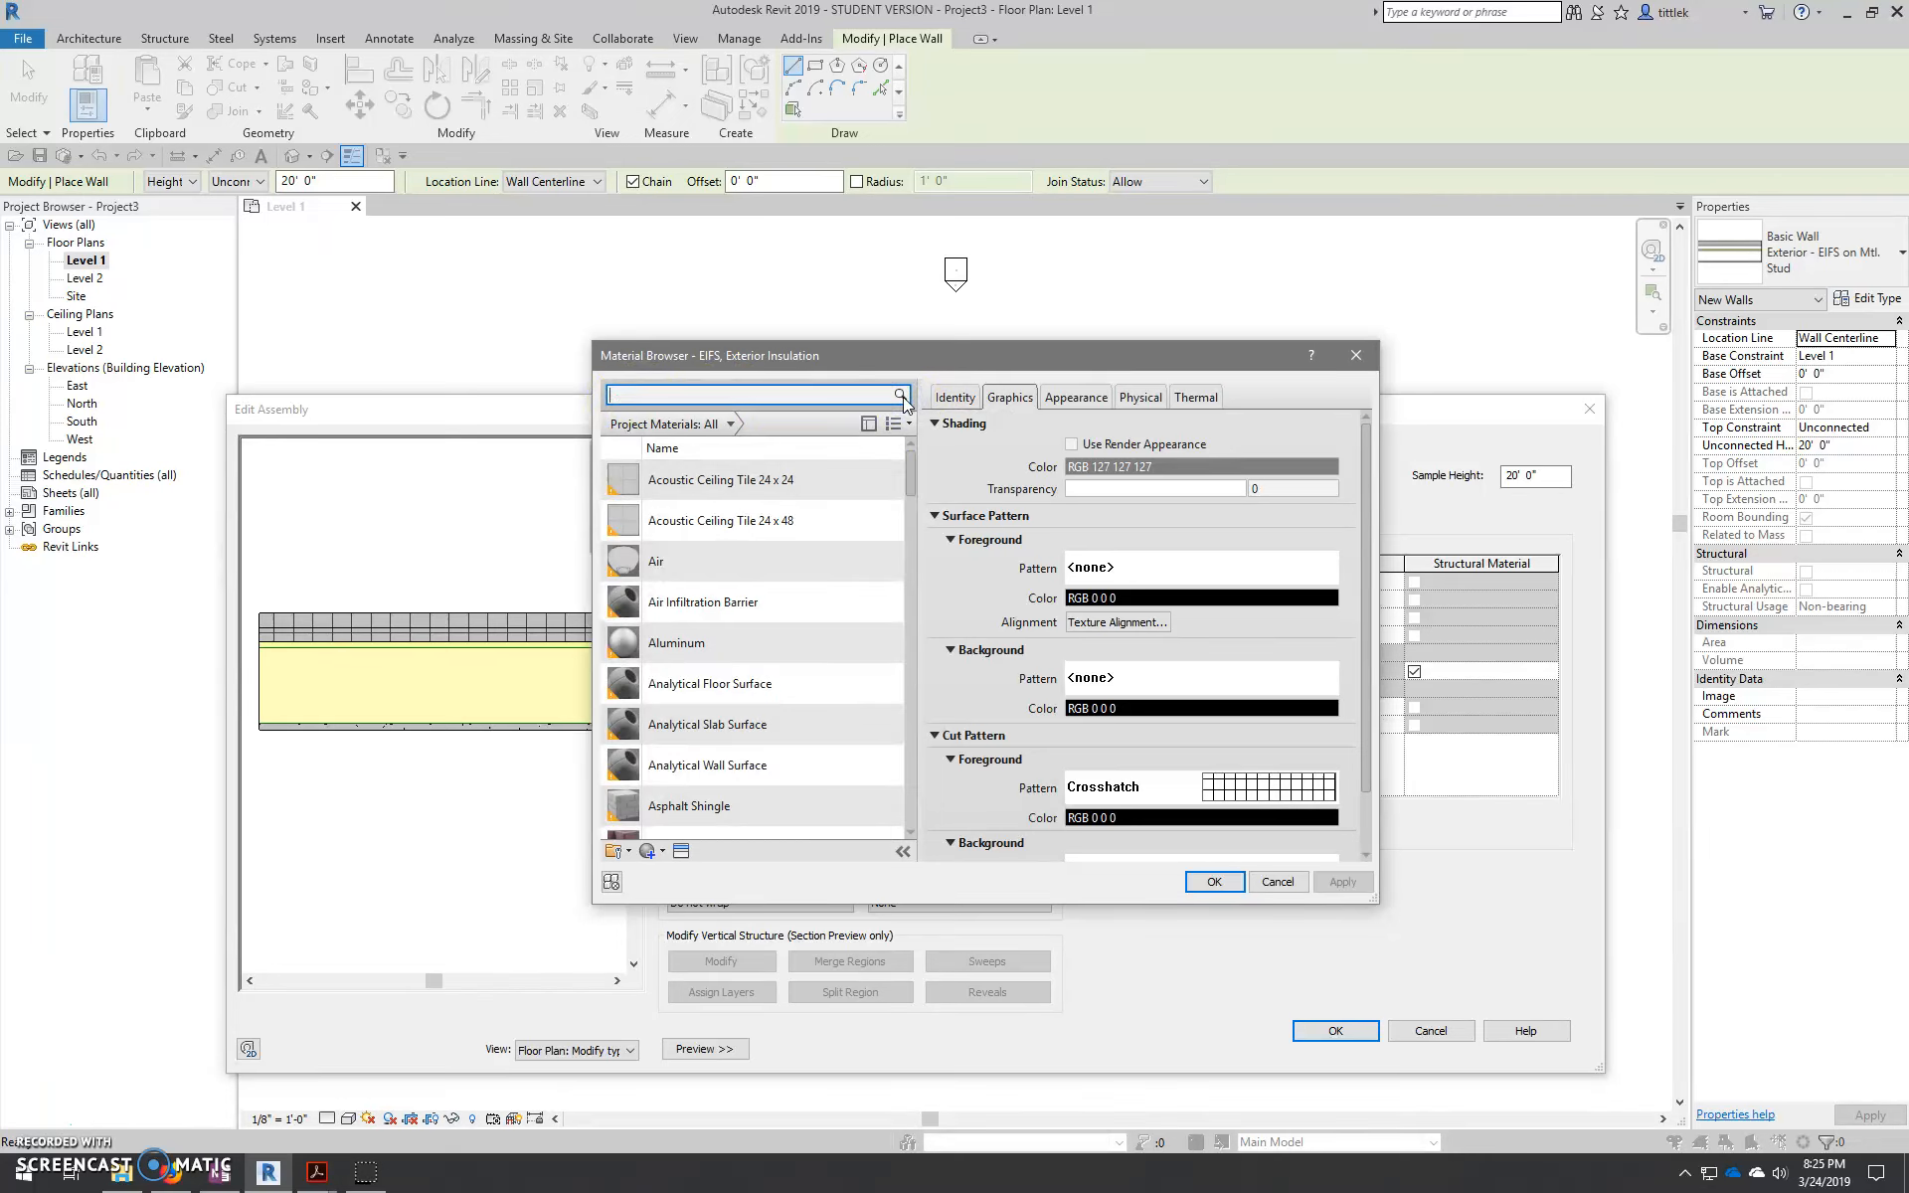
left_click_drag(910, 487, 913, 535)
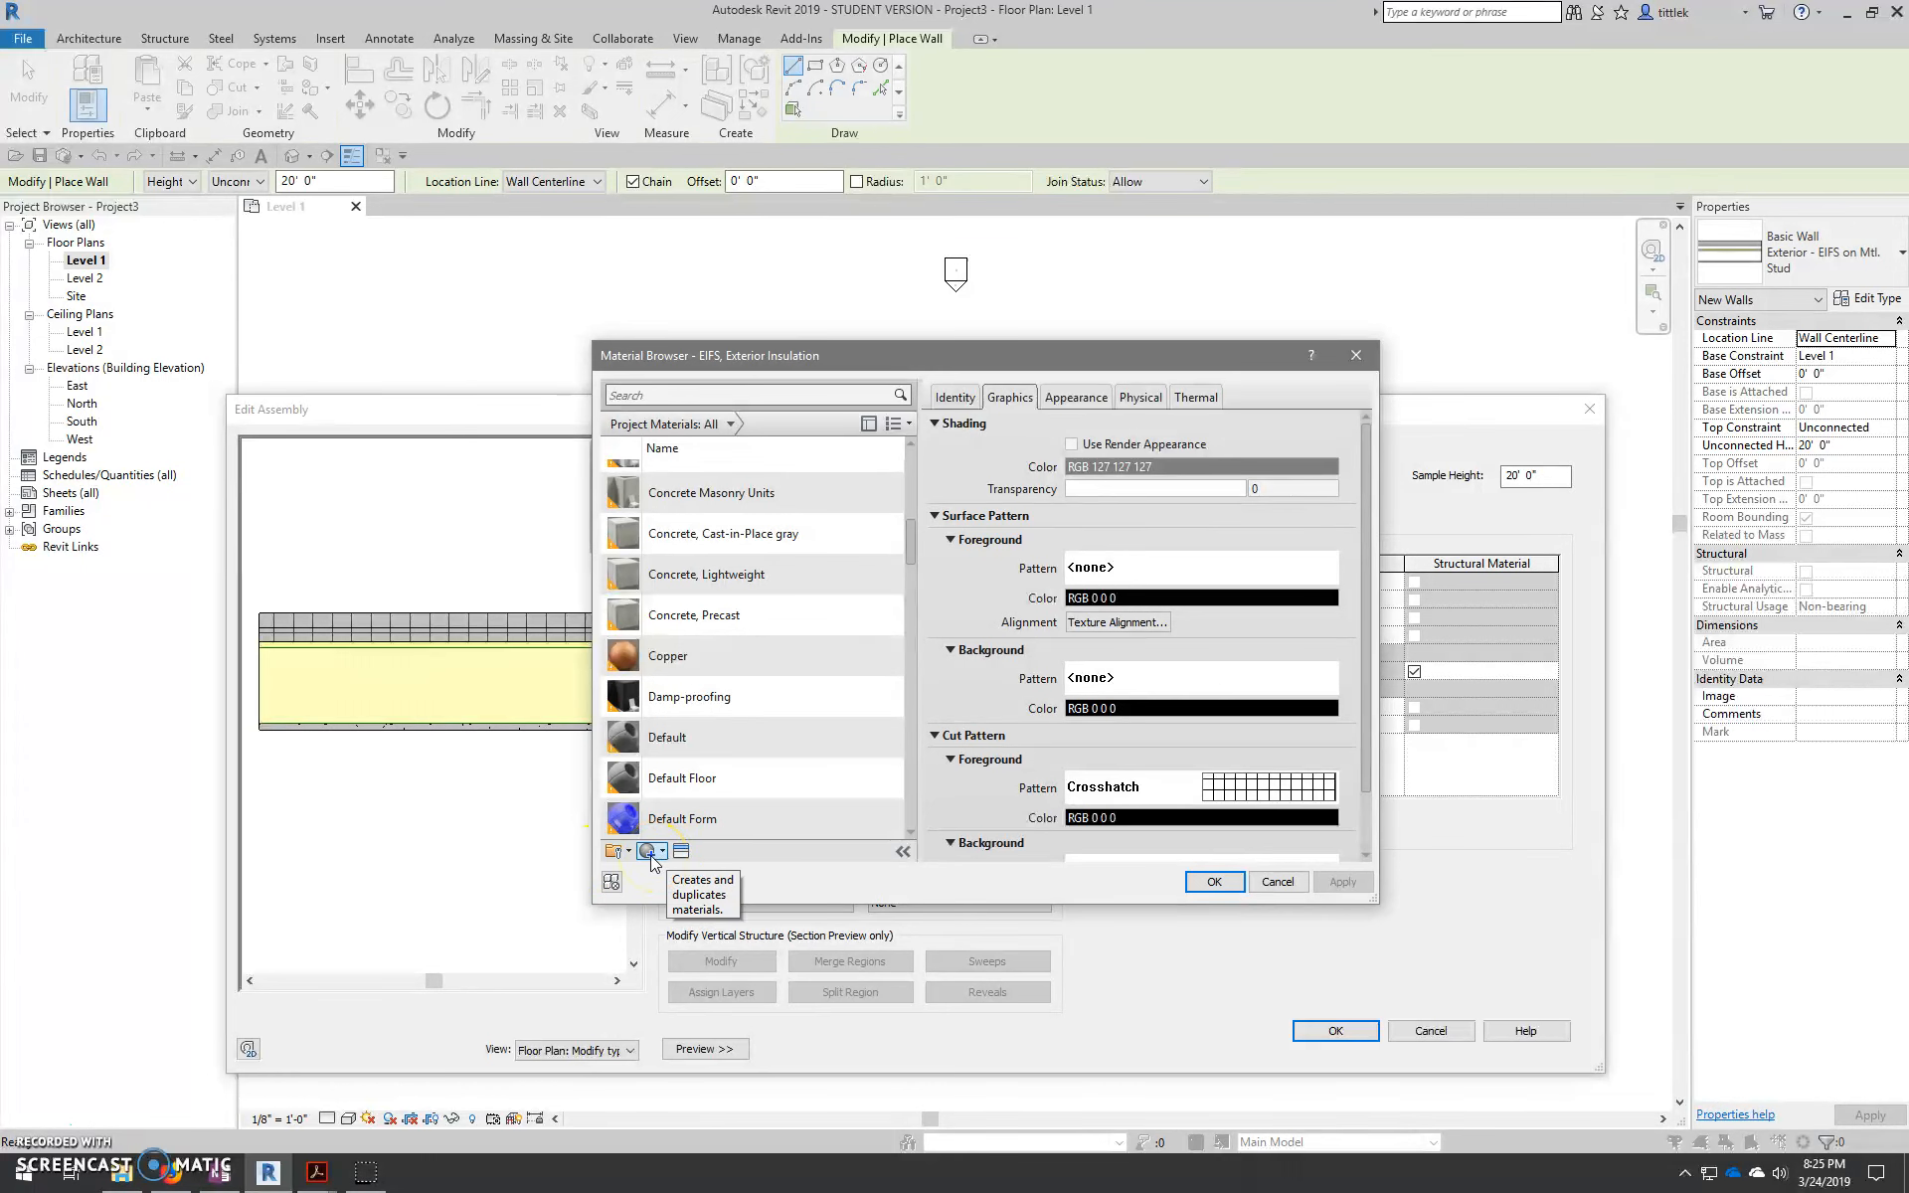
- Create a new material and name it 6" Wood Siding
left_click(651, 855)
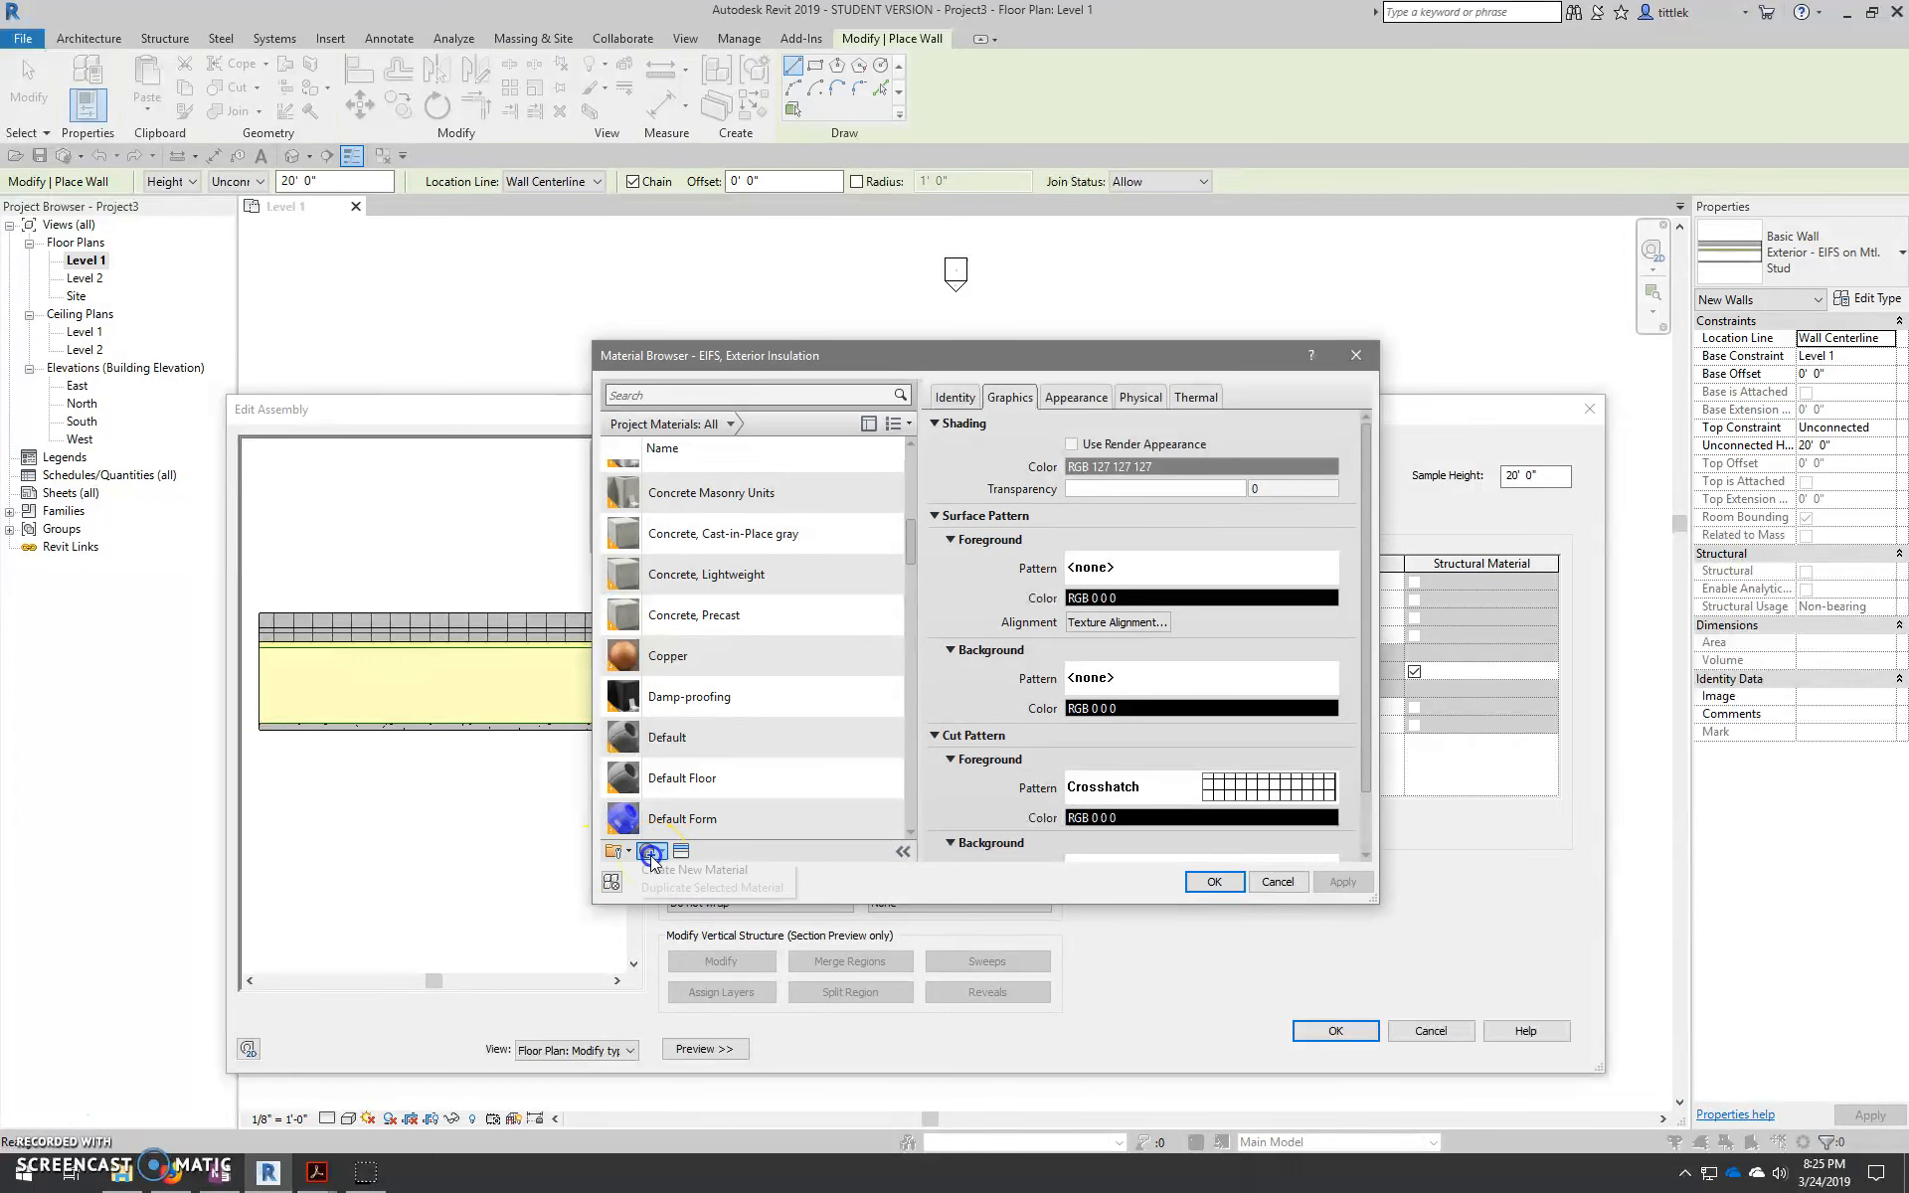
left_click(657, 871)
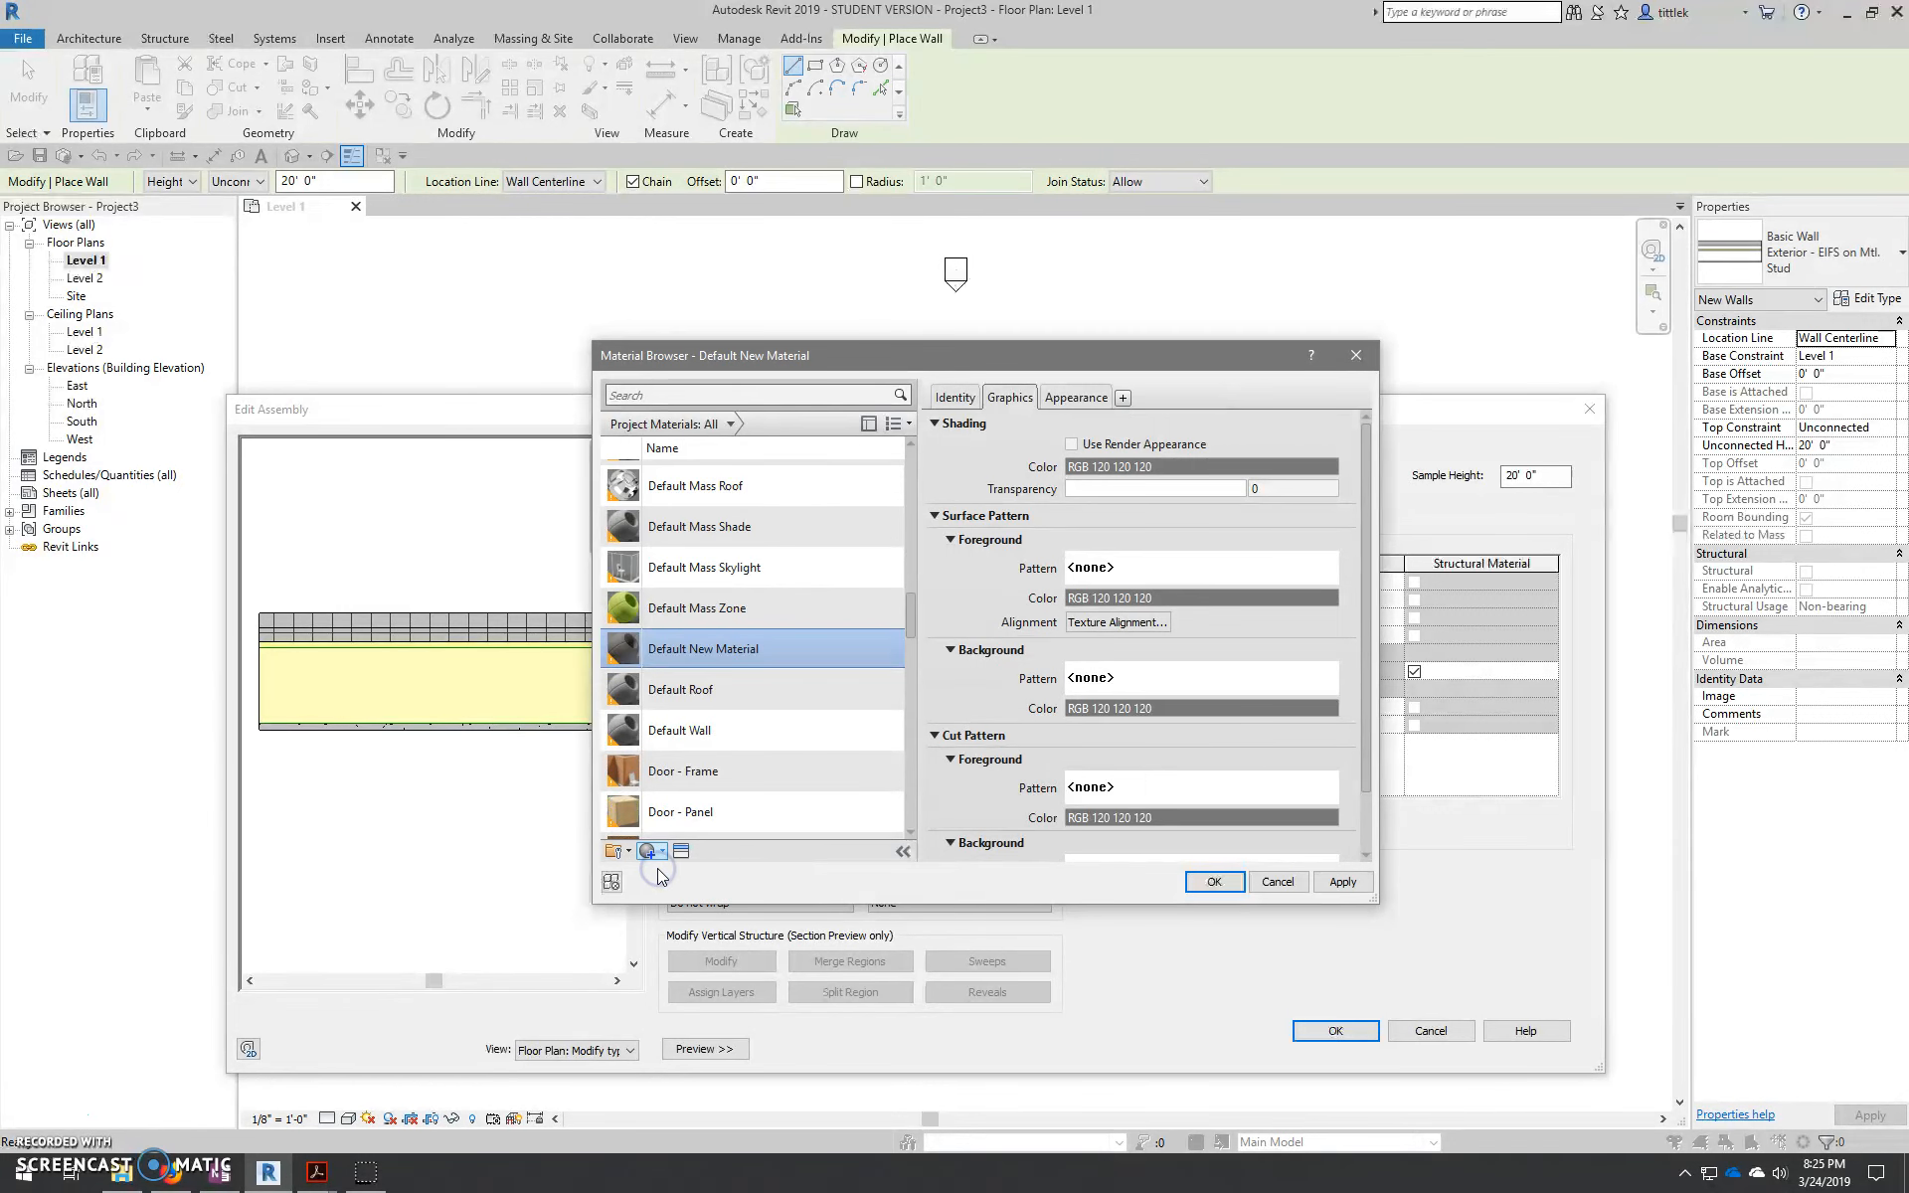
left_click(702, 654)
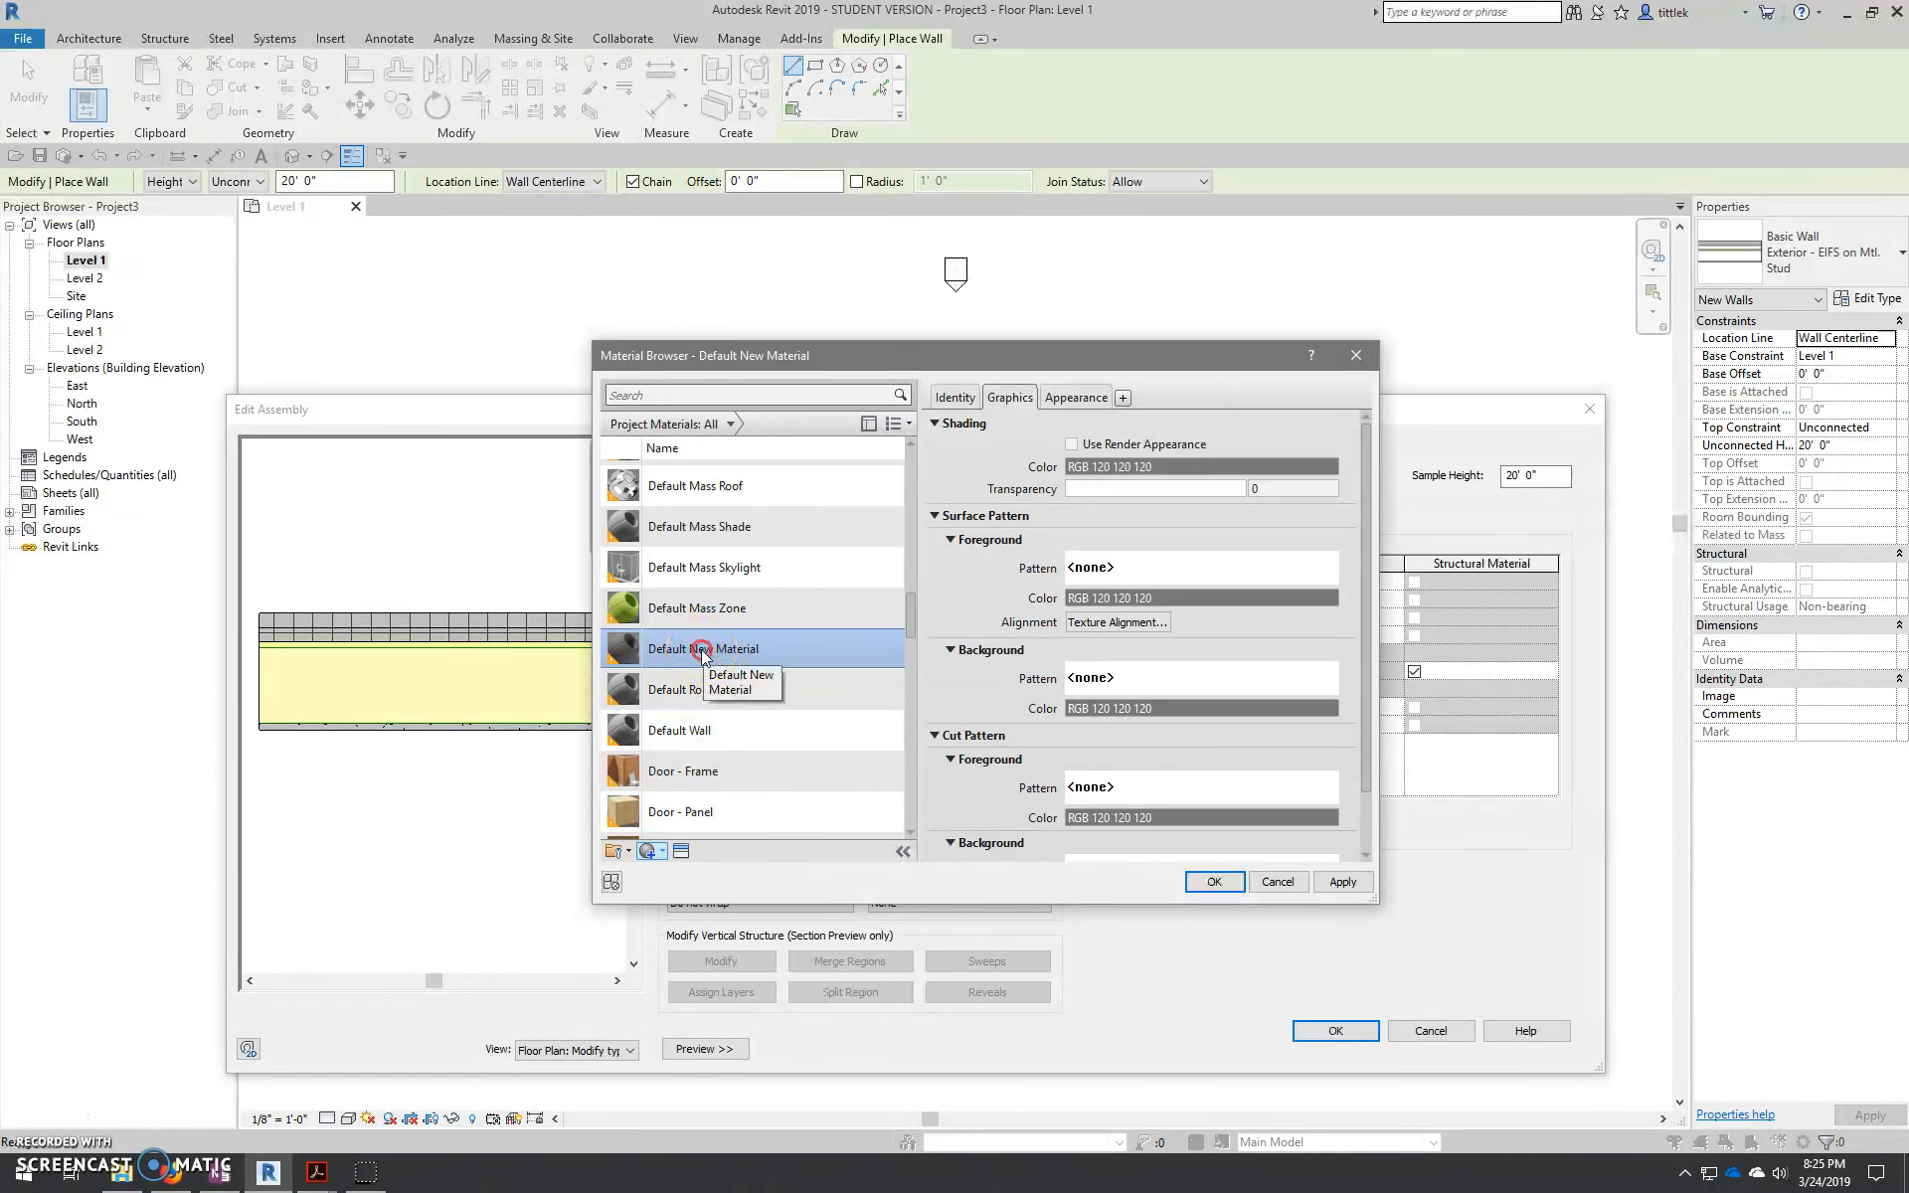
right_click(703, 655)
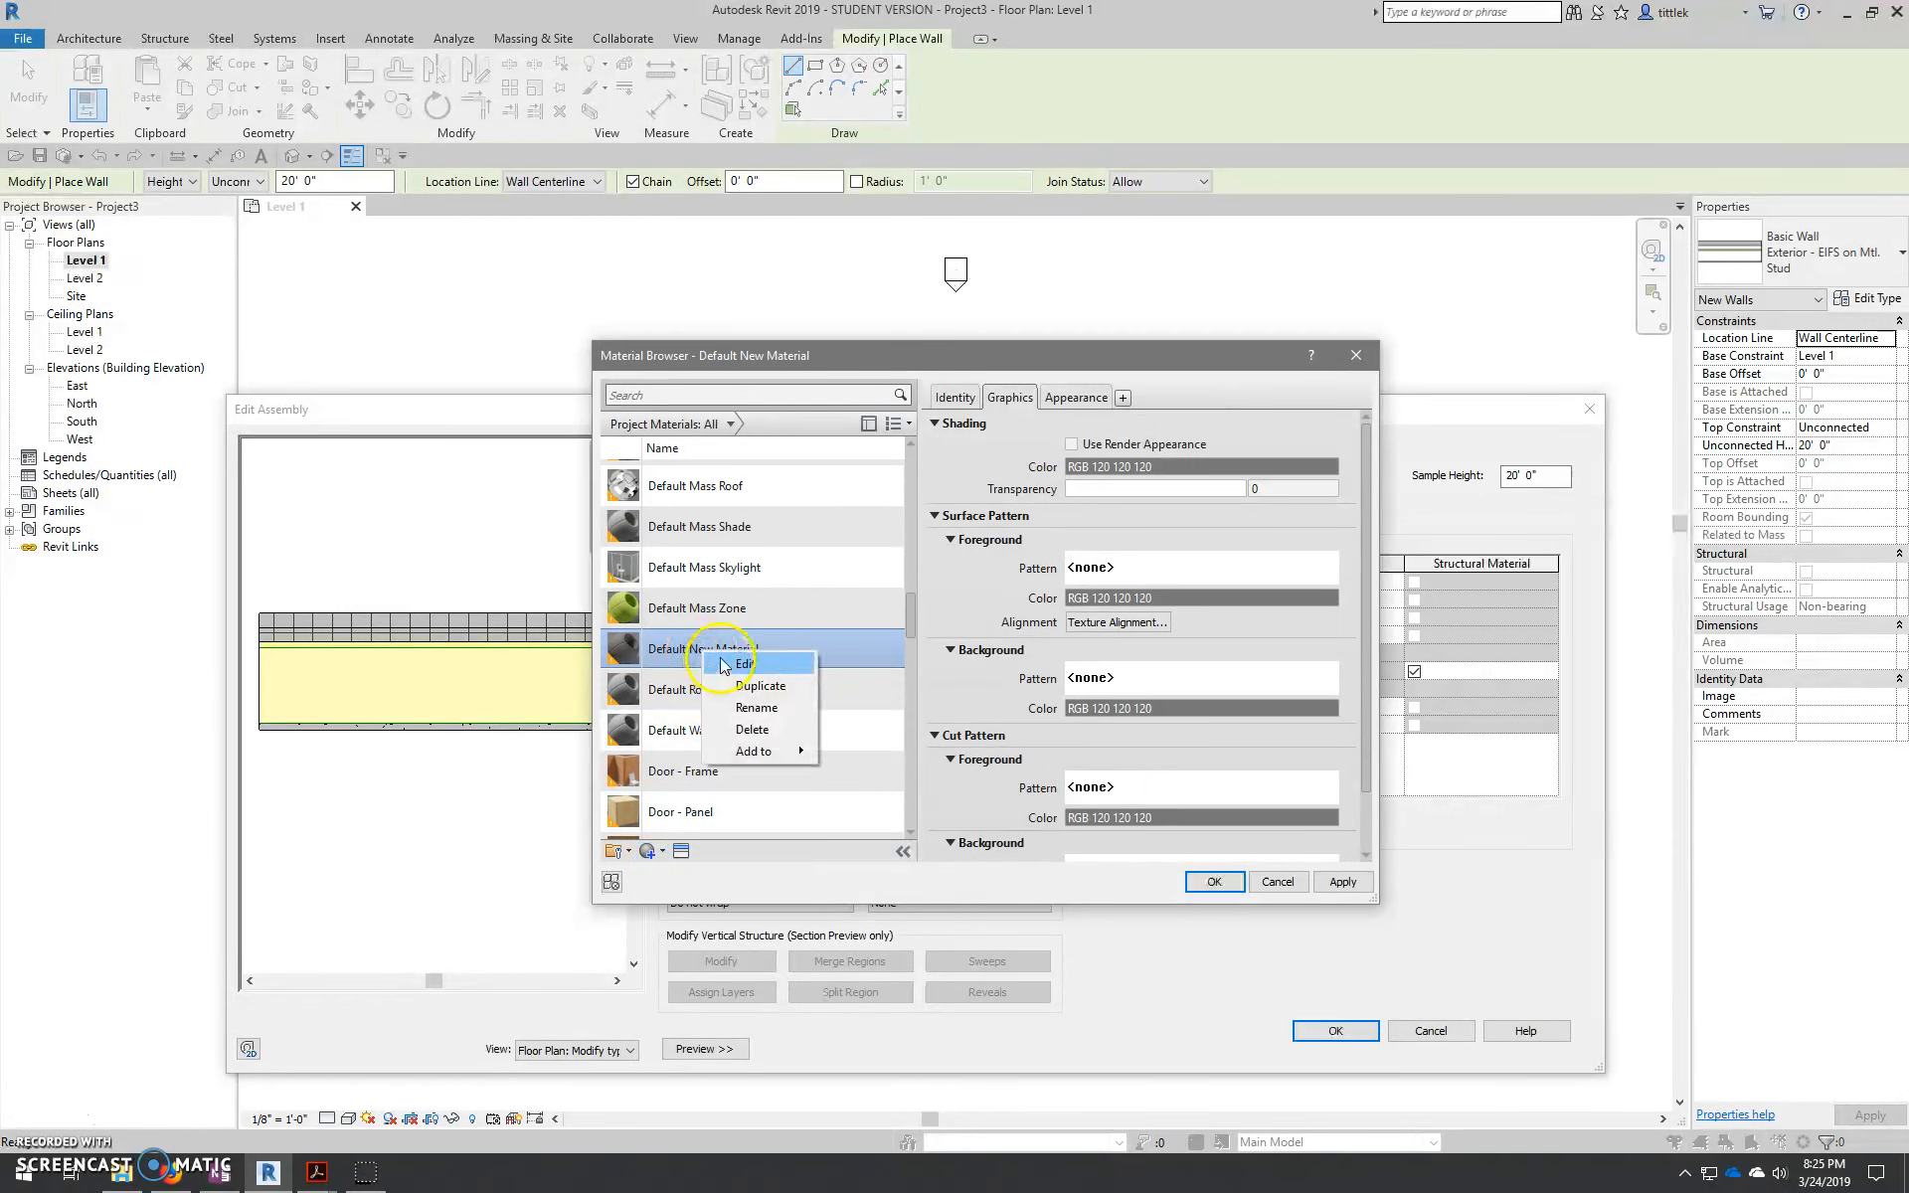
left_click(748, 708)
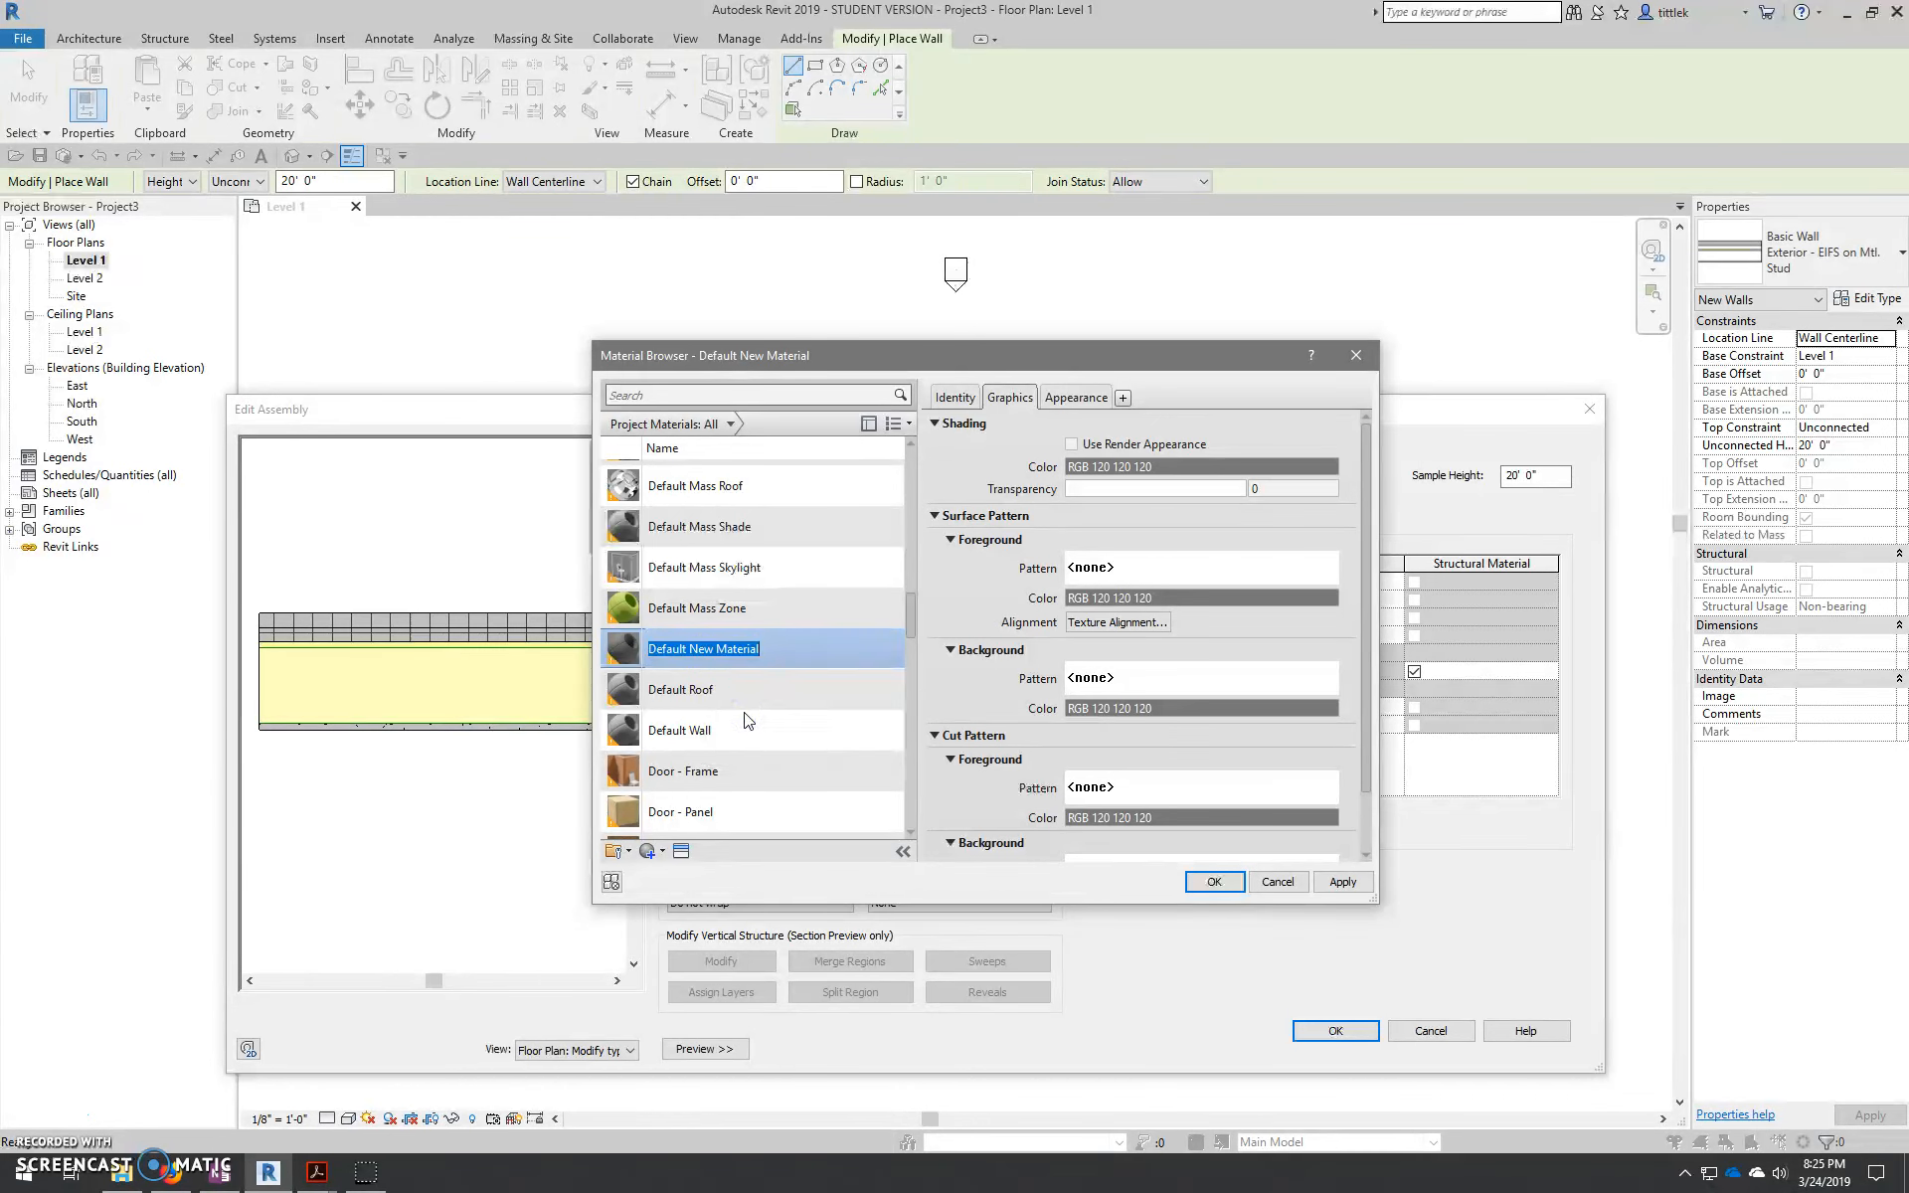
type("6\" Woo\" Siding")
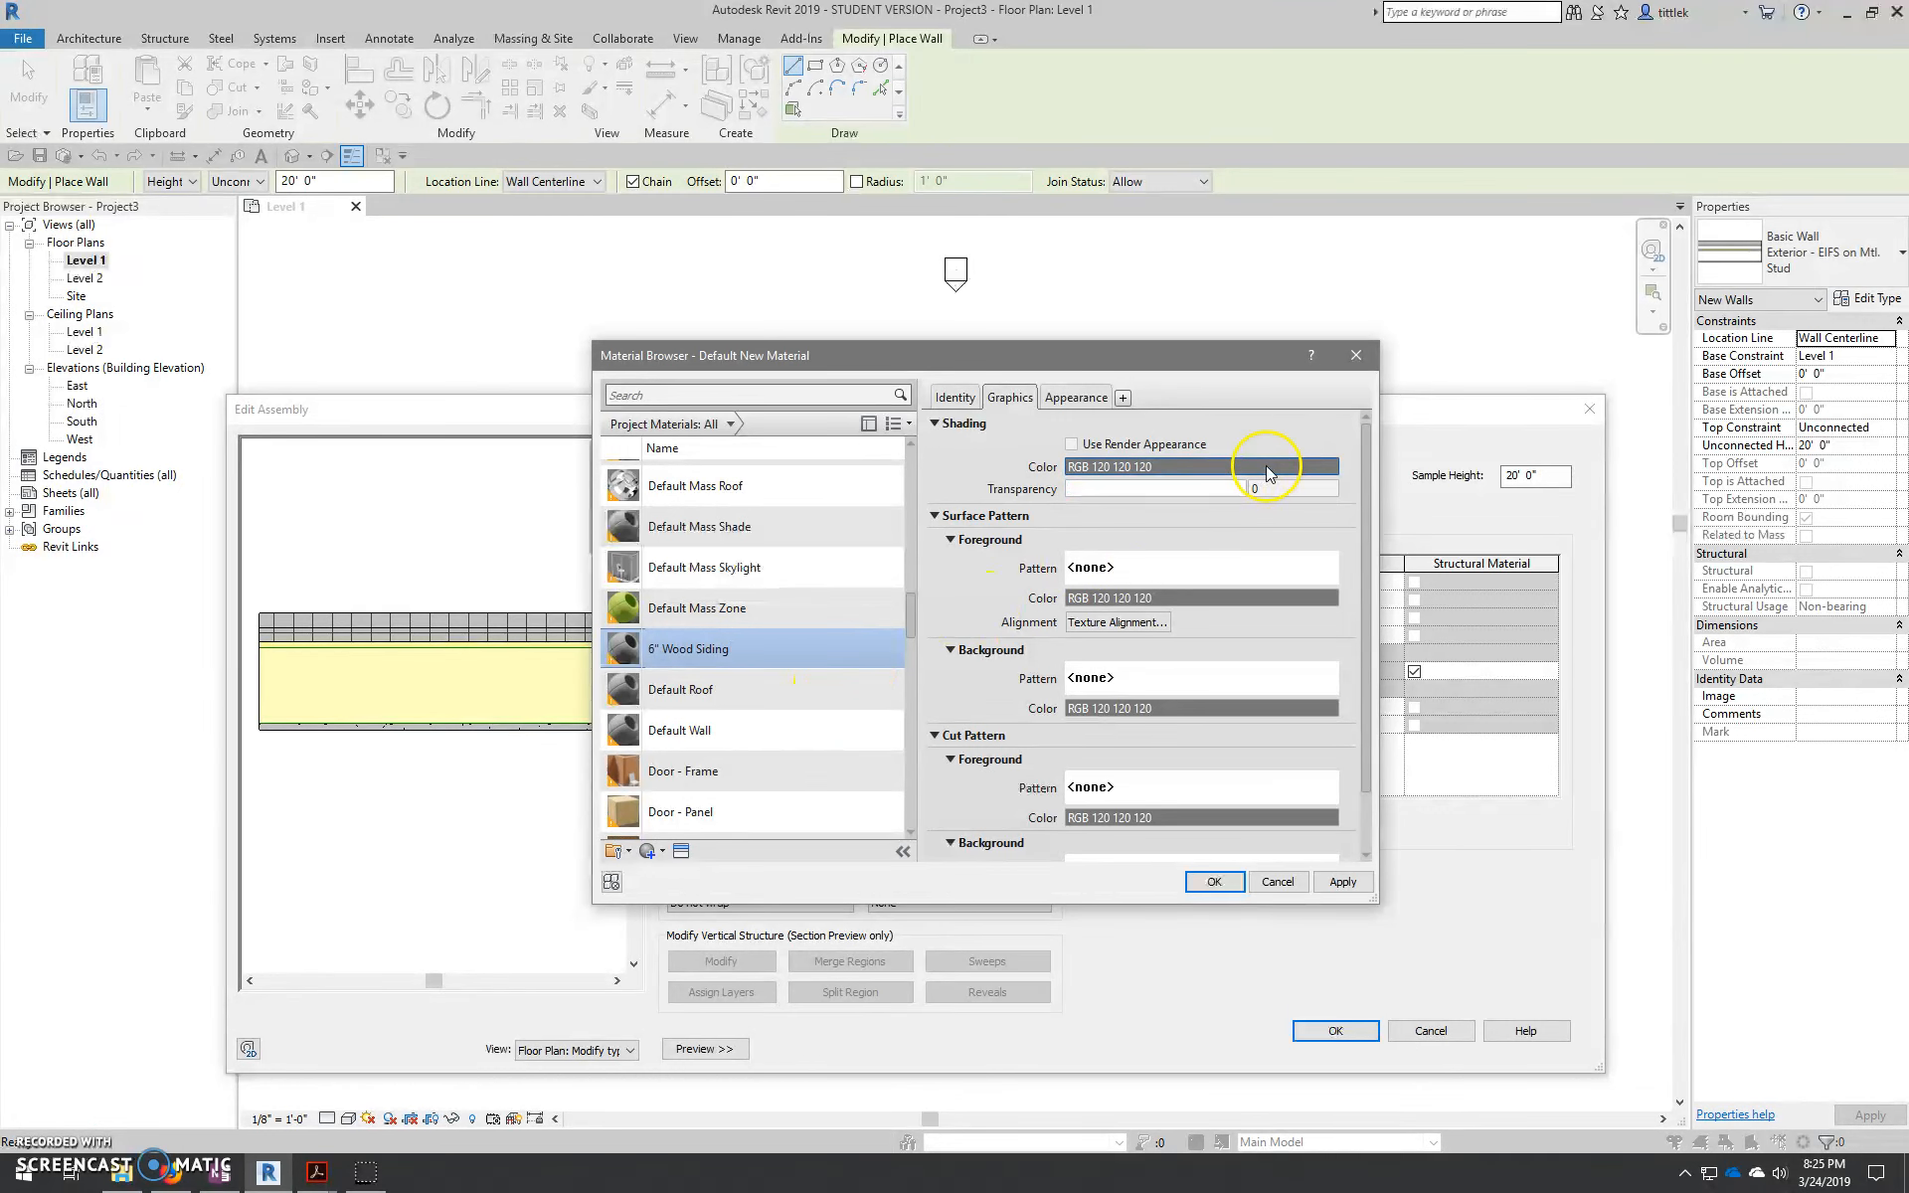
left_click(1074, 399)
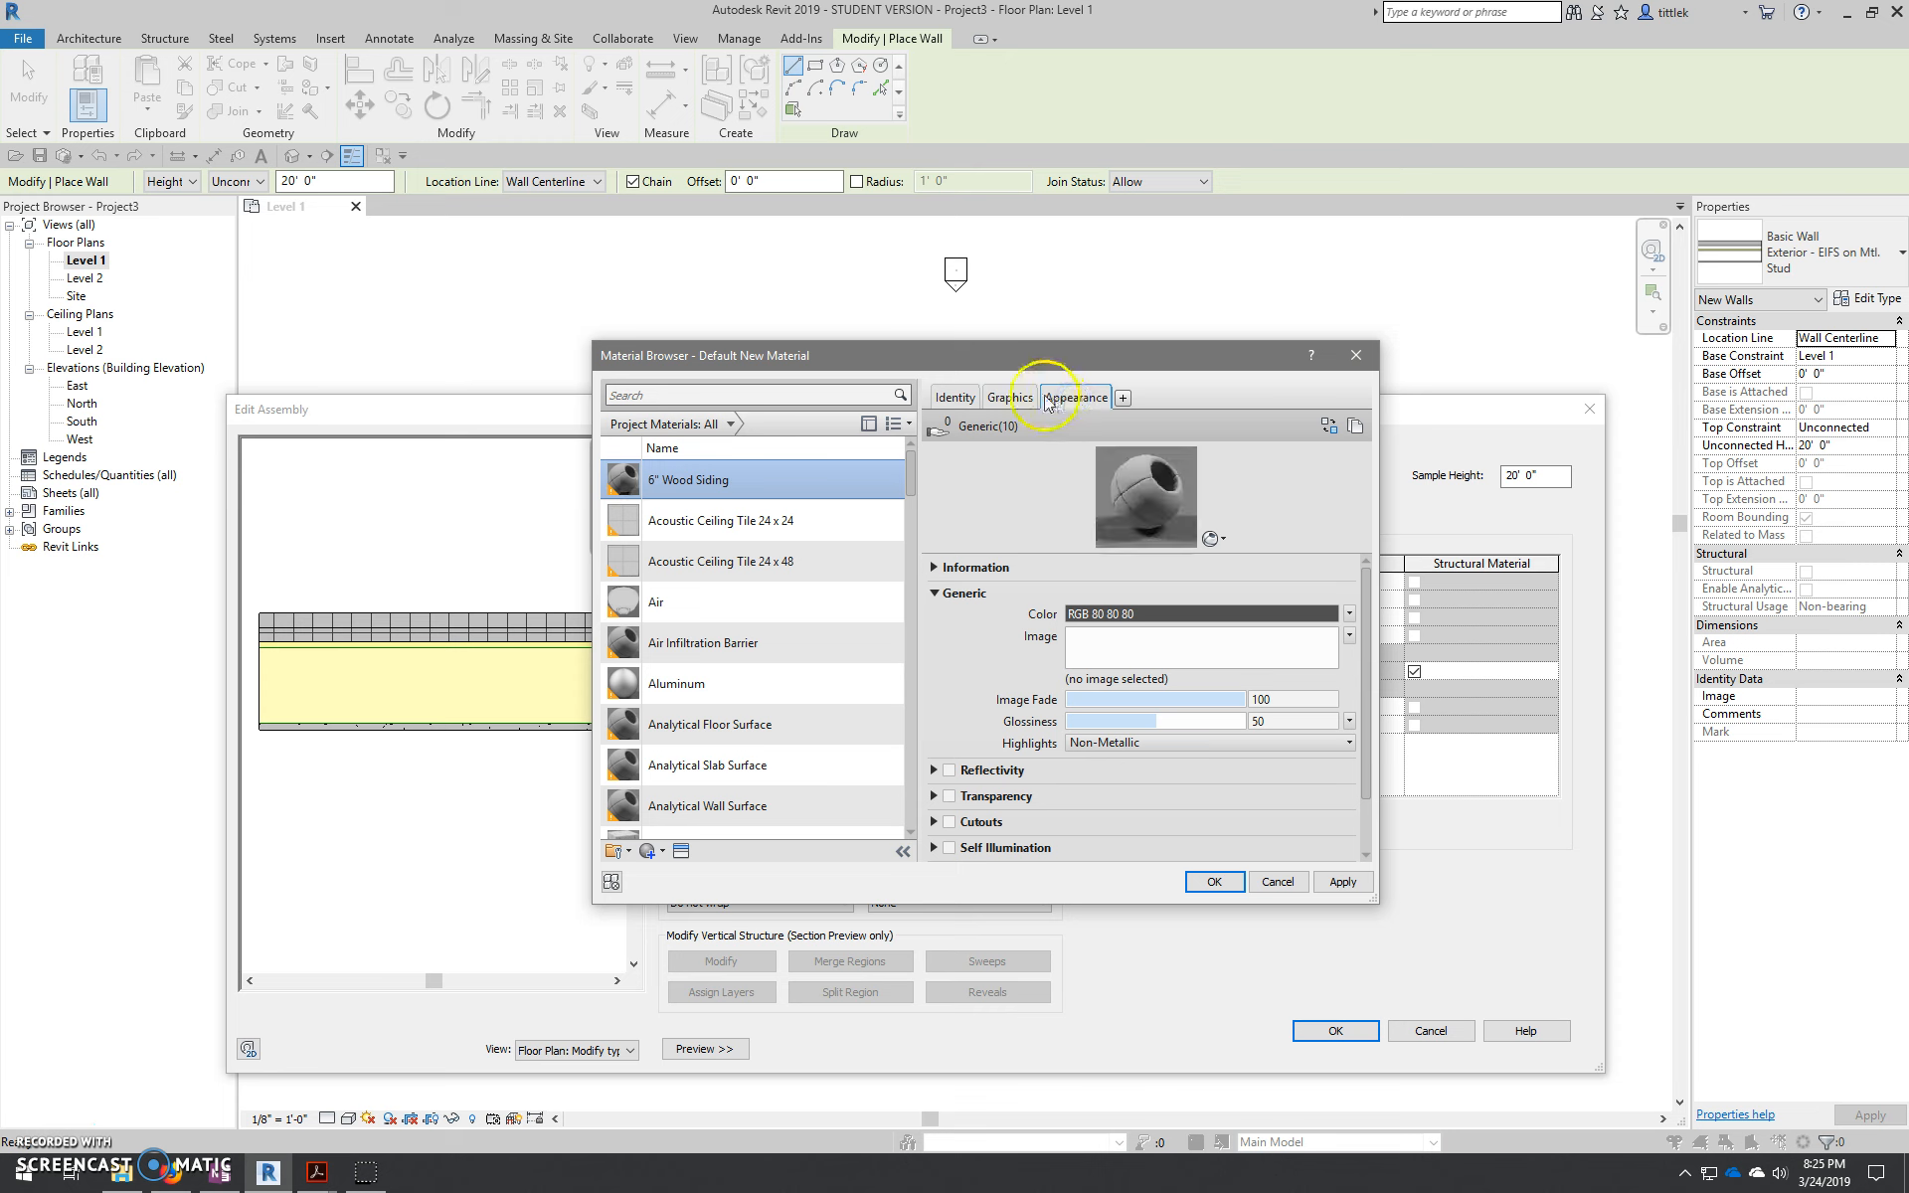
left_click(1010, 398)
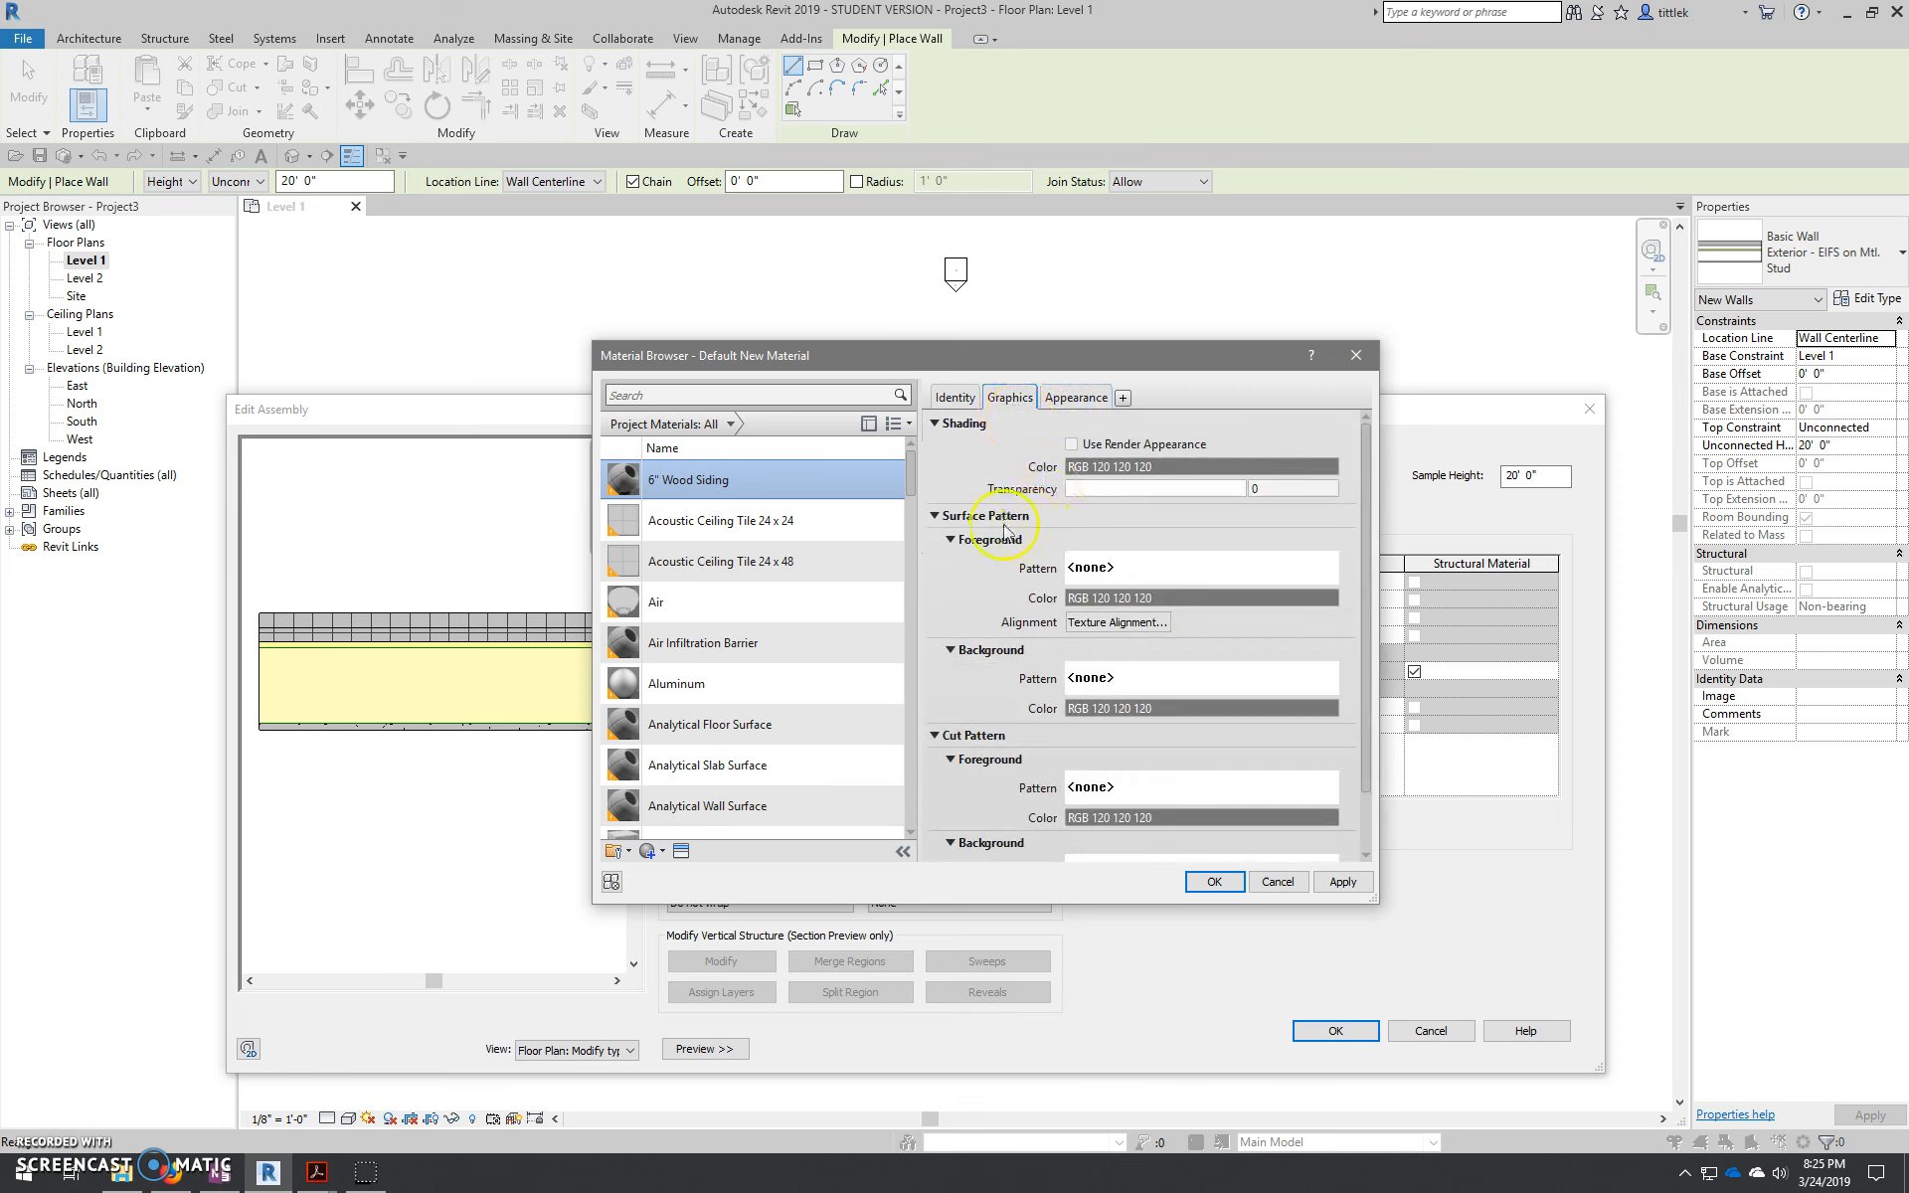
left_click(1188, 572)
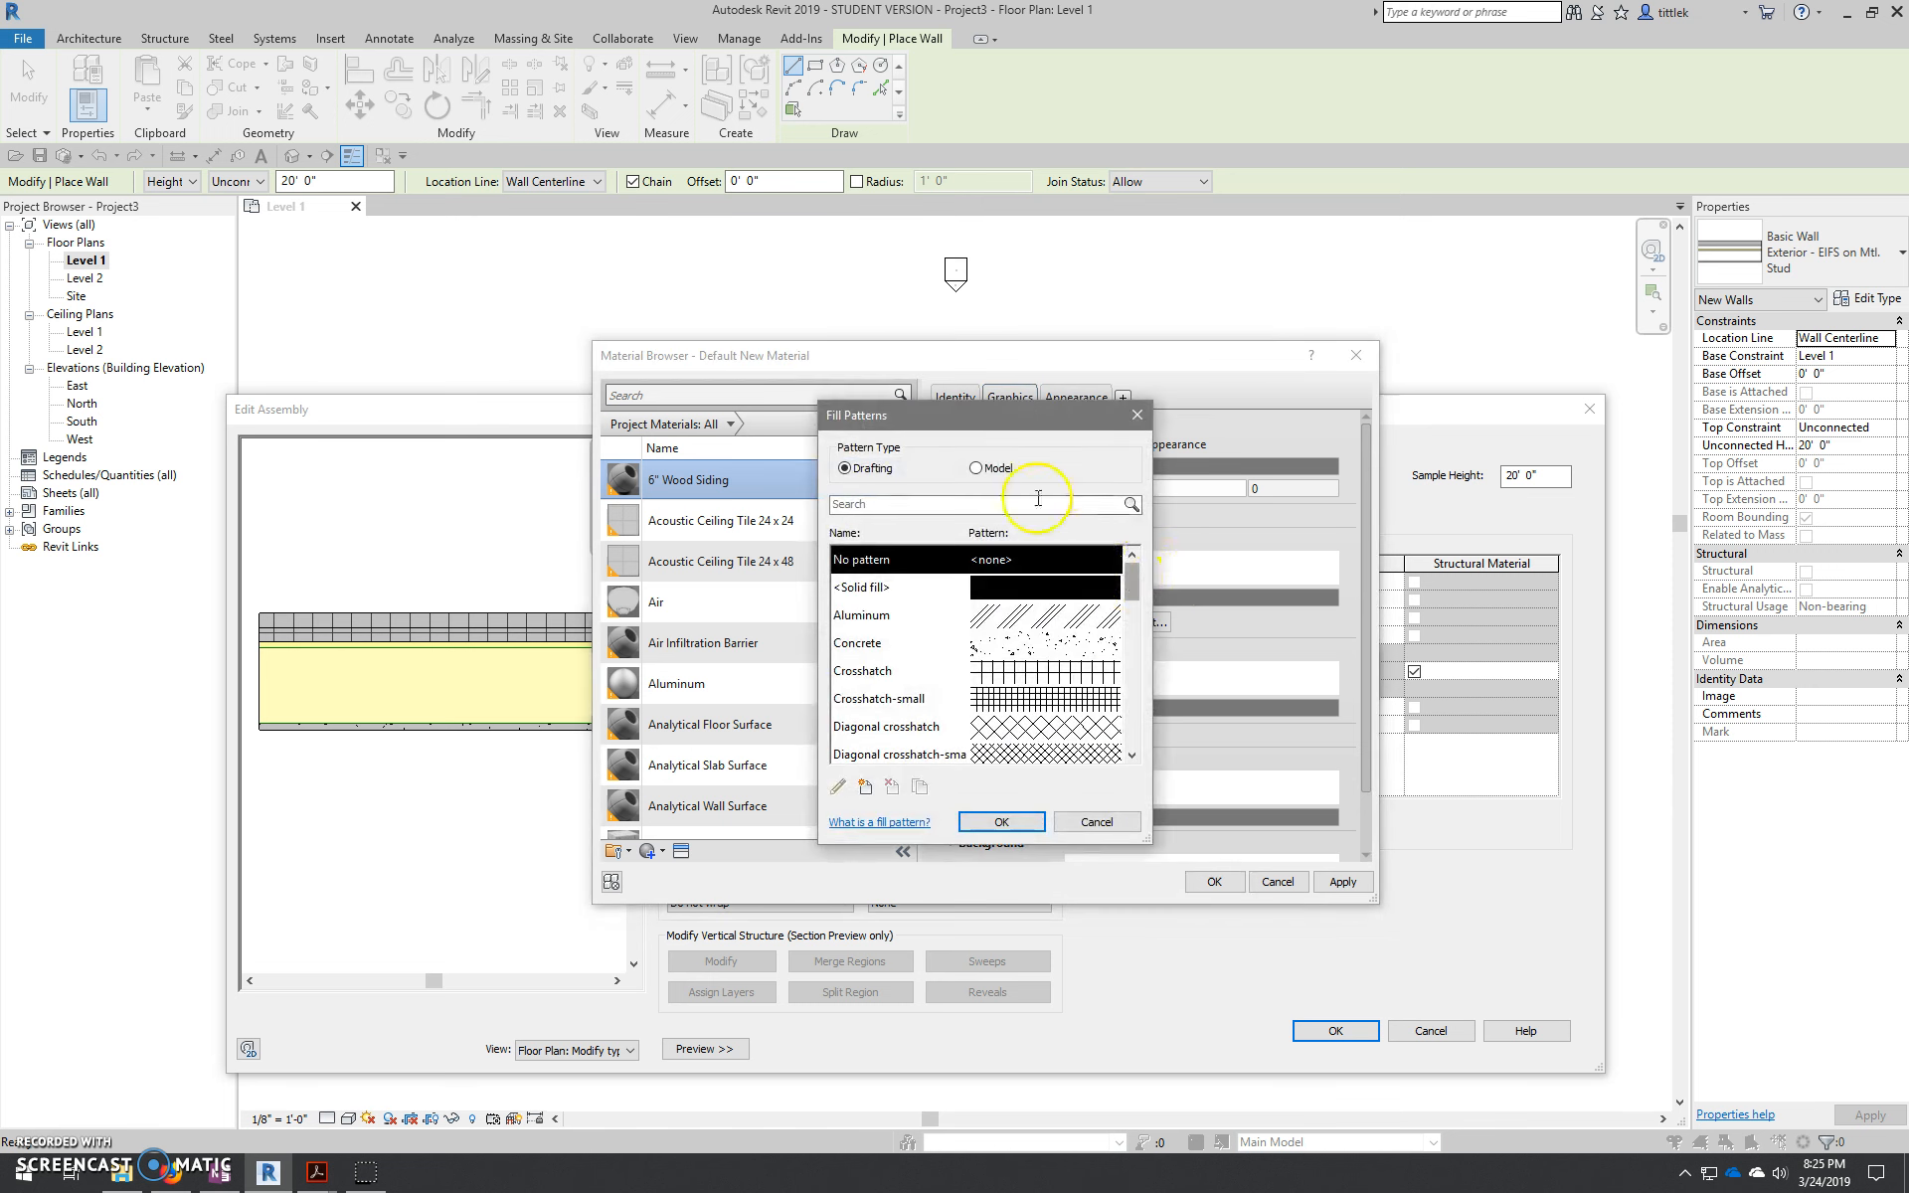
left_click(1095, 825)
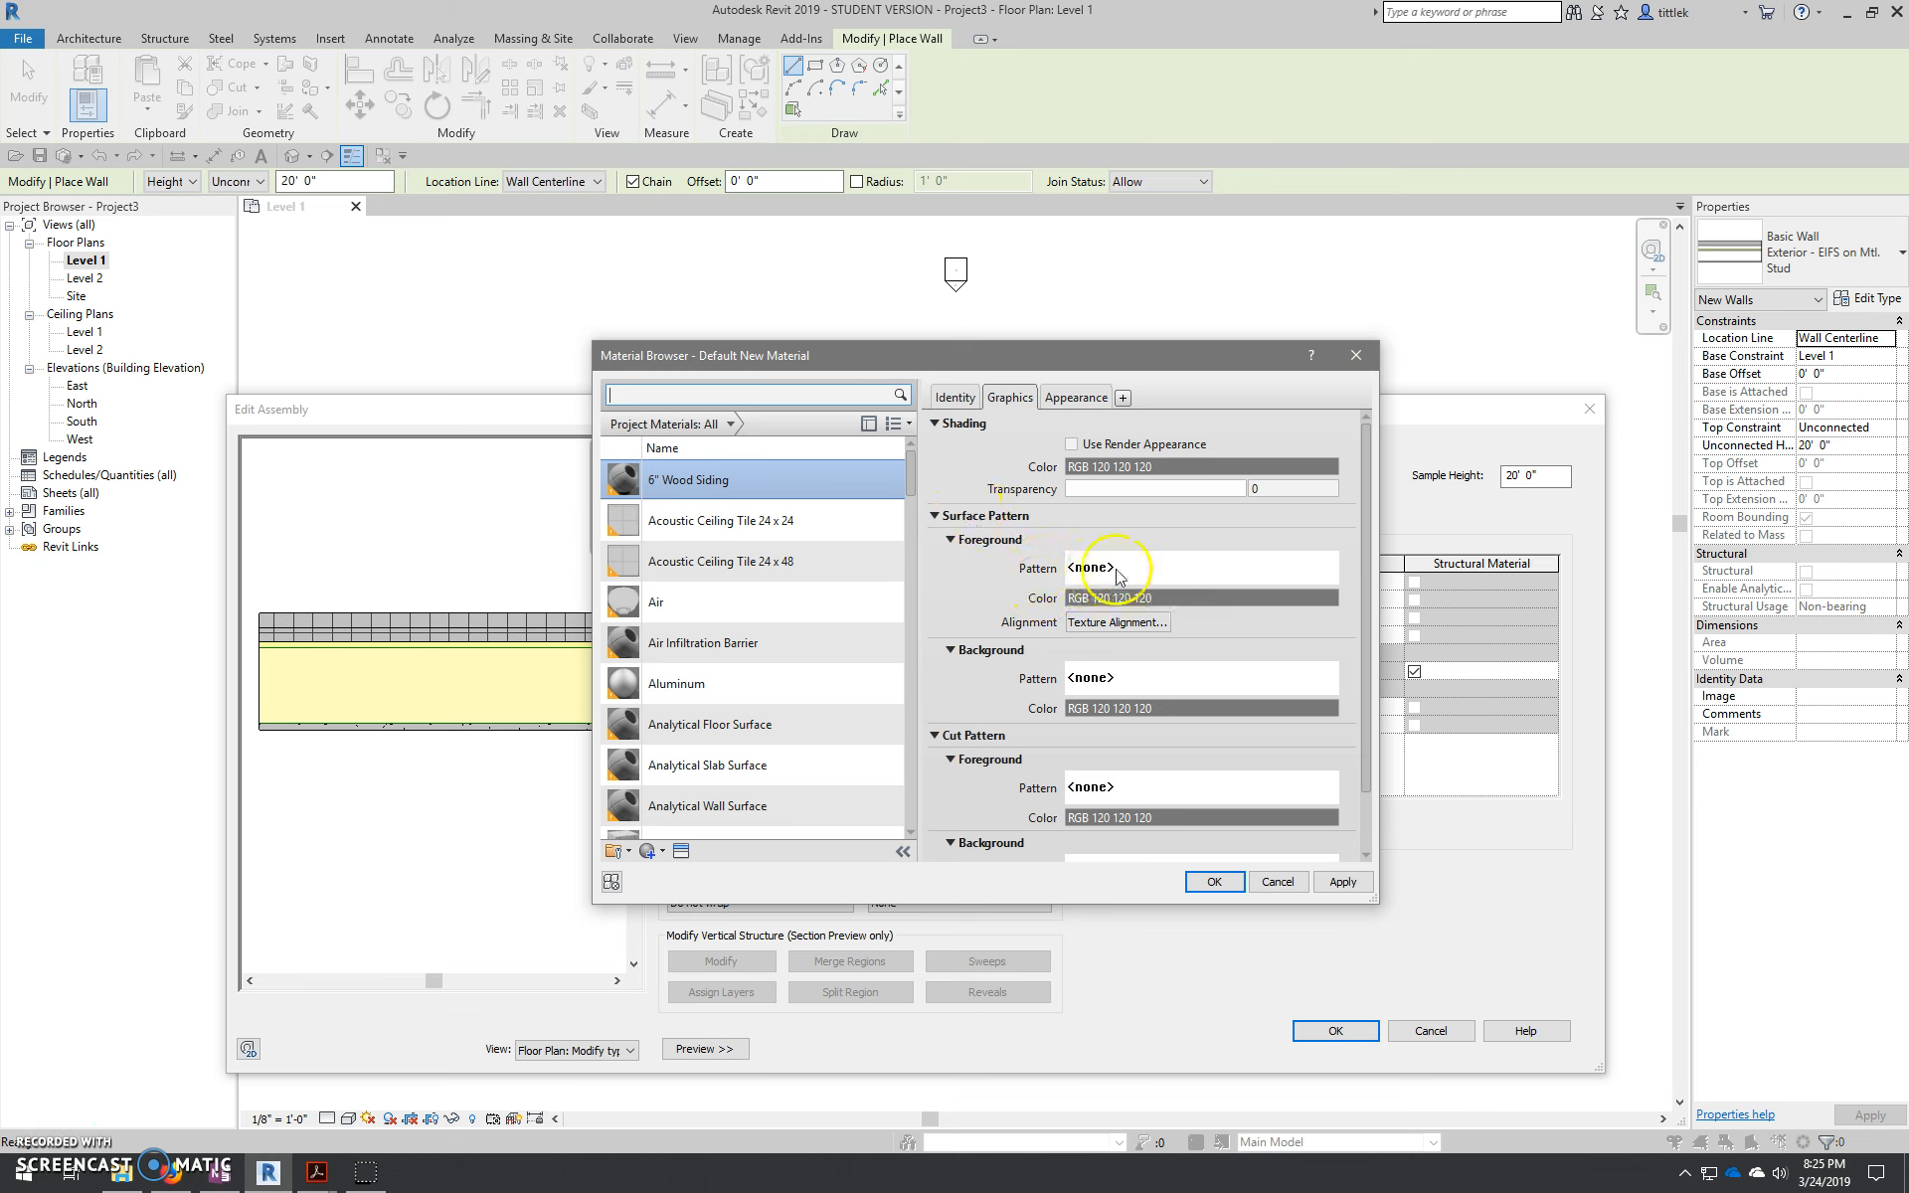
- Give 6" Wood Siding the 6" Parallel model pattern as its surface foreground and assign the material to the Finish 1 [4] layer
left_click(1179, 567)
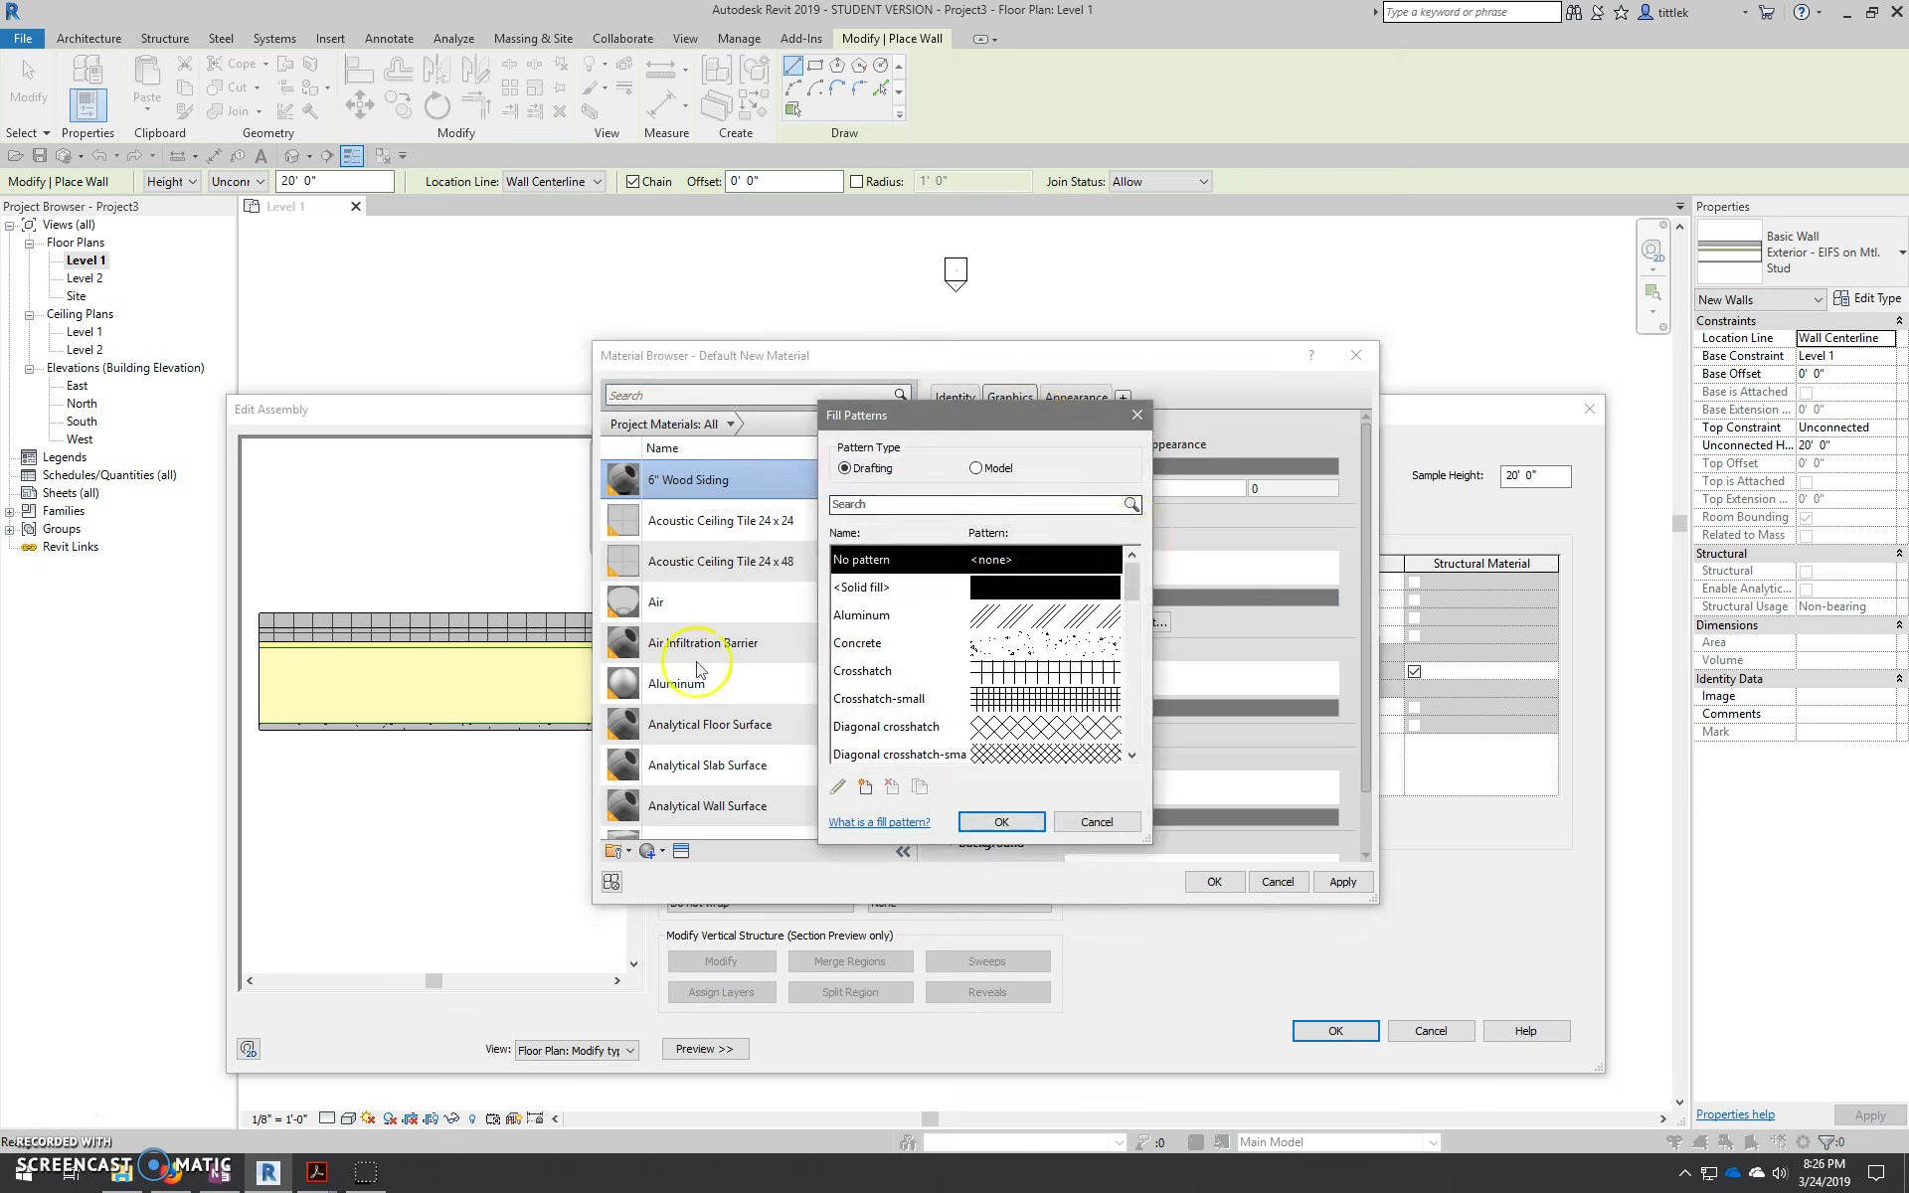
left_click(976, 468)
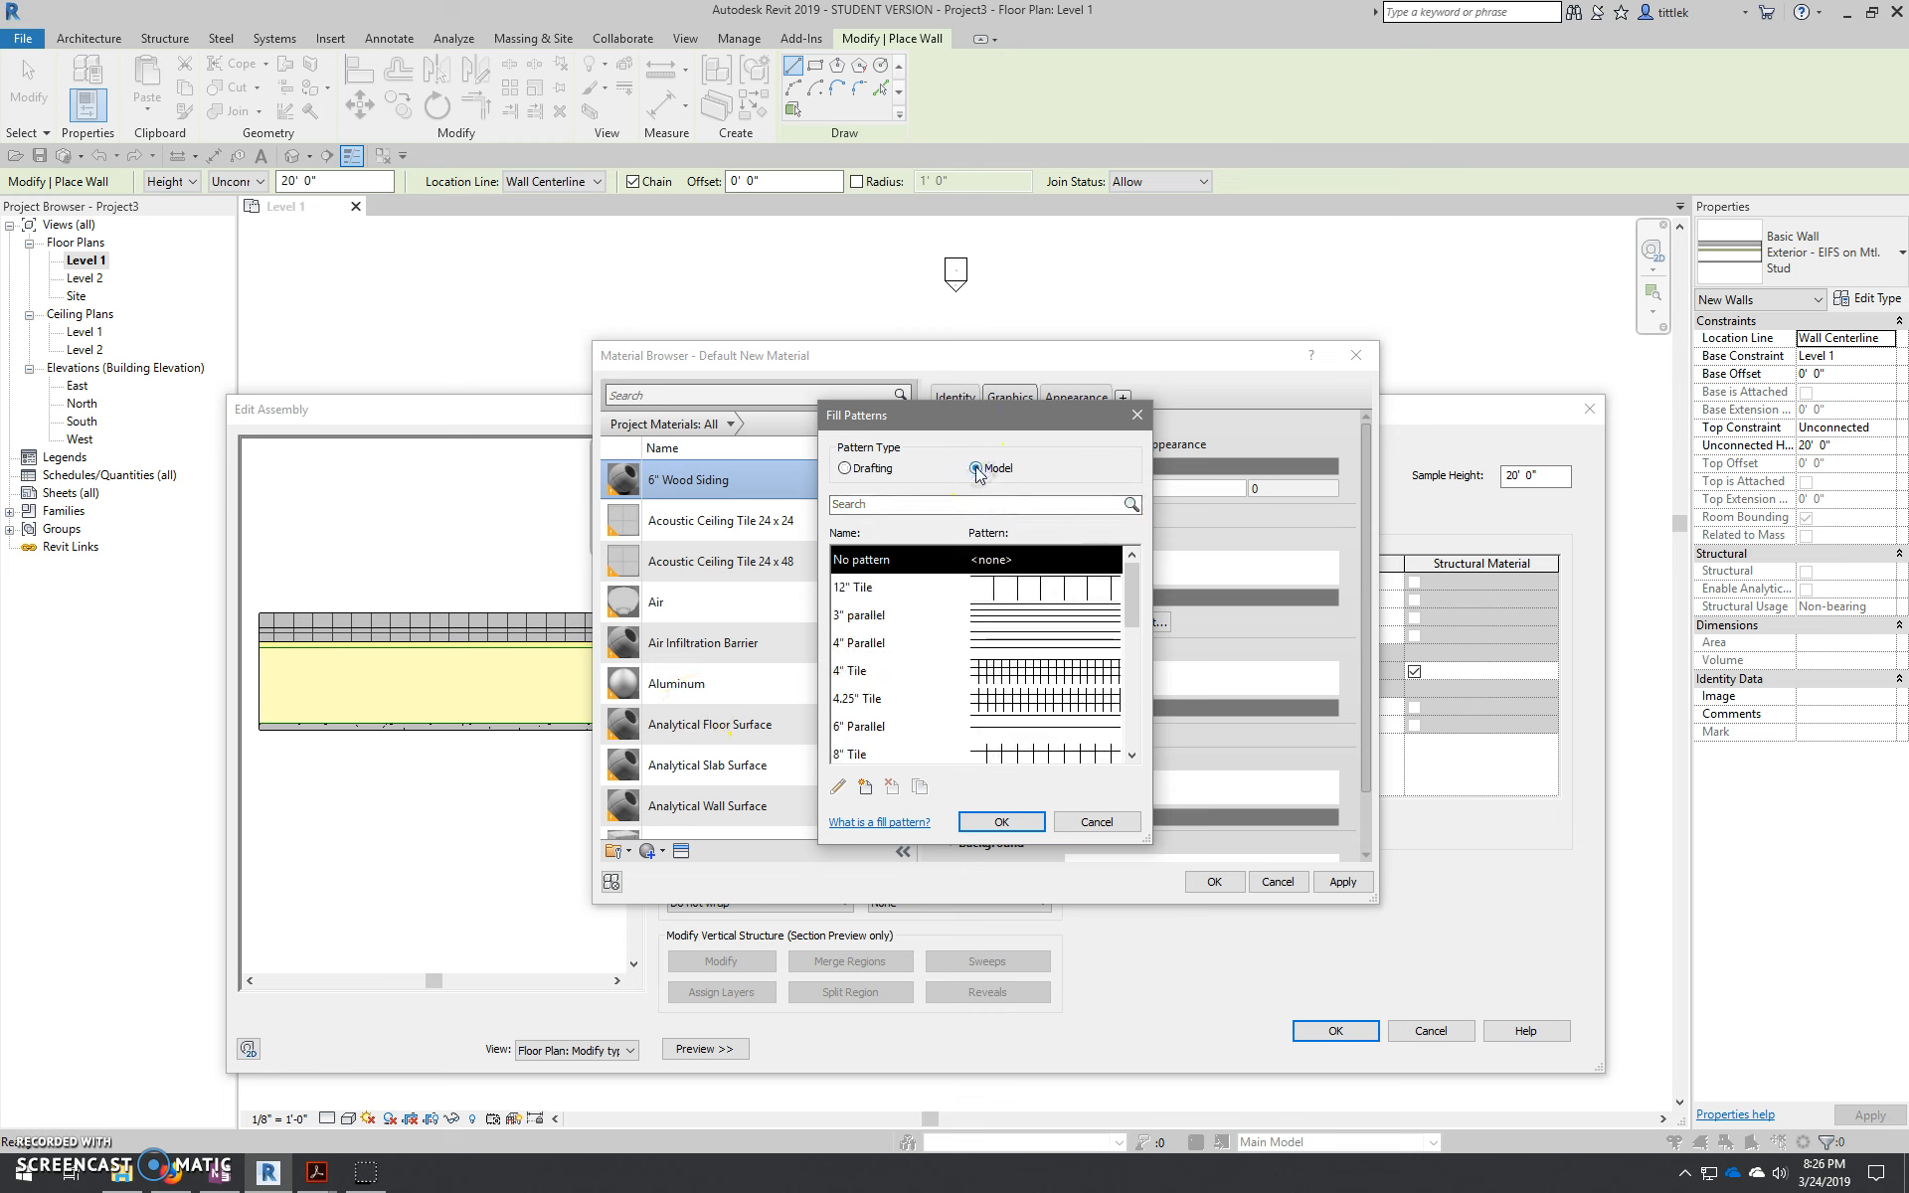
left_click(976, 467)
left_click(890, 729)
left_click(1001, 821)
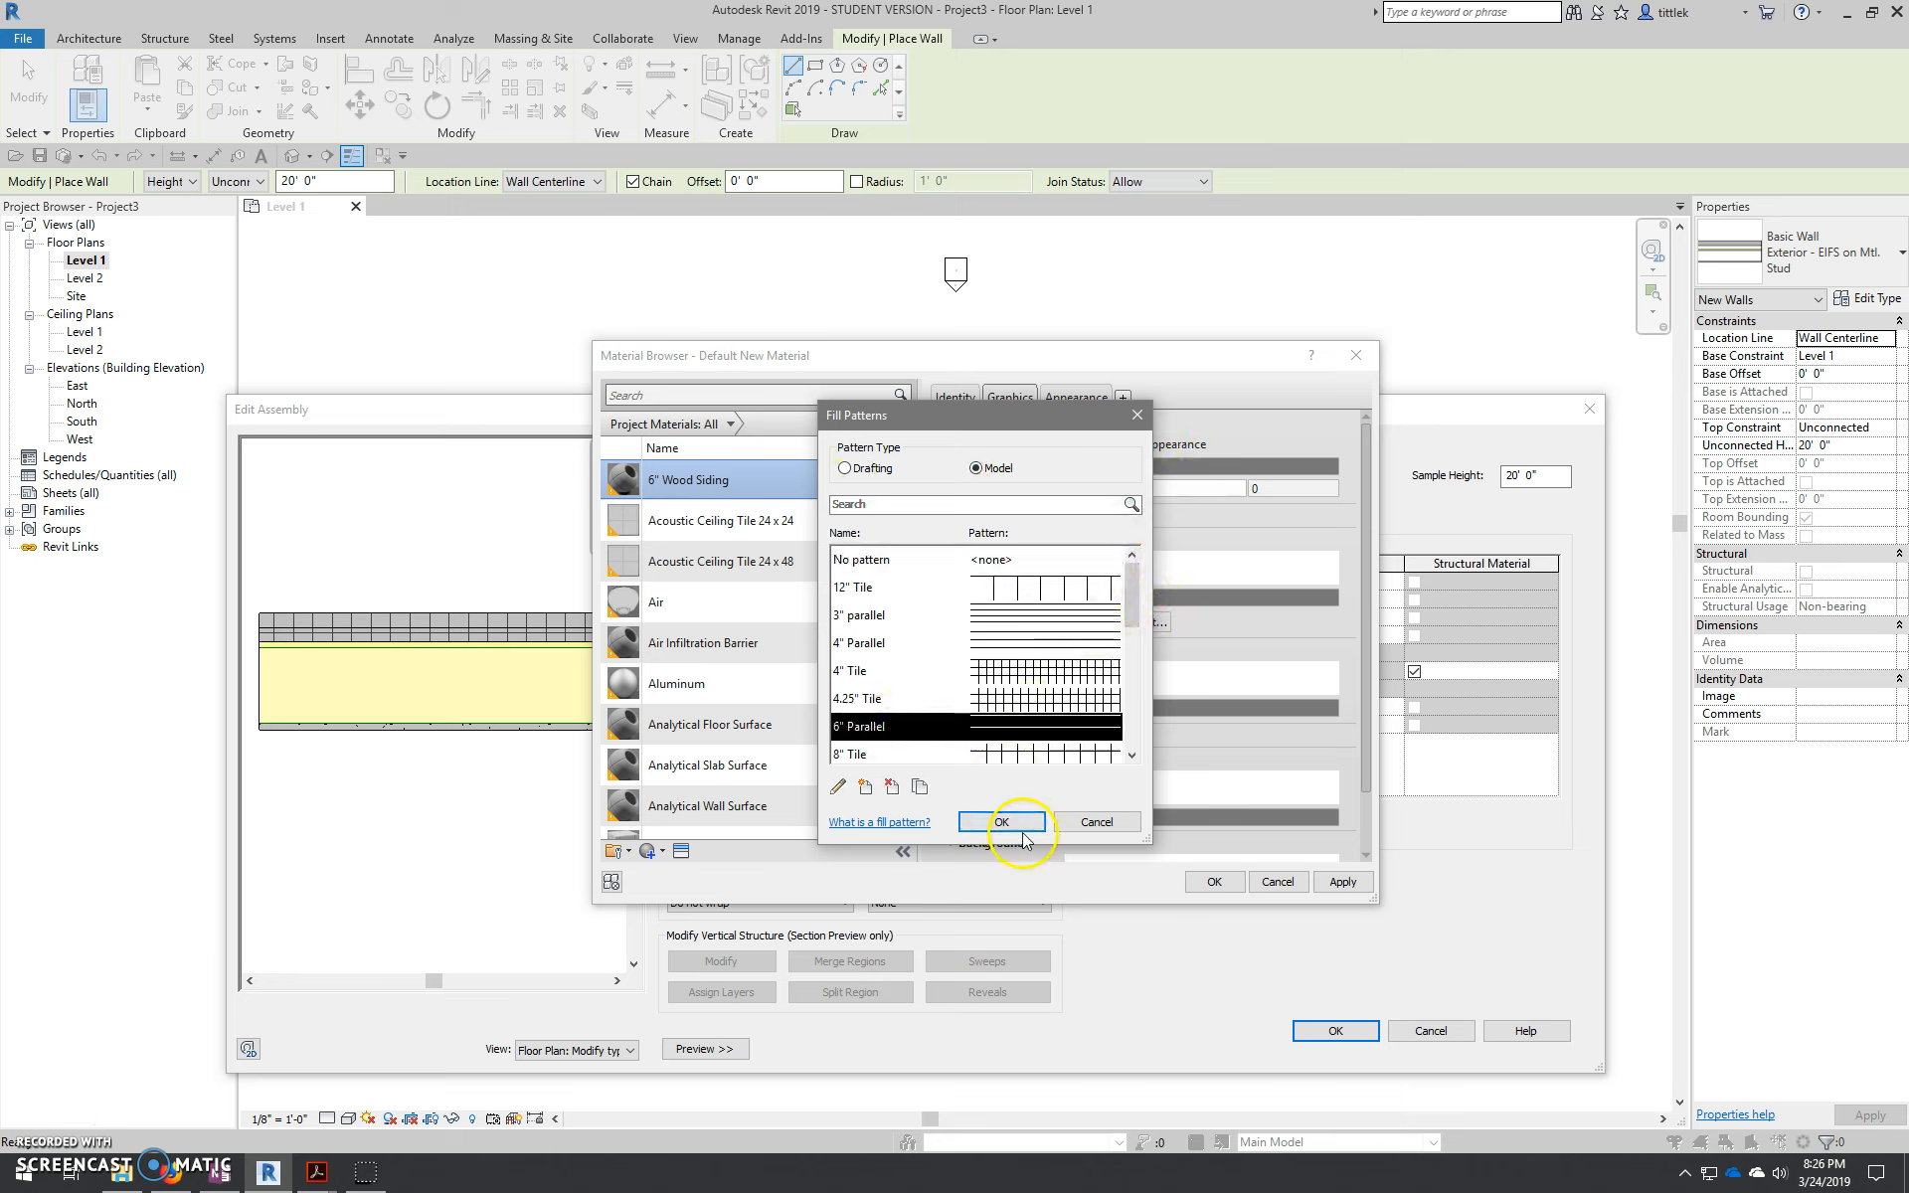
left_click(1226, 597)
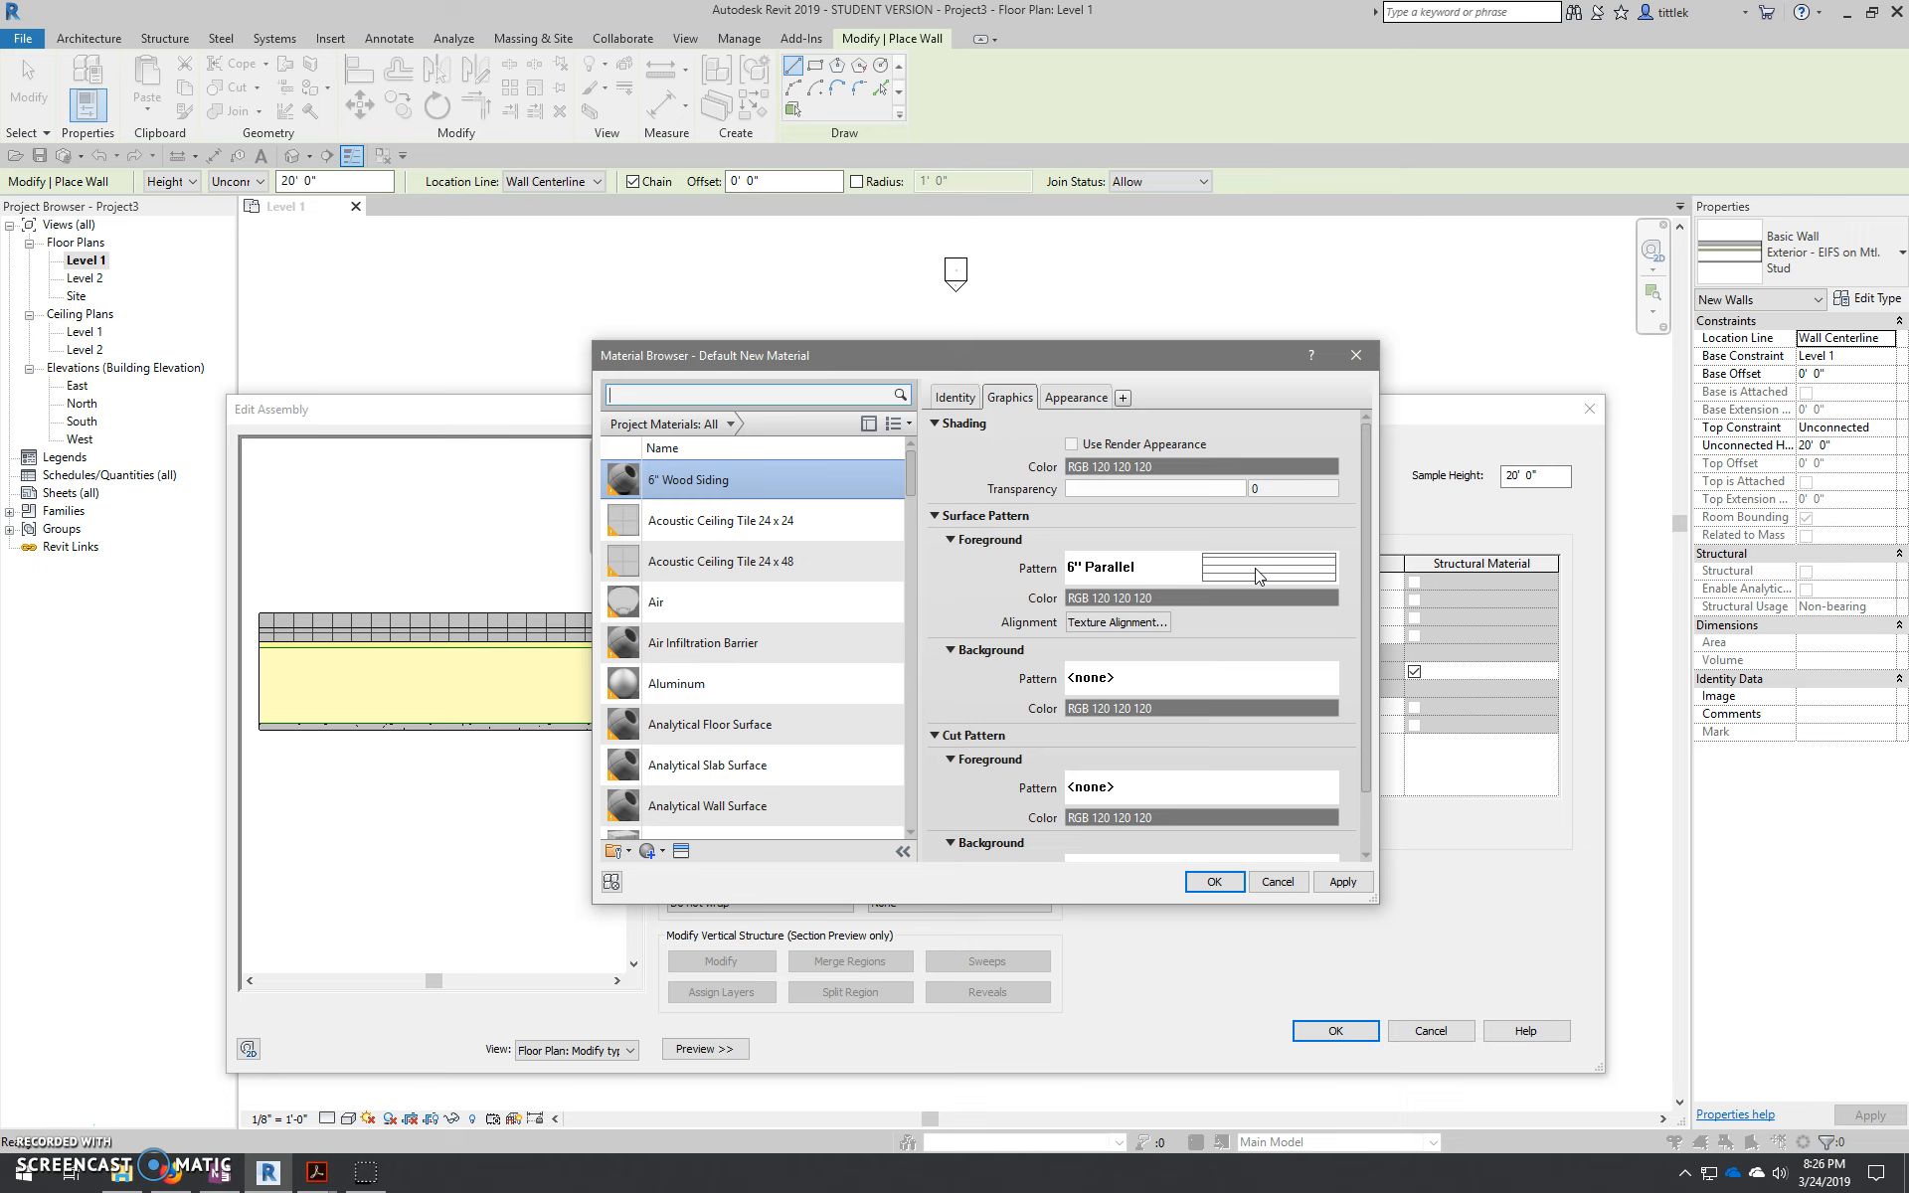
left_click(1215, 882)
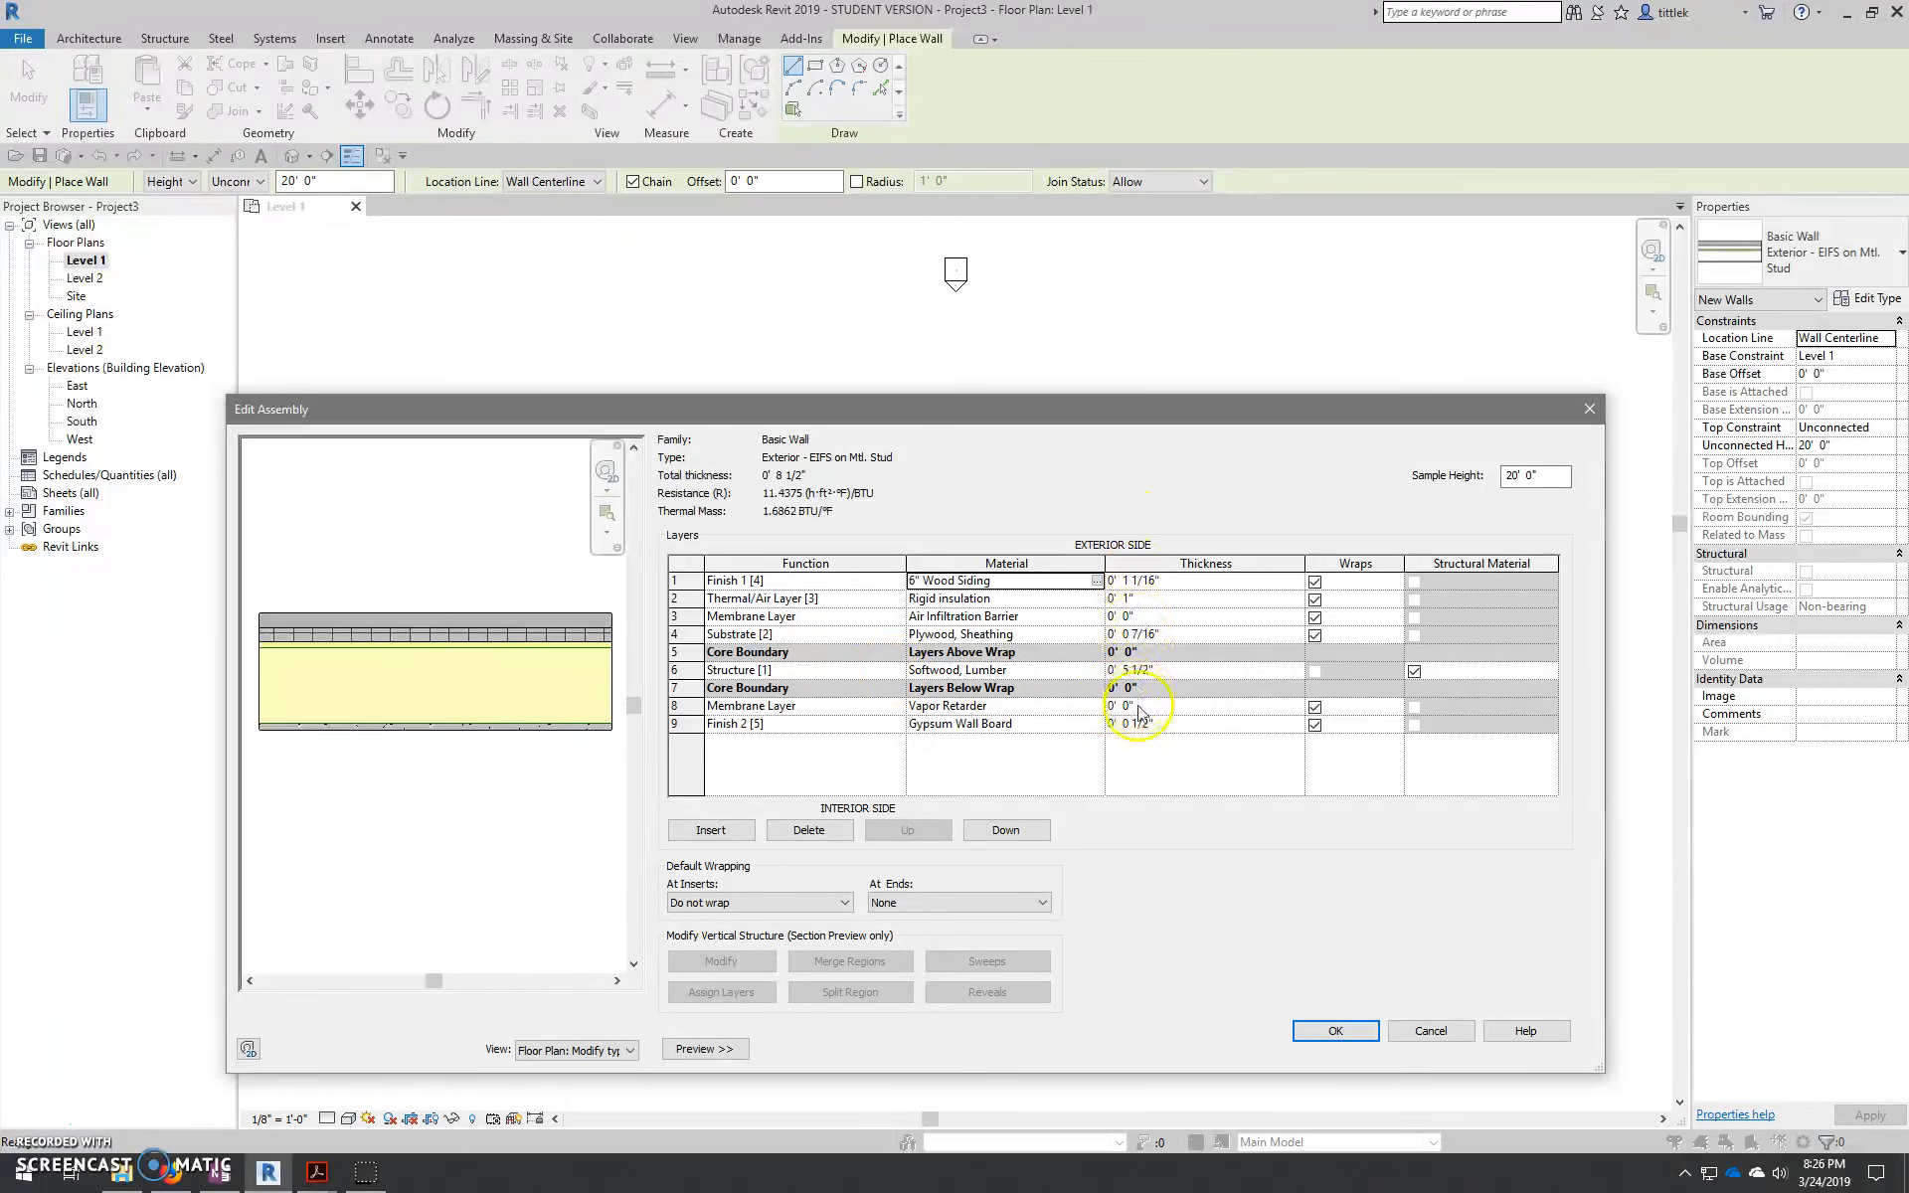
- Accept the edited layer assembly for the wall type
left_click(1337, 1032)
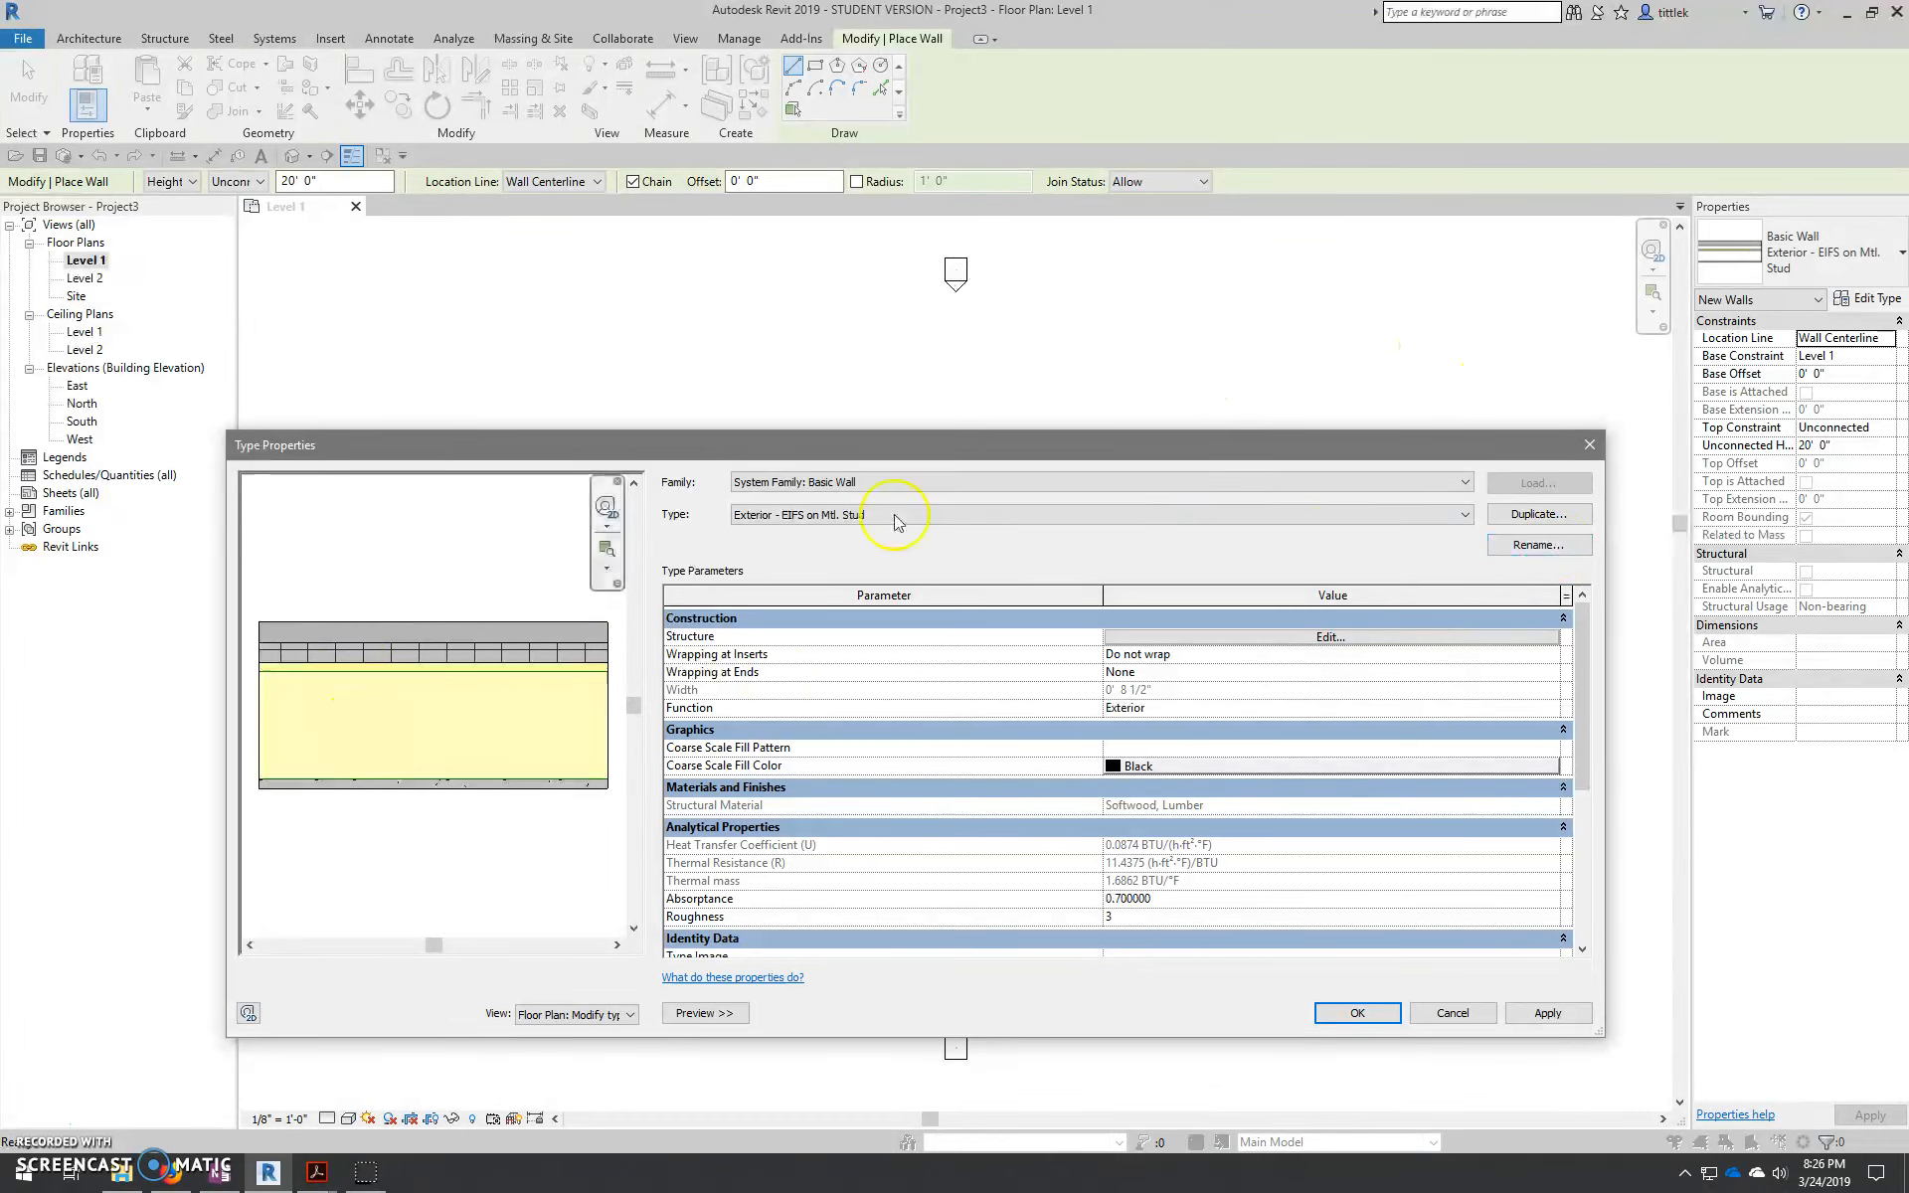
left_click(1537, 546)
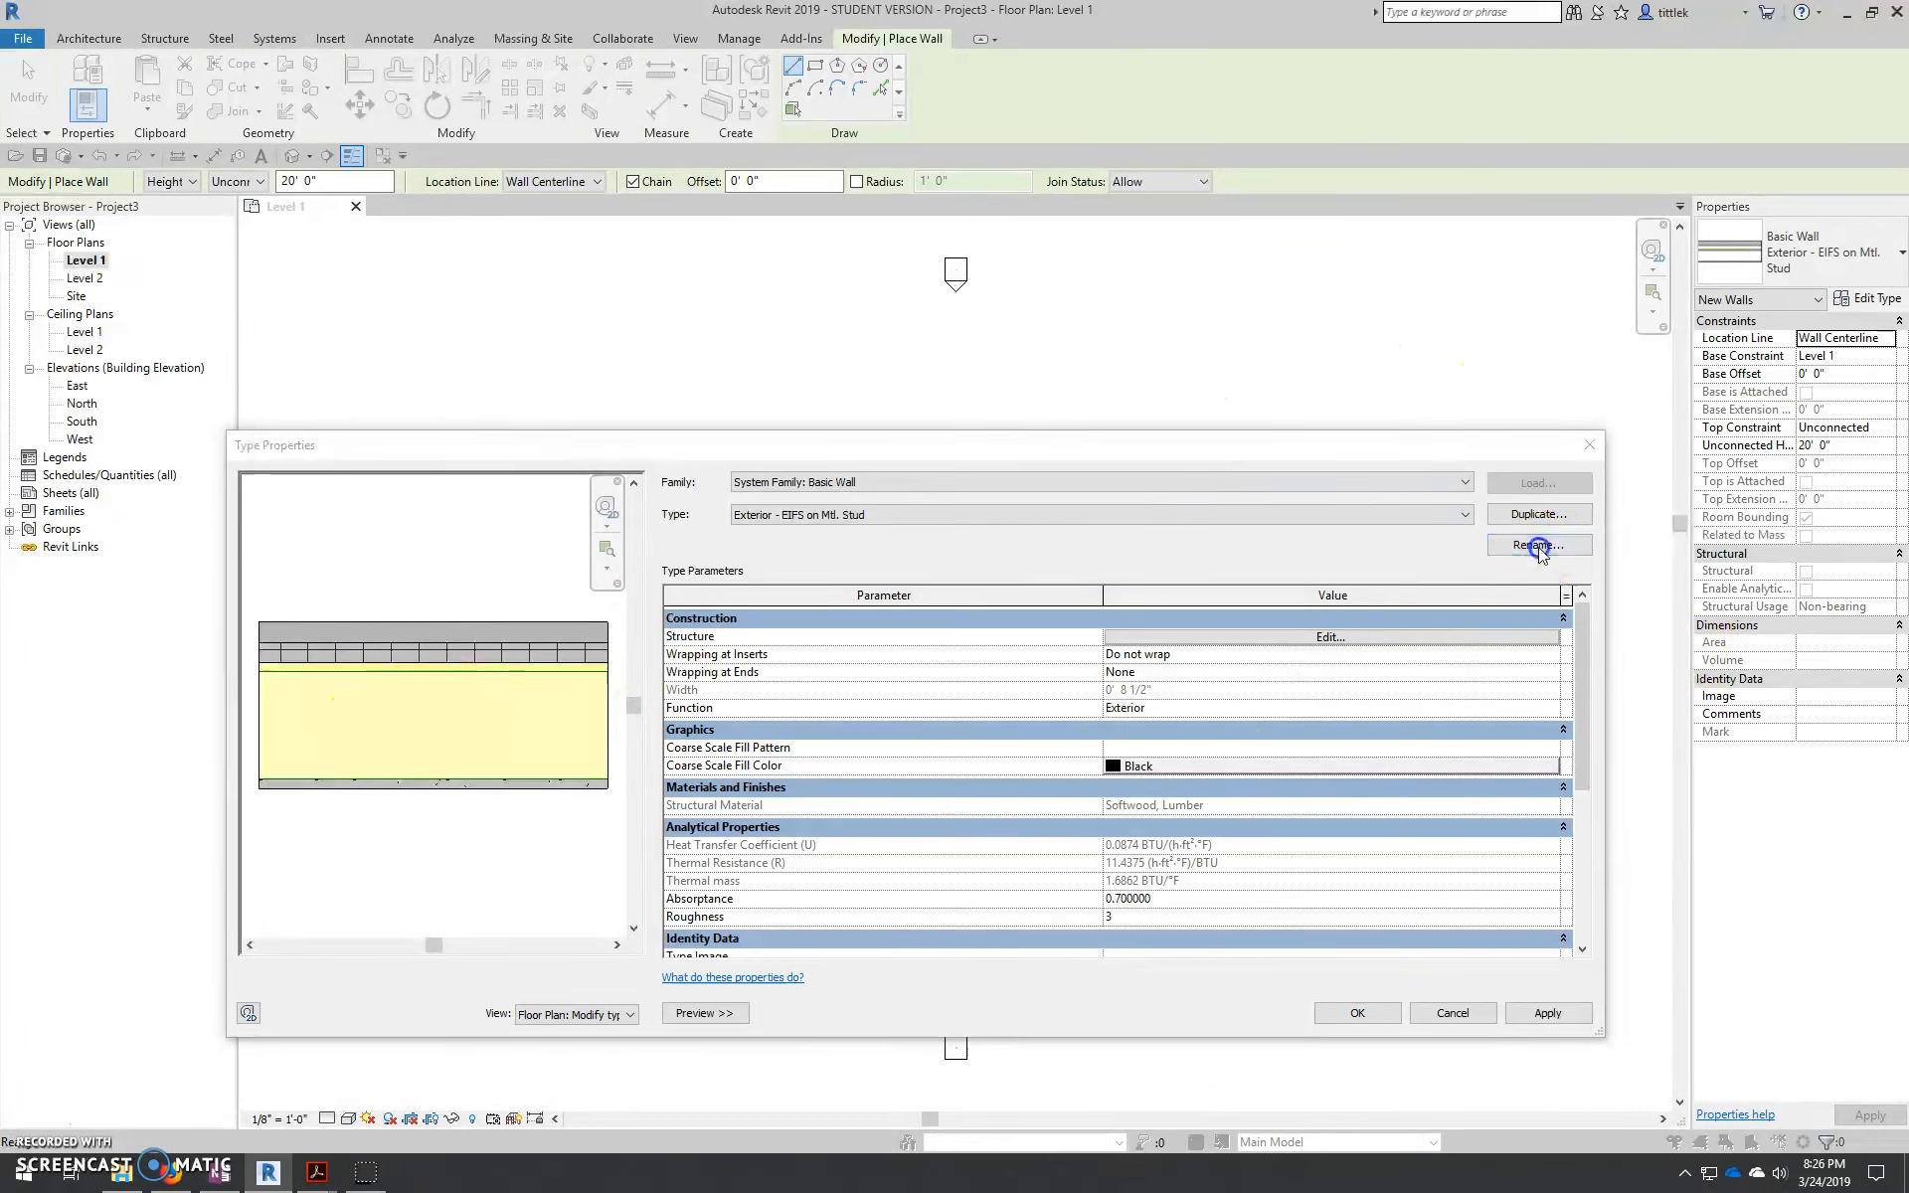
left_click_drag(781, 653, 1053, 650)
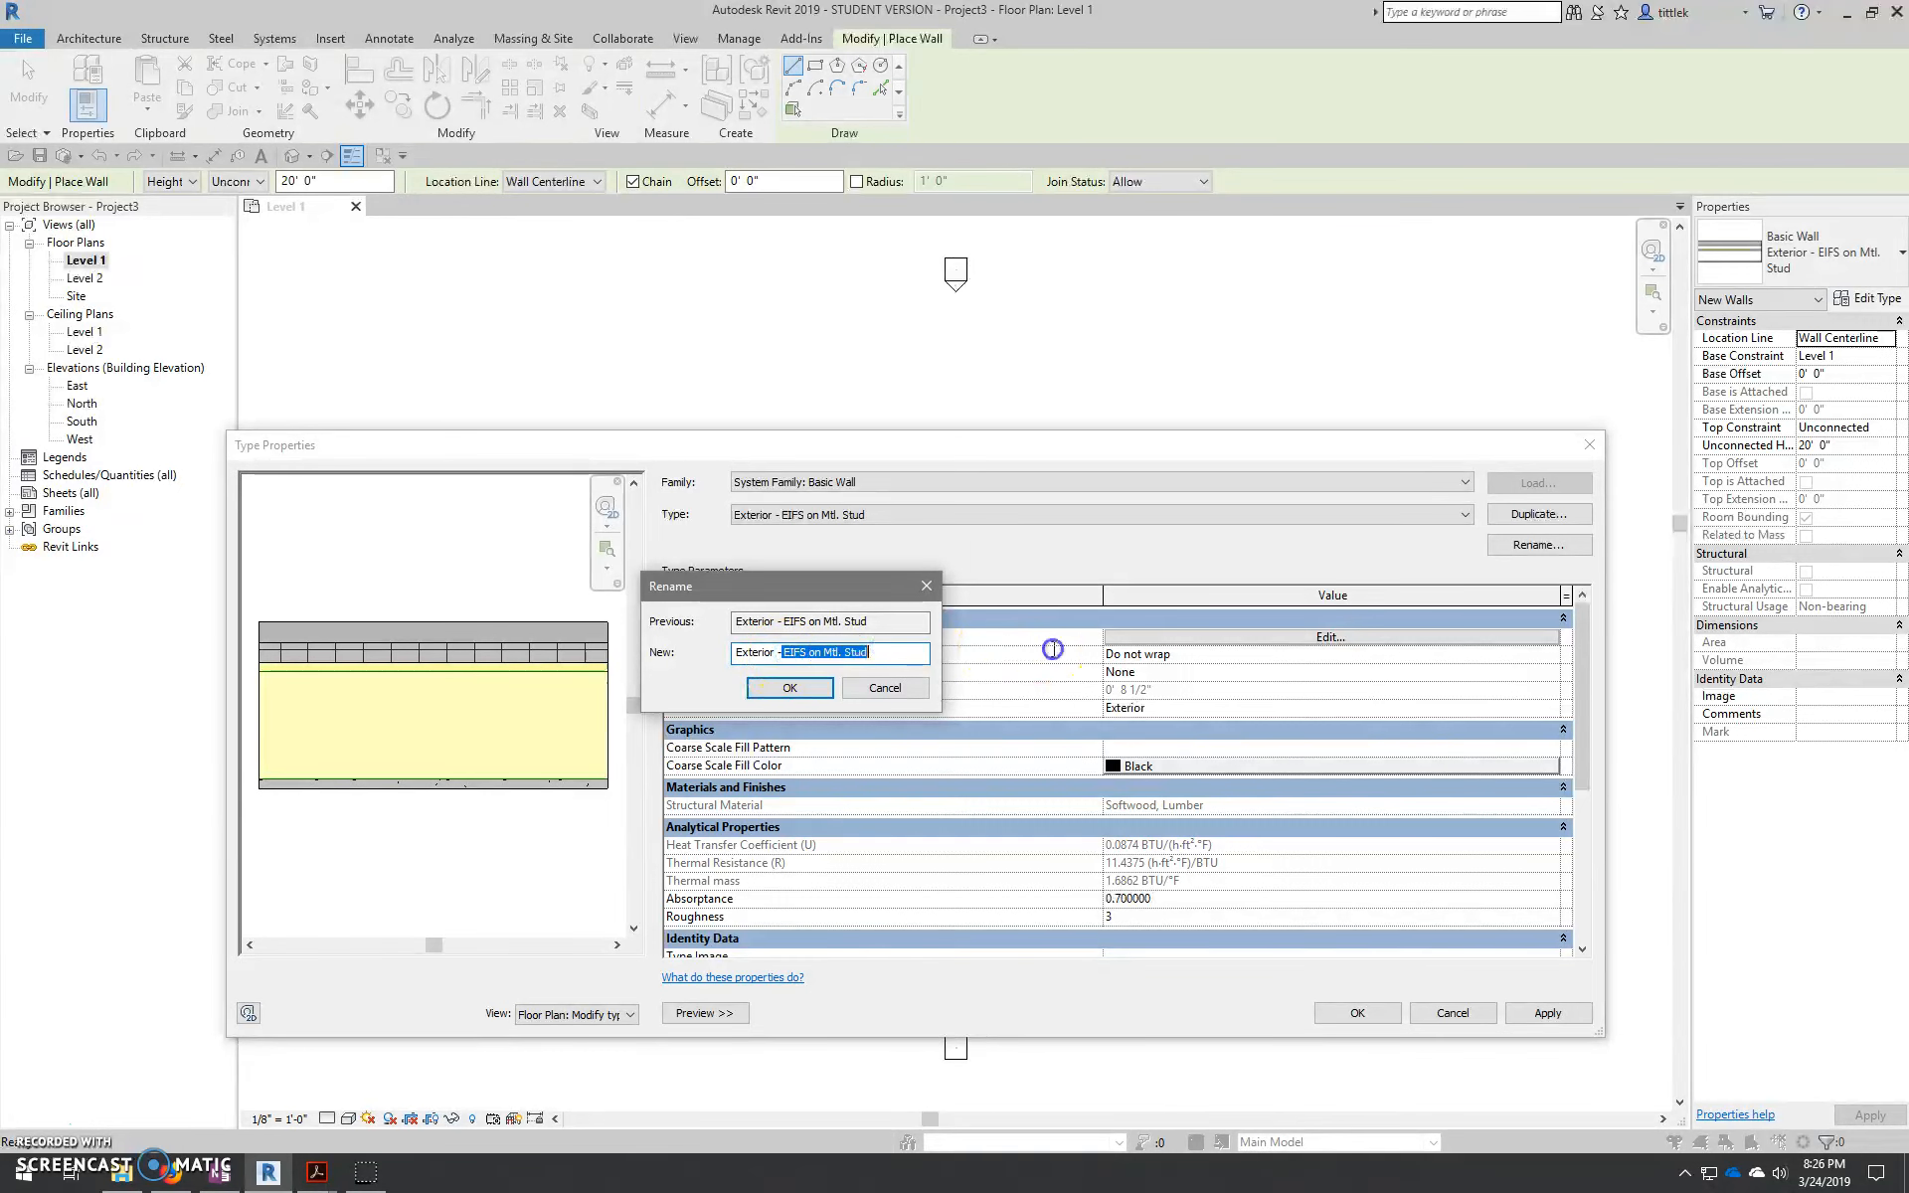
key("BackSpace")
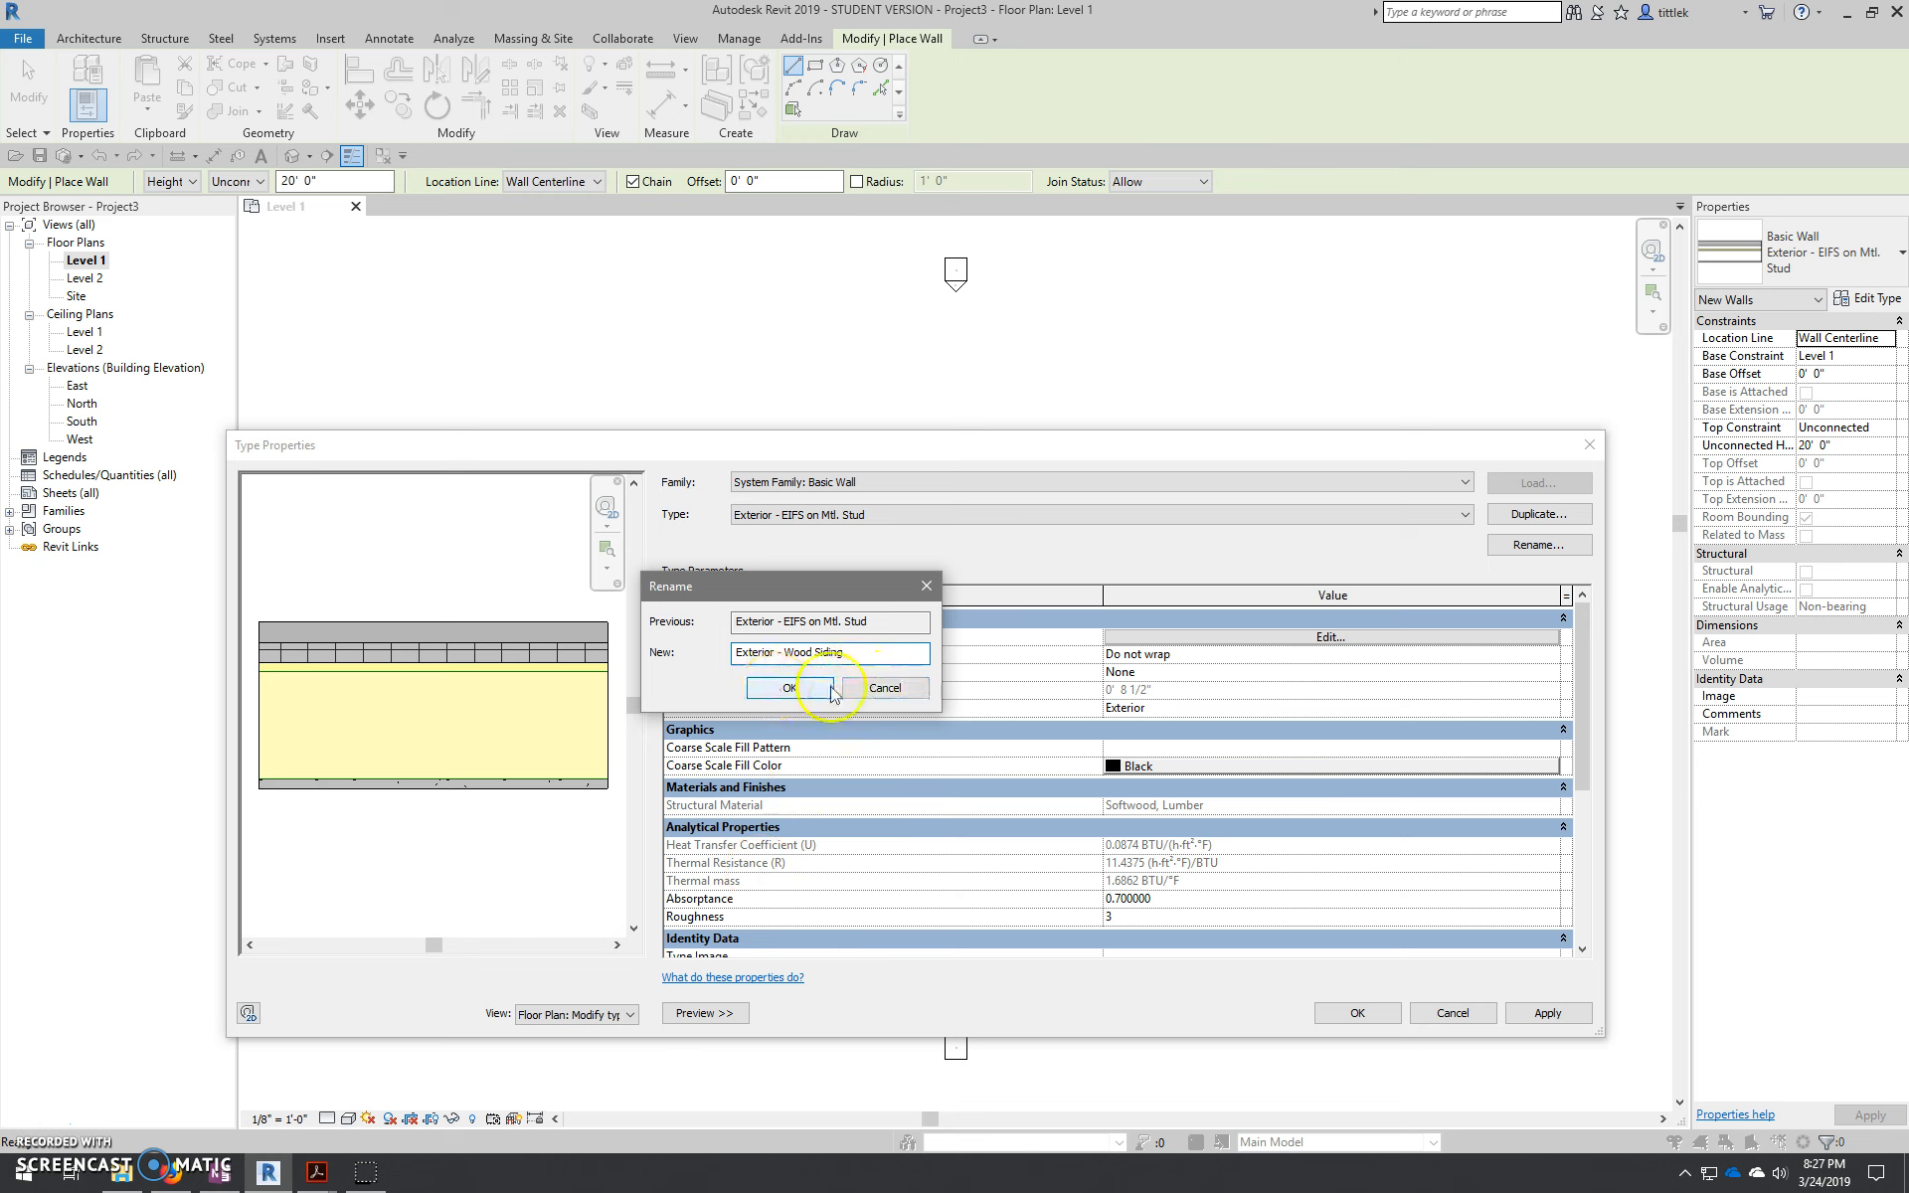
left_click(879, 688)
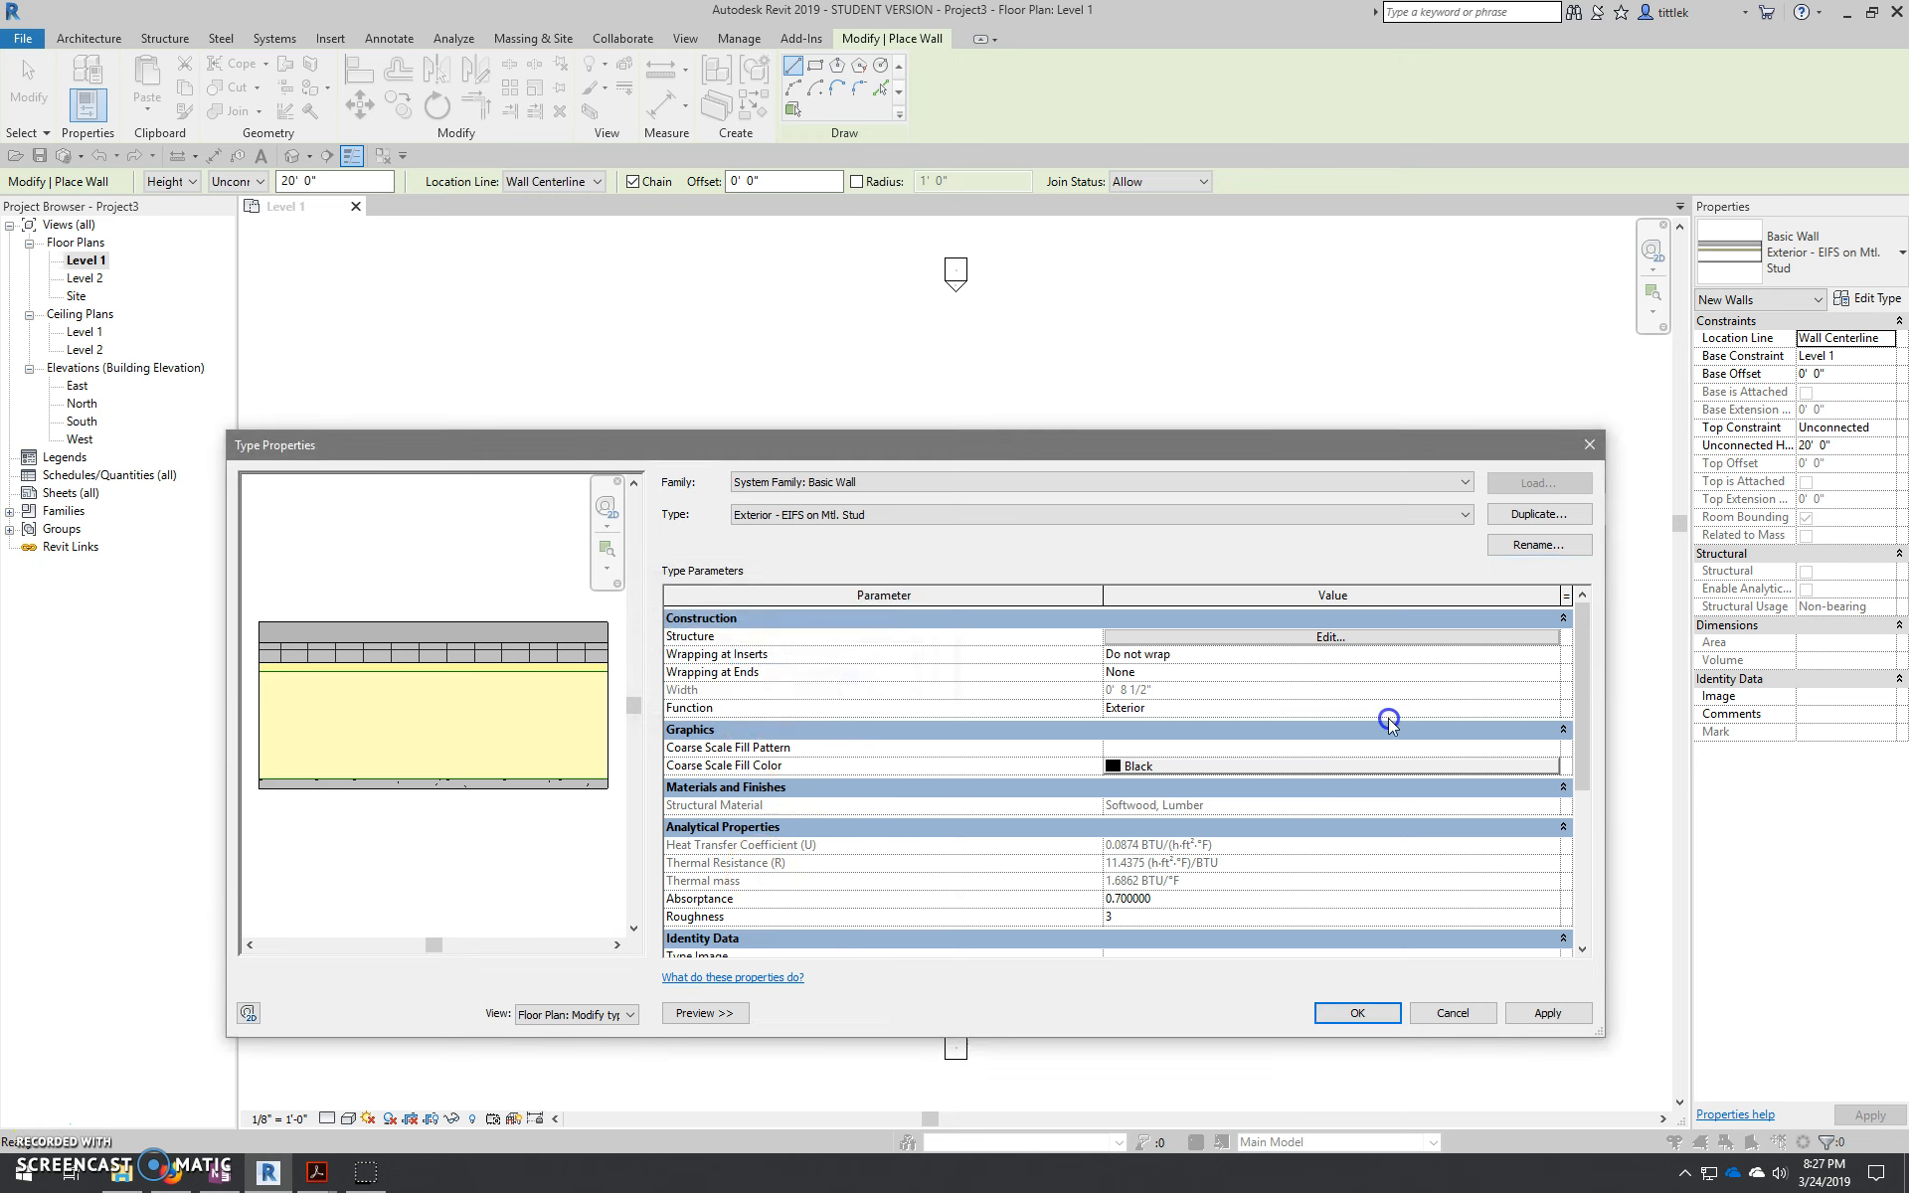
- Rename the wall type as Exterior - Wood Siding, Continious Insul. on 2 x 6 Wood Stud and accept the type properties
left_click(1328, 640)
left_click(1502, 546)
left_click(813, 653)
left_click_drag(785, 652, 970, 653)
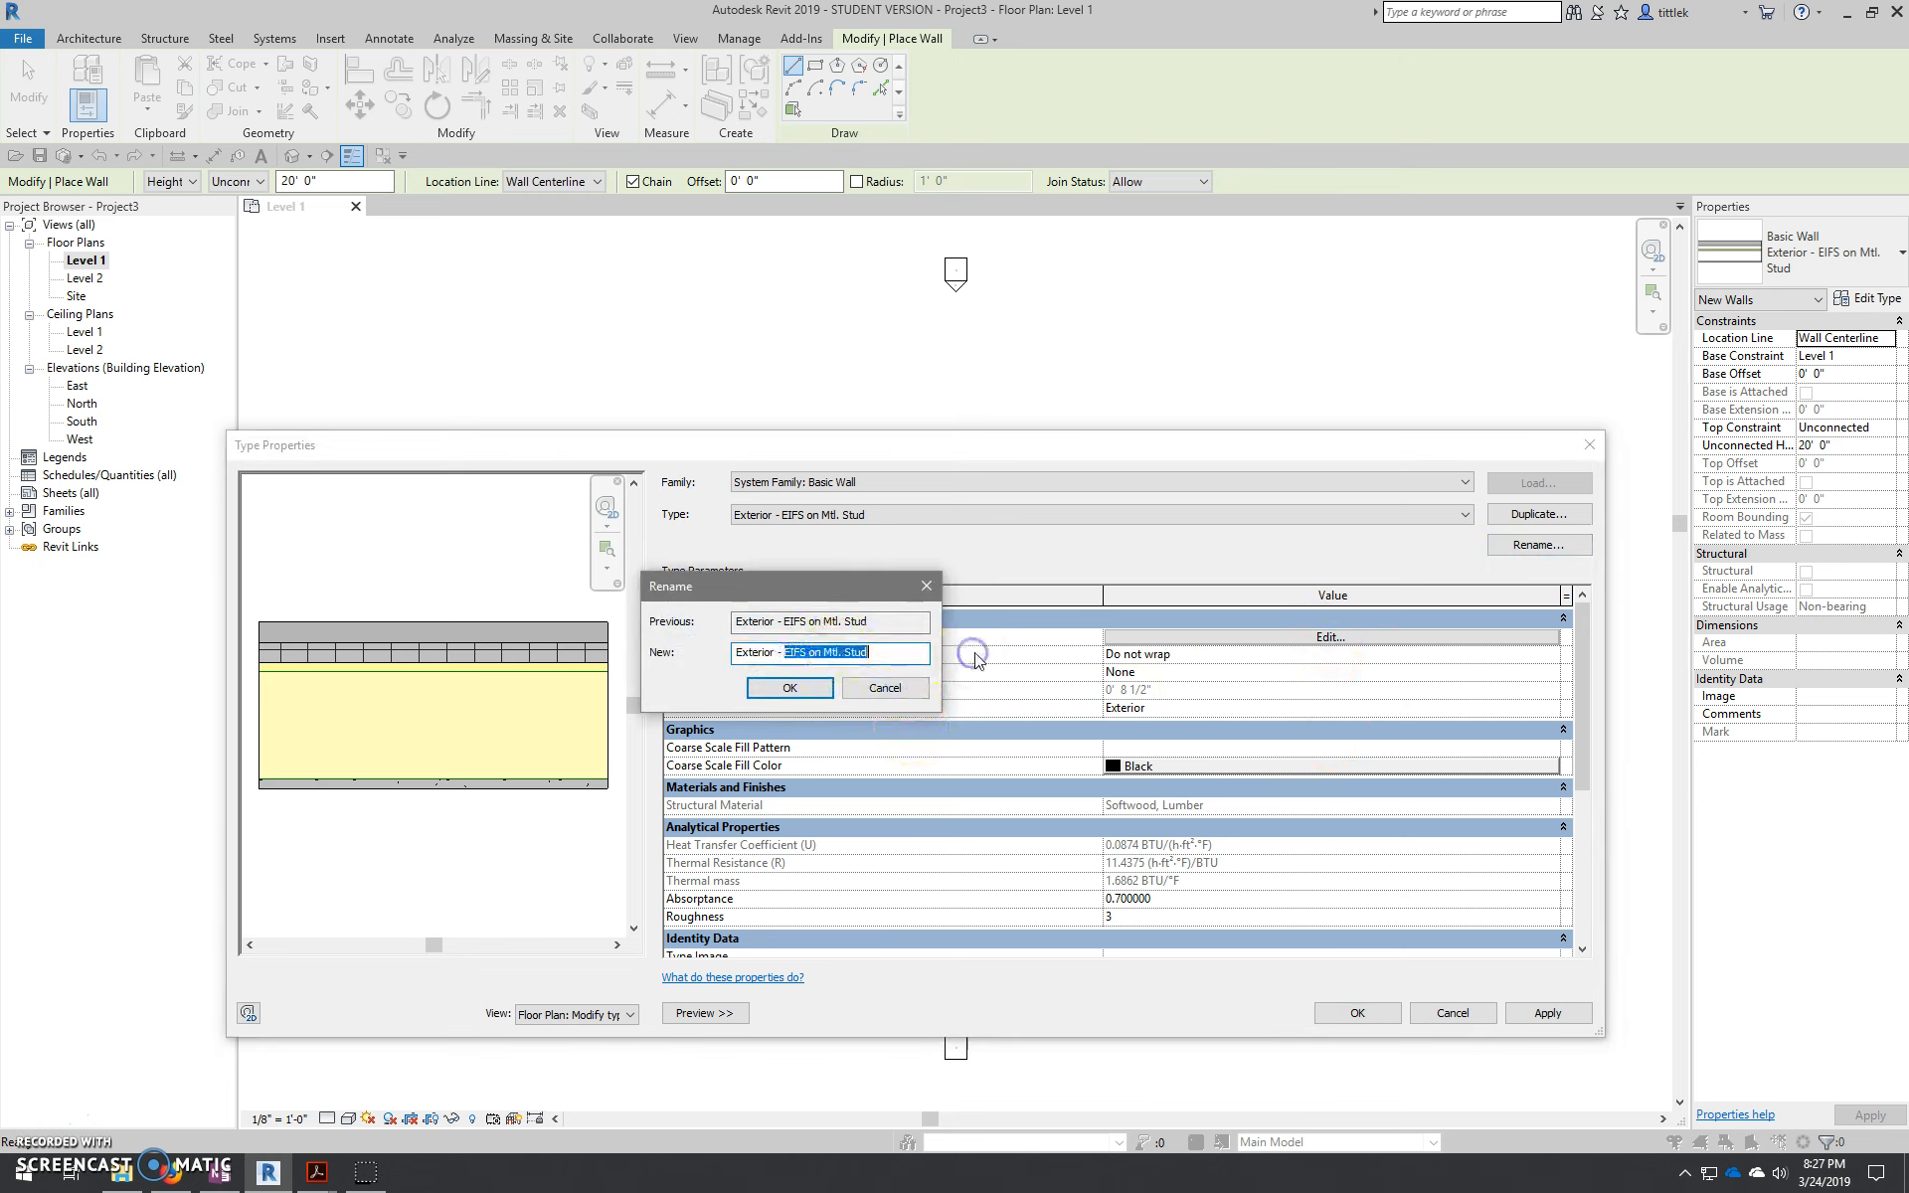
type("Wi")
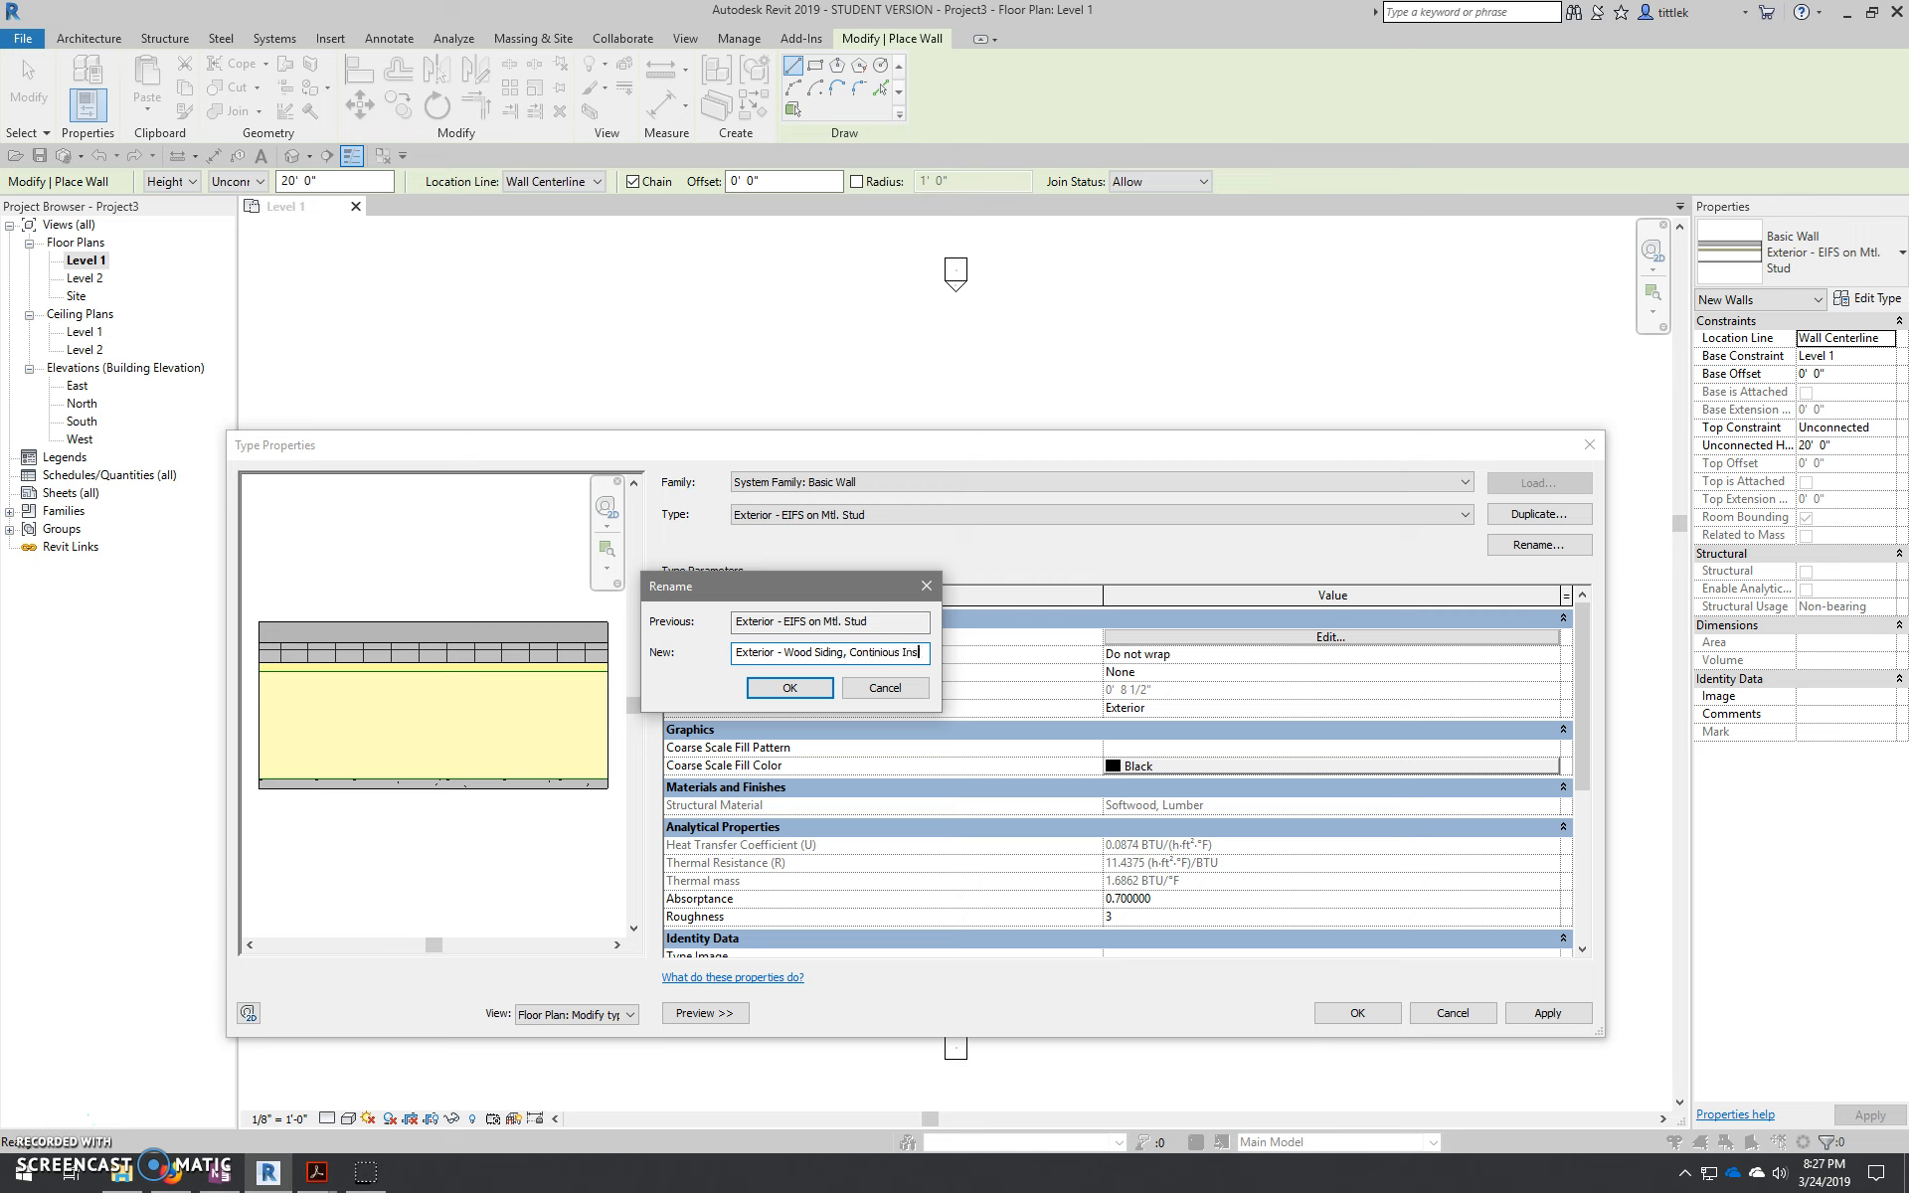
type("l. on 2 x 6 Wood Stud")
left_click(781, 652)
left_click_drag(743, 653, 612, 642)
left_click(759, 652)
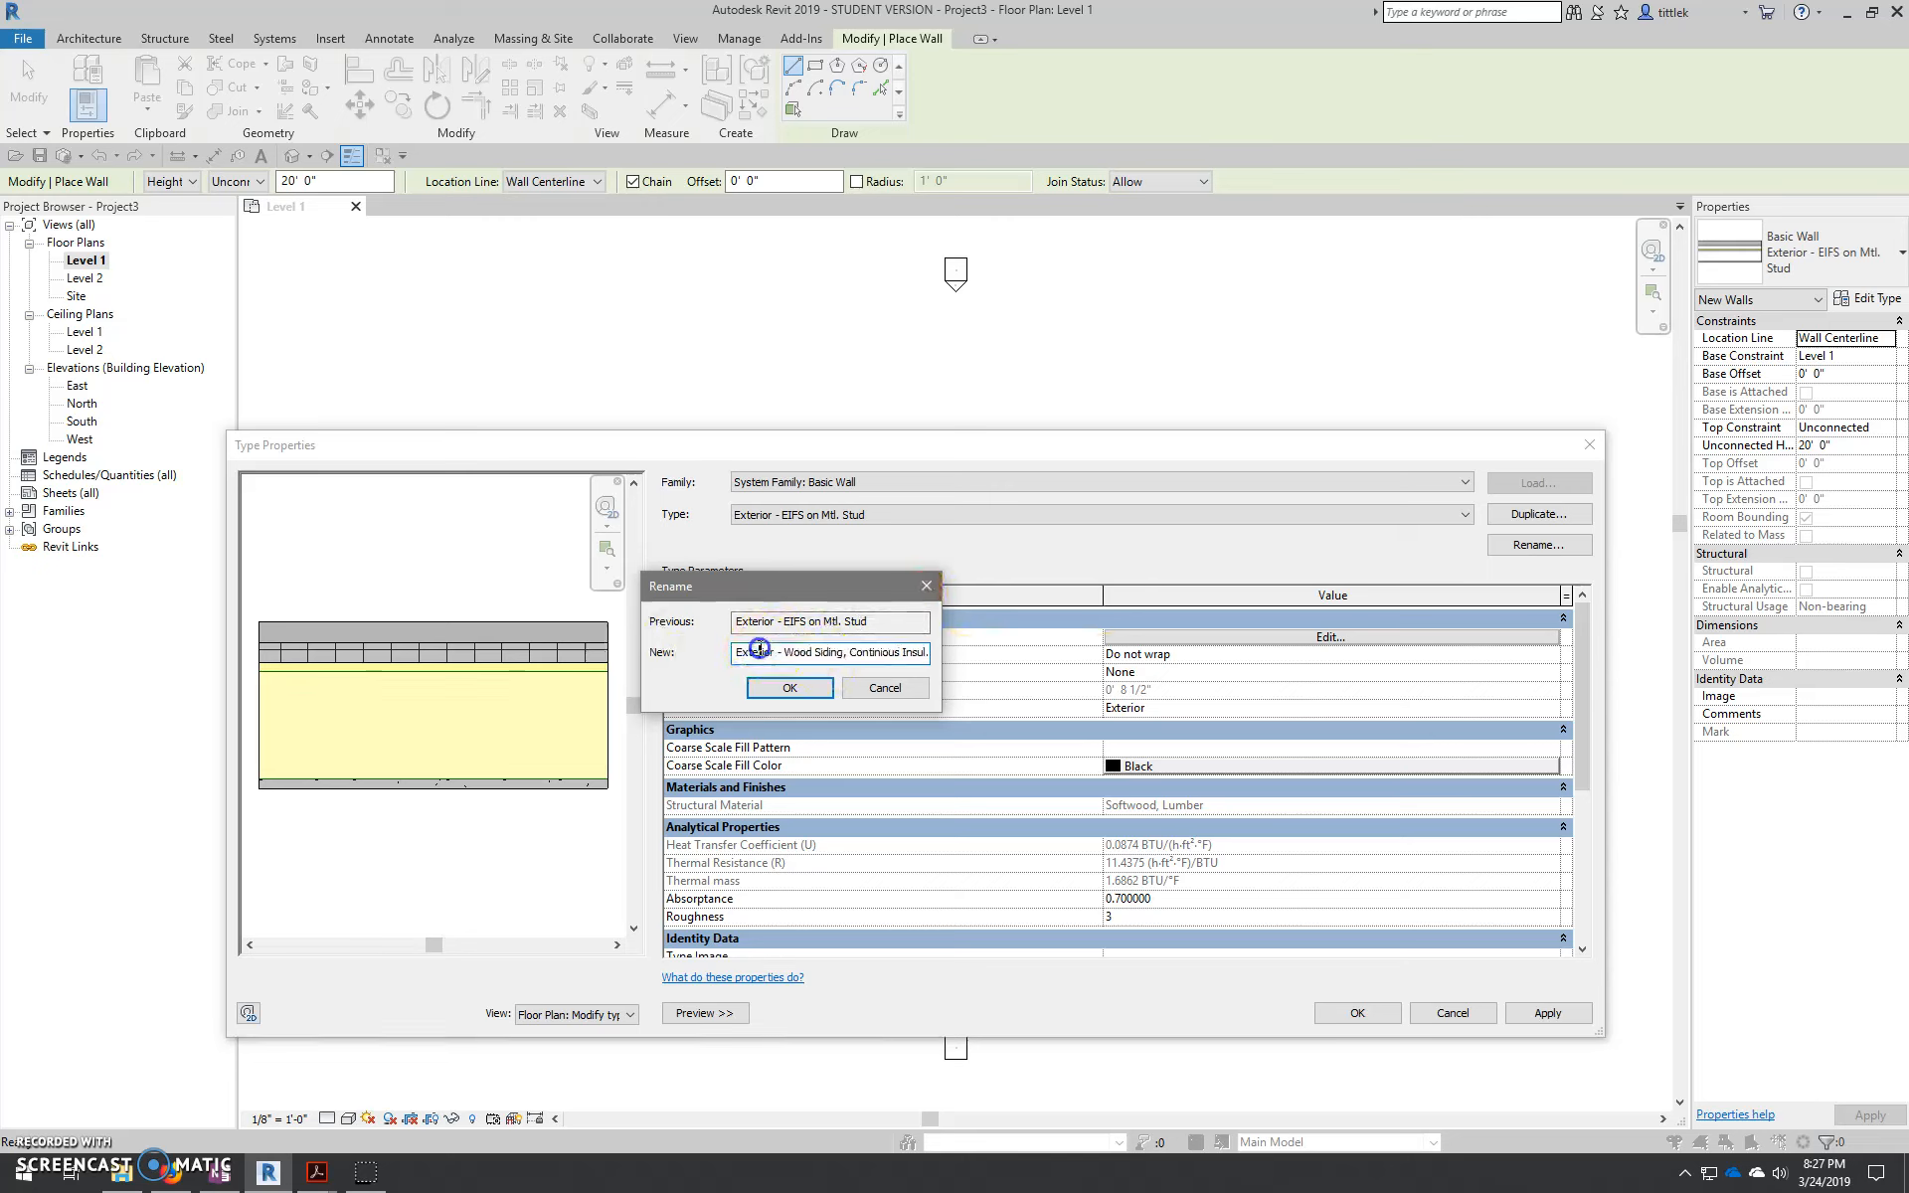
left_click(790, 689)
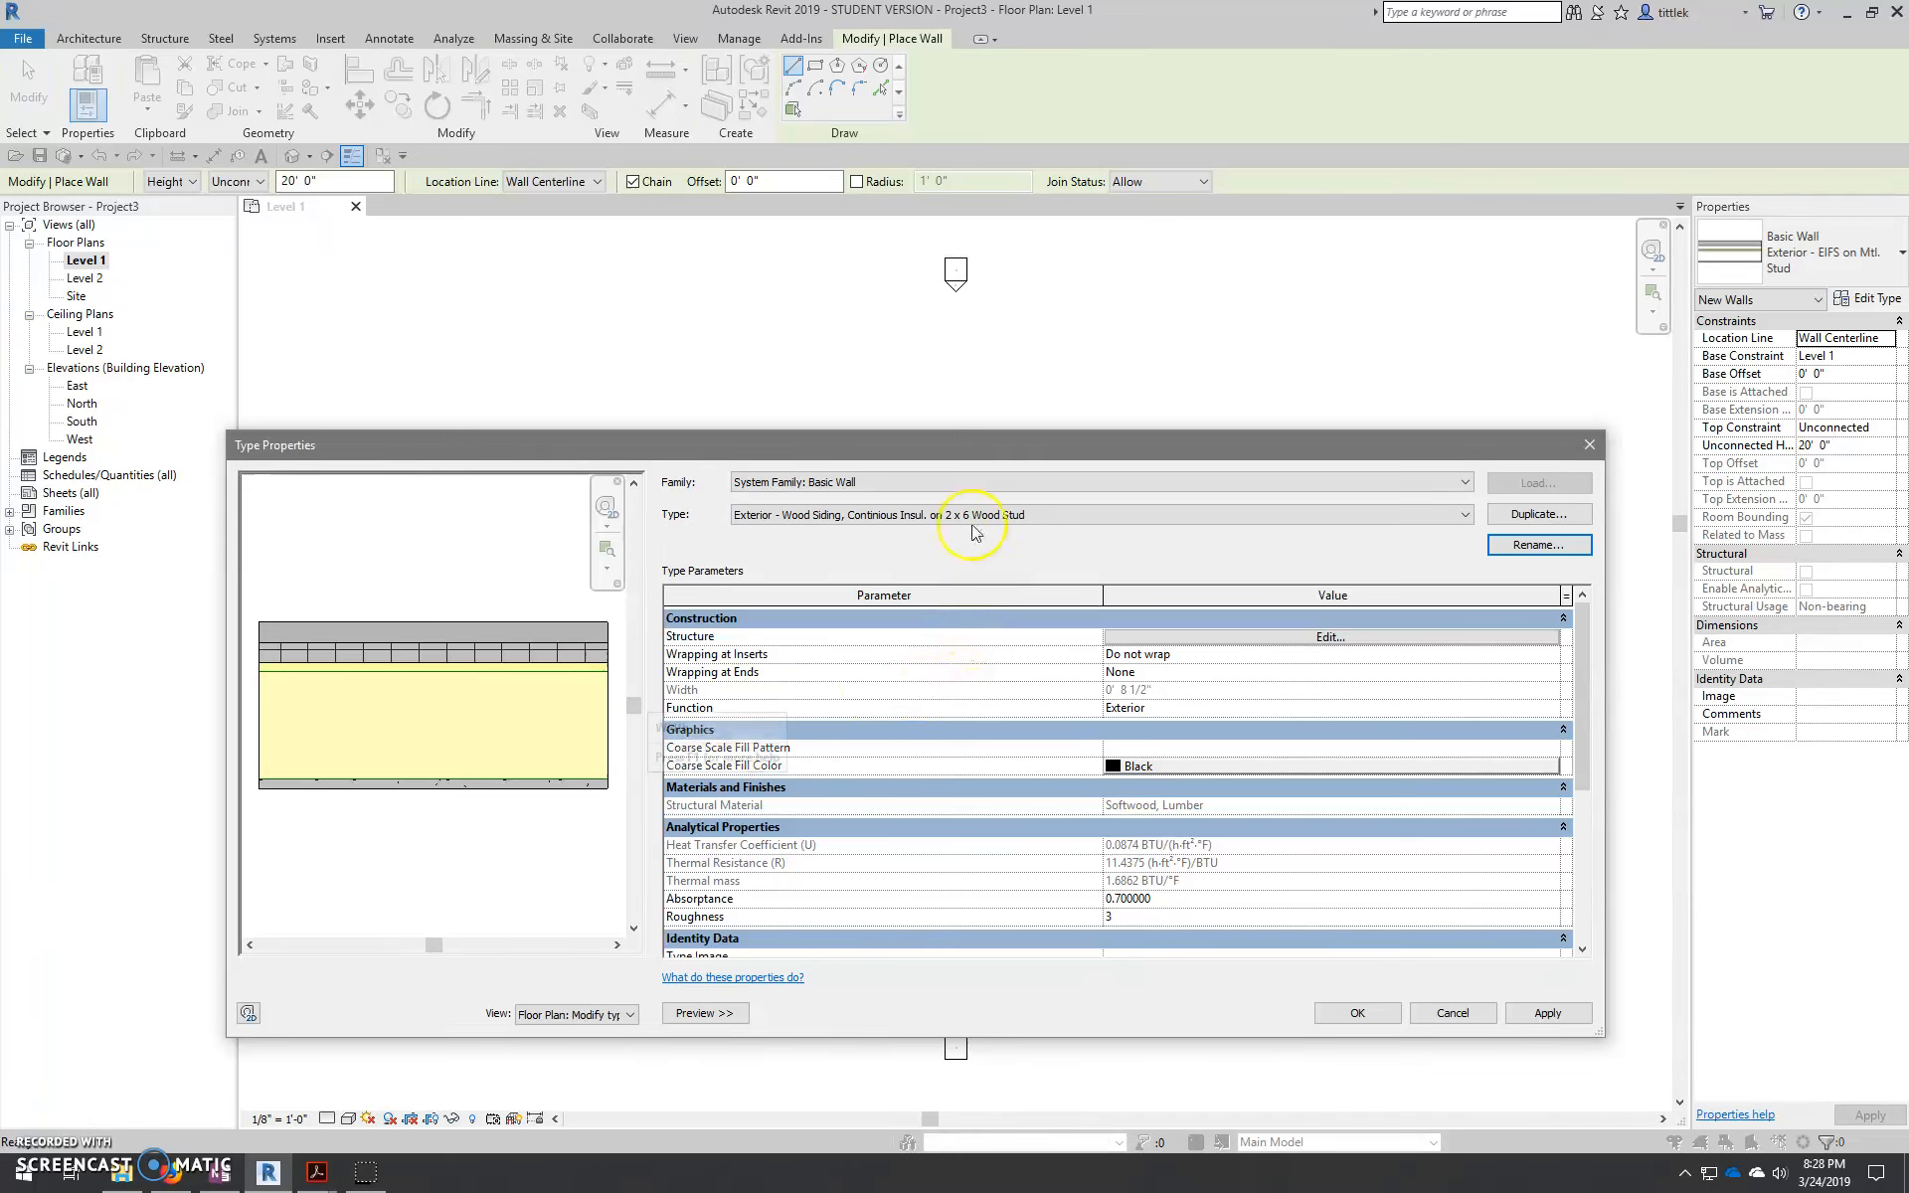
left_click(1356, 1013)
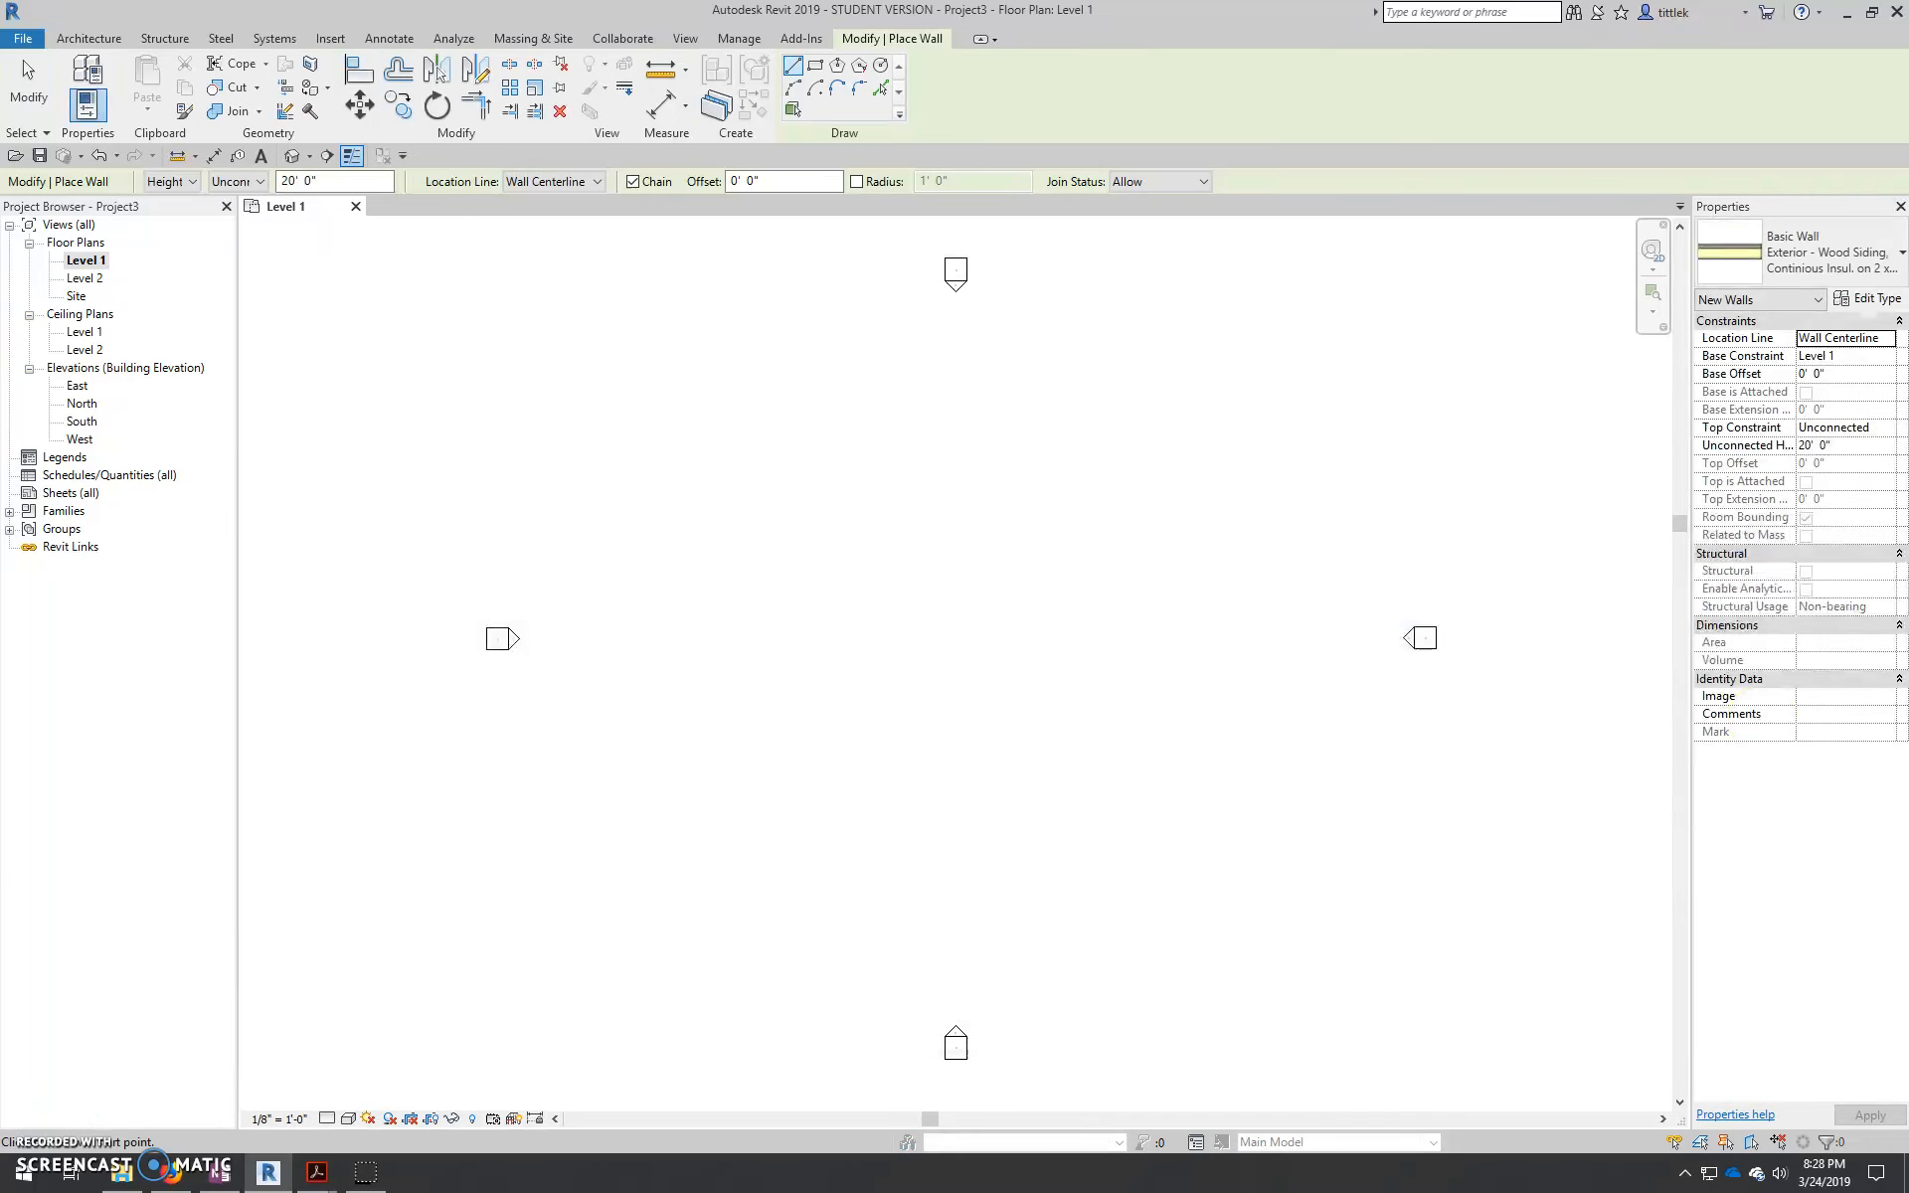
- Set the new walls' location line to Finish Face: Exterior and their top constraint to Up to level: Level 2
left_click(1842, 263)
left_click(1885, 338)
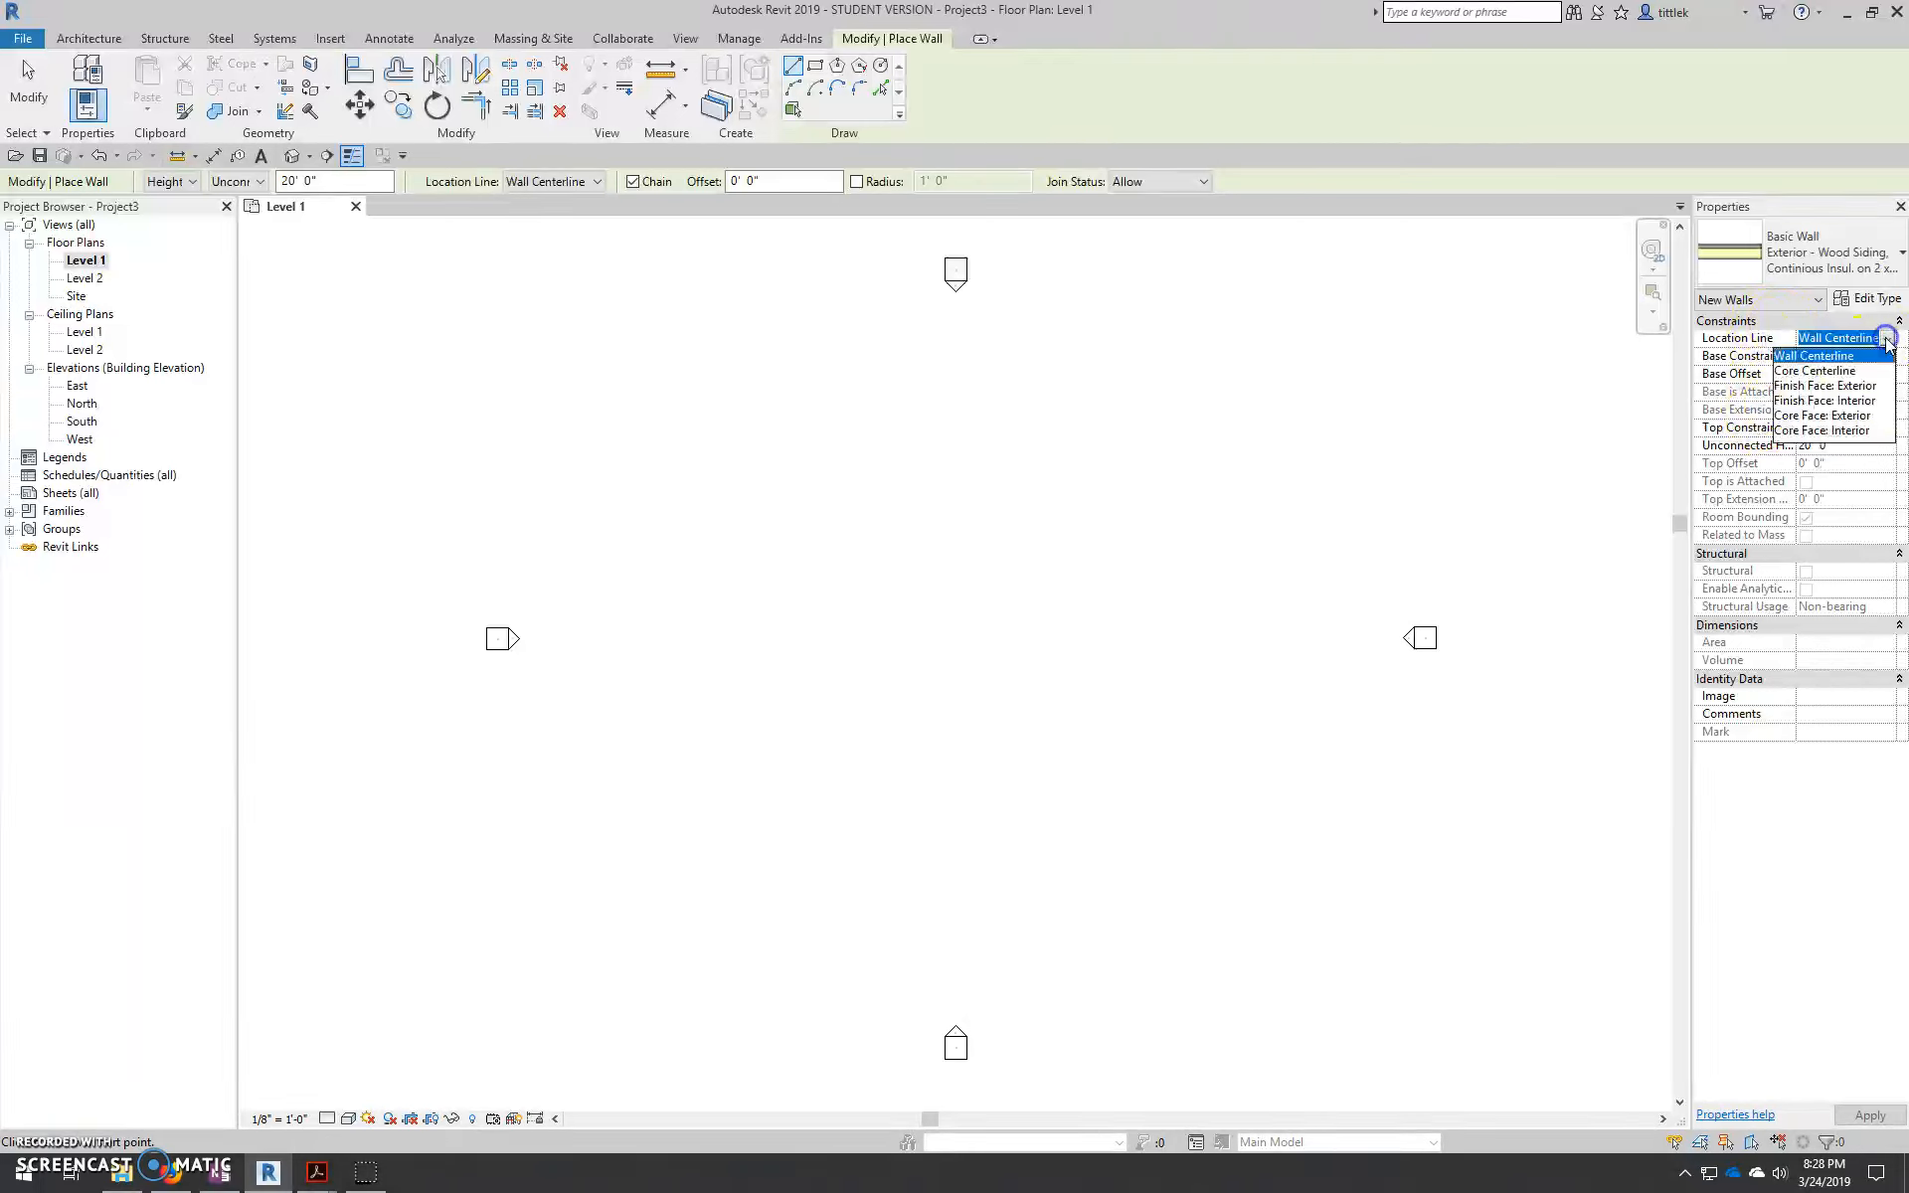
left_click(1864, 386)
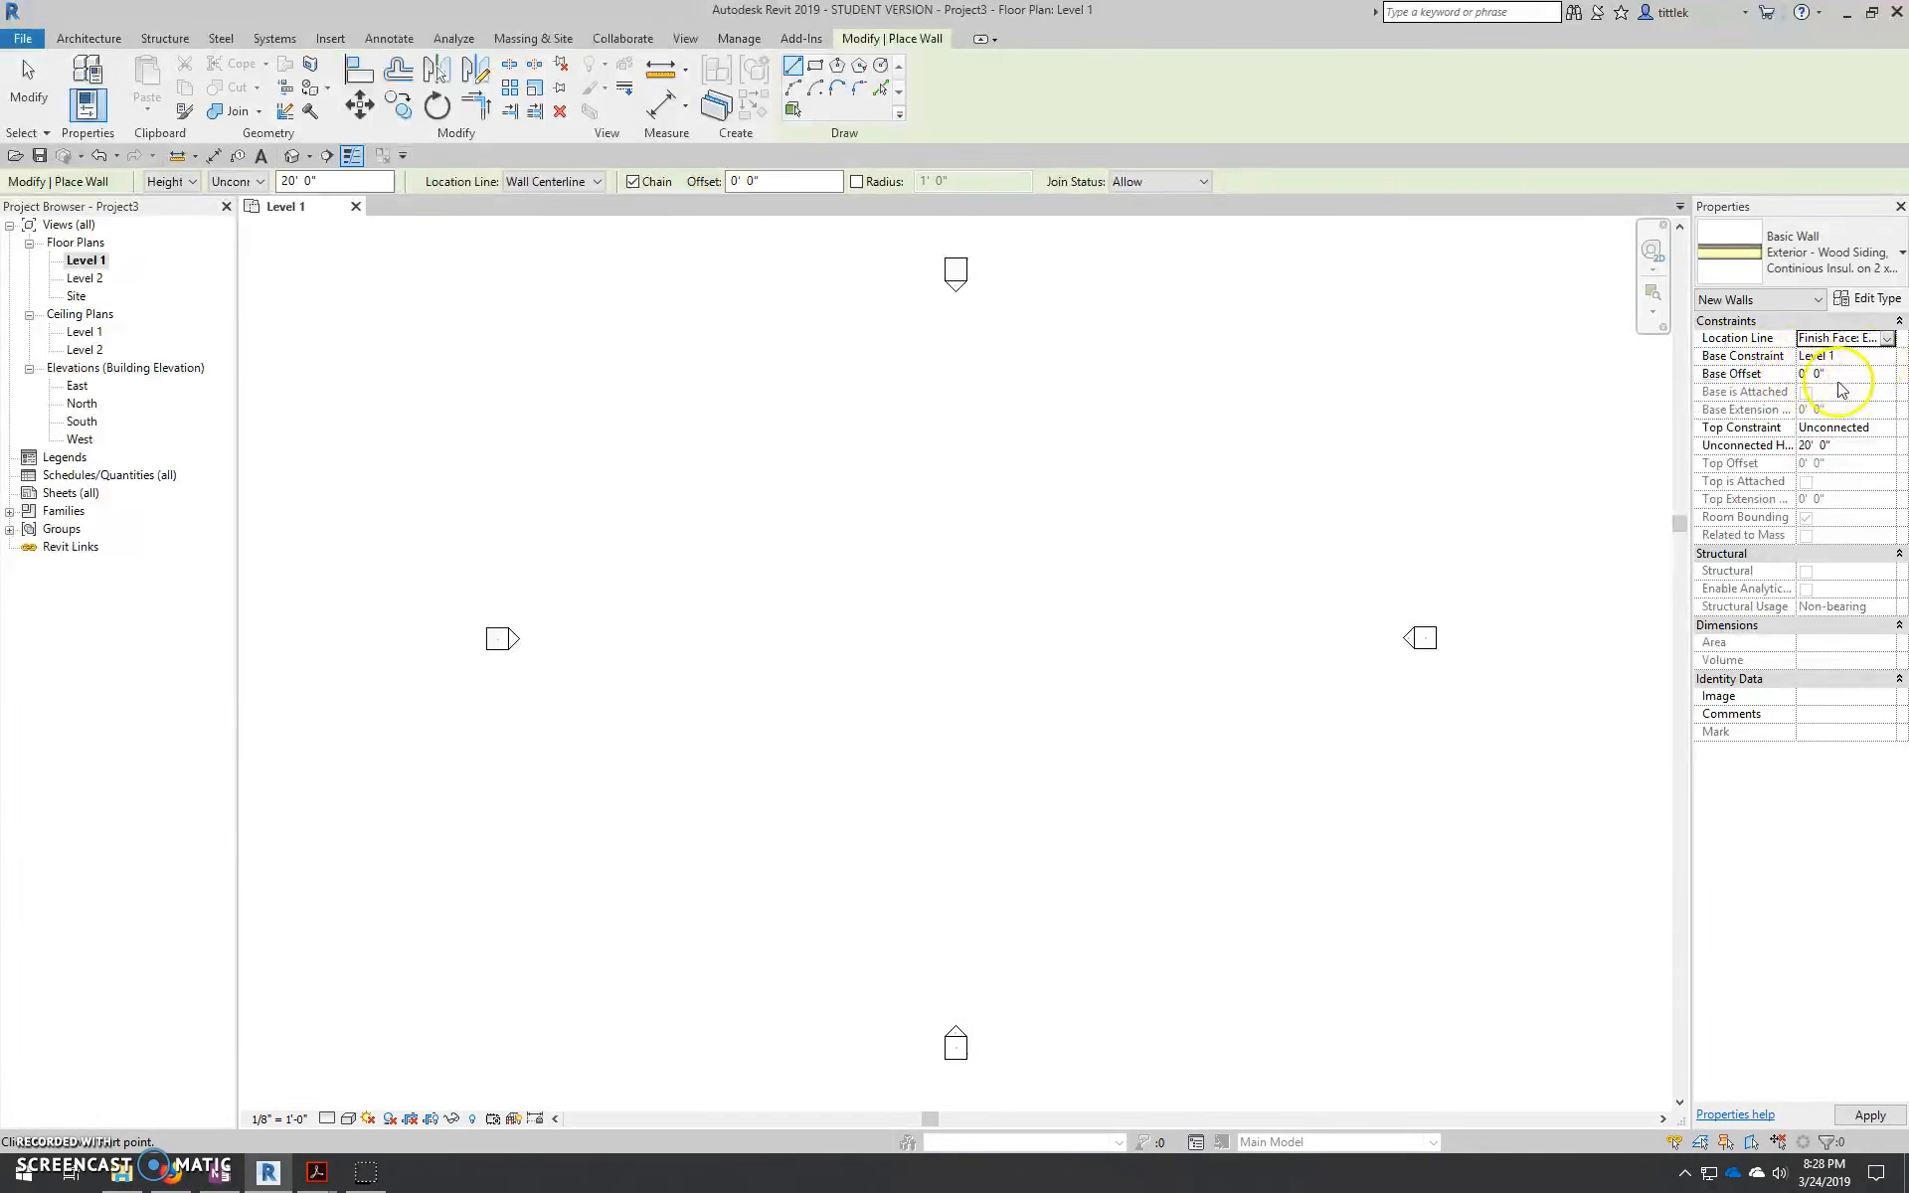
left_click(1887, 429)
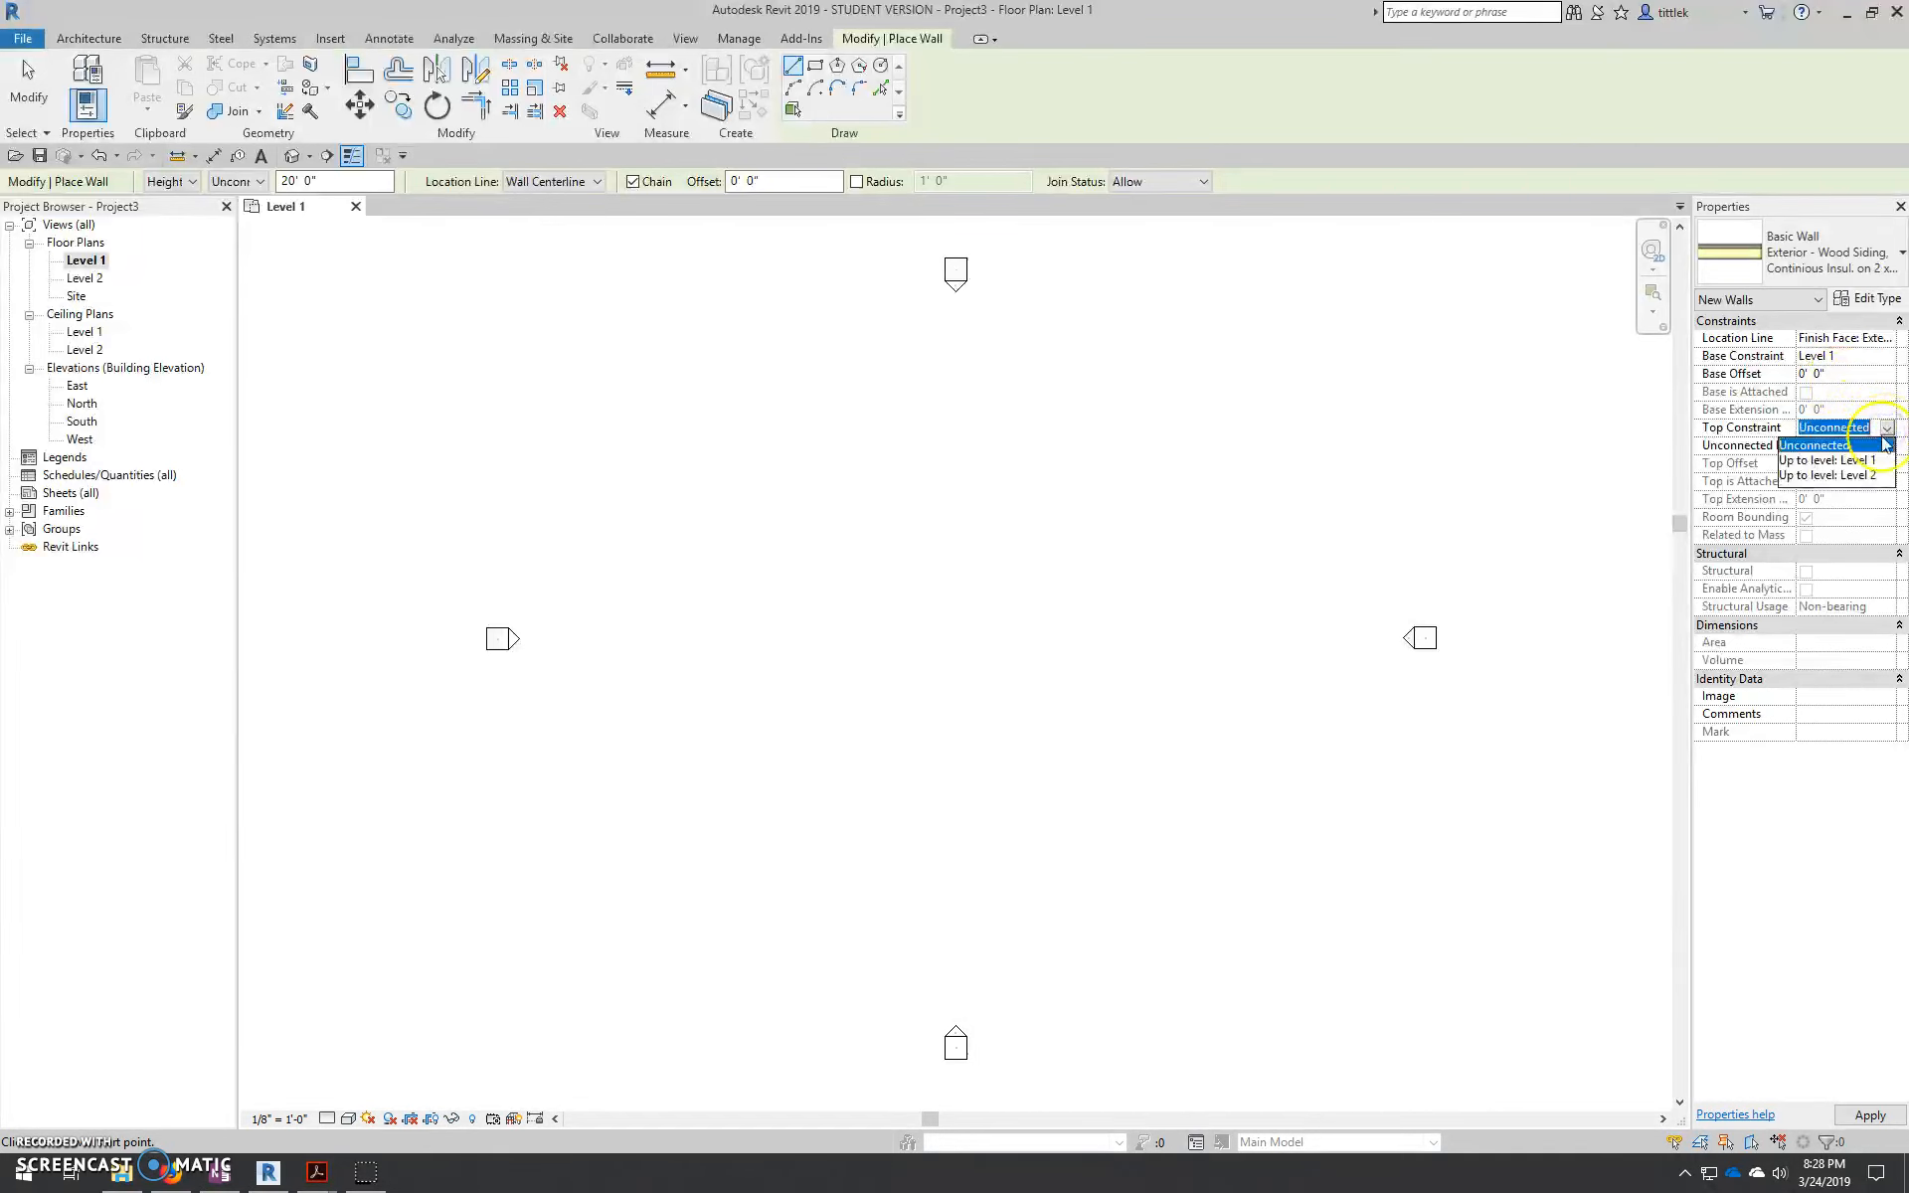
left_click(1863, 476)
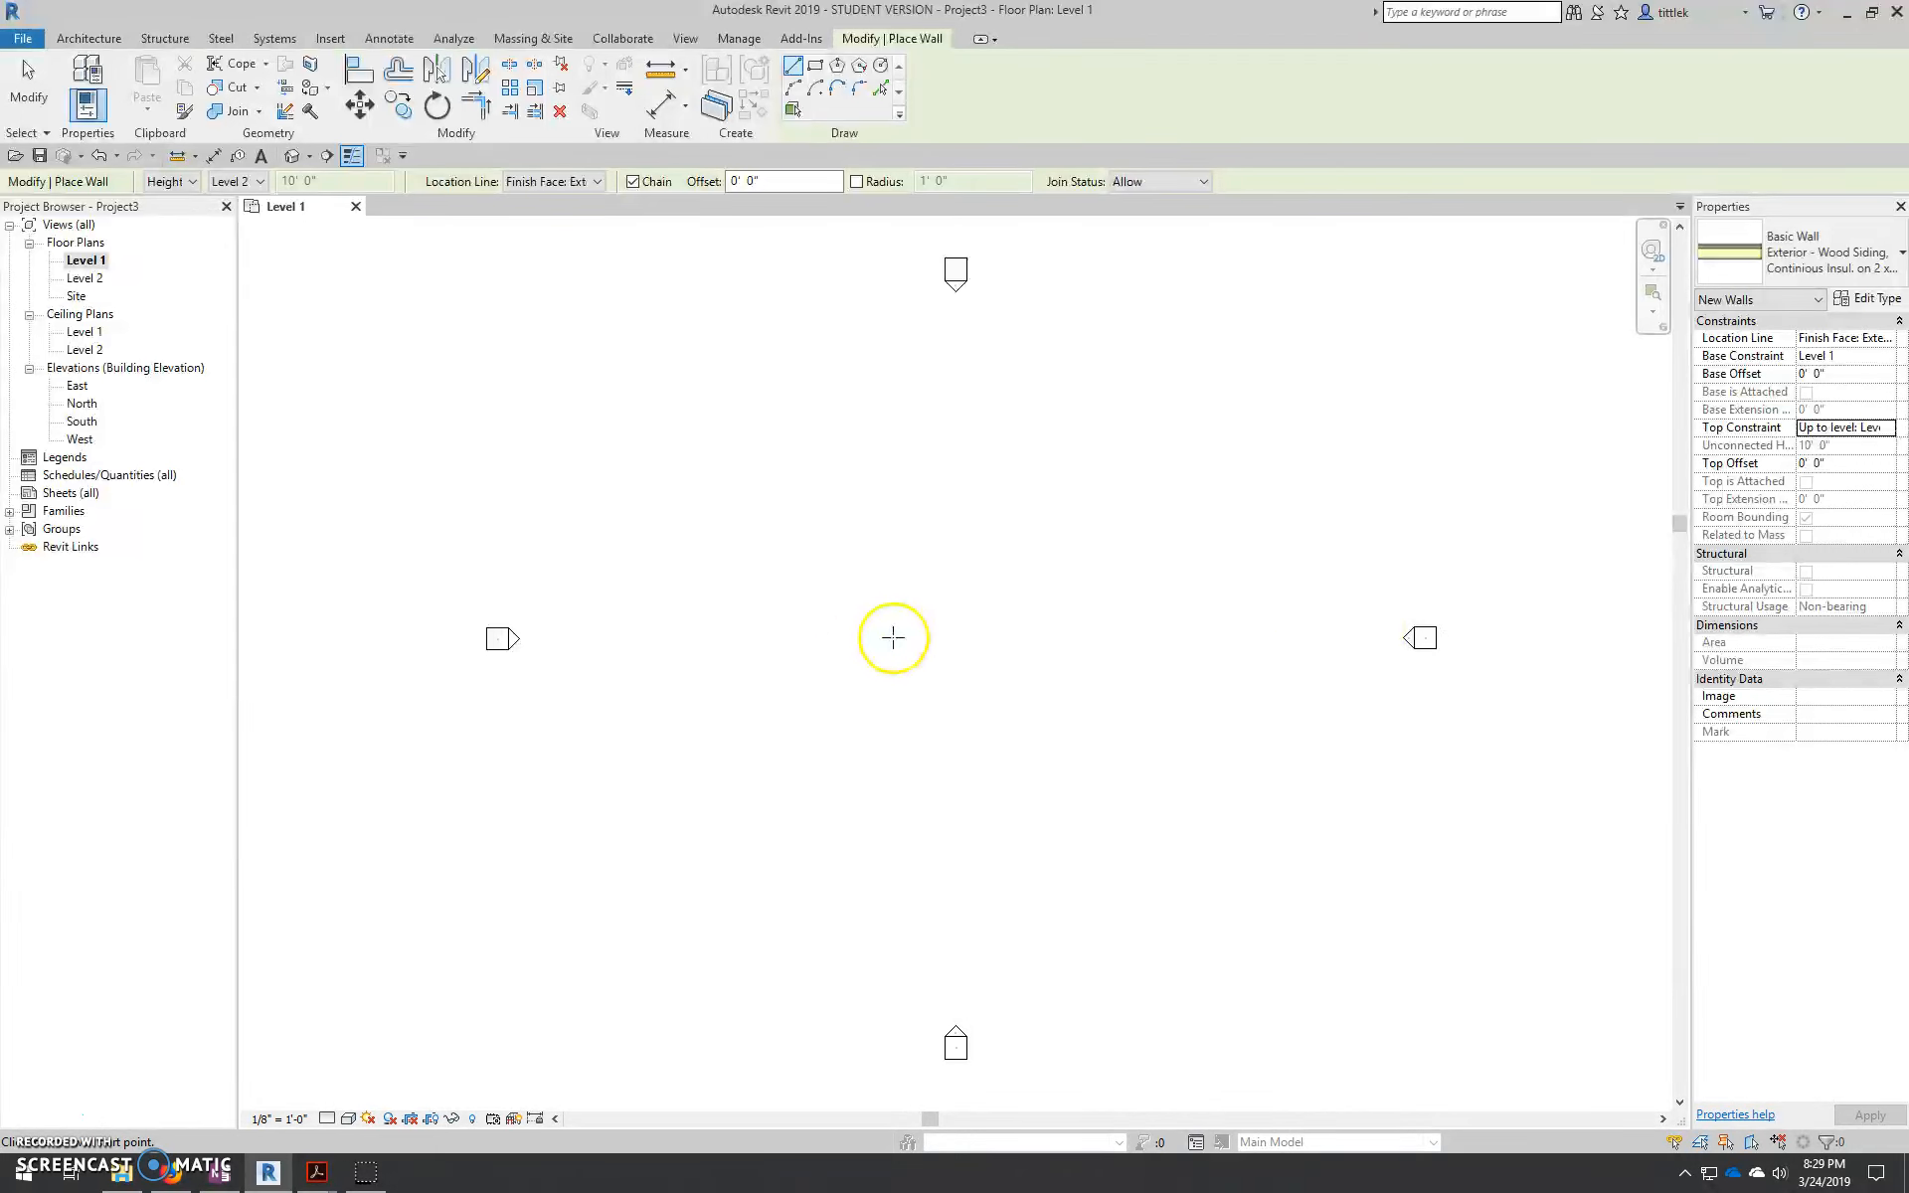
- Start the exterior wall chain between the elevation markers with a 3'4" wall running east and a wall about 2' long running north
left_click(798, 538)
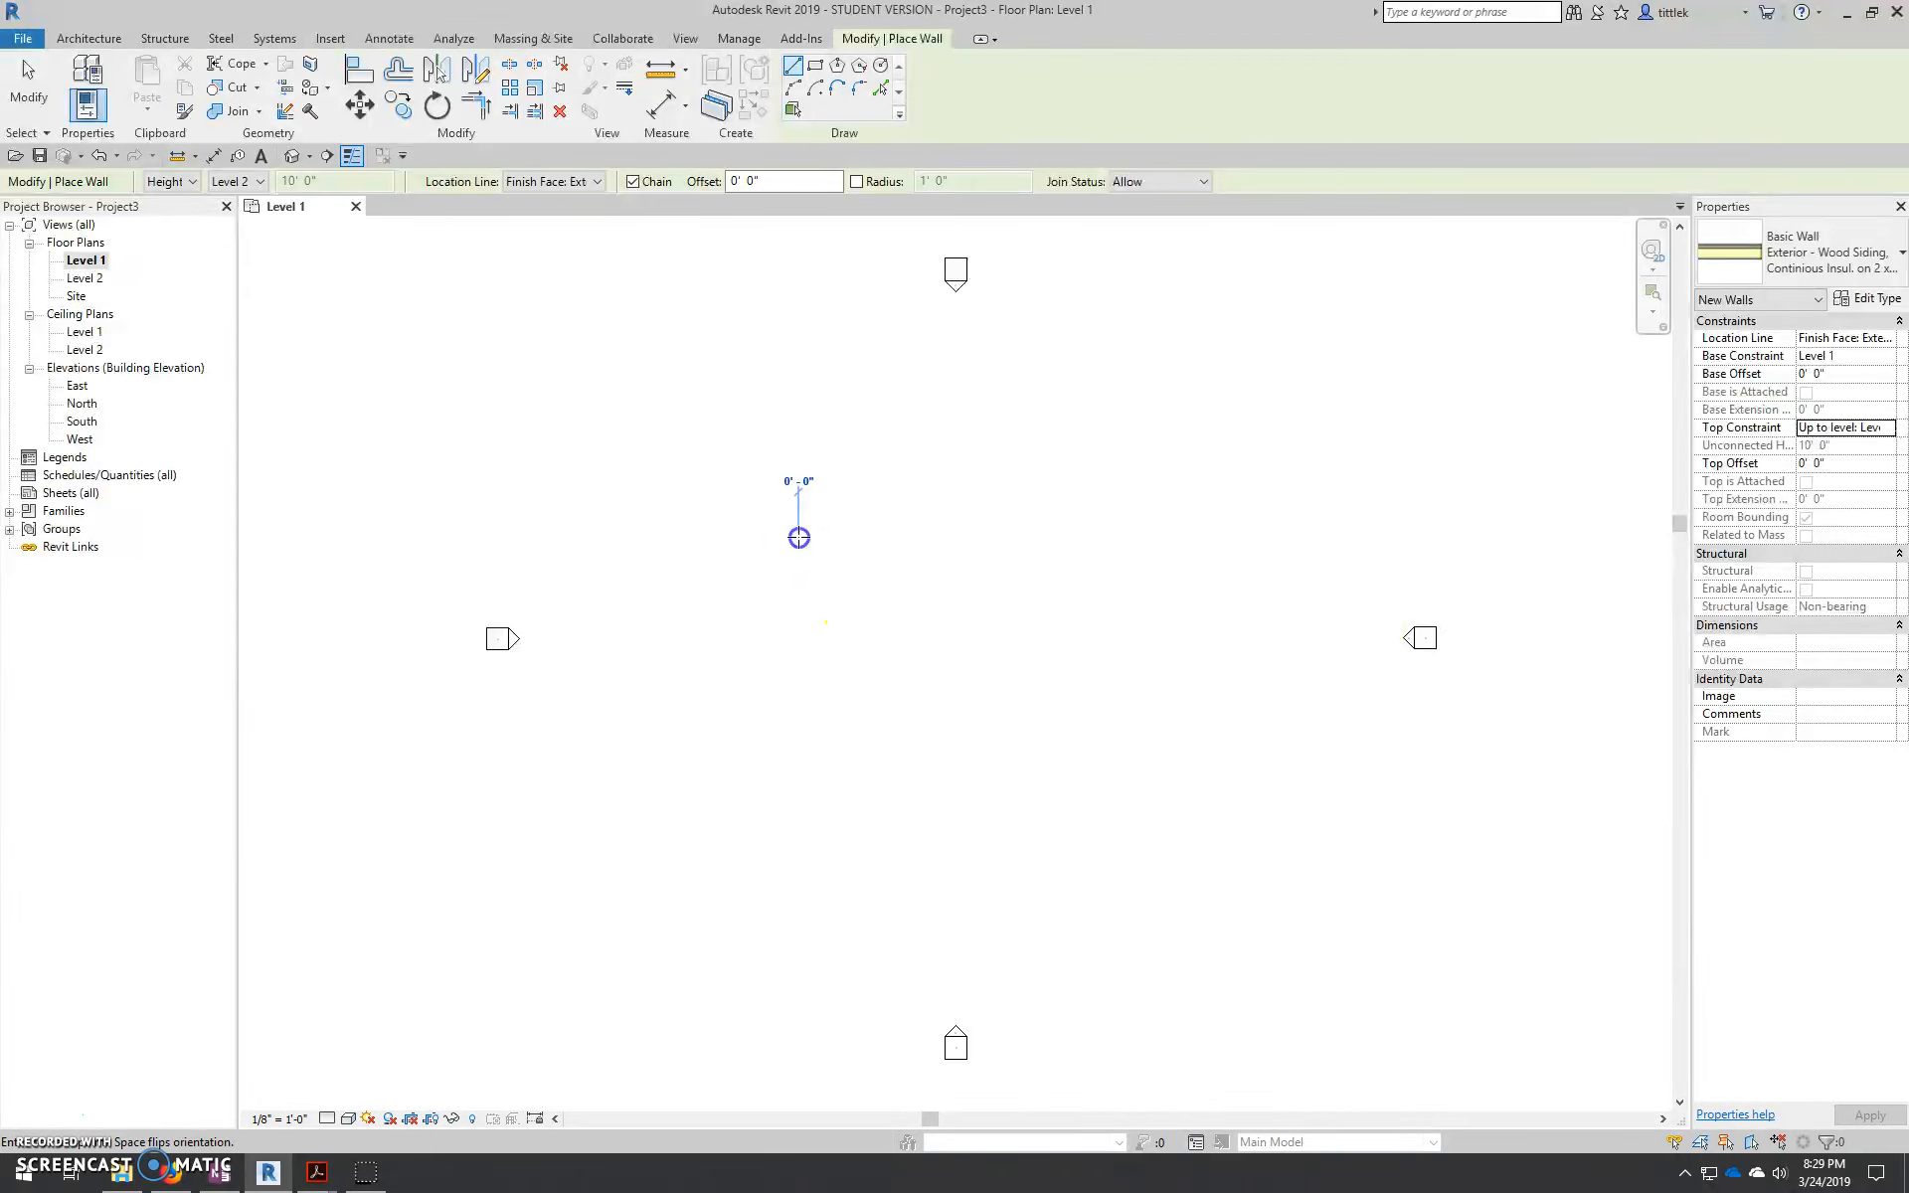
type("3")
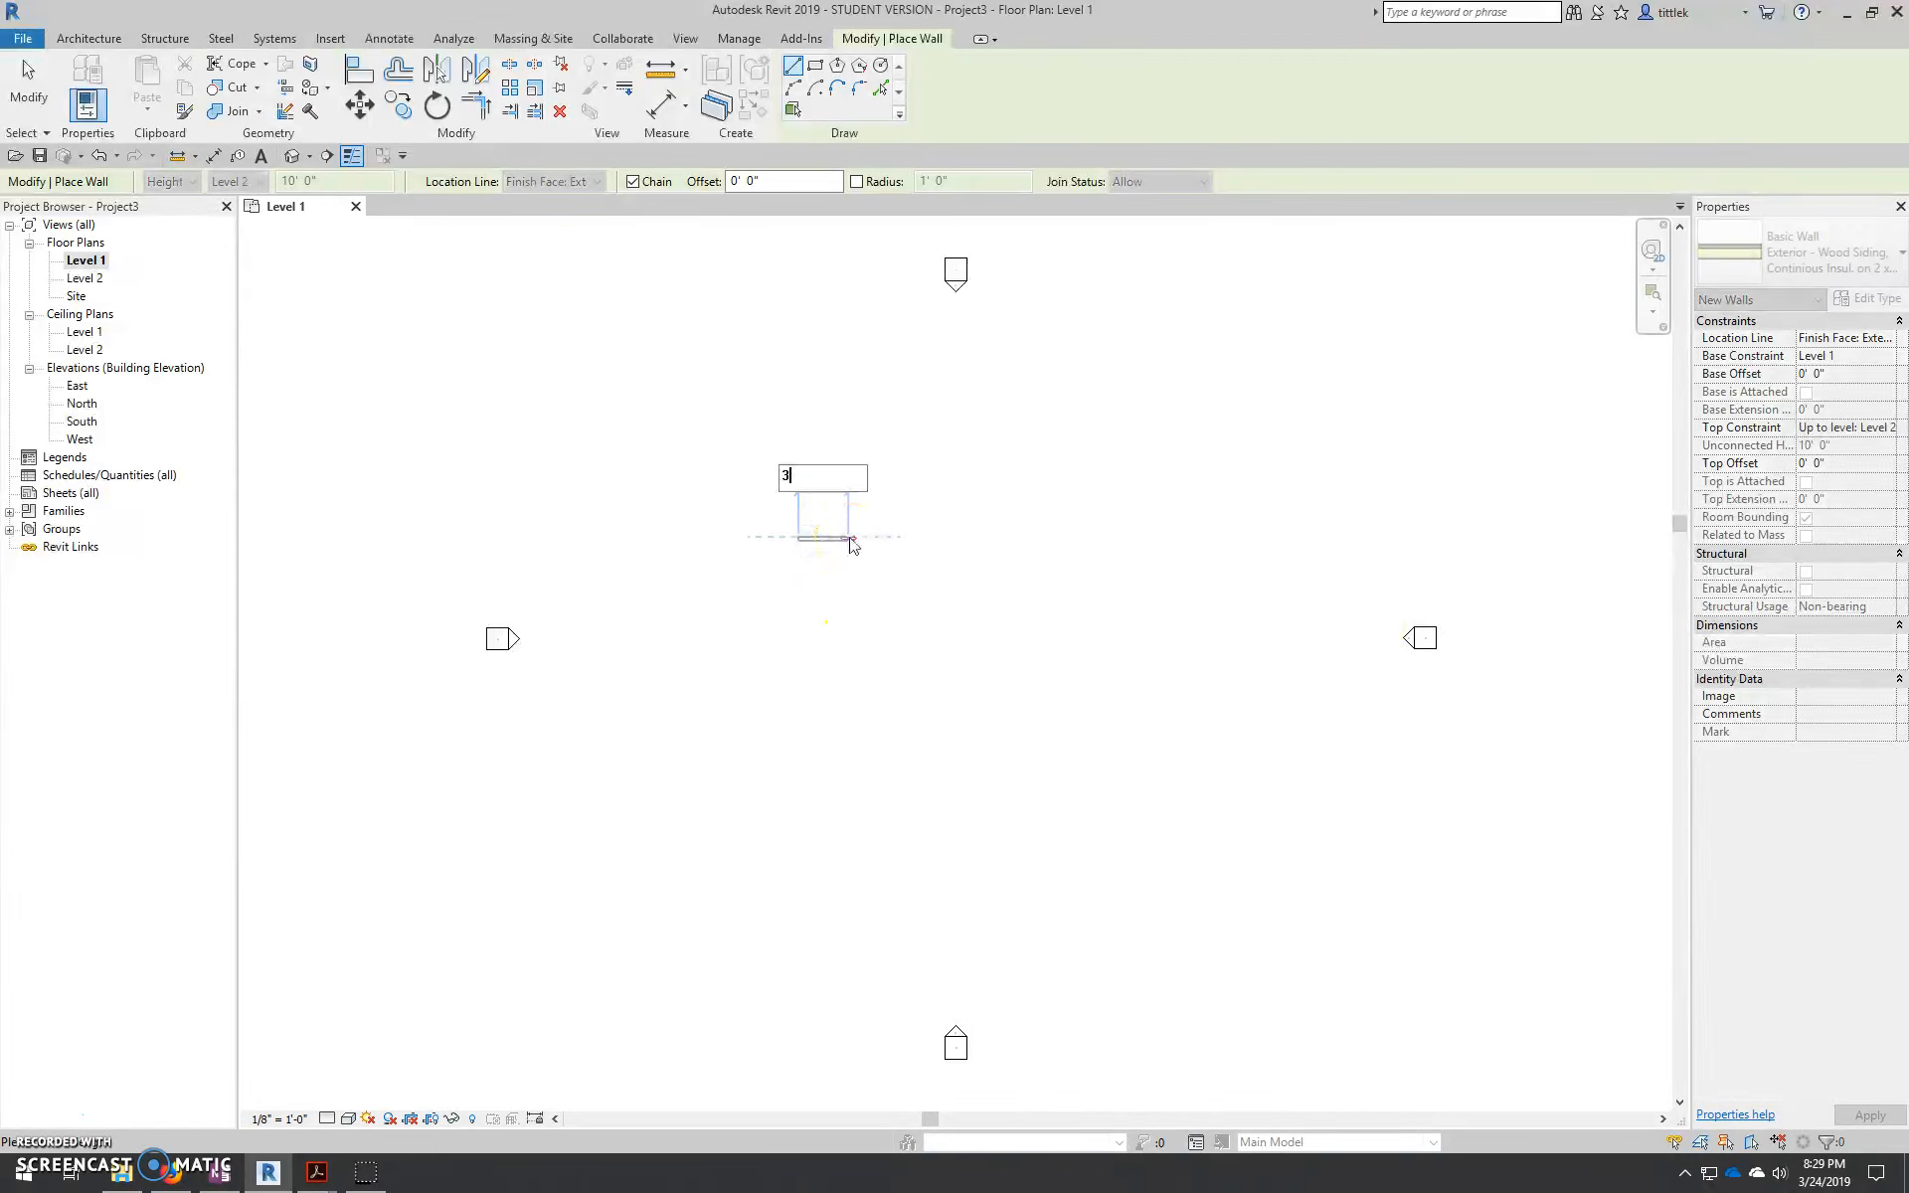
key("Return")
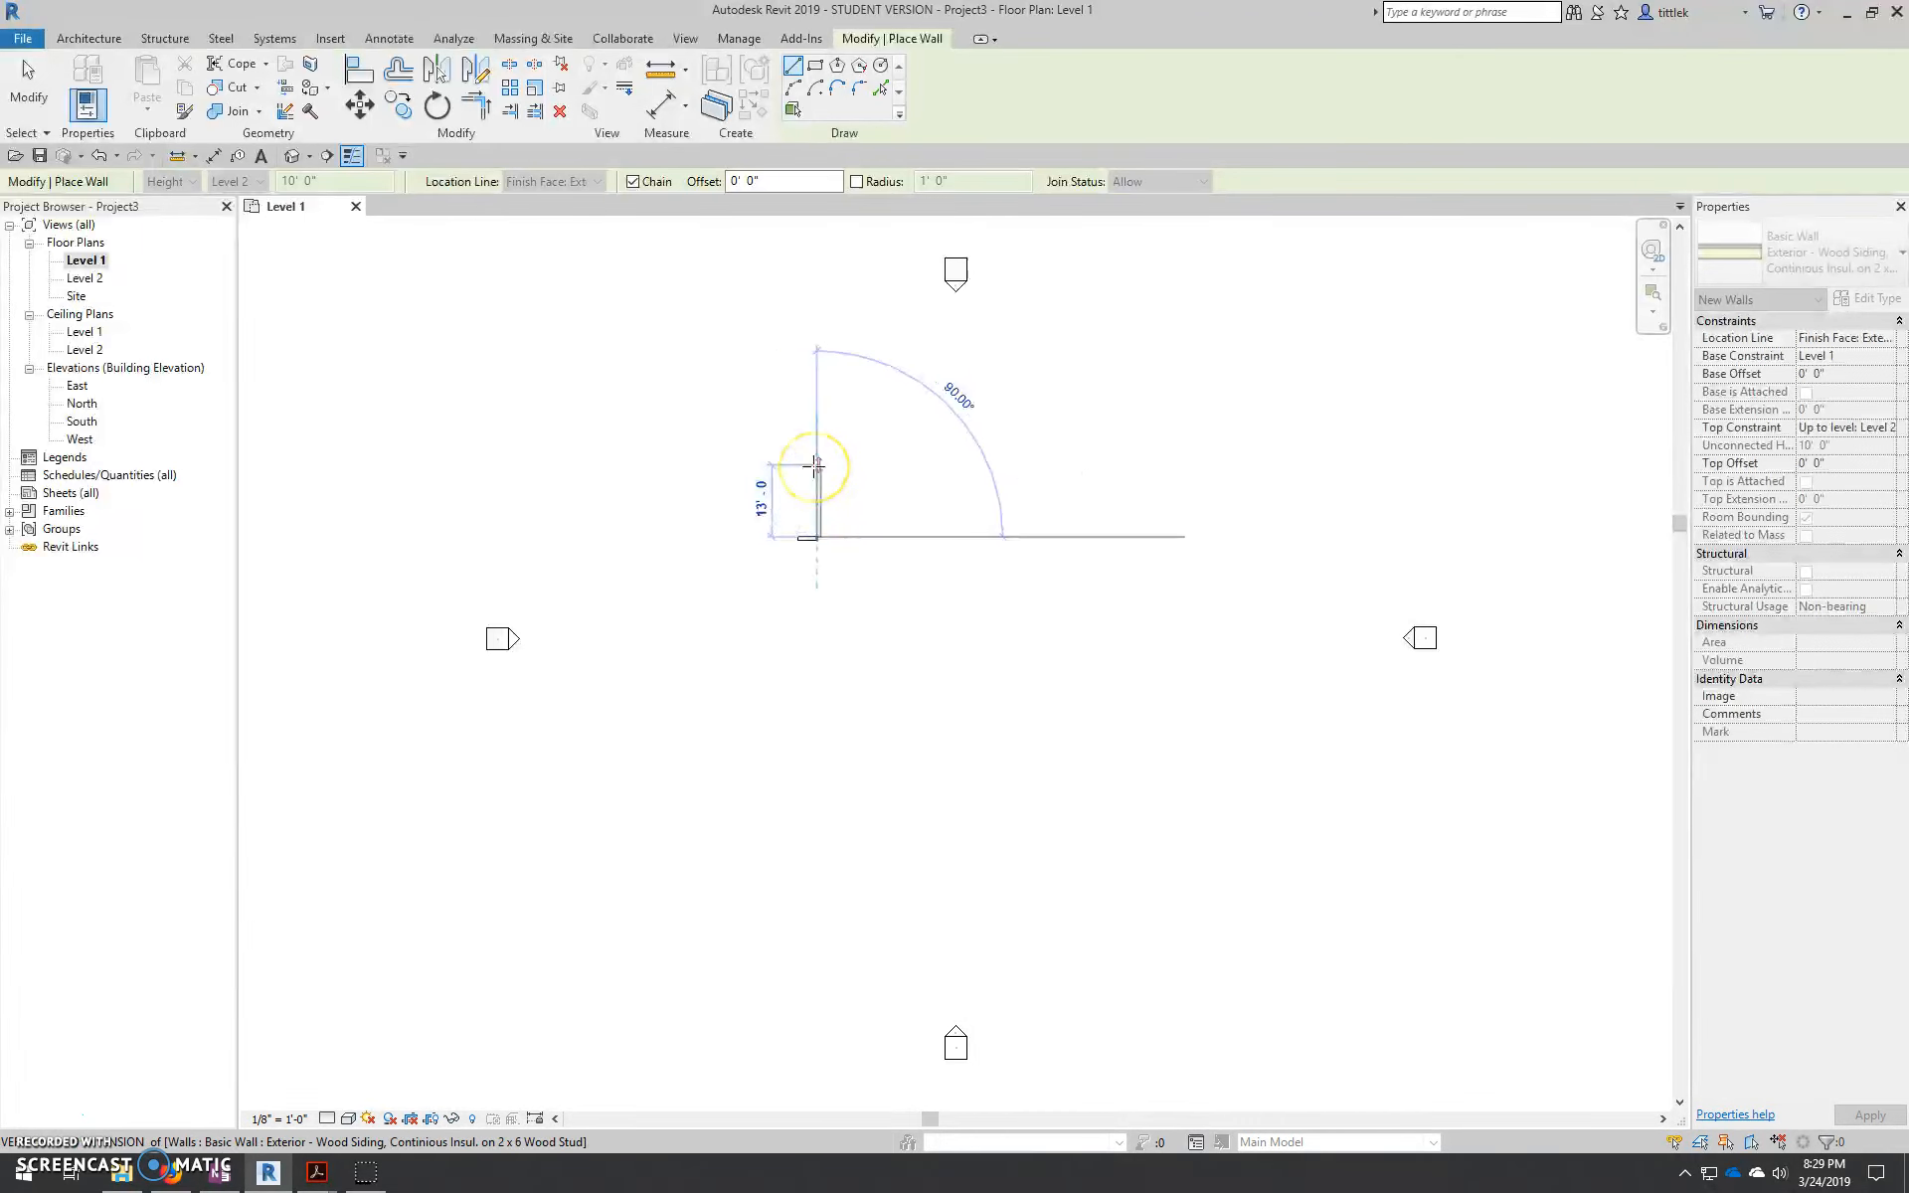
type("28")
type("'")
key("Return")
- Continue the wall chain with a 22'2" wall running east and a 4'6" wall running south
scroll(815, 469, "up", 3)
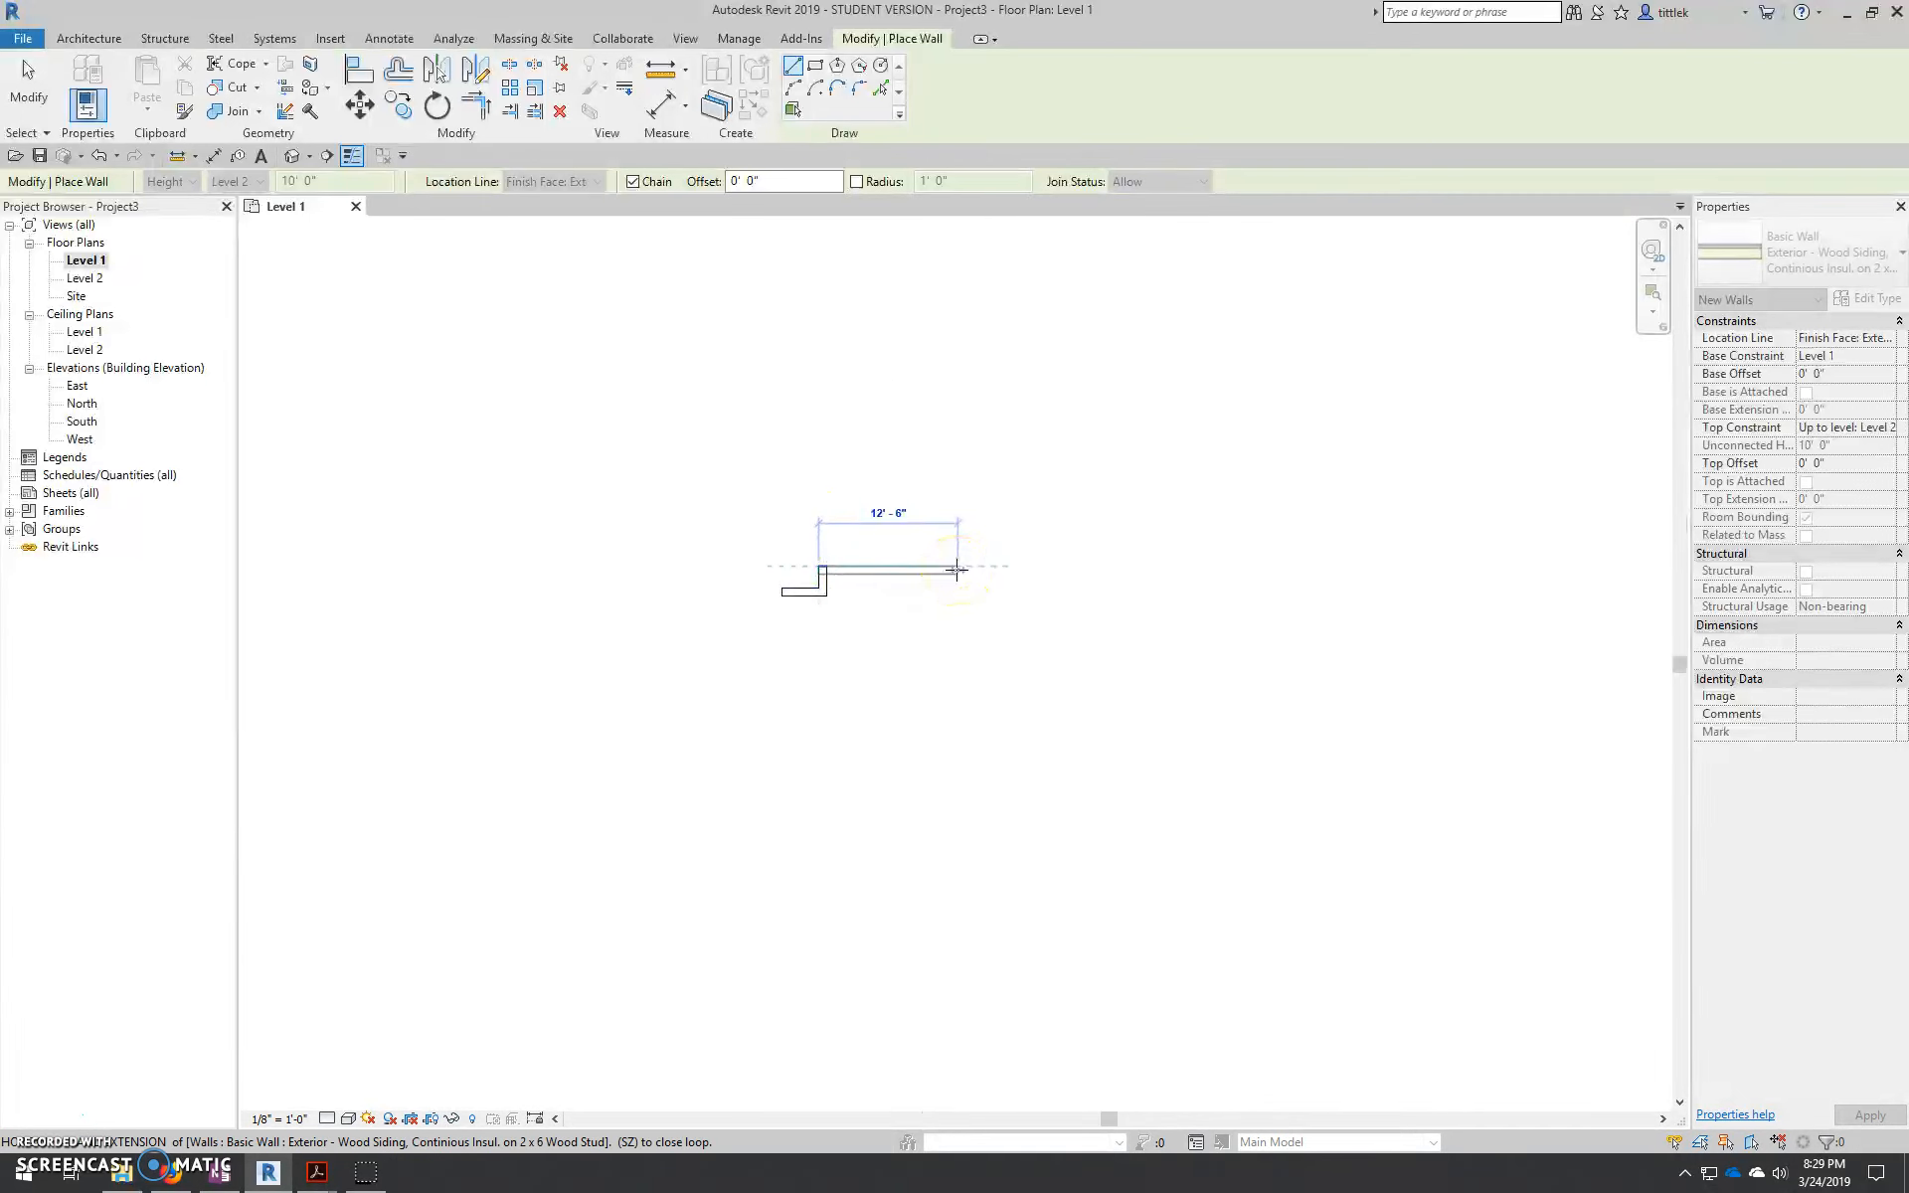
type("22'2")
key("Return")
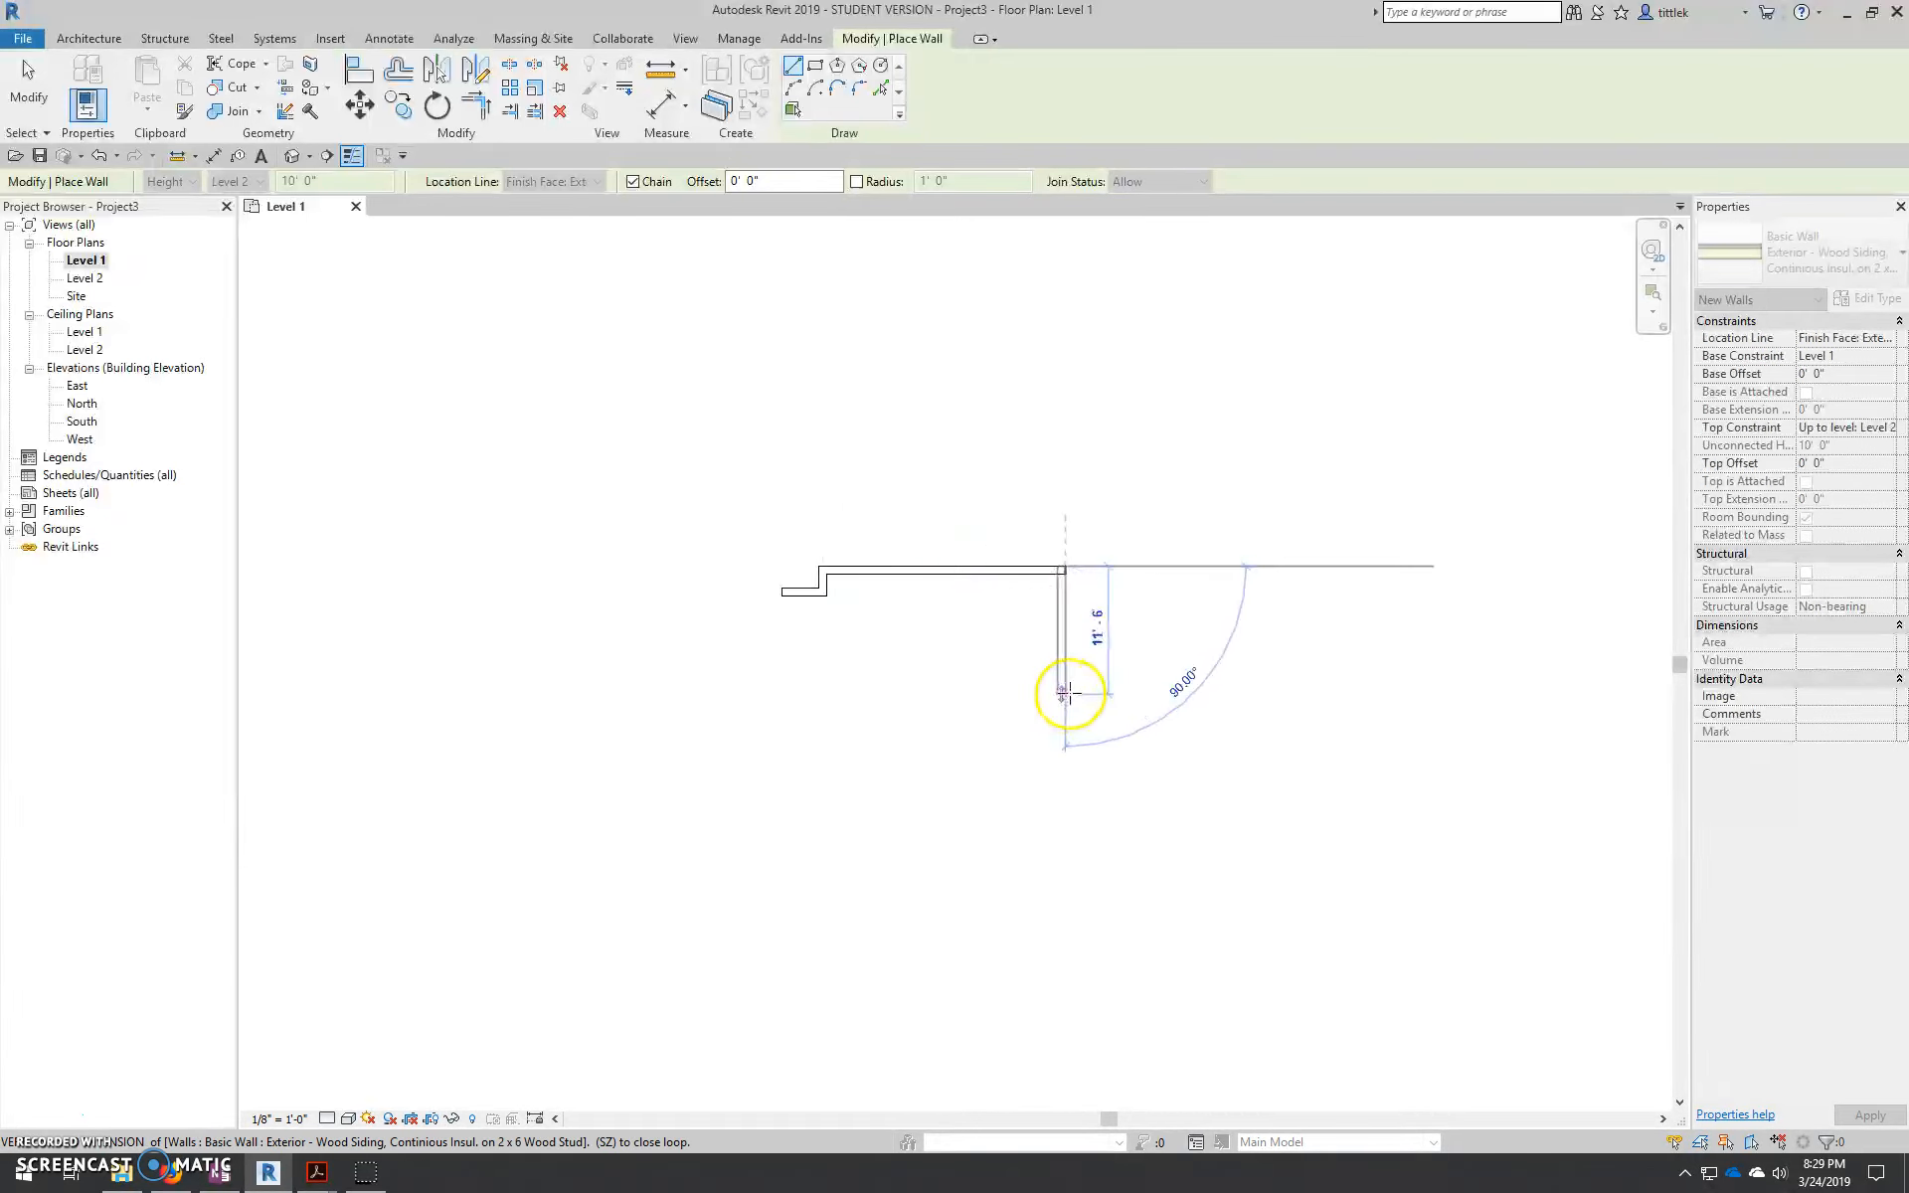
type("4'6")
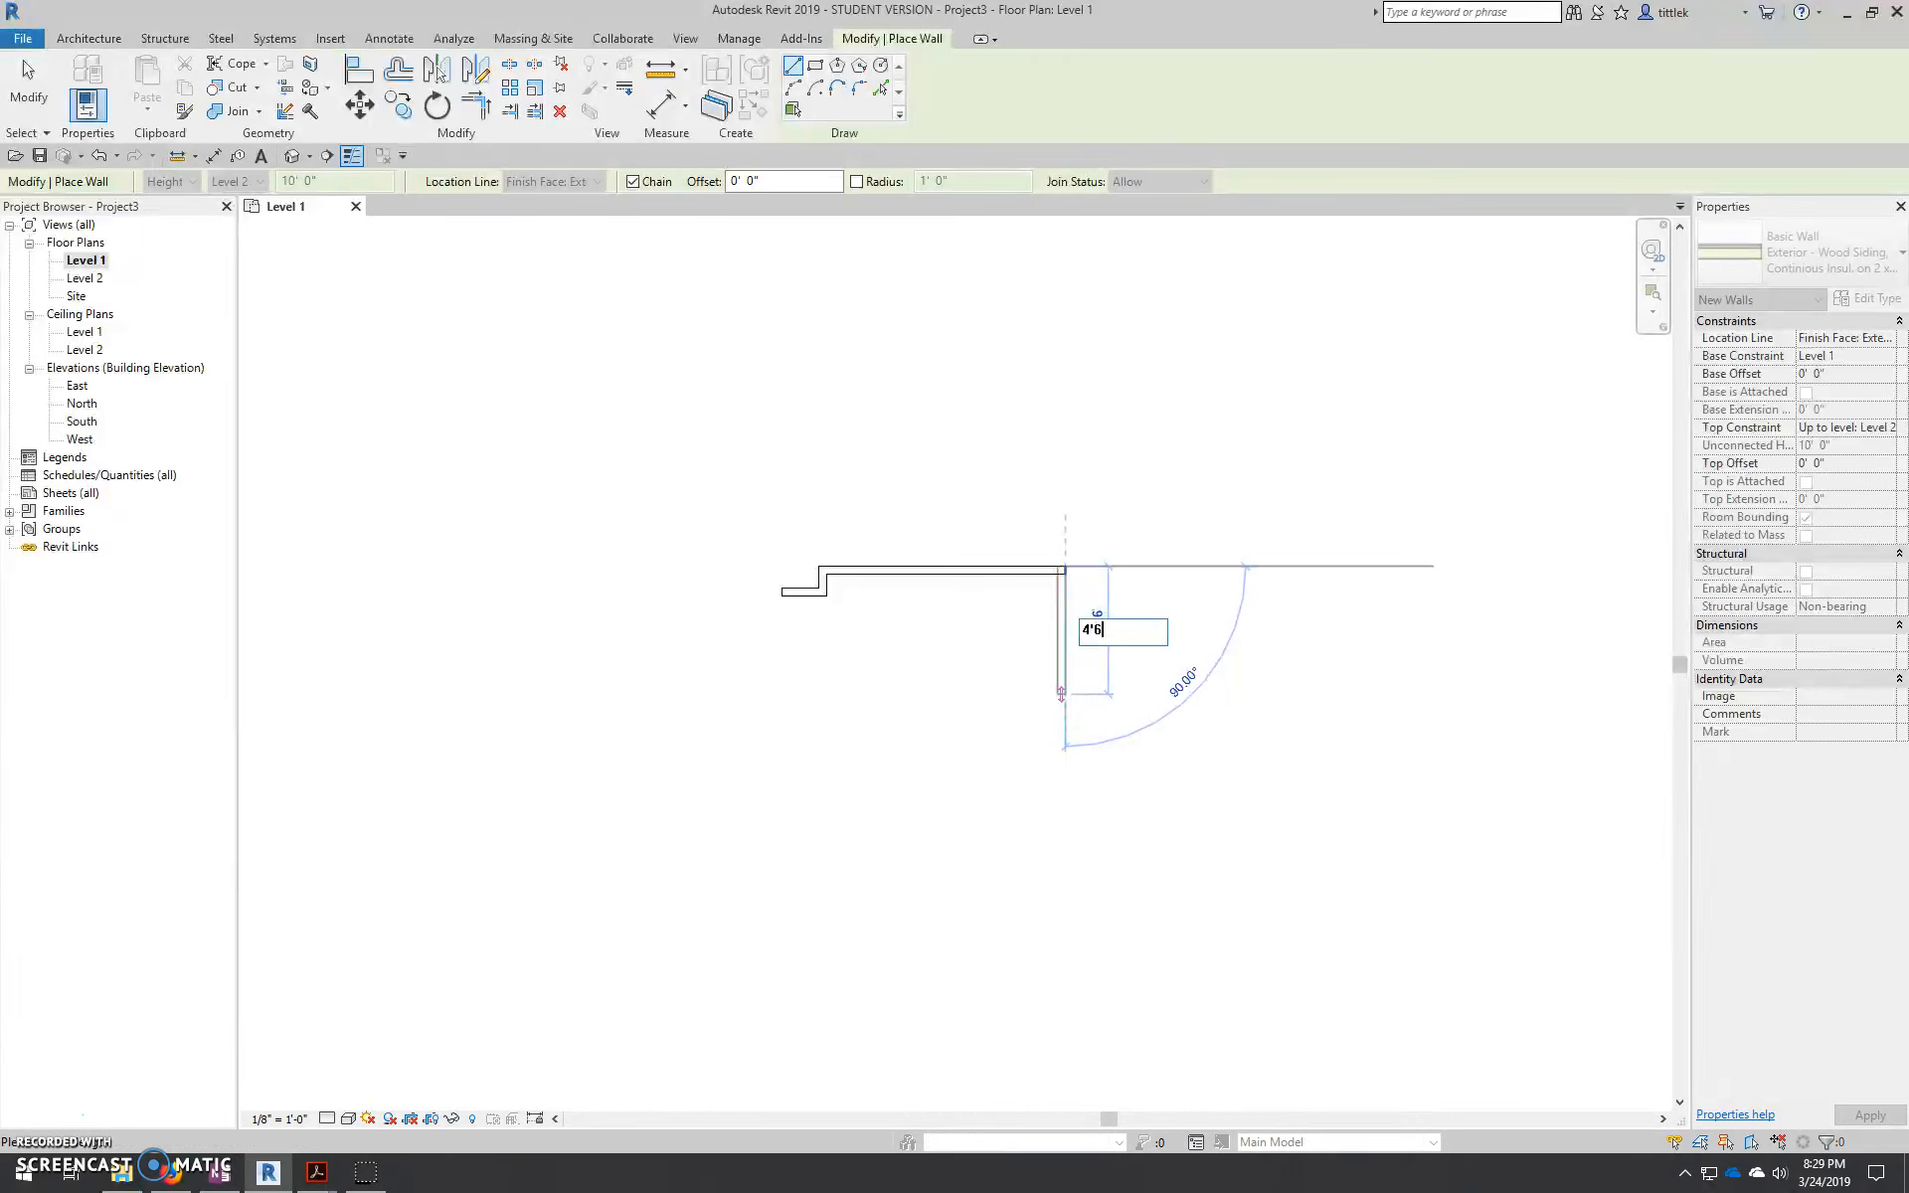
key("Return")
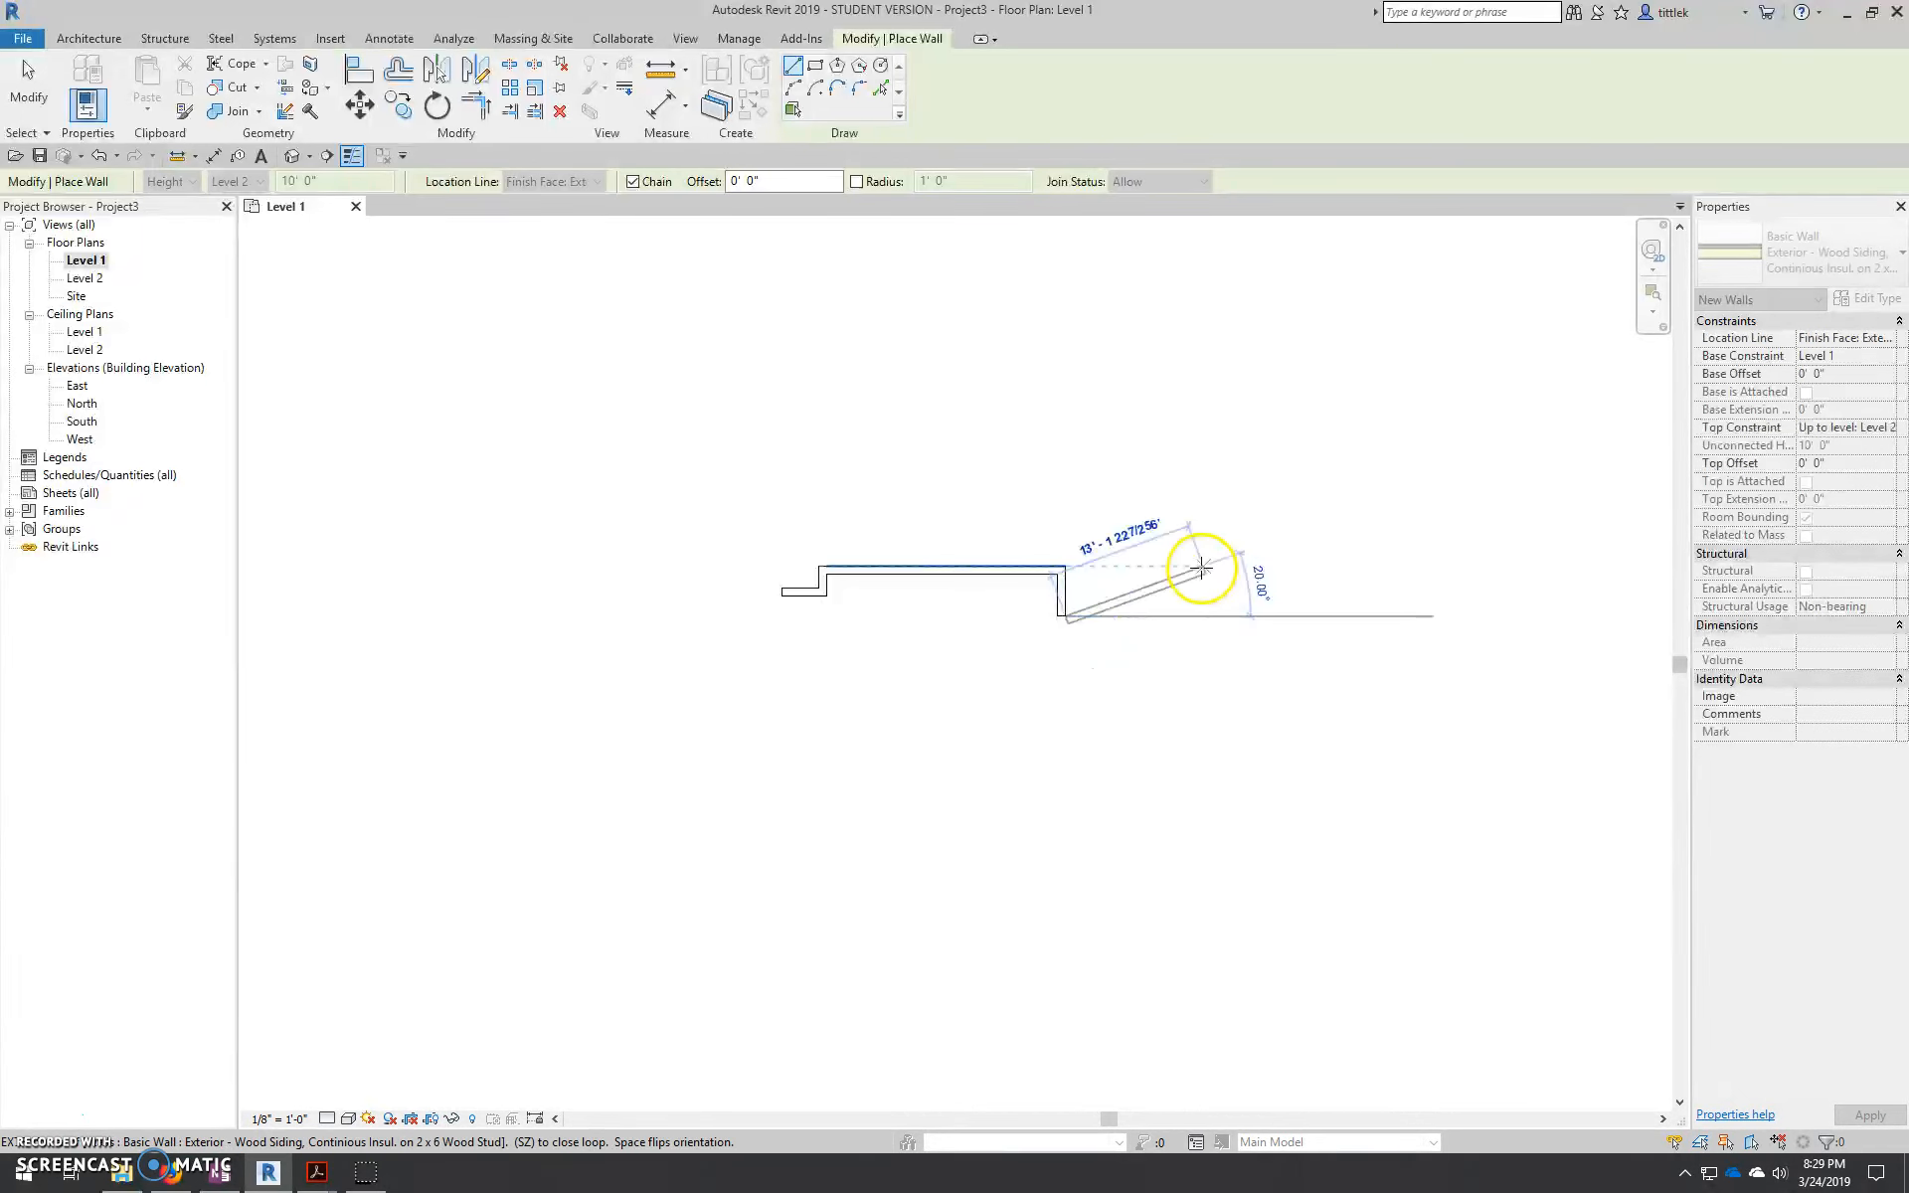
- Continue the wall chain with a 10'8" wall running east and a 12'9" wall running south
type("10'")
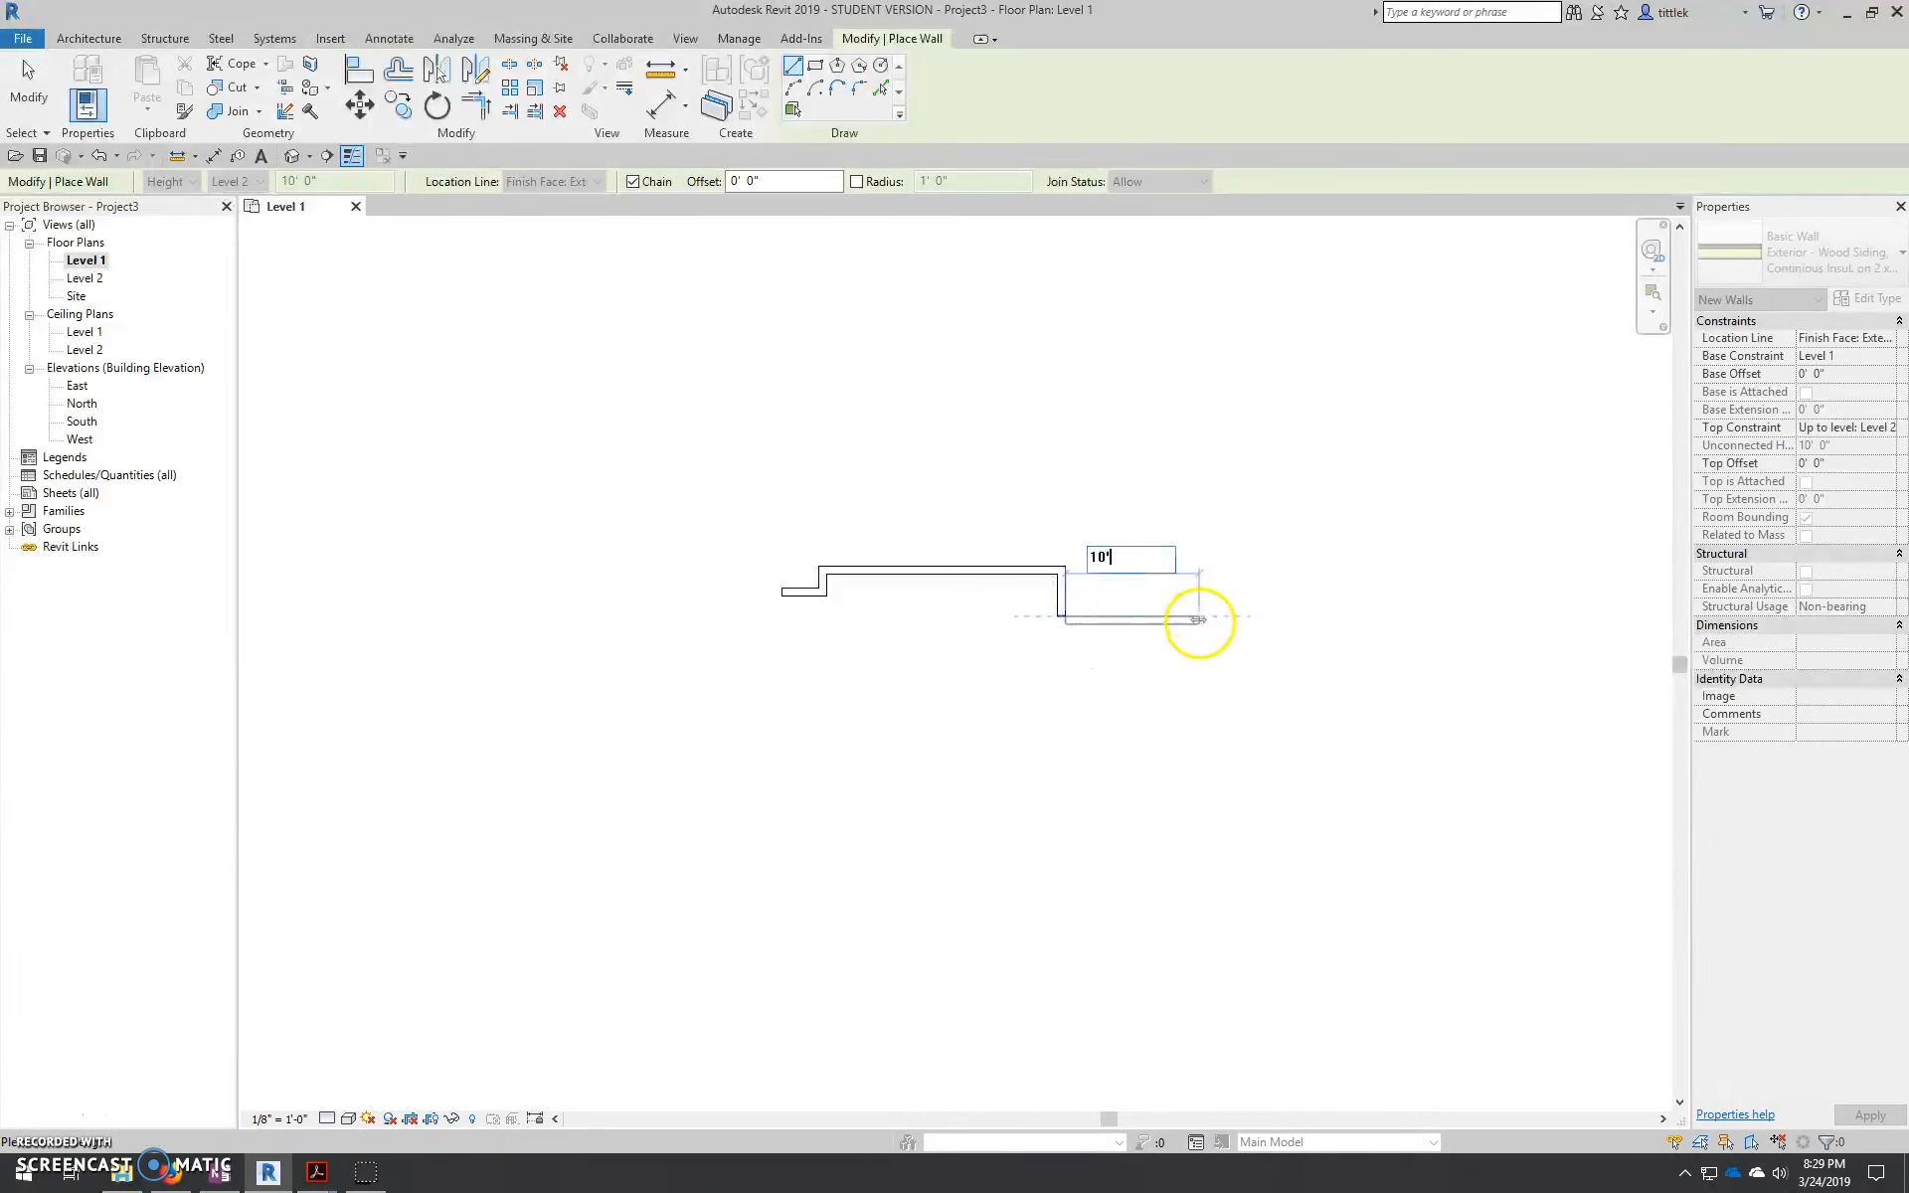
type("8")
key("Return")
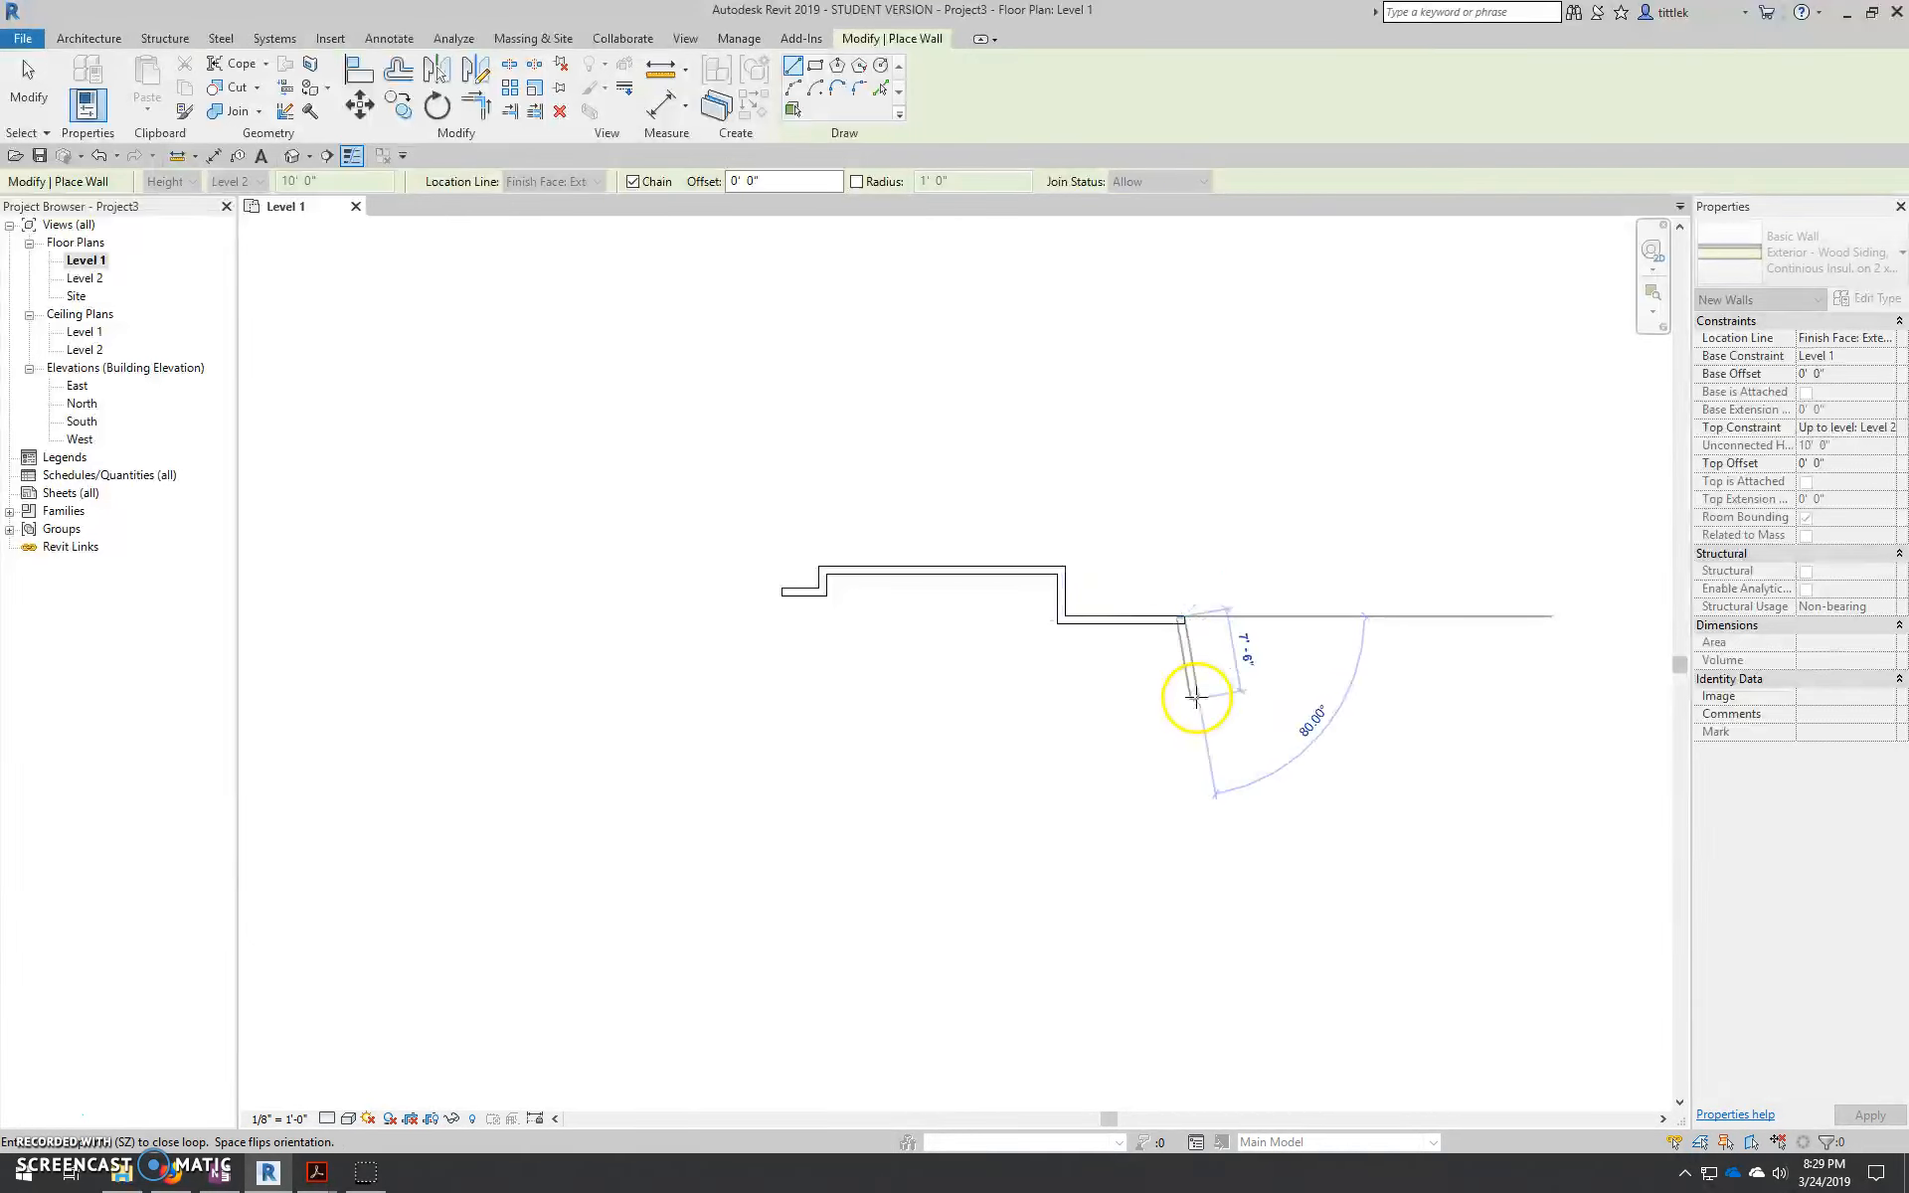
type("12")
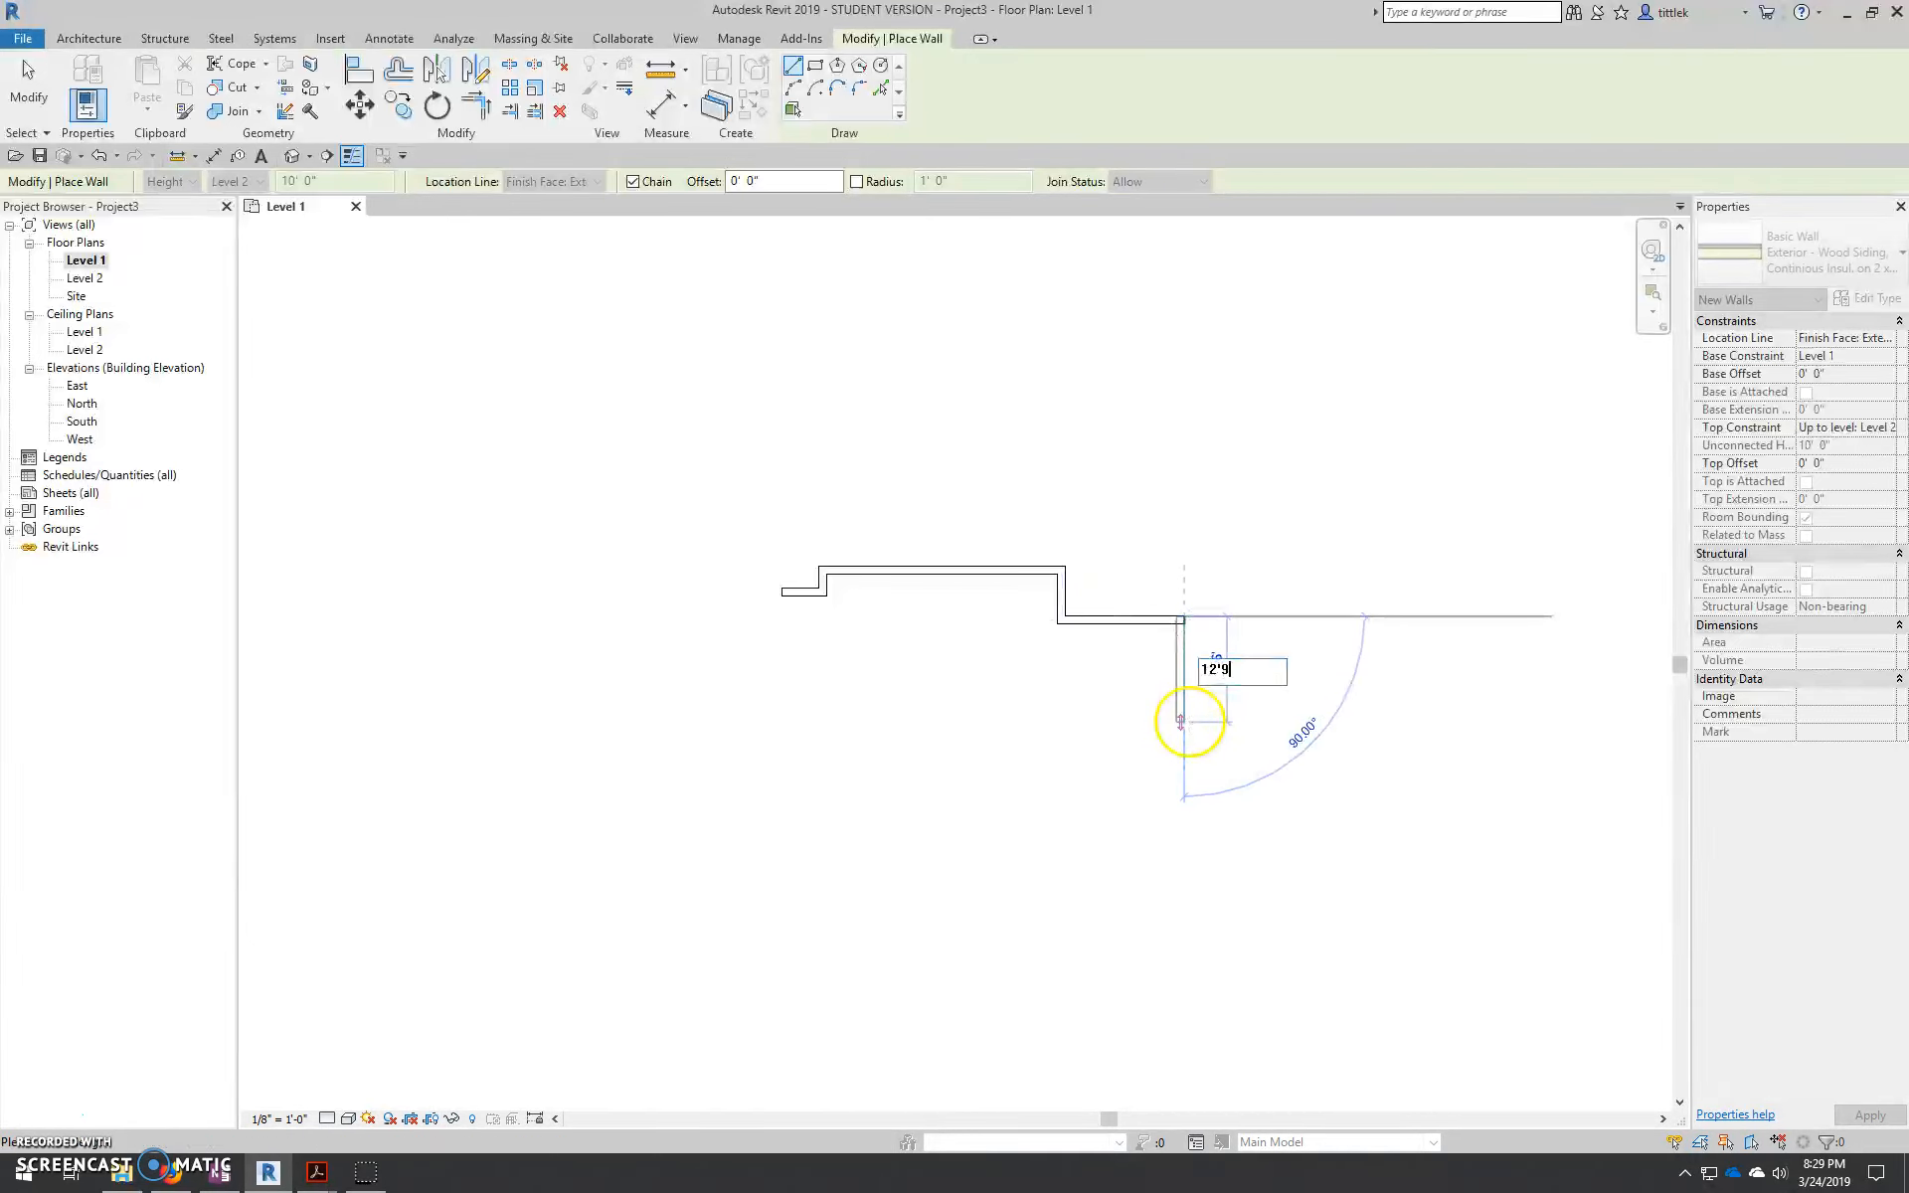
type("'9")
key("Return")
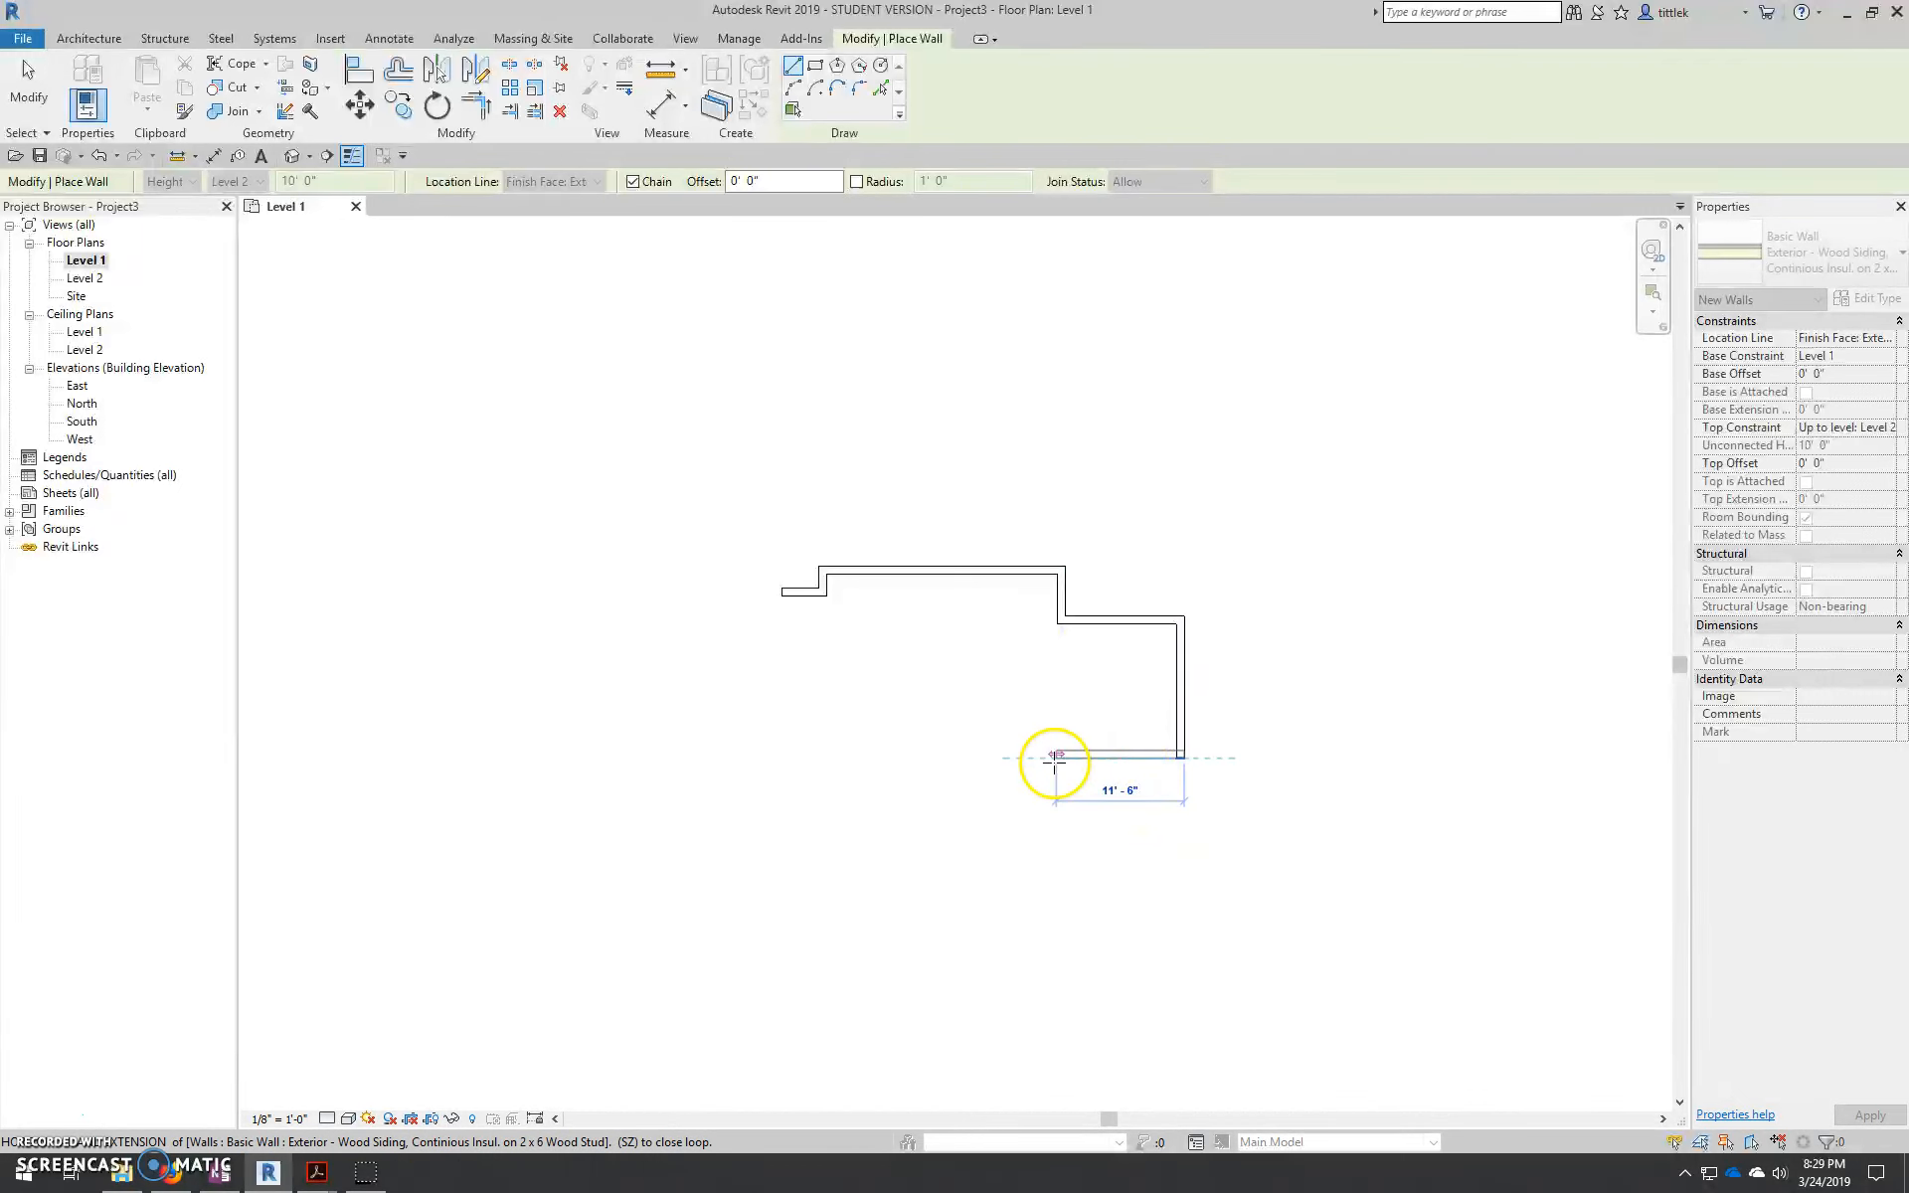
- Draw a wall west to align with the 4'6" wall, followed by a 13'10" wall running south
left_click(1057, 759)
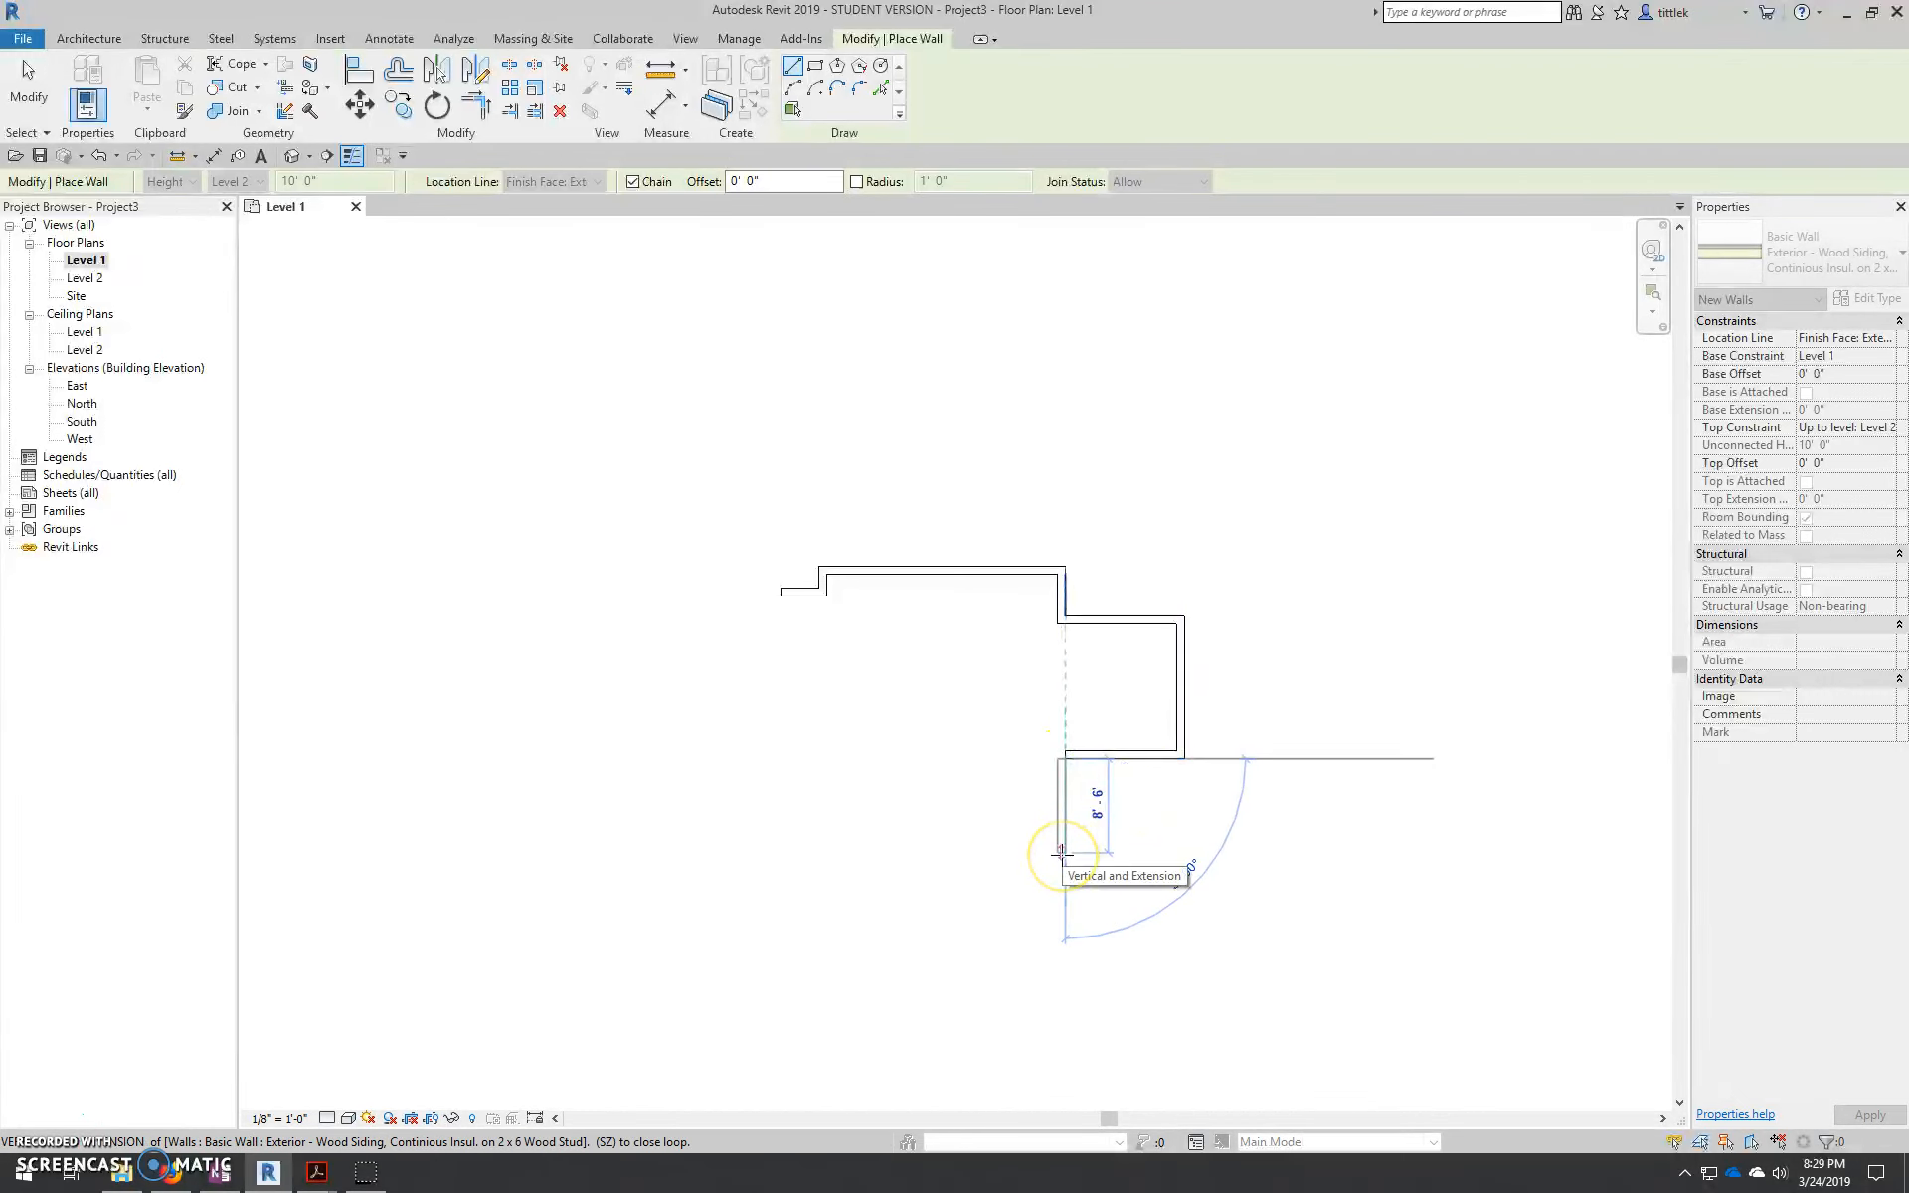
type("13'1")
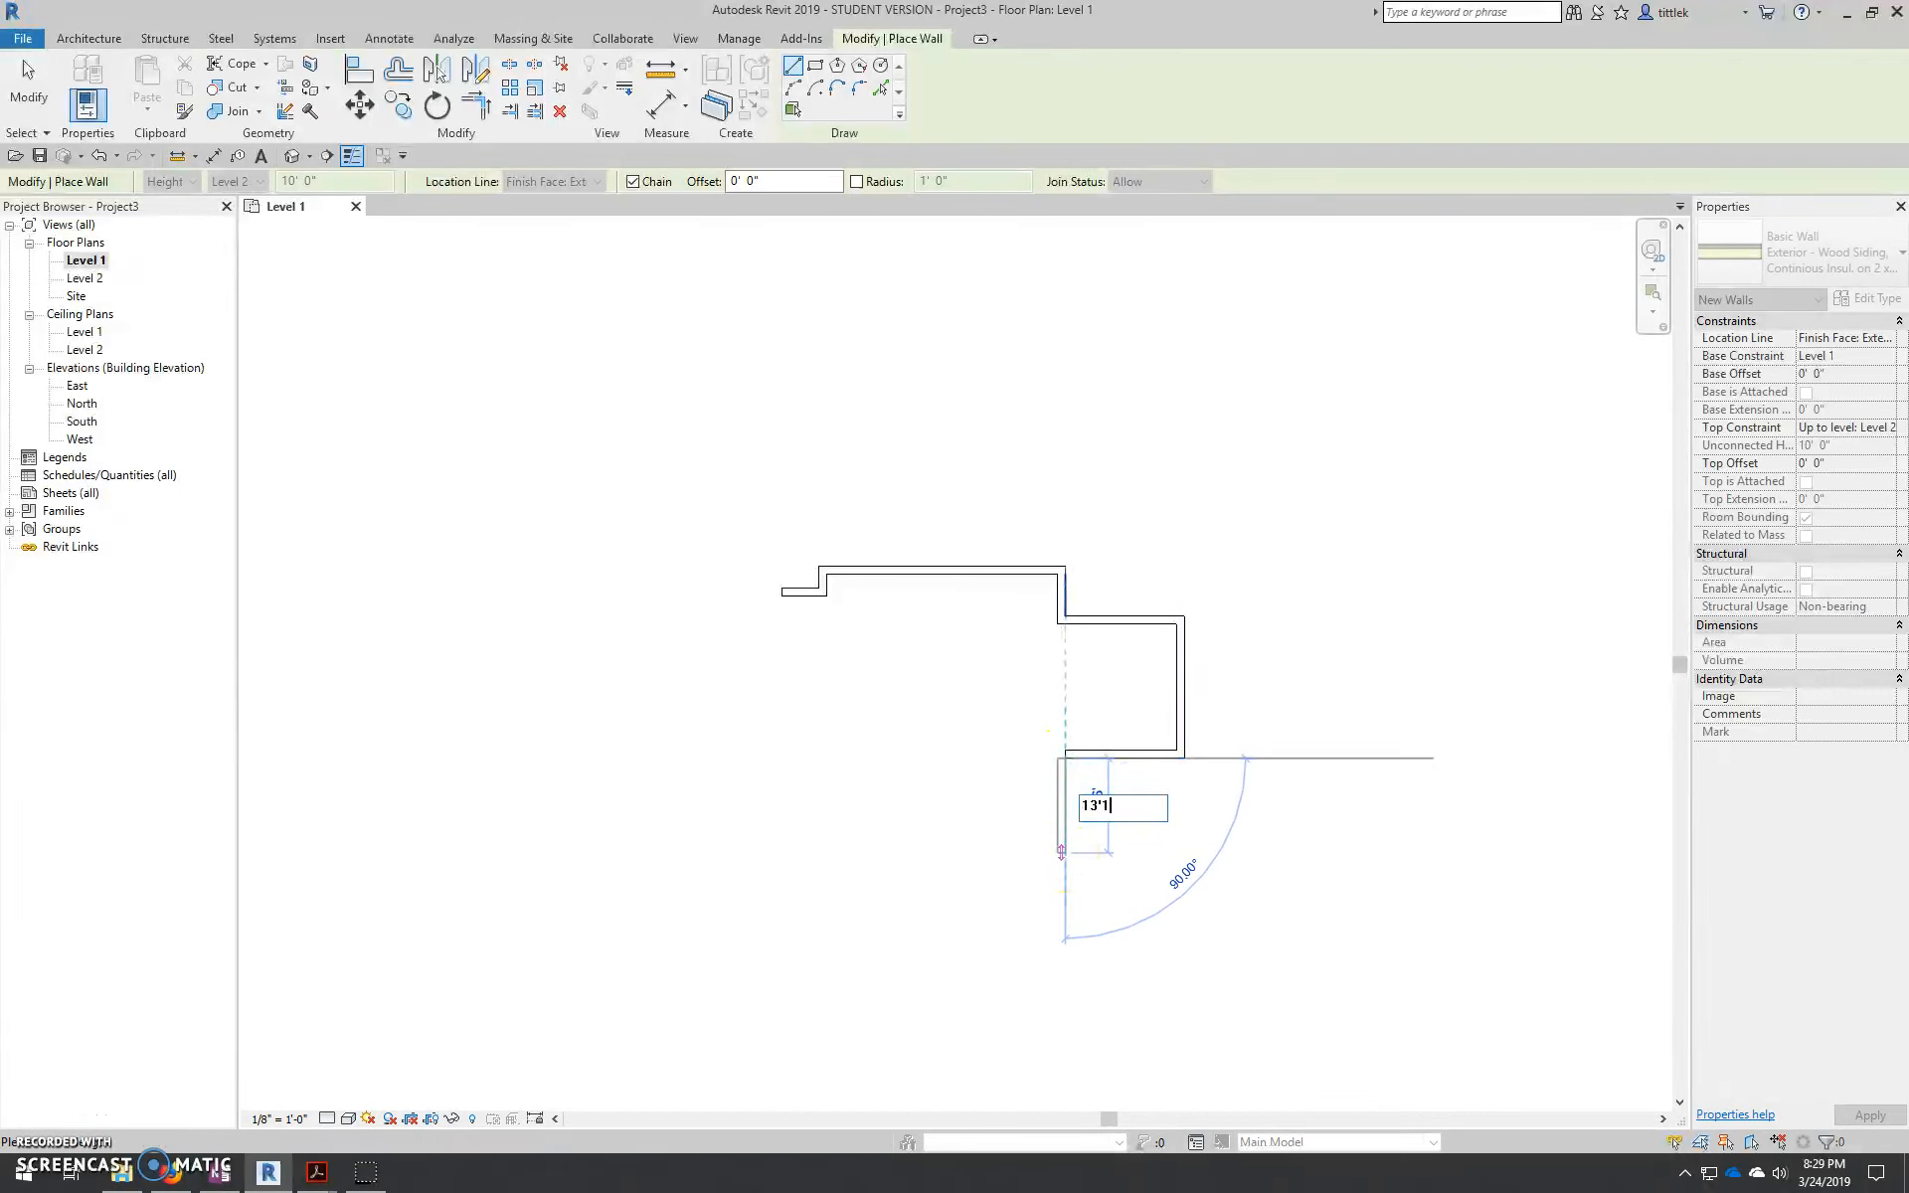
type("0")
key("Return")
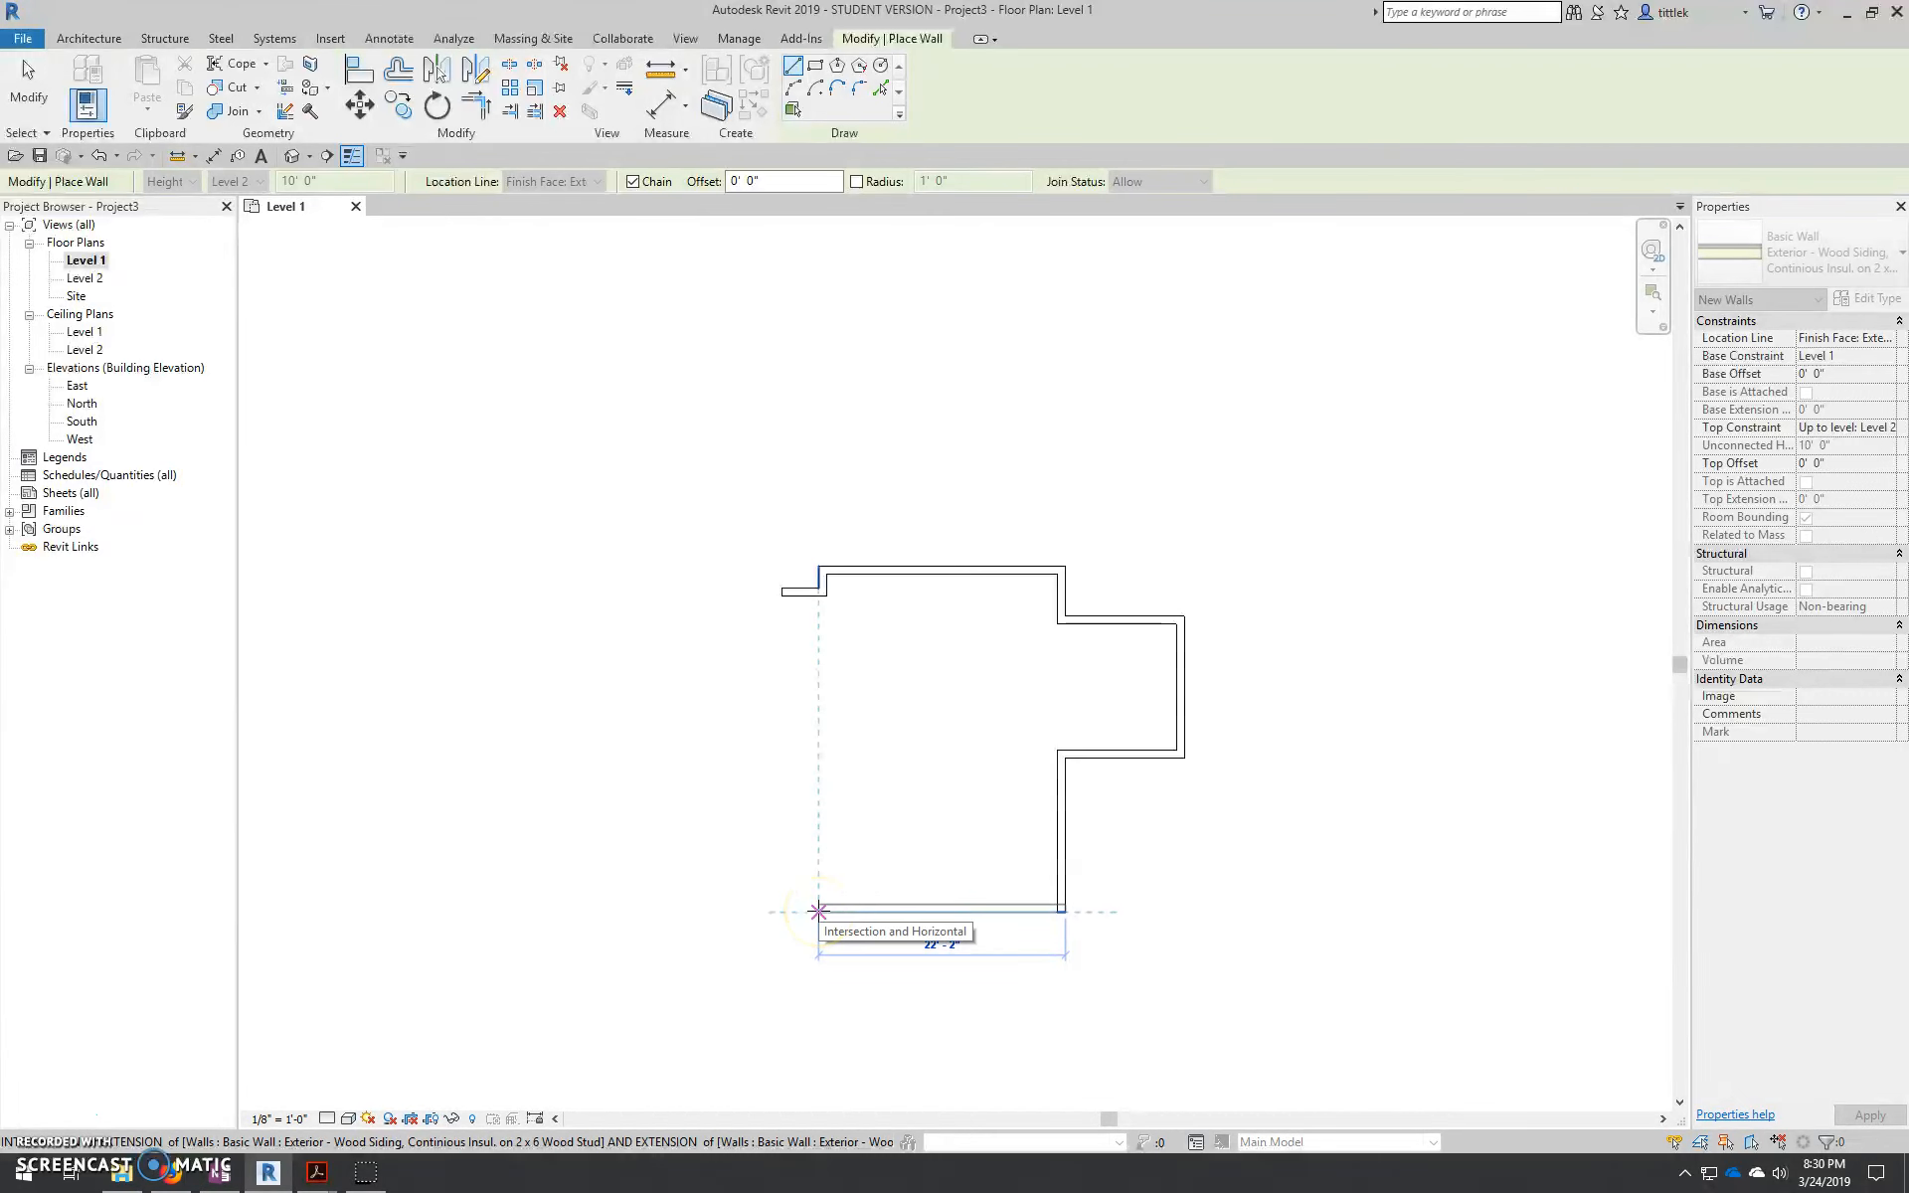
- Draw the south wall west to align with the short north-running wall, and turn north with a 9'10" wall
left_click(819, 912)
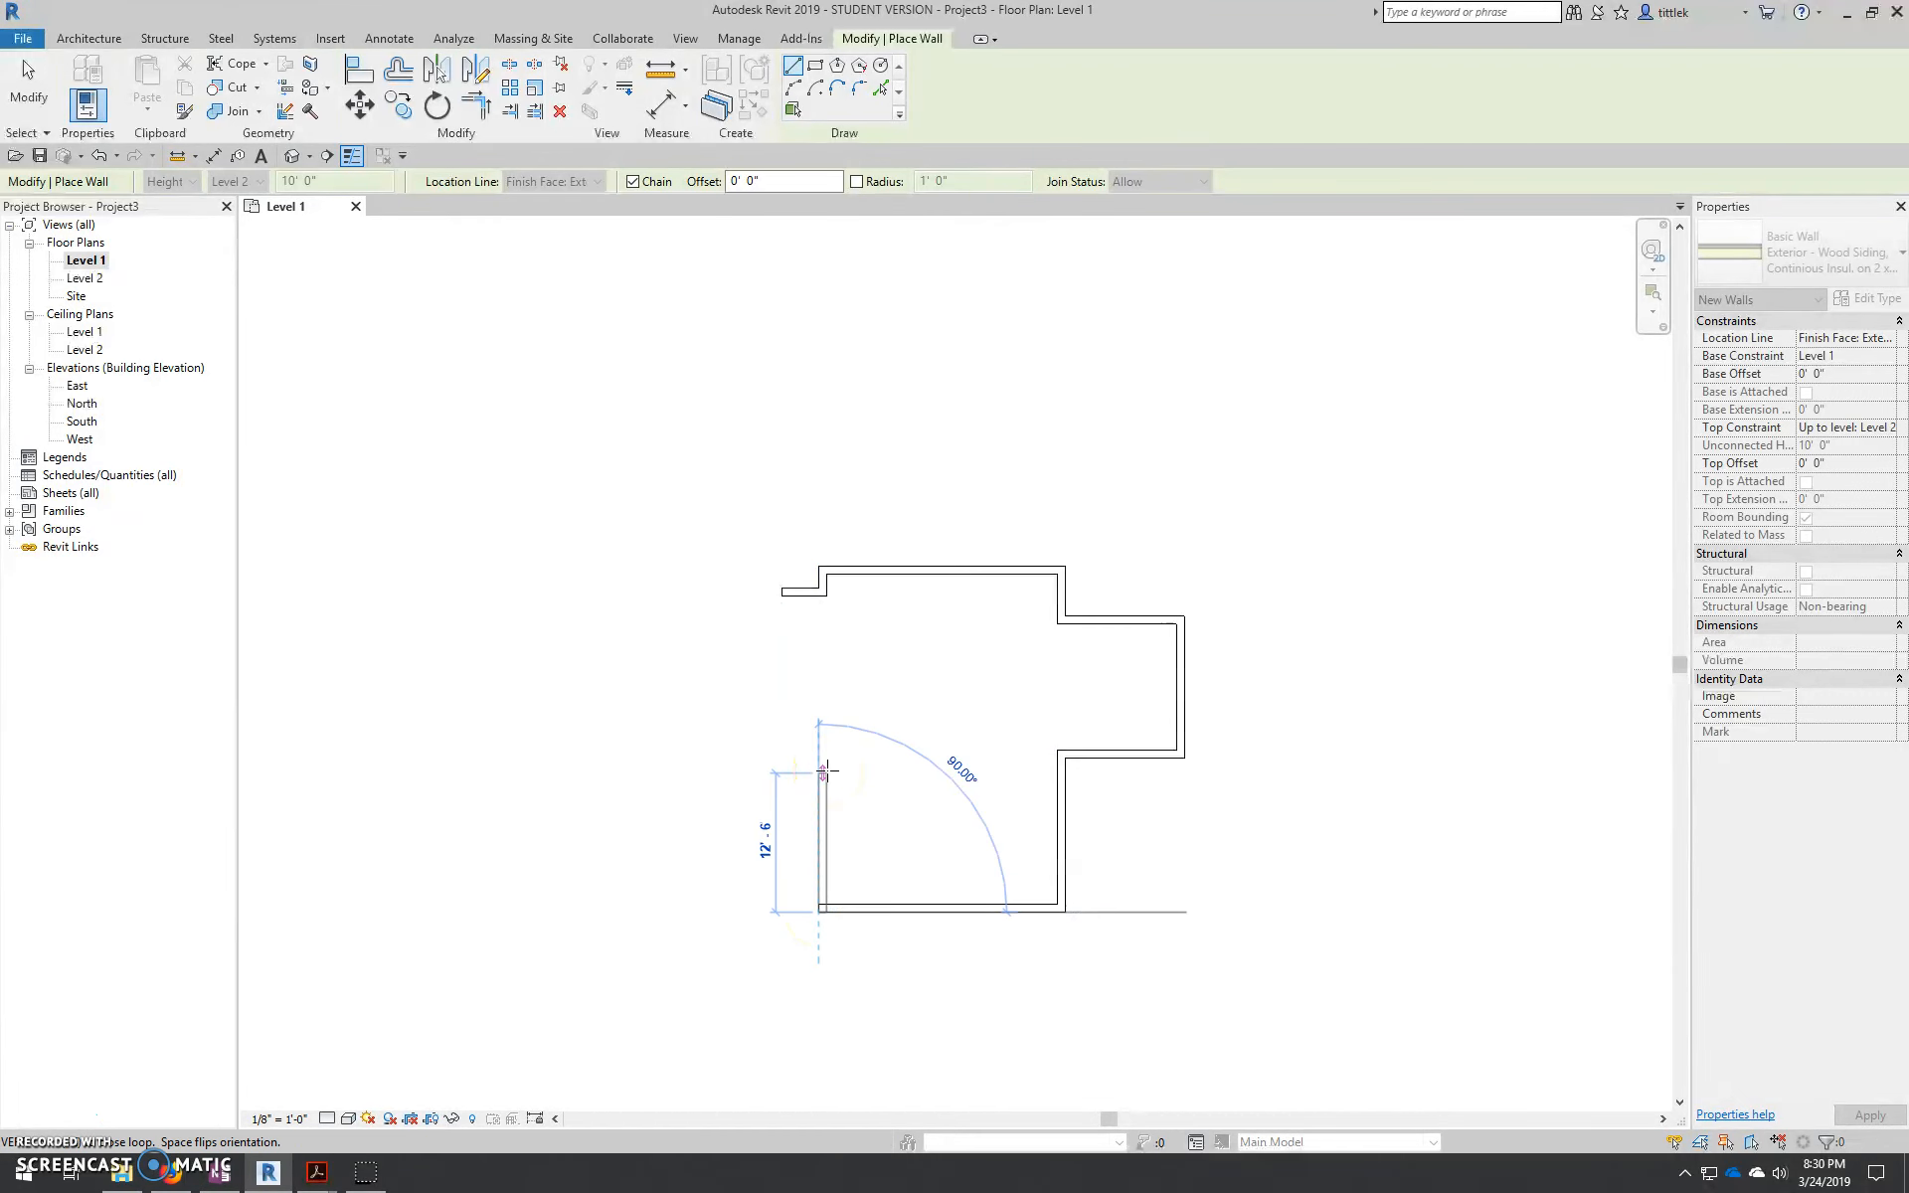
type("9'10")
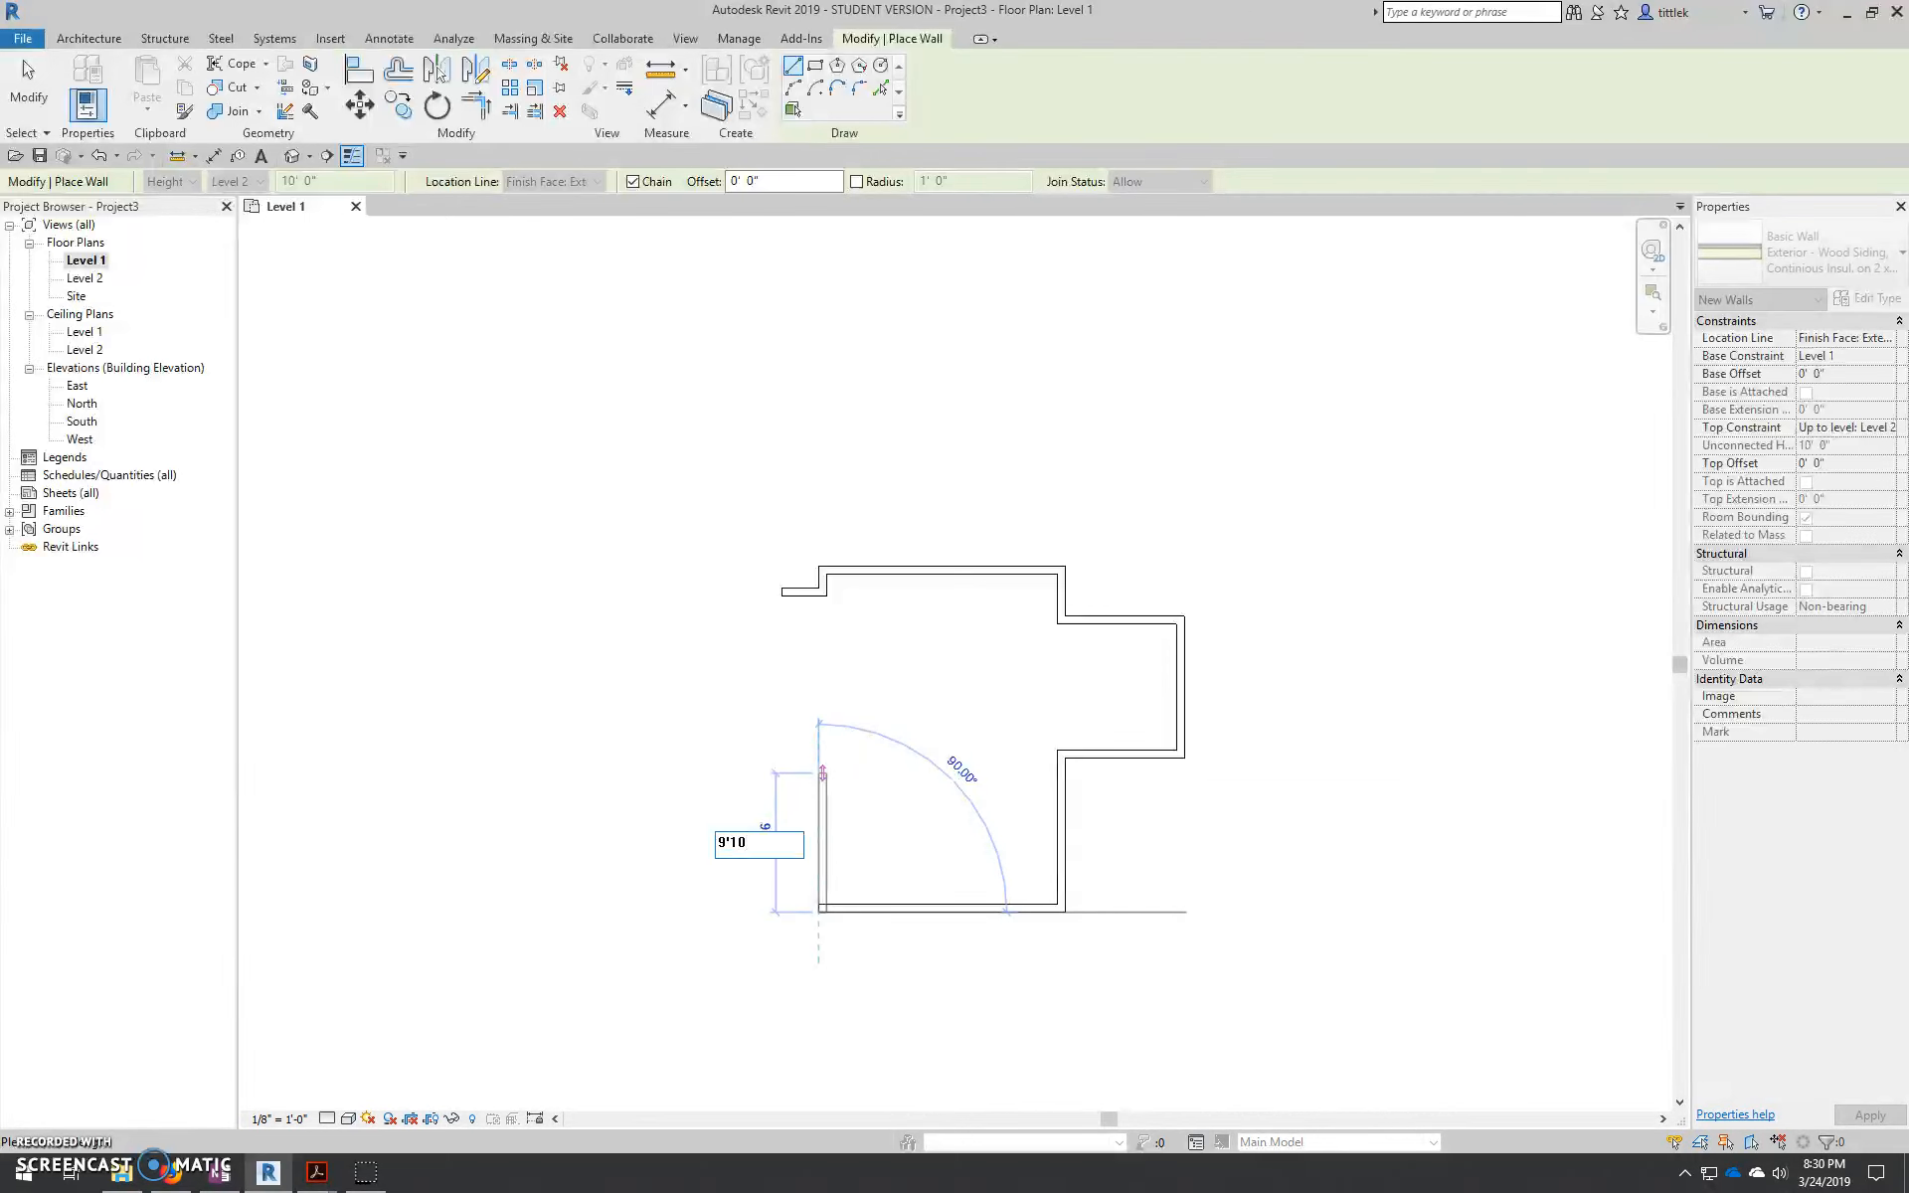
key("Return")
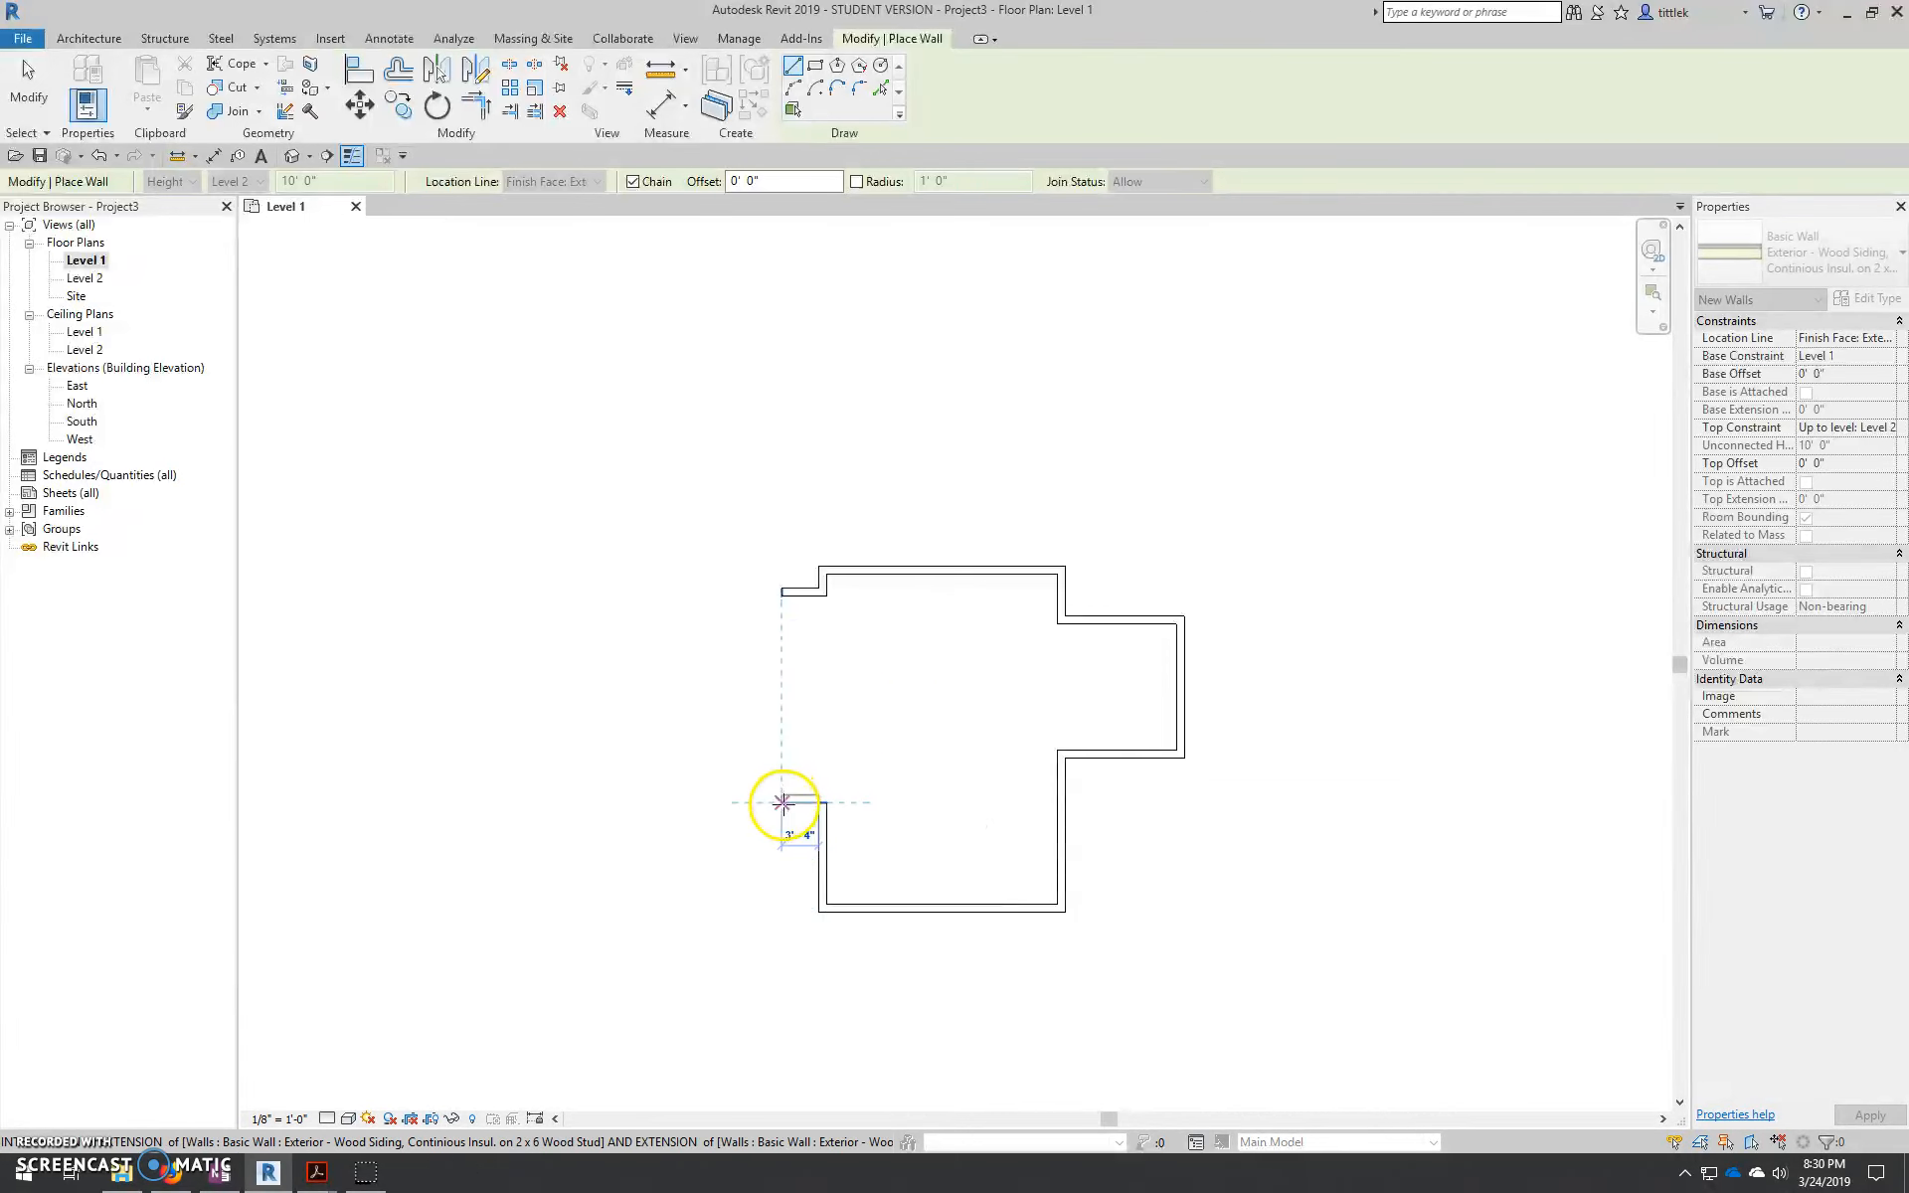
- Draw a wall west to align with the chain's starting point and close the loop with a wall north to that point
left_click(782, 801)
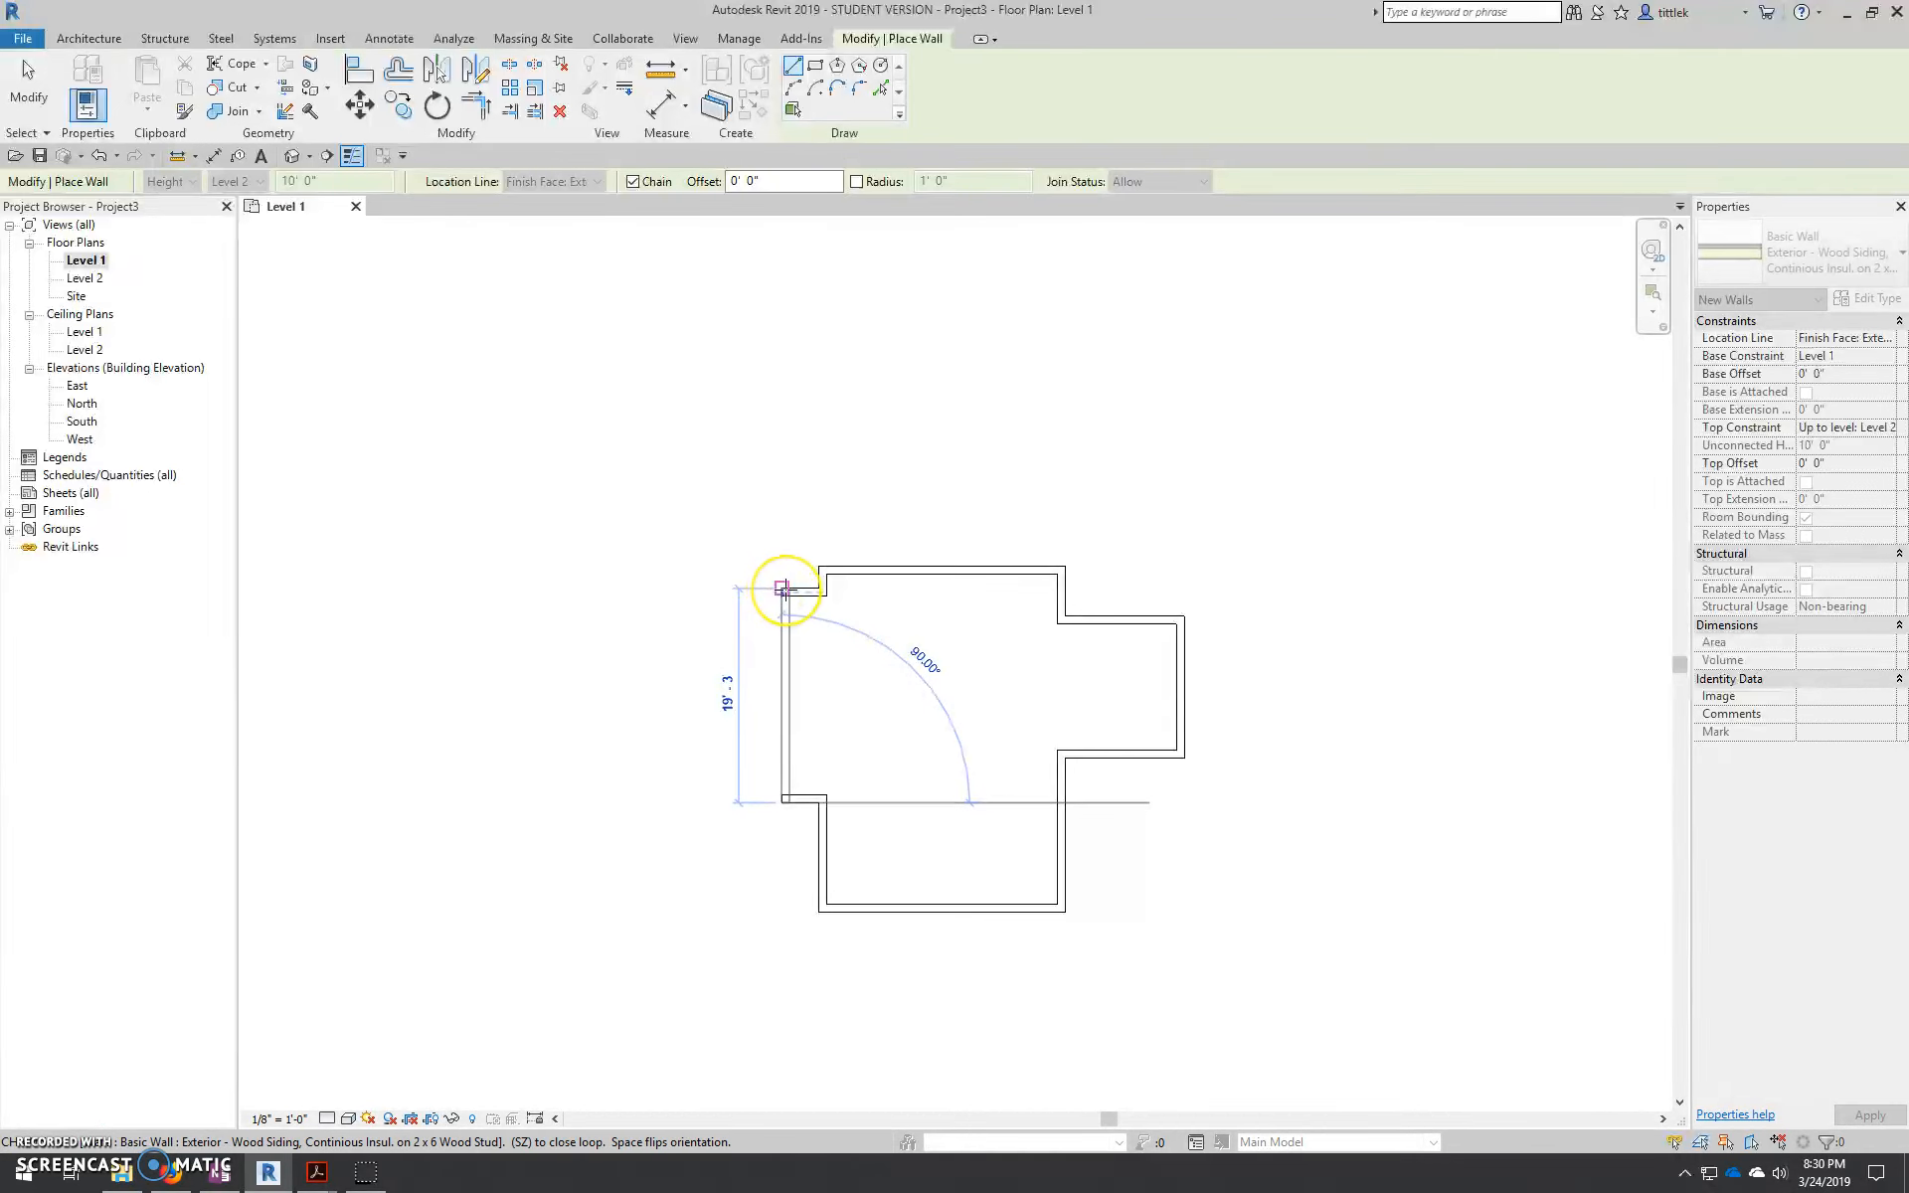
left_click(782, 587)
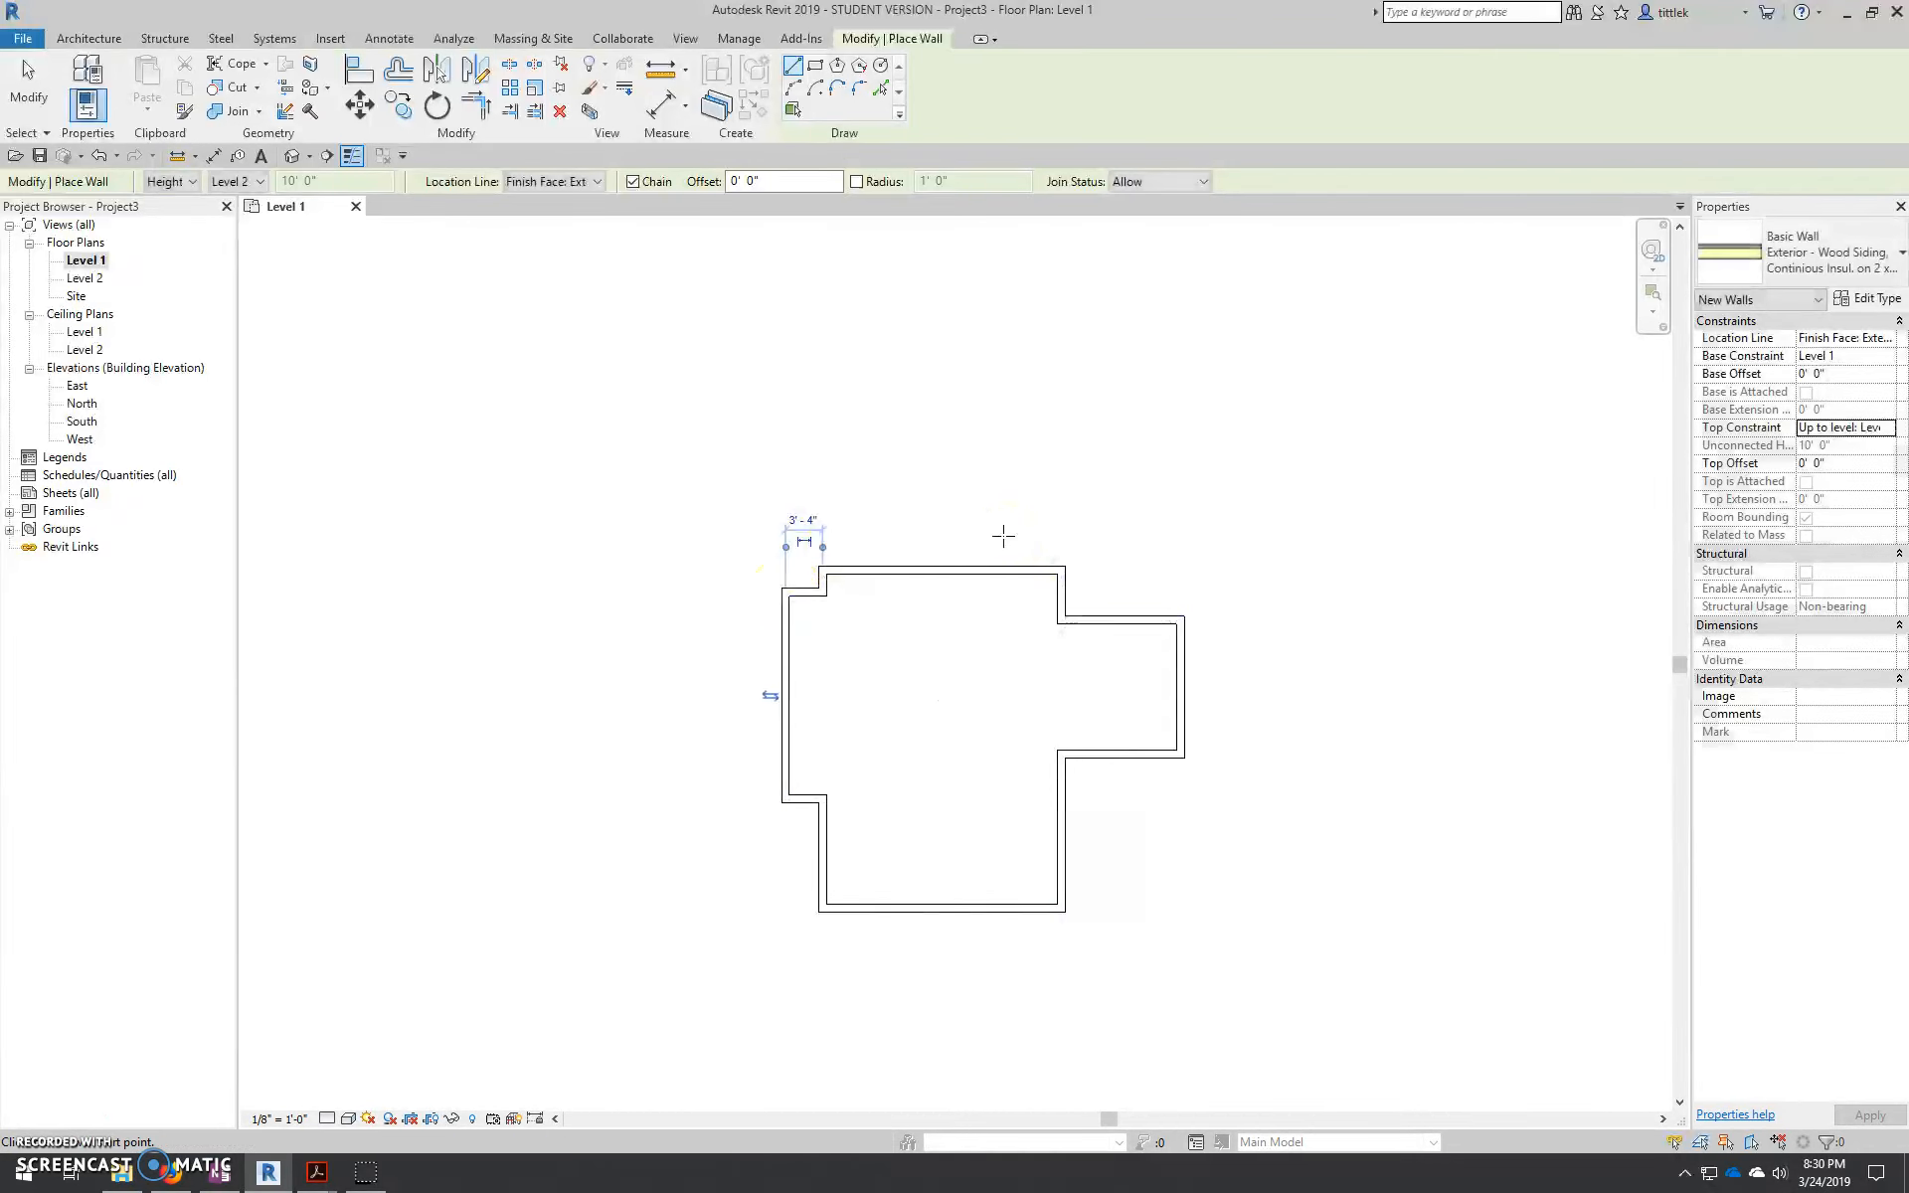
left_click(1096, 547)
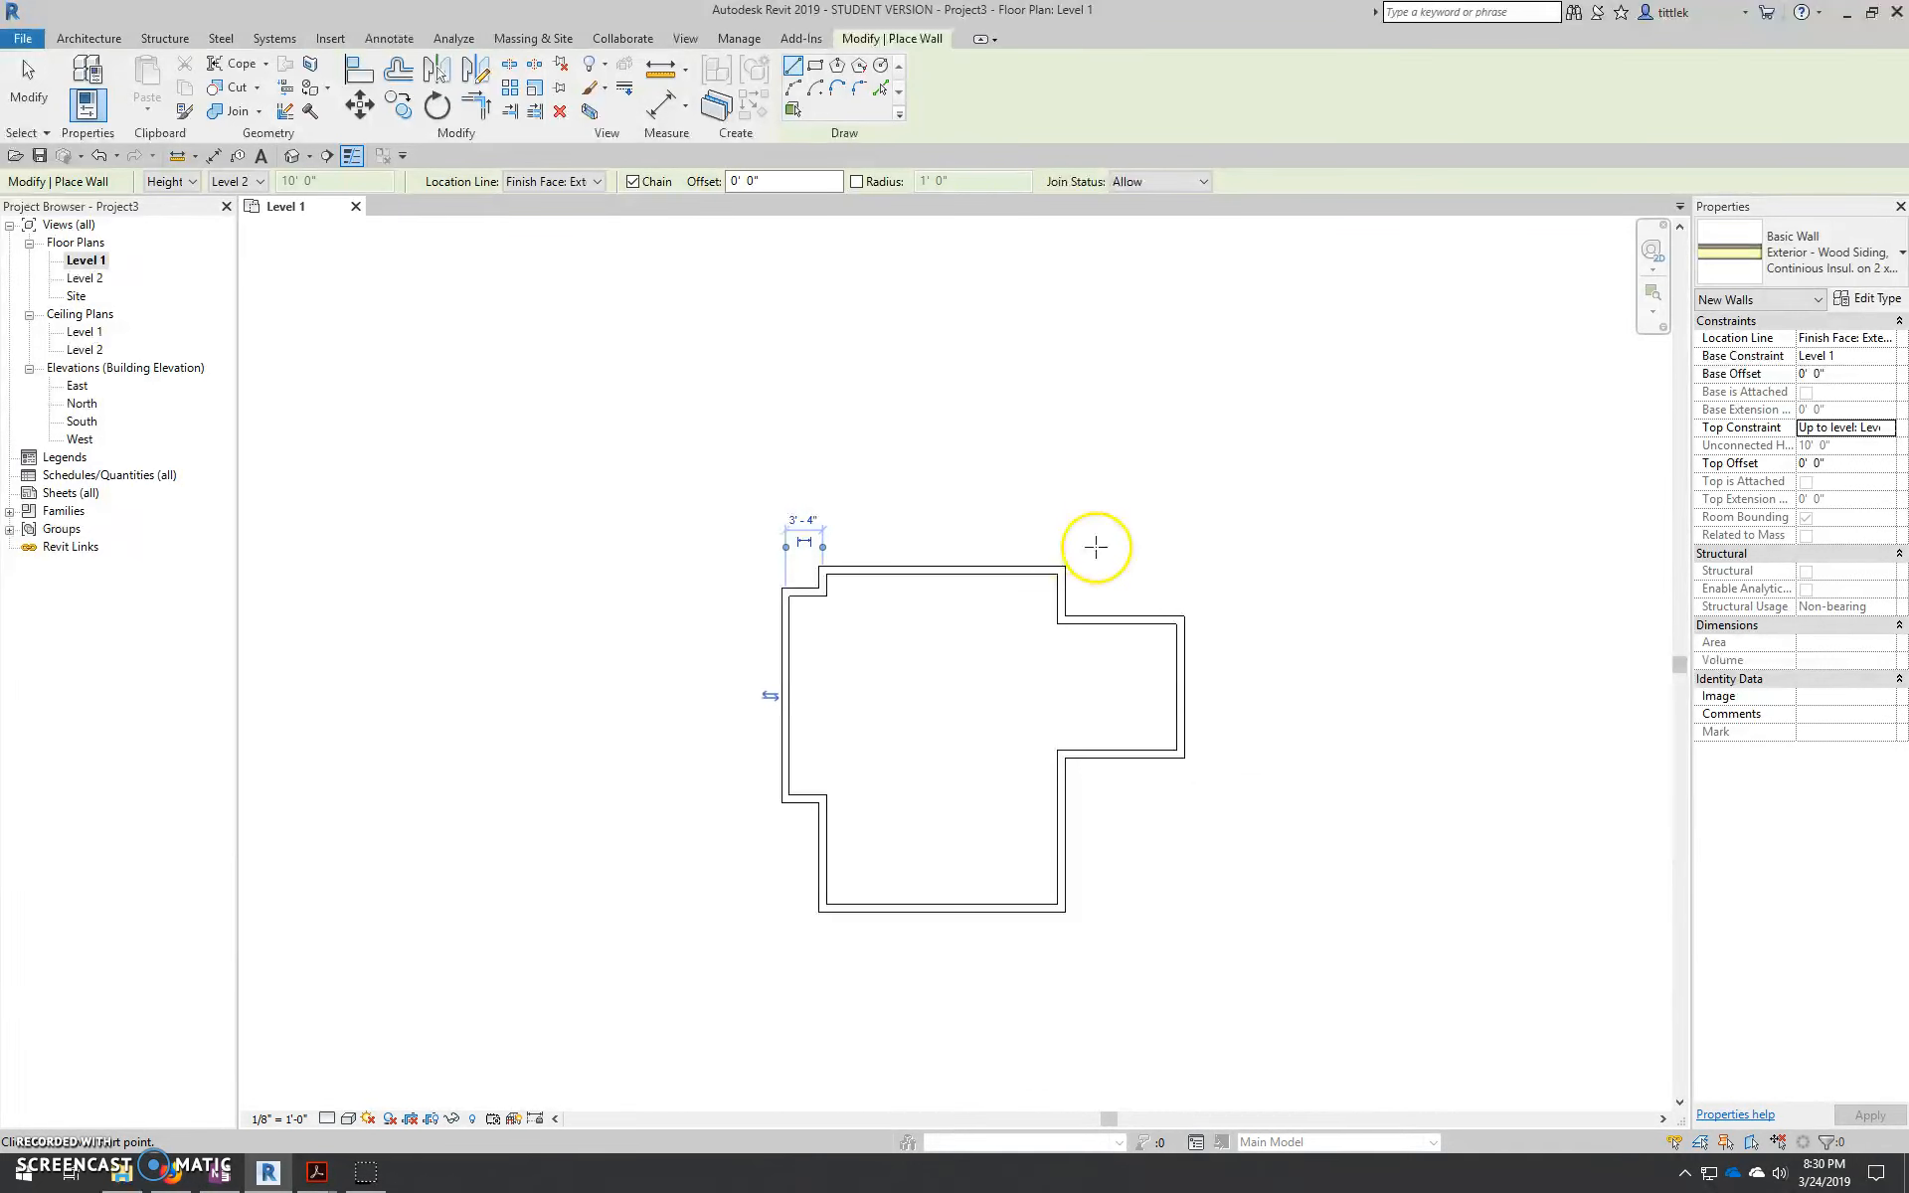
- Open the default 3D view of the exterior walls
left_click(292, 157)
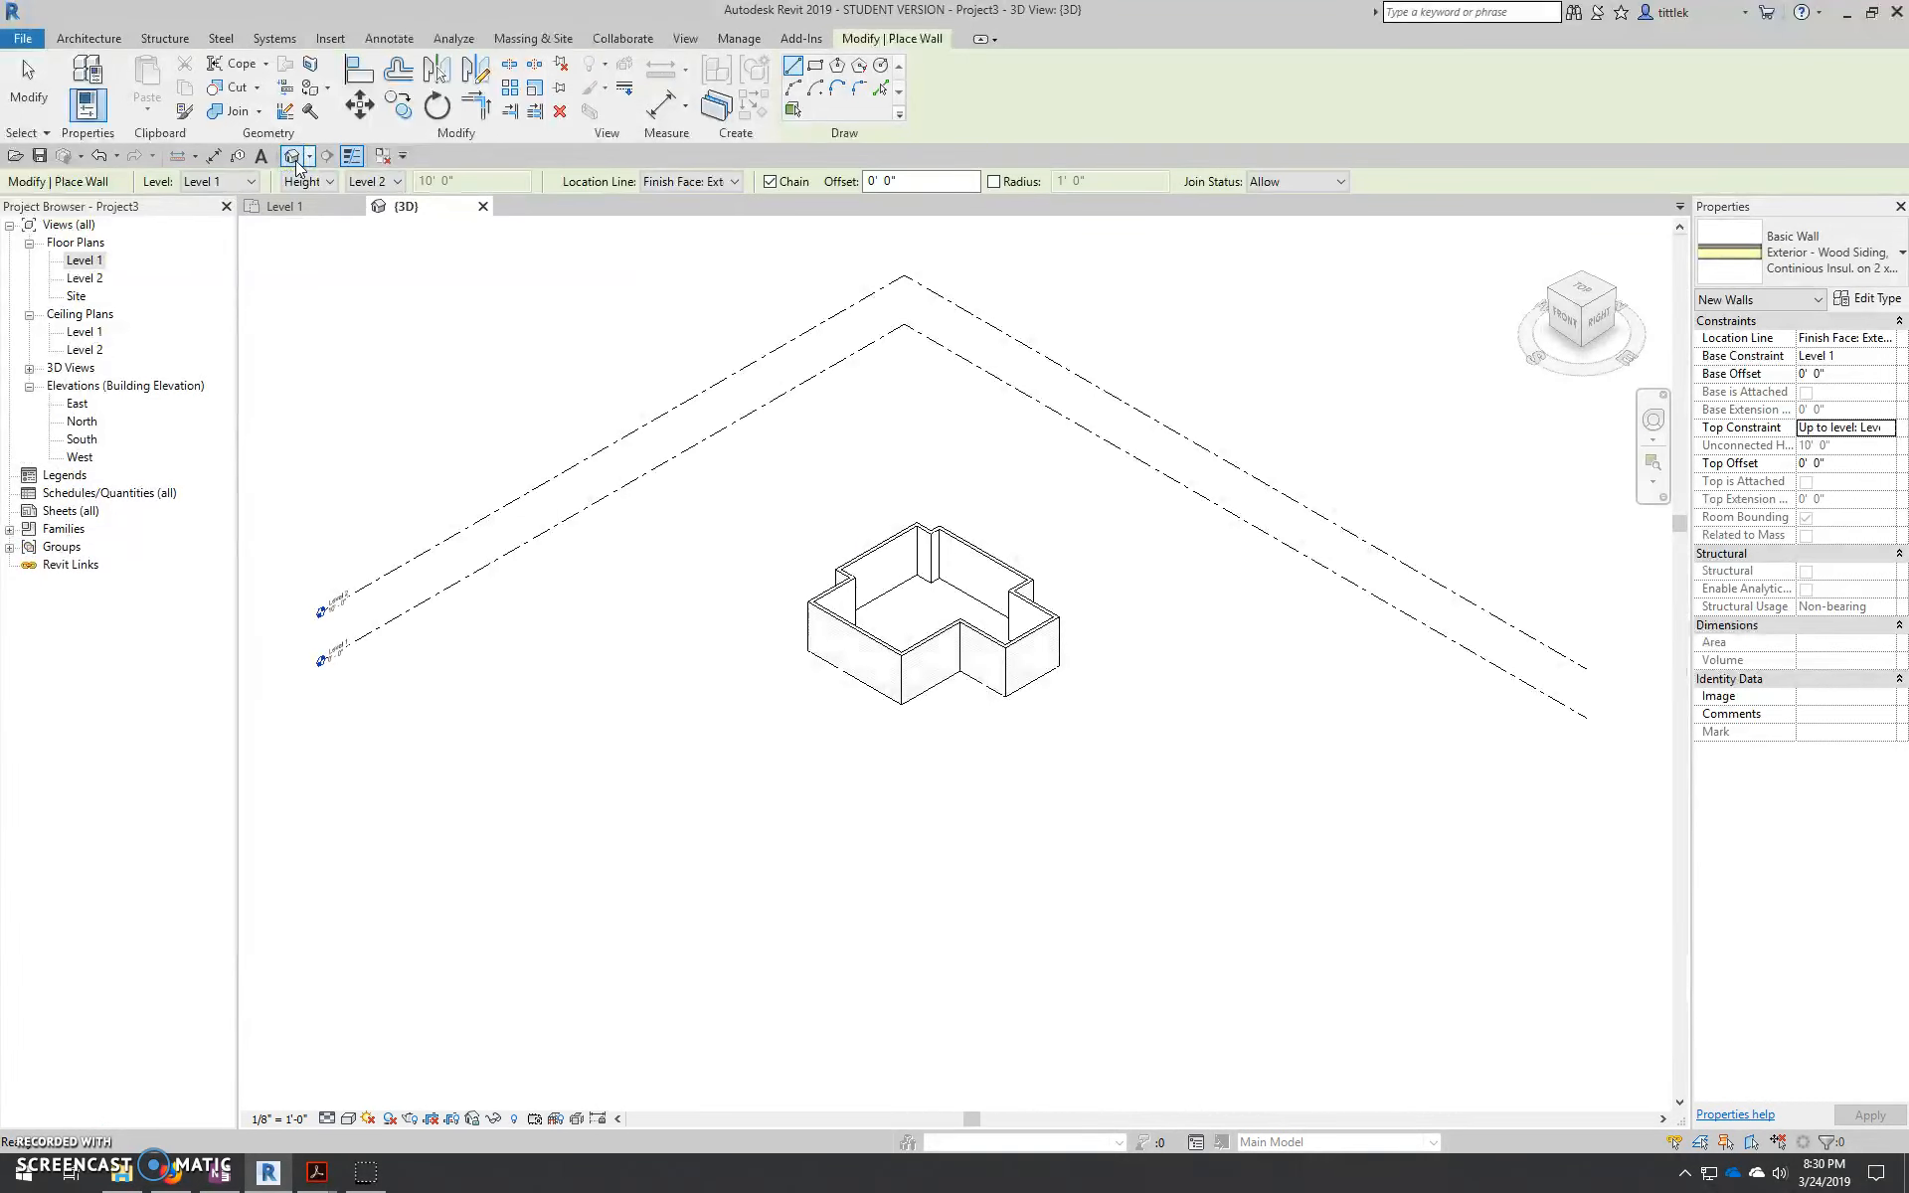
- End wall placement and examine the exterior walls and their siding pattern in the 3D view
key("Escape")
left_click(897, 623)
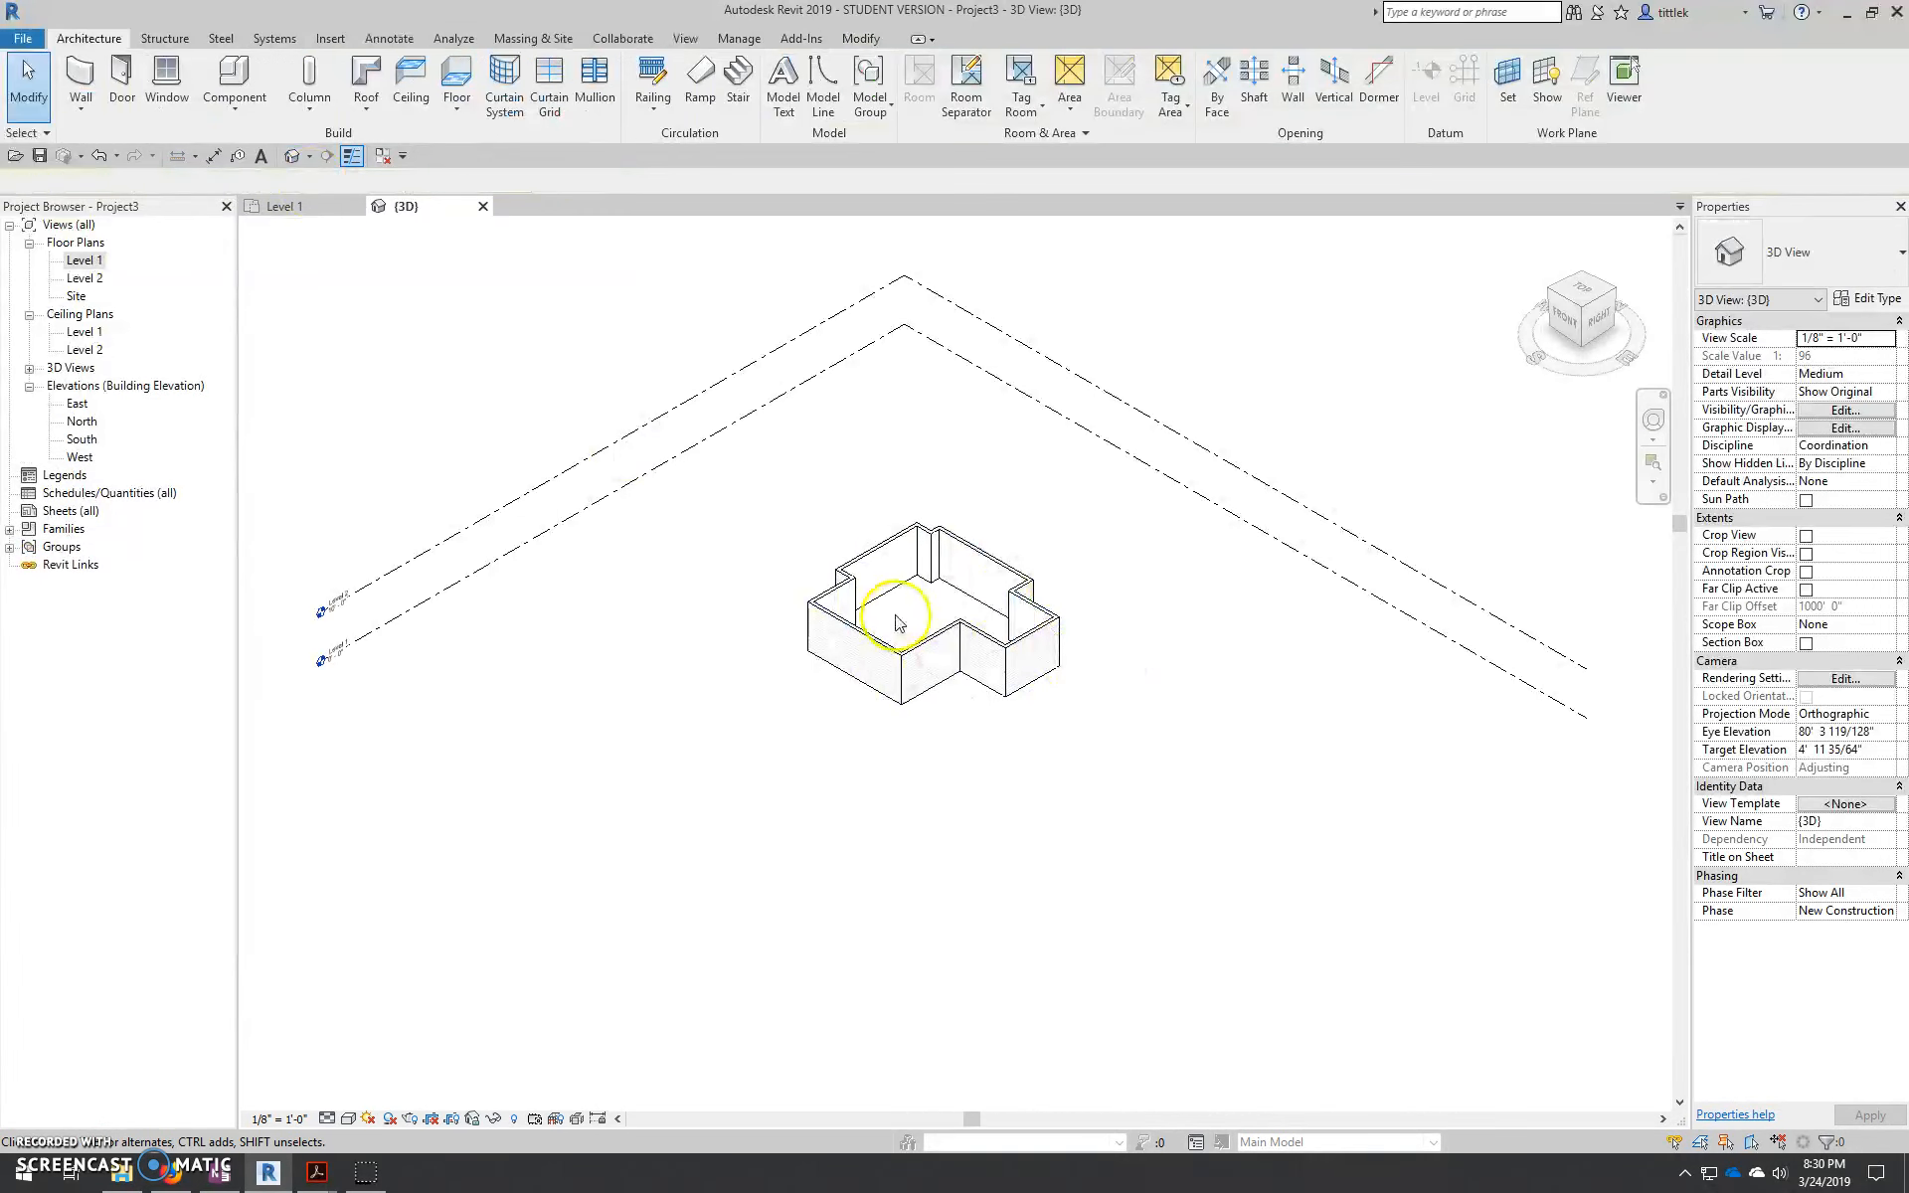
scroll(897, 622, "up", 5)
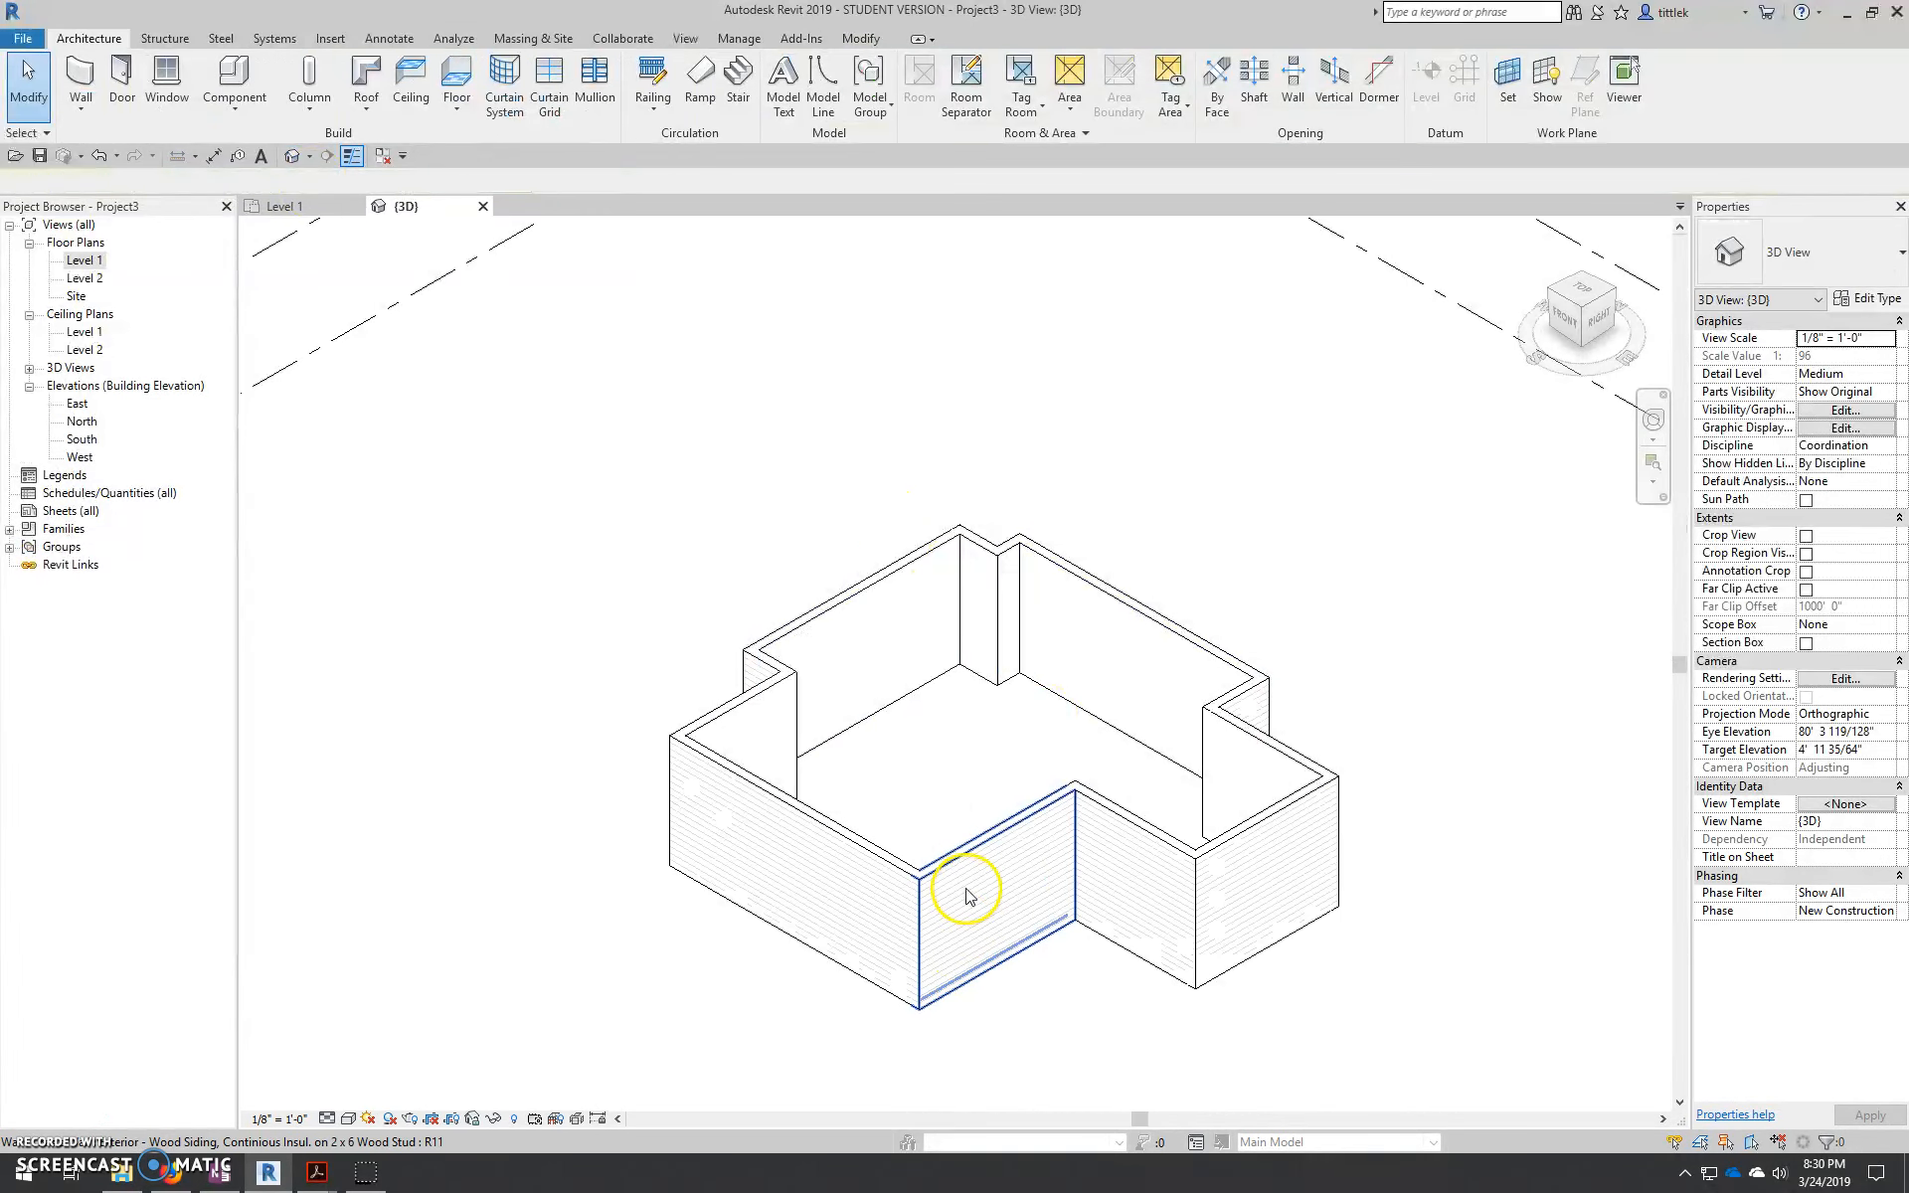
scroll(967, 895, "down", 2)
scroll(964, 900, "up", 6)
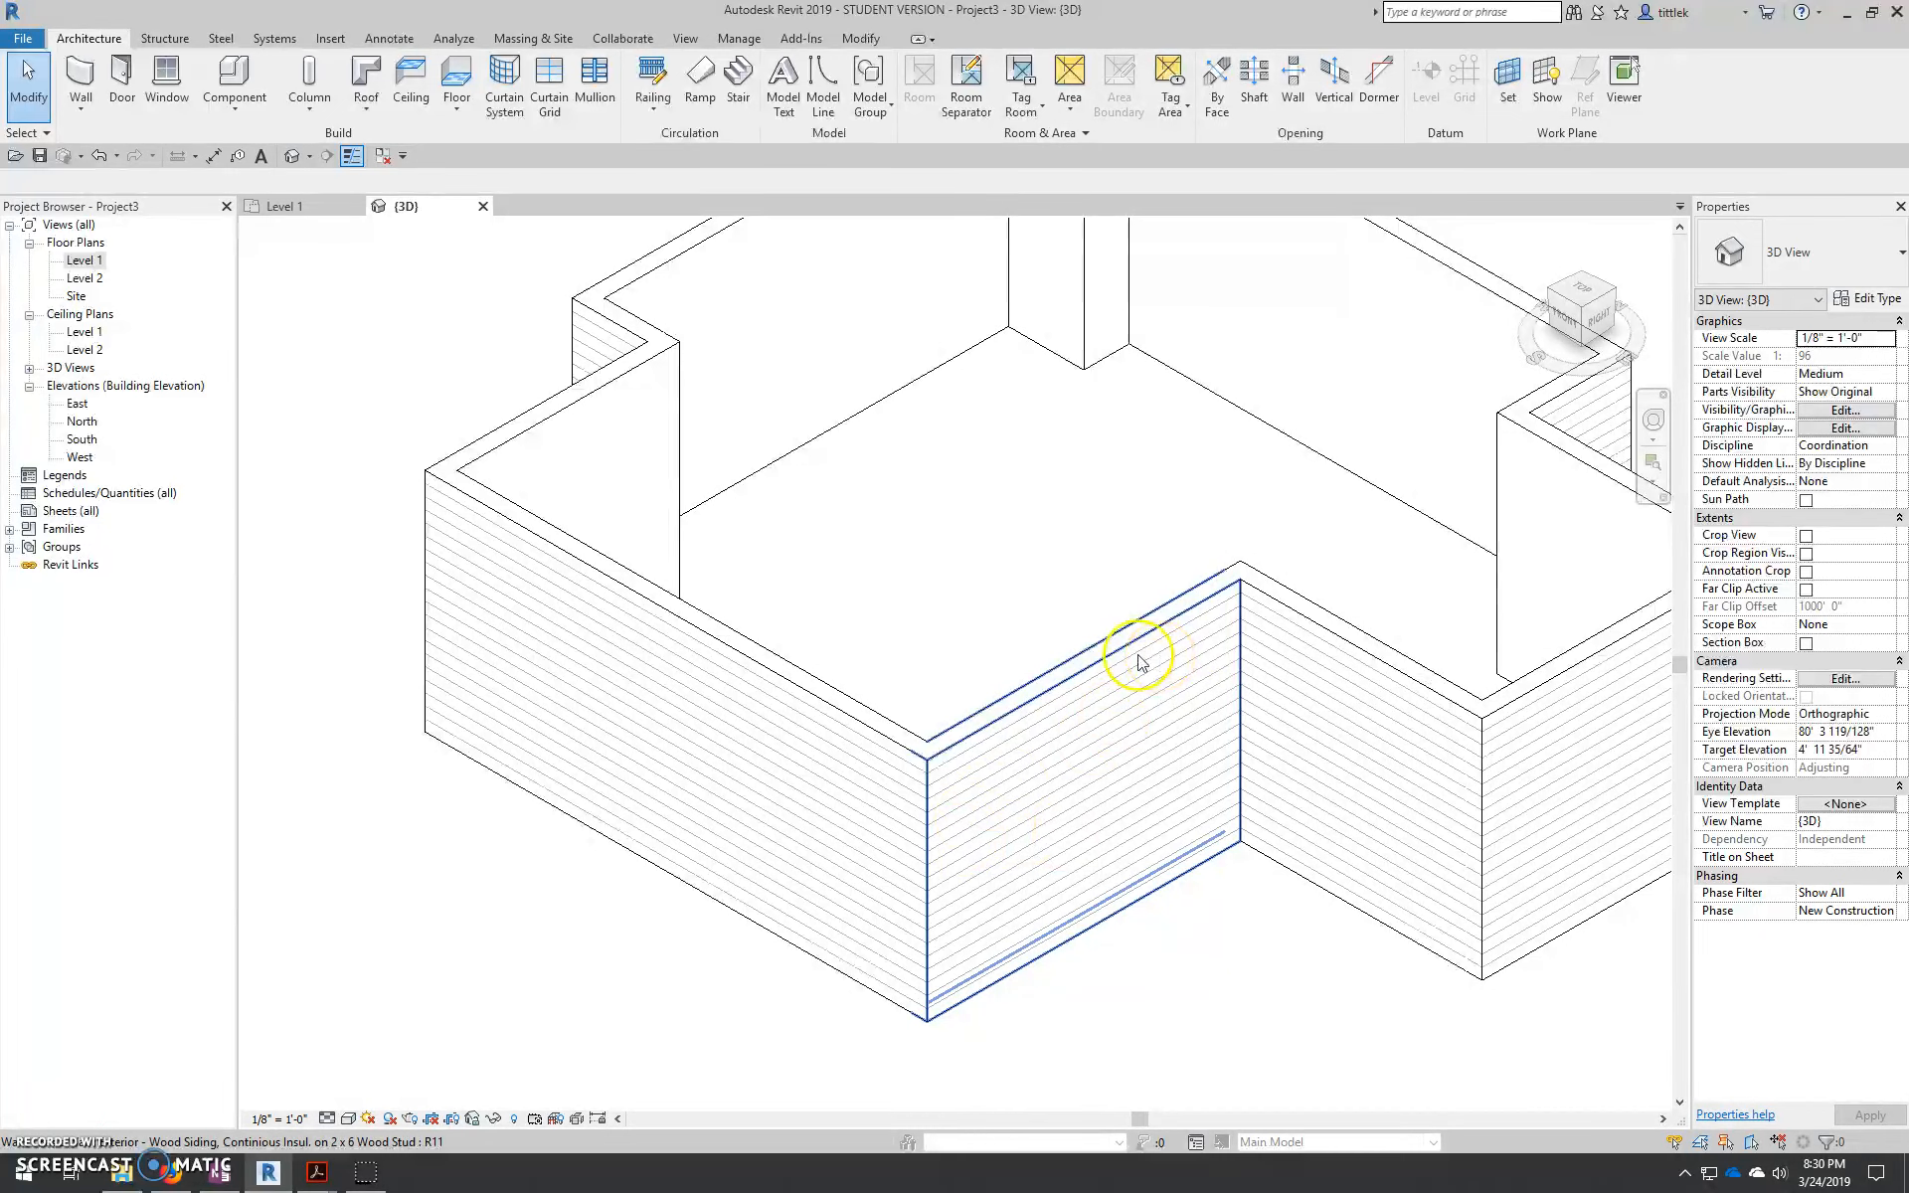
scroll(1151, 745, "down", 4)
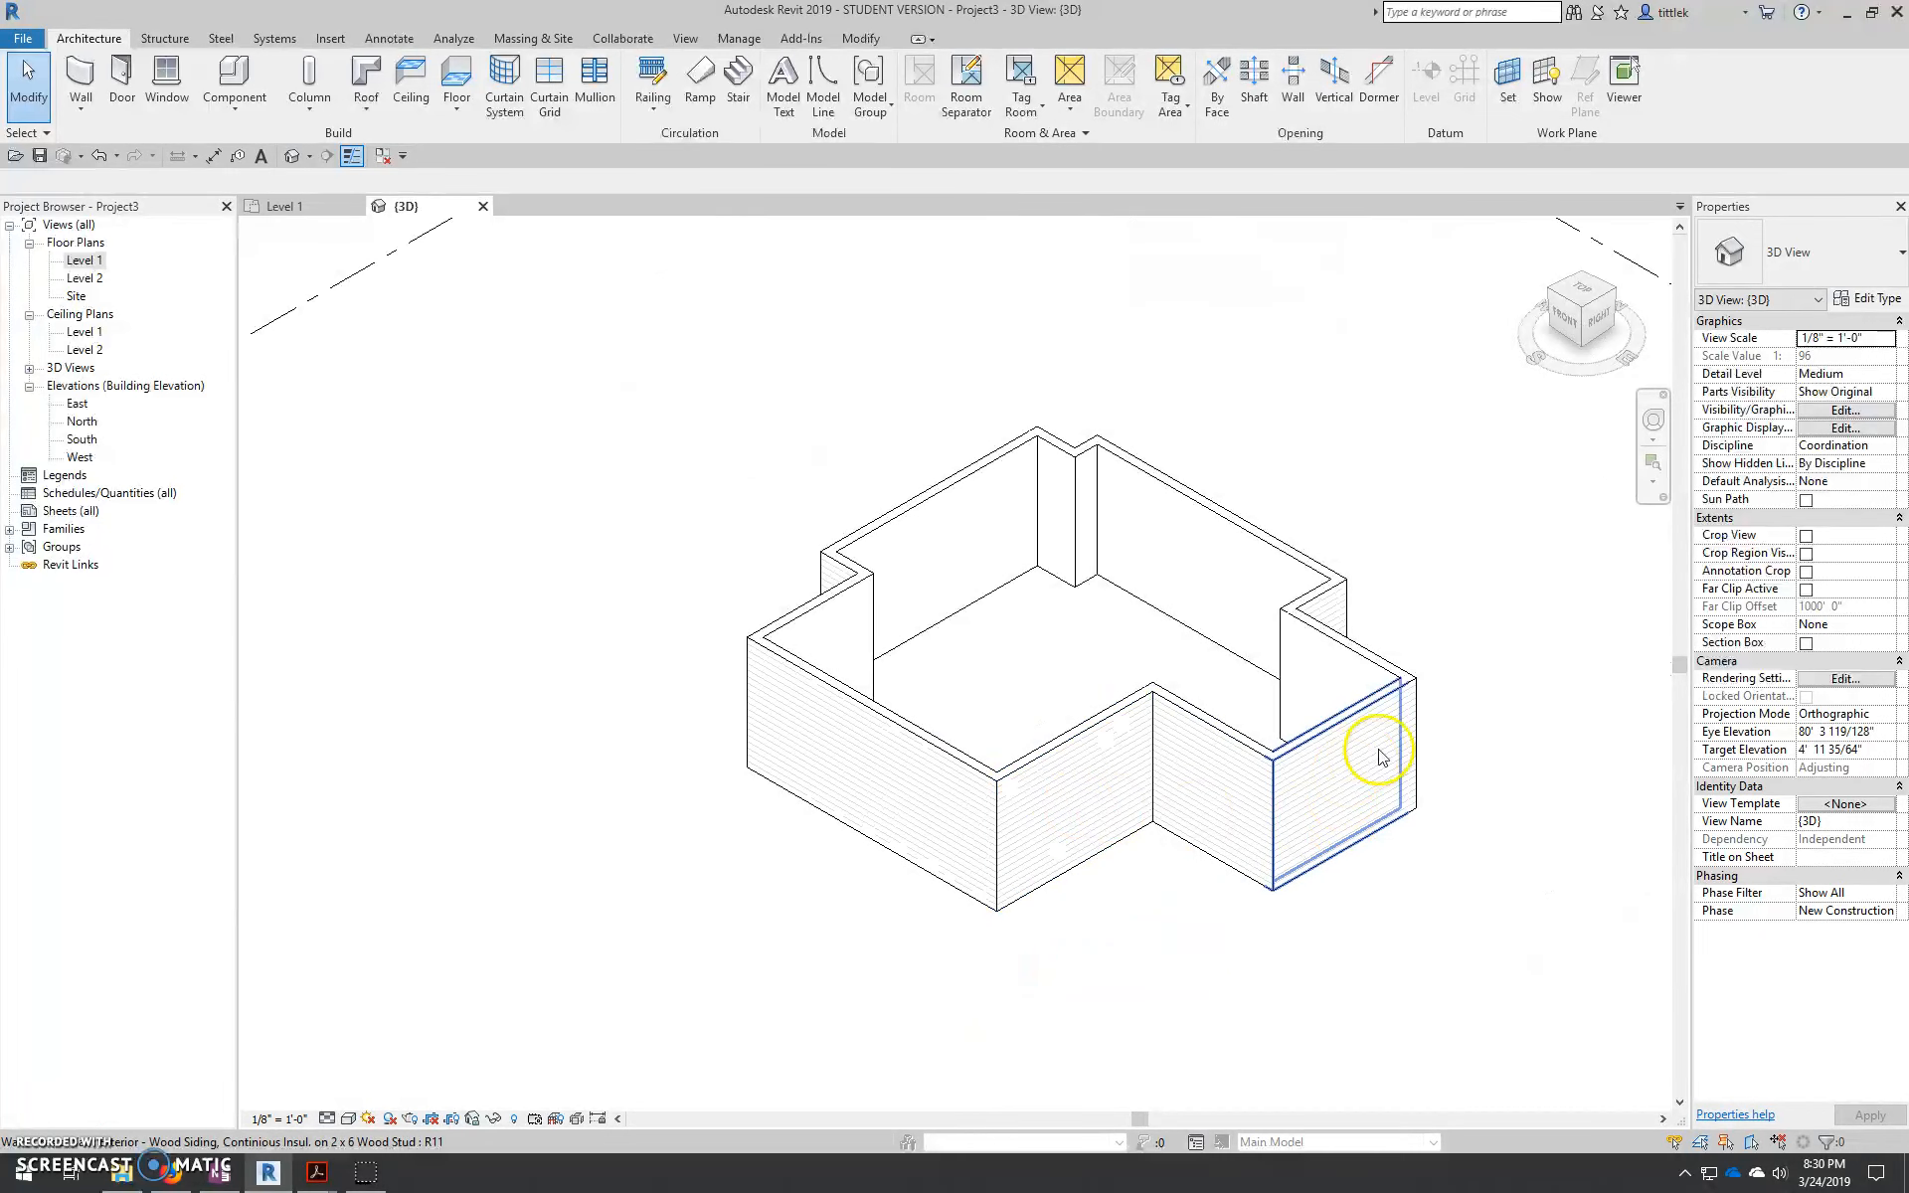
scroll(503, 784, "down", 5)
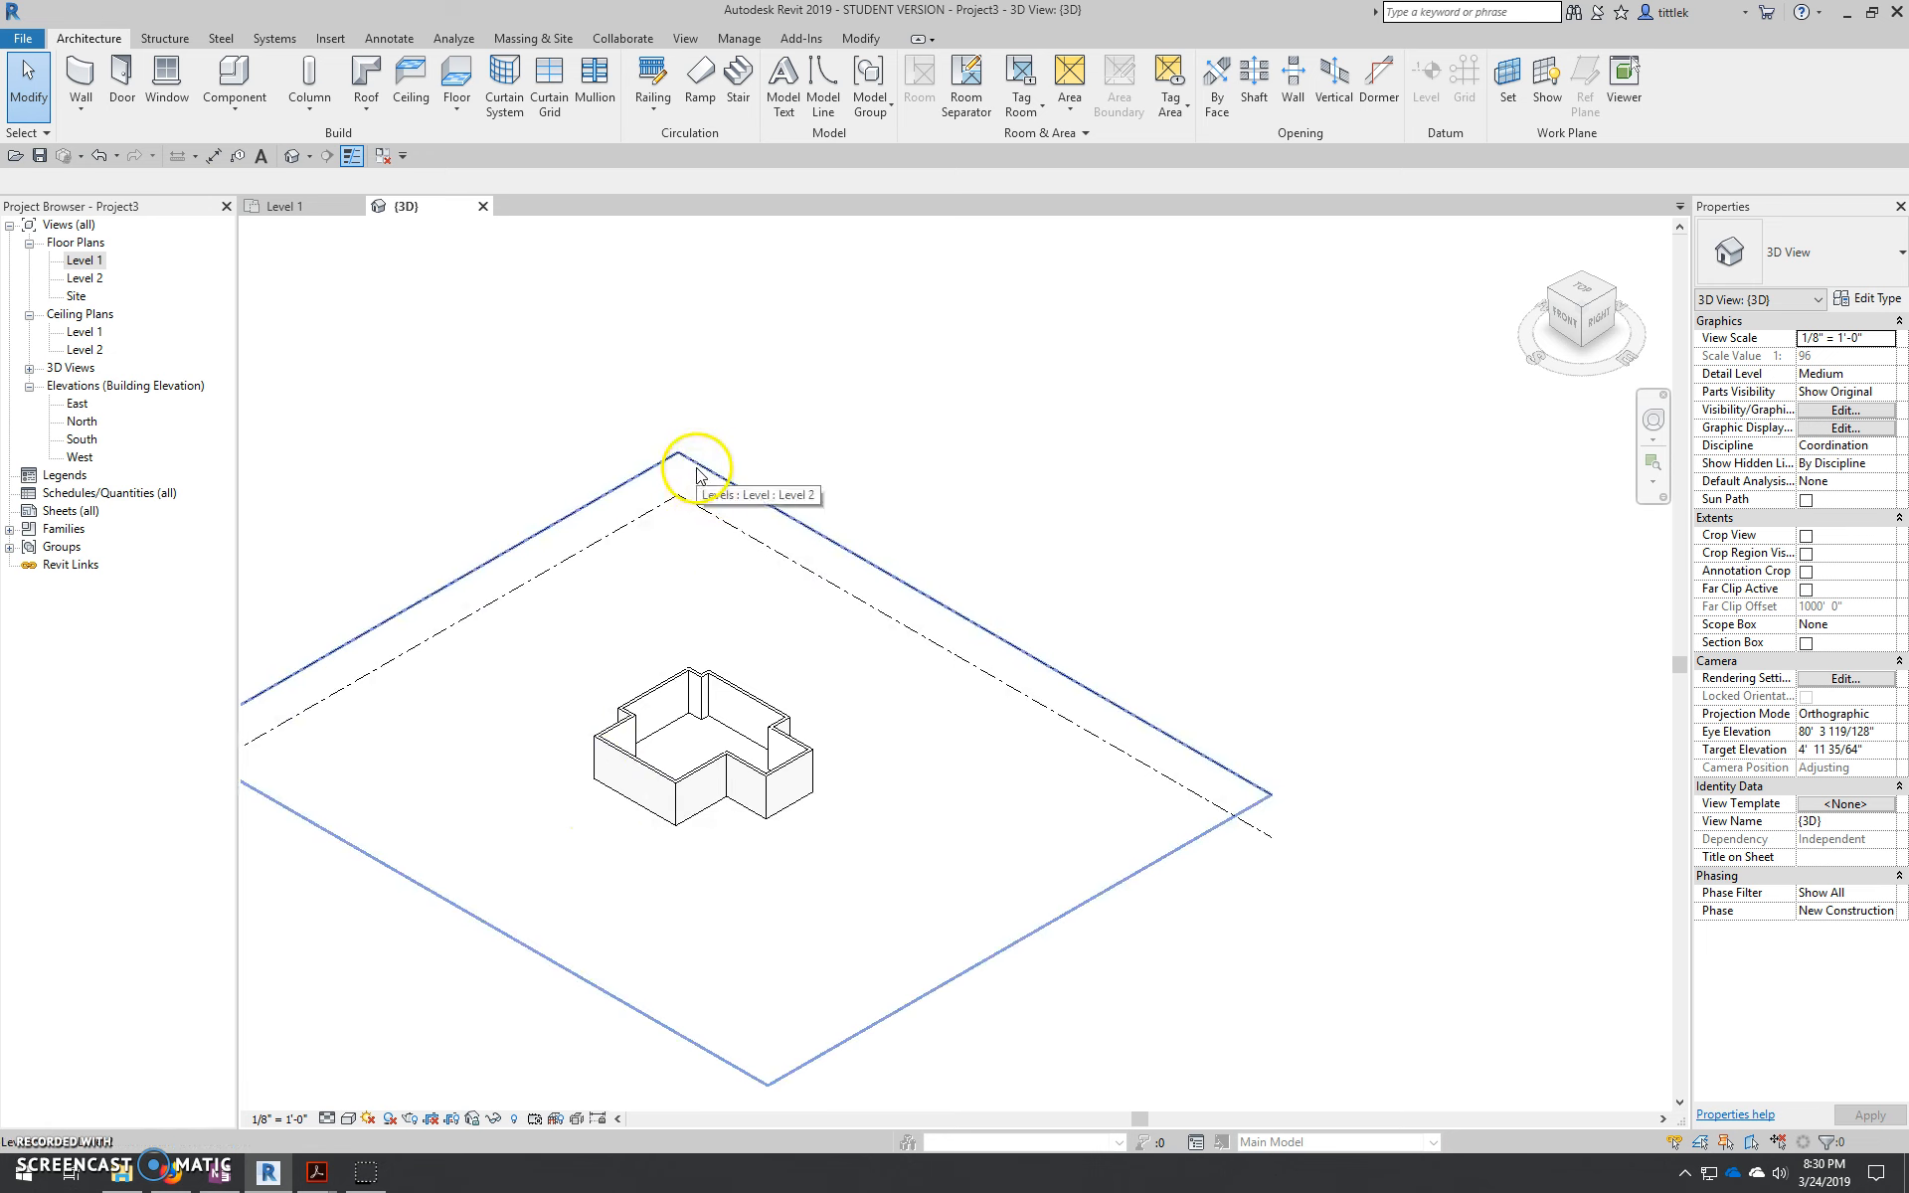
- Hide the Levels category in the 3D view and fit the walls to the view
scroll(701, 479, "down", 3)
right_click(752, 507)
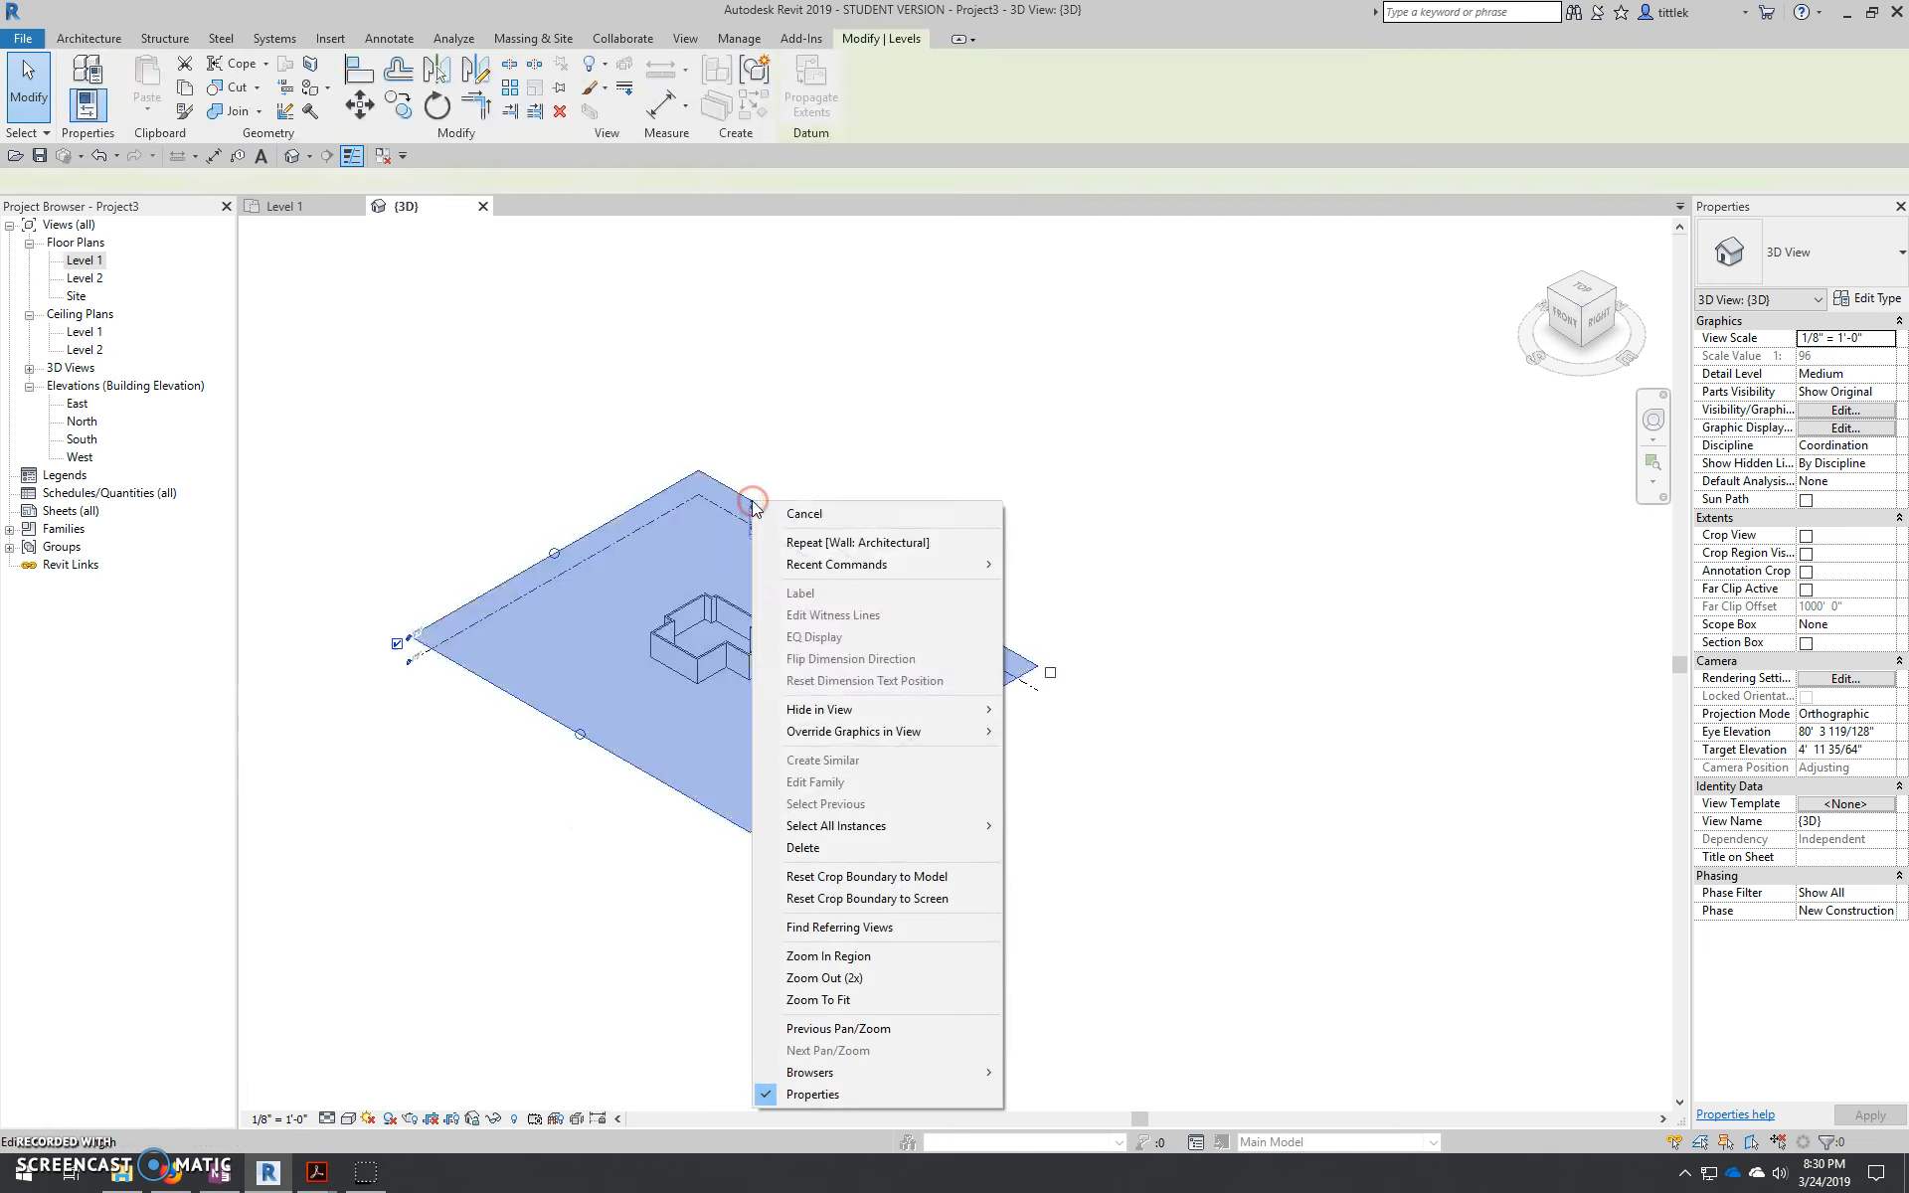
mouse_move(985, 709)
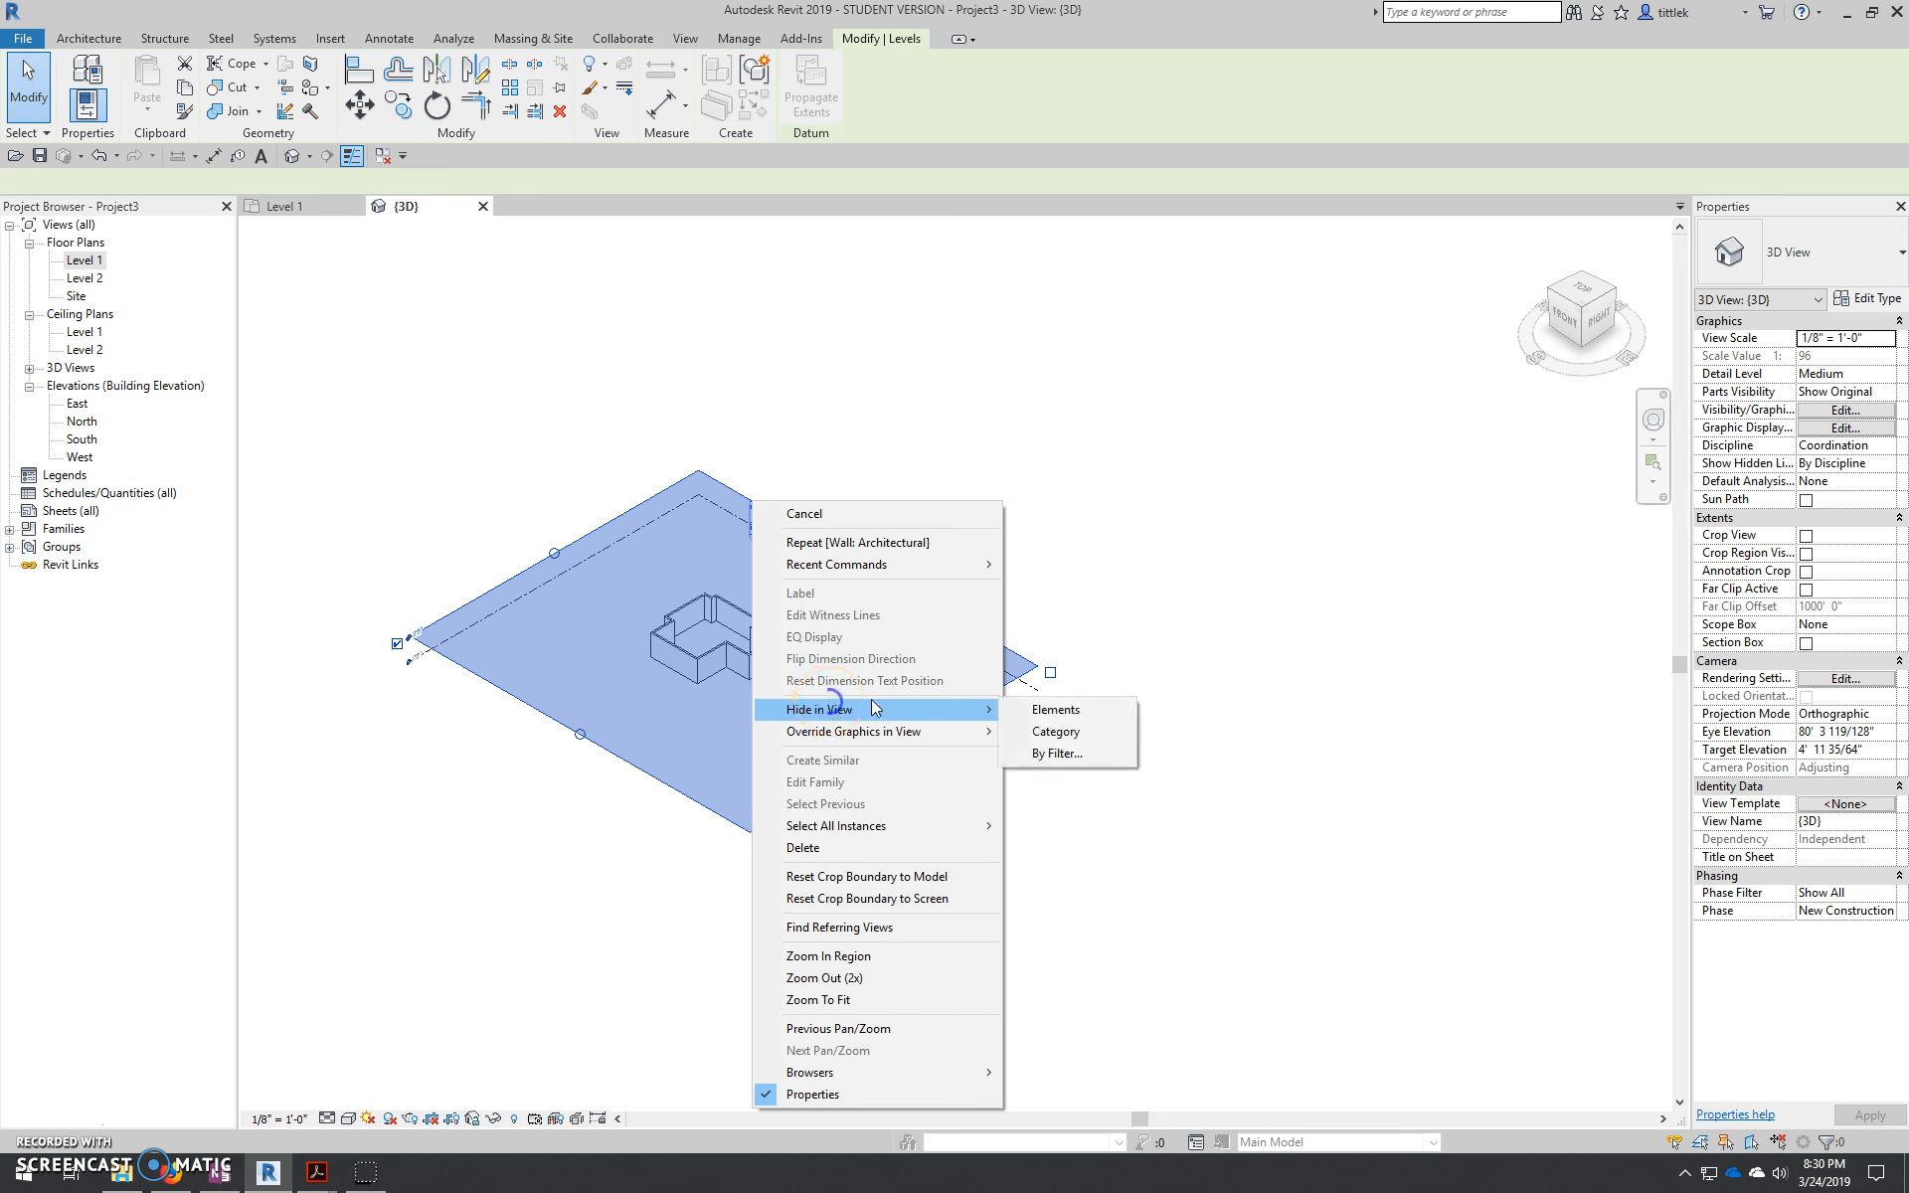
left_click(1030, 733)
middle_click(760, 650)
middle_click(760, 650)
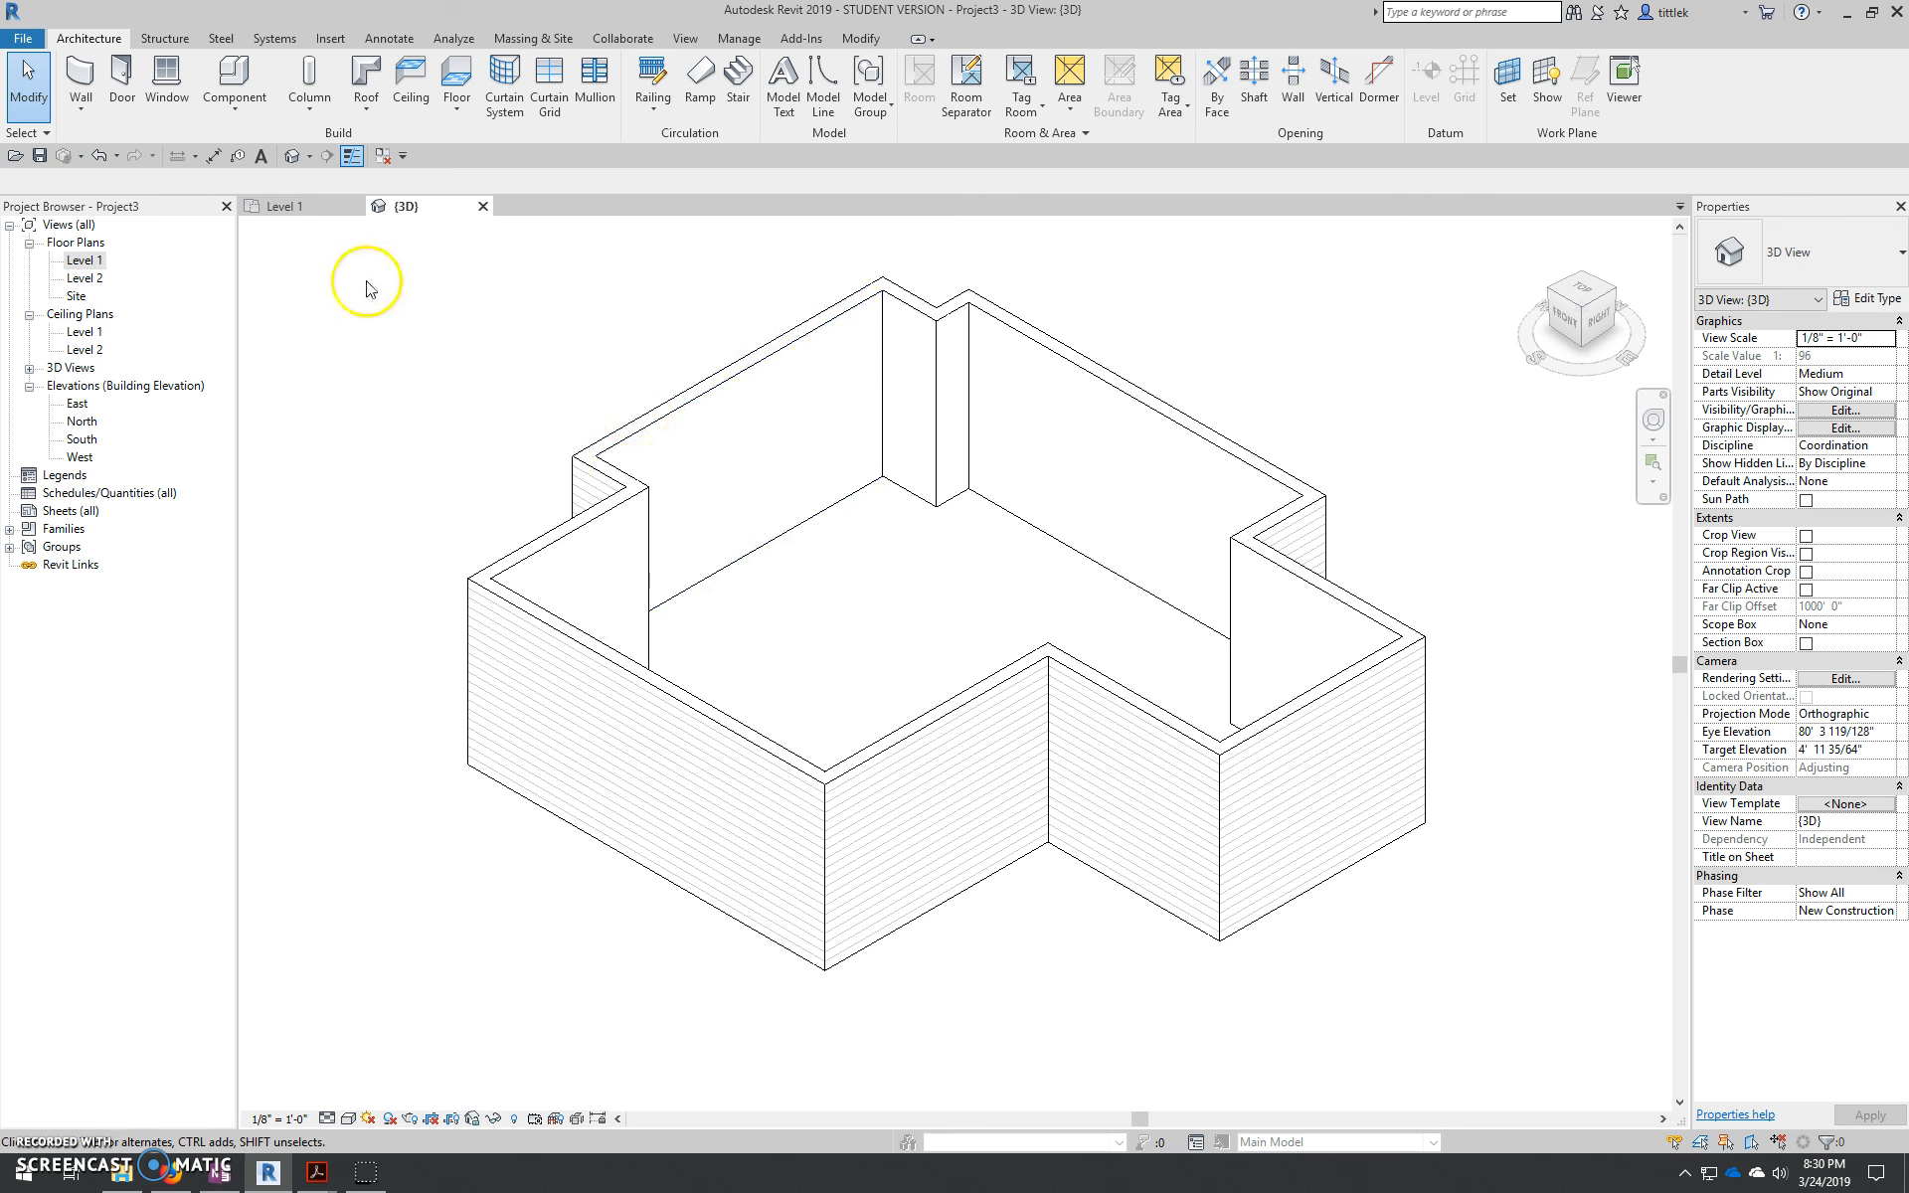
- Return to the Level 1 floor plan and set its view scale to 3/16" = 1'-0"
left_click(303, 212)
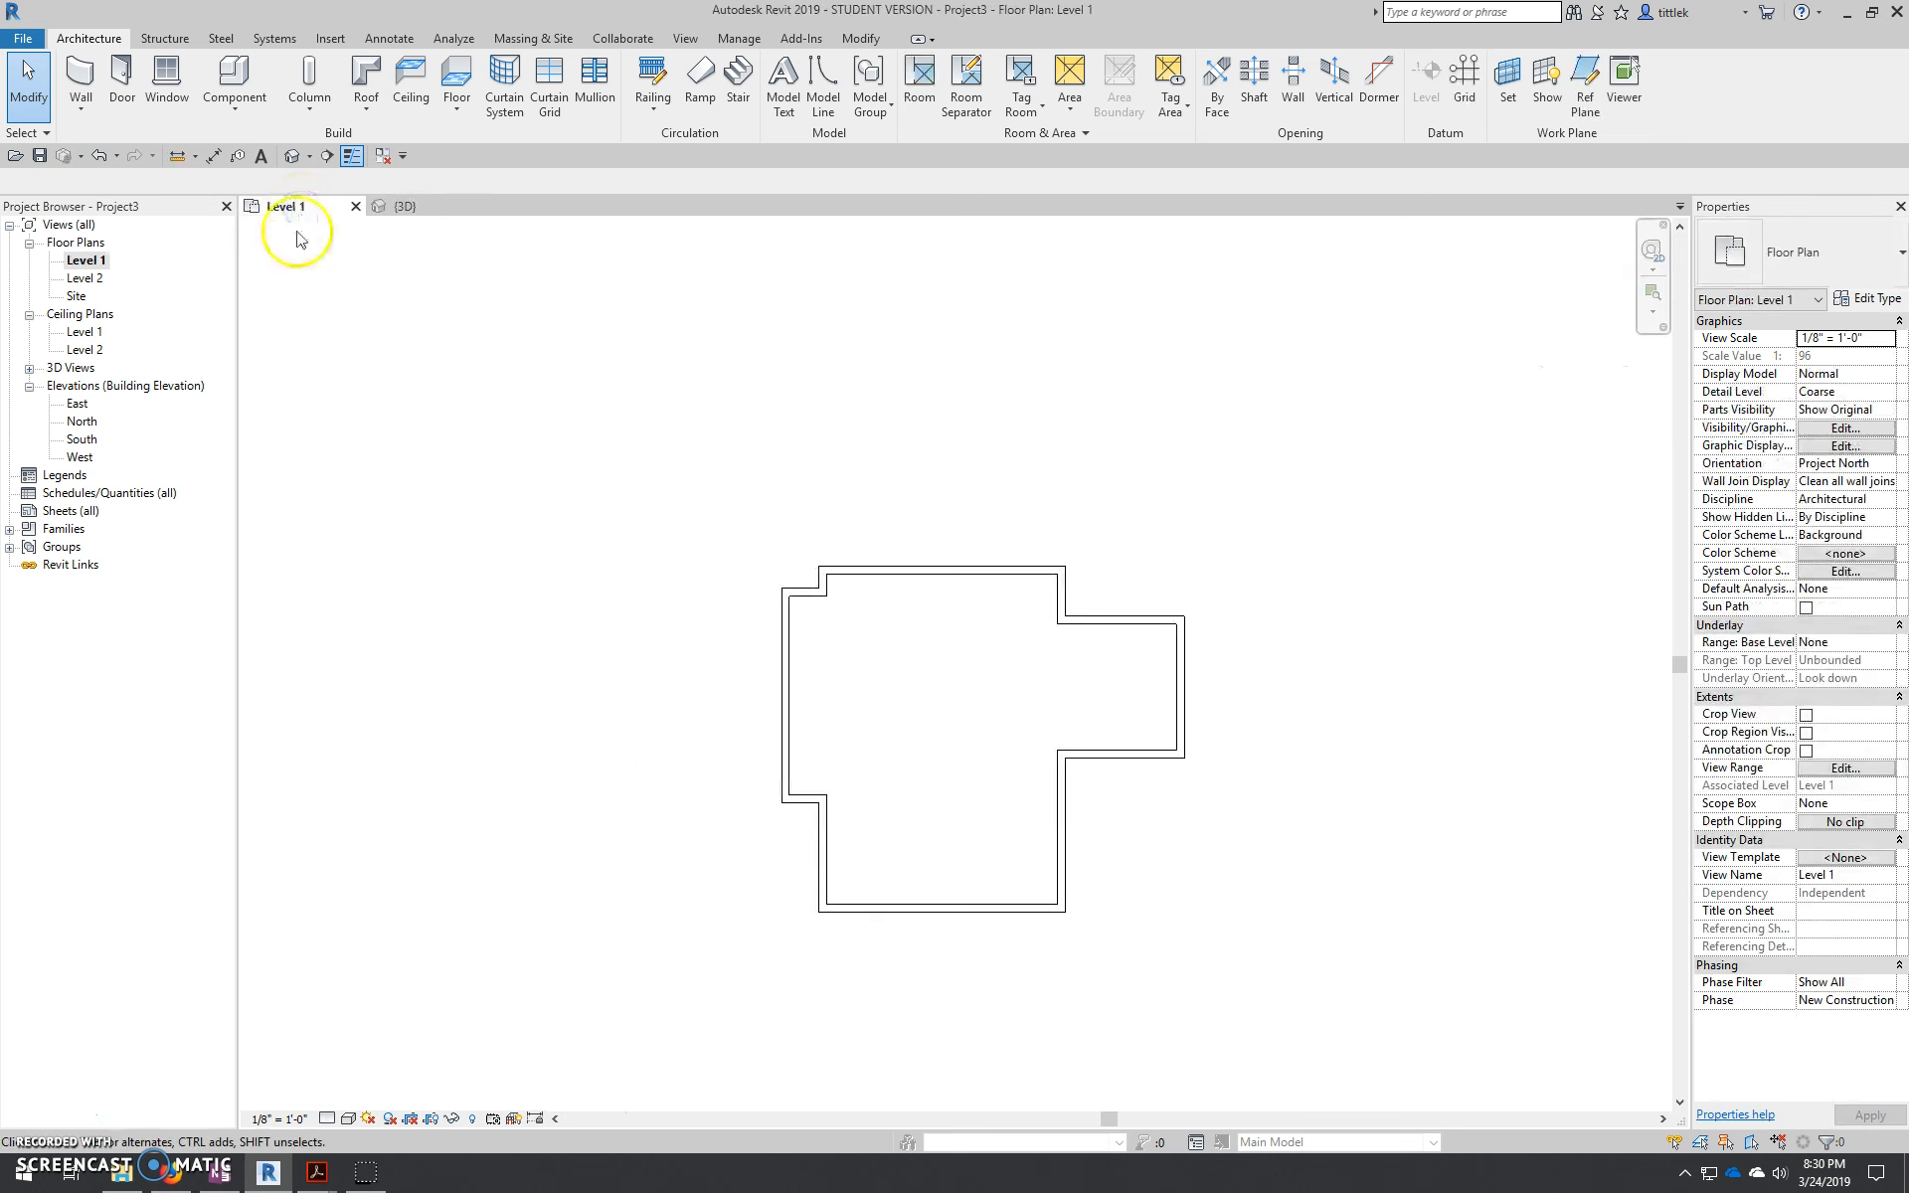
scroll(846, 815, "up", 2)
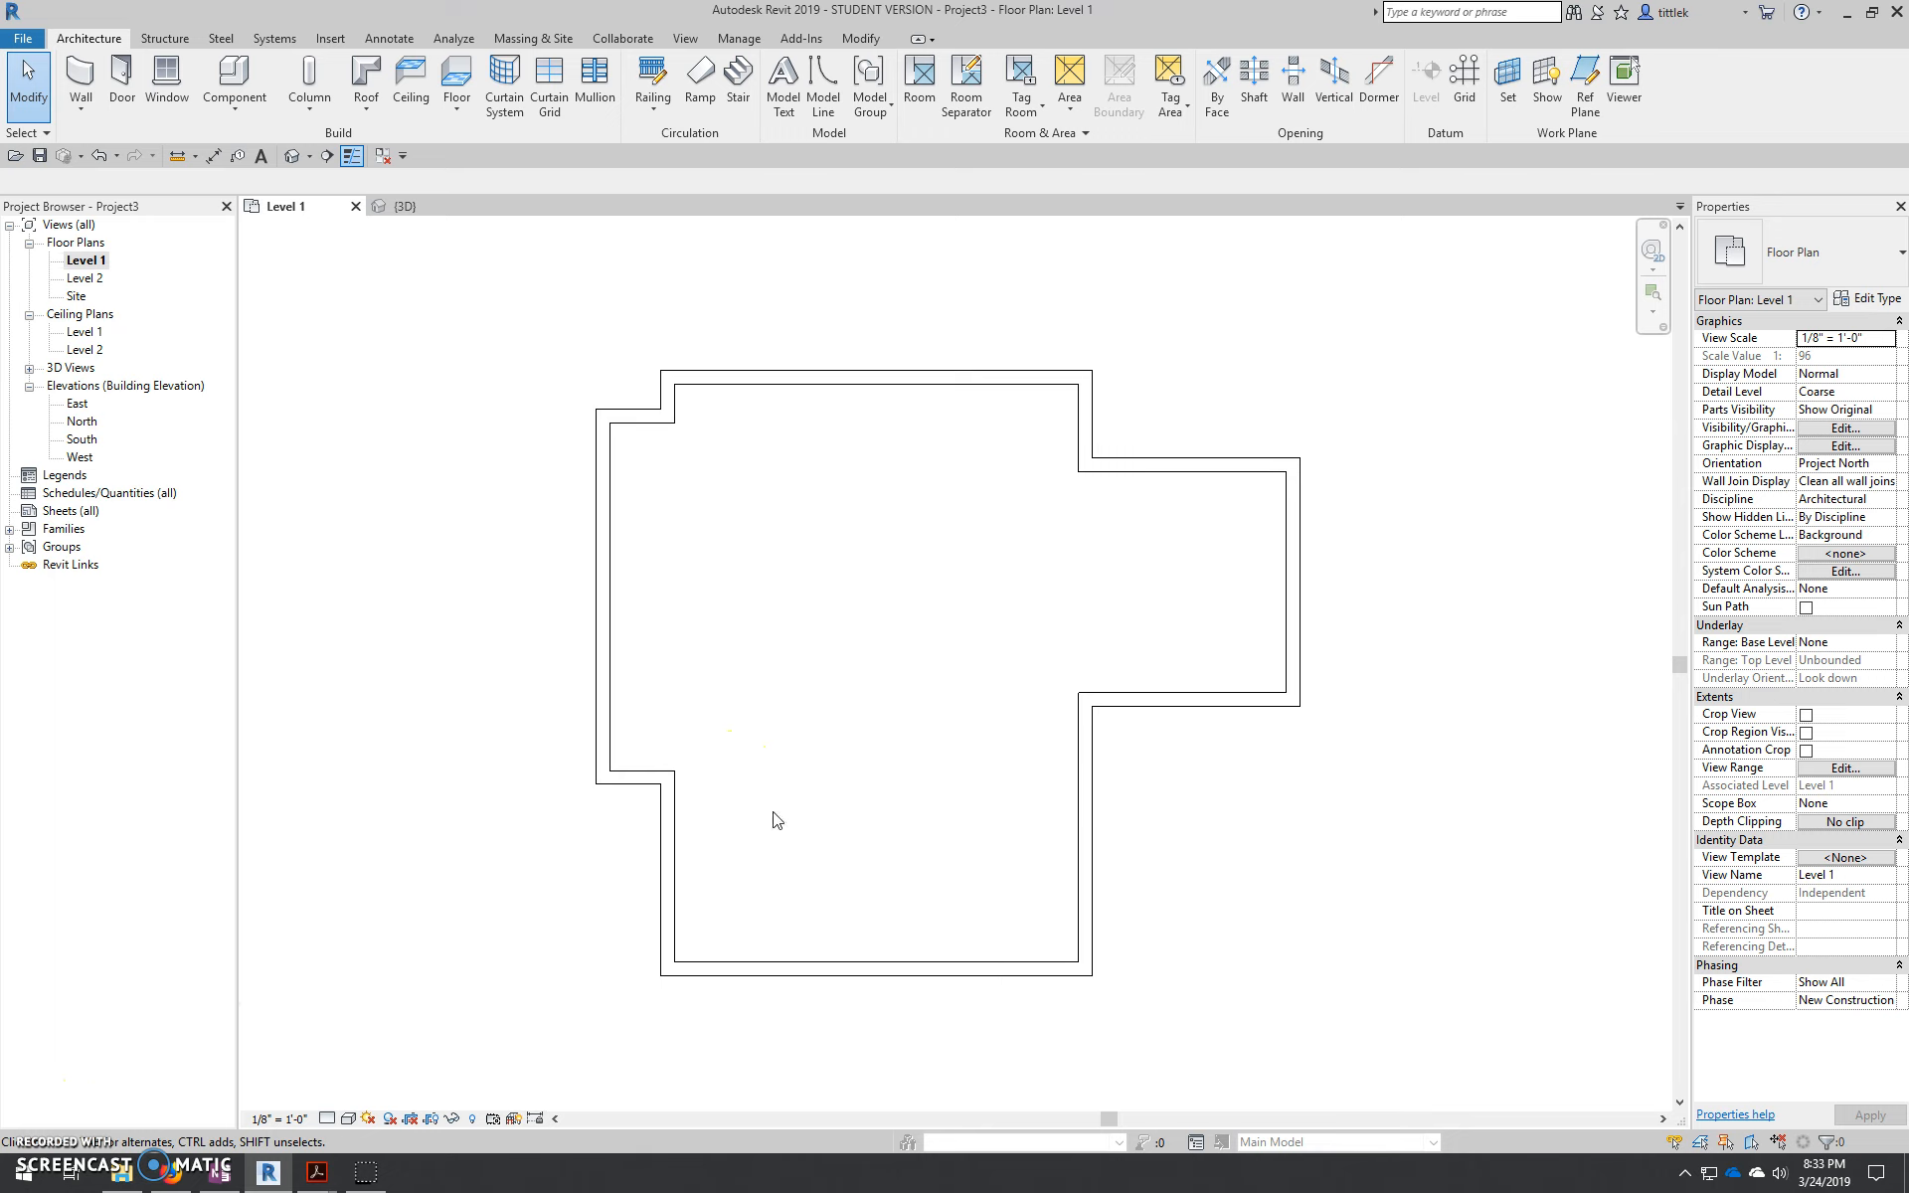
middle_click_drag(536, 871, 672, 698)
middle_click_drag(783, 603, 679, 830)
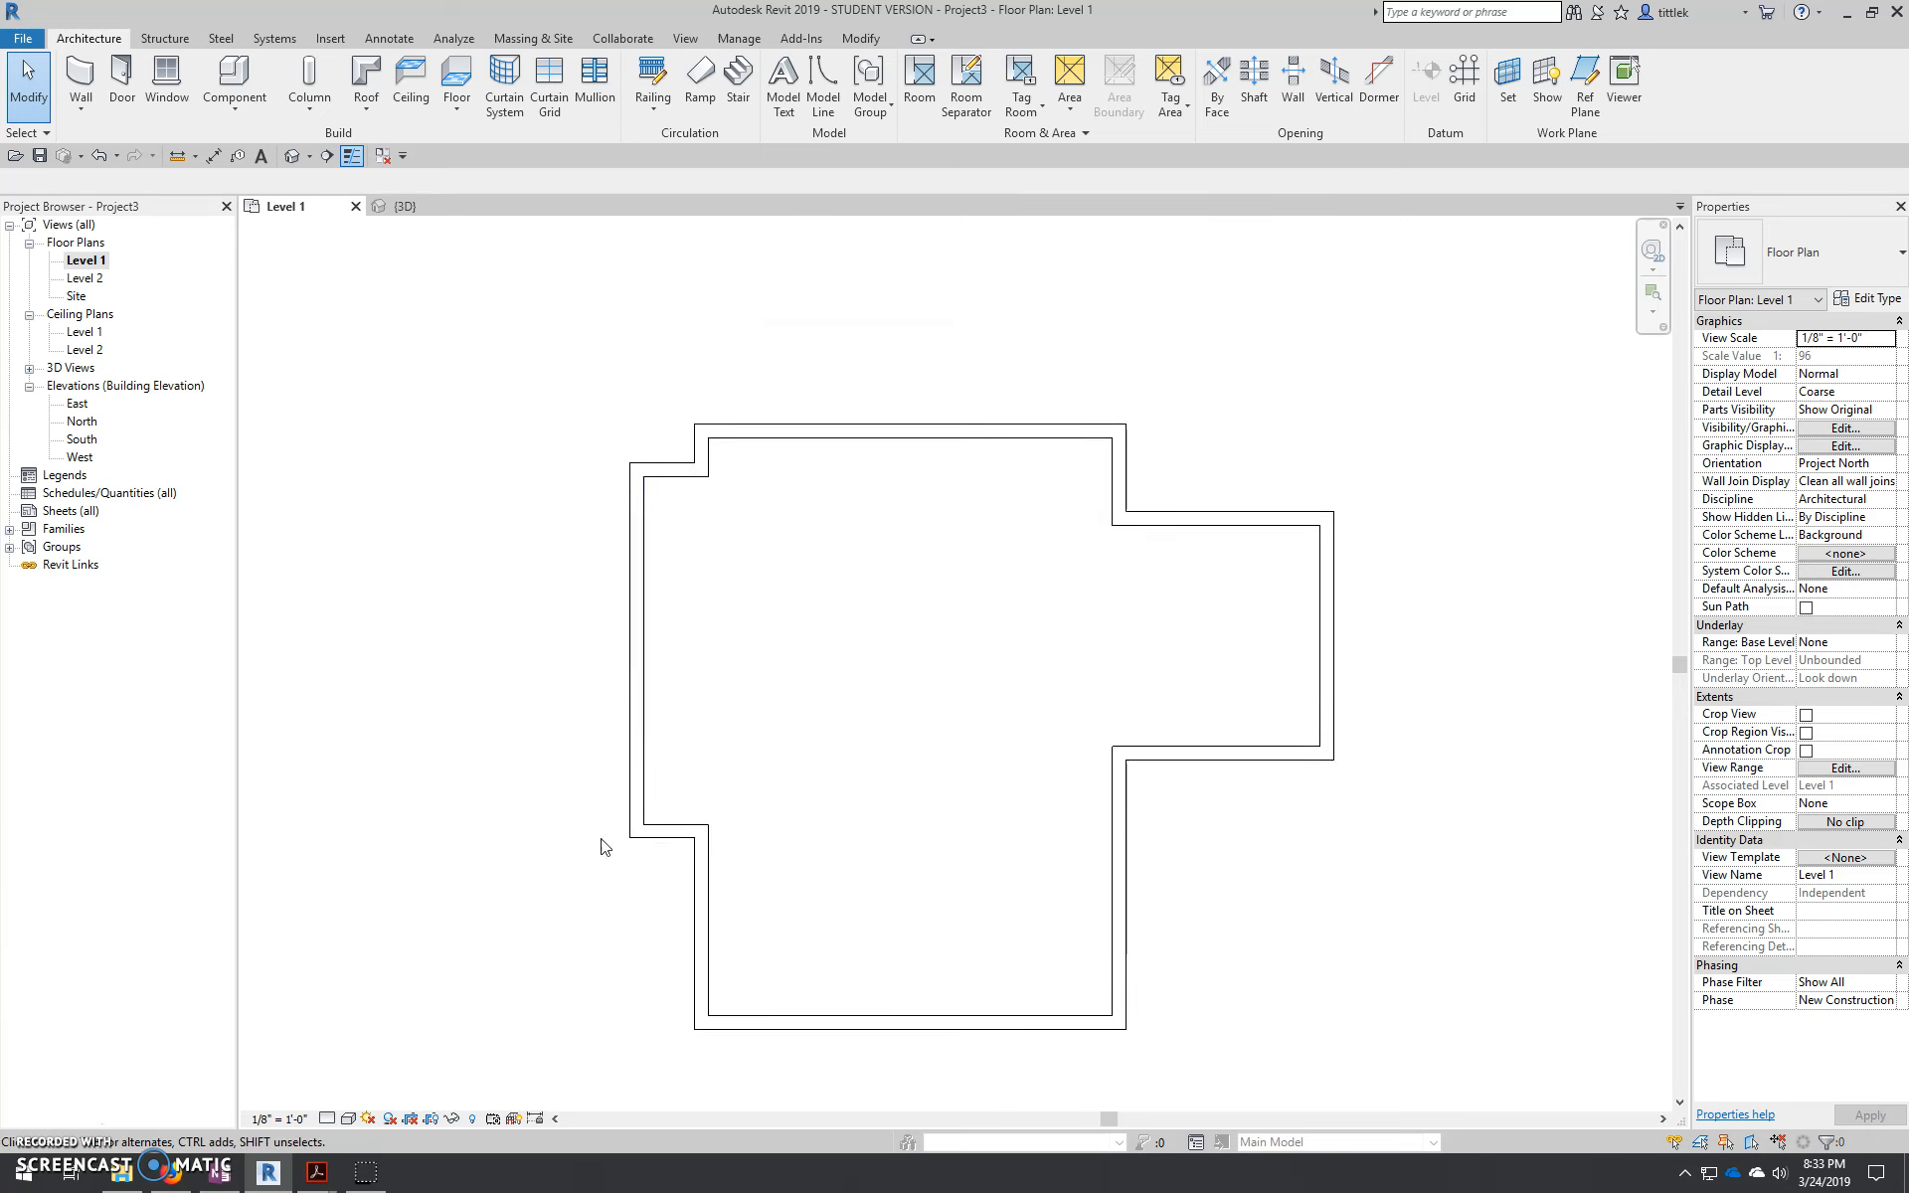
left_click(277, 1120)
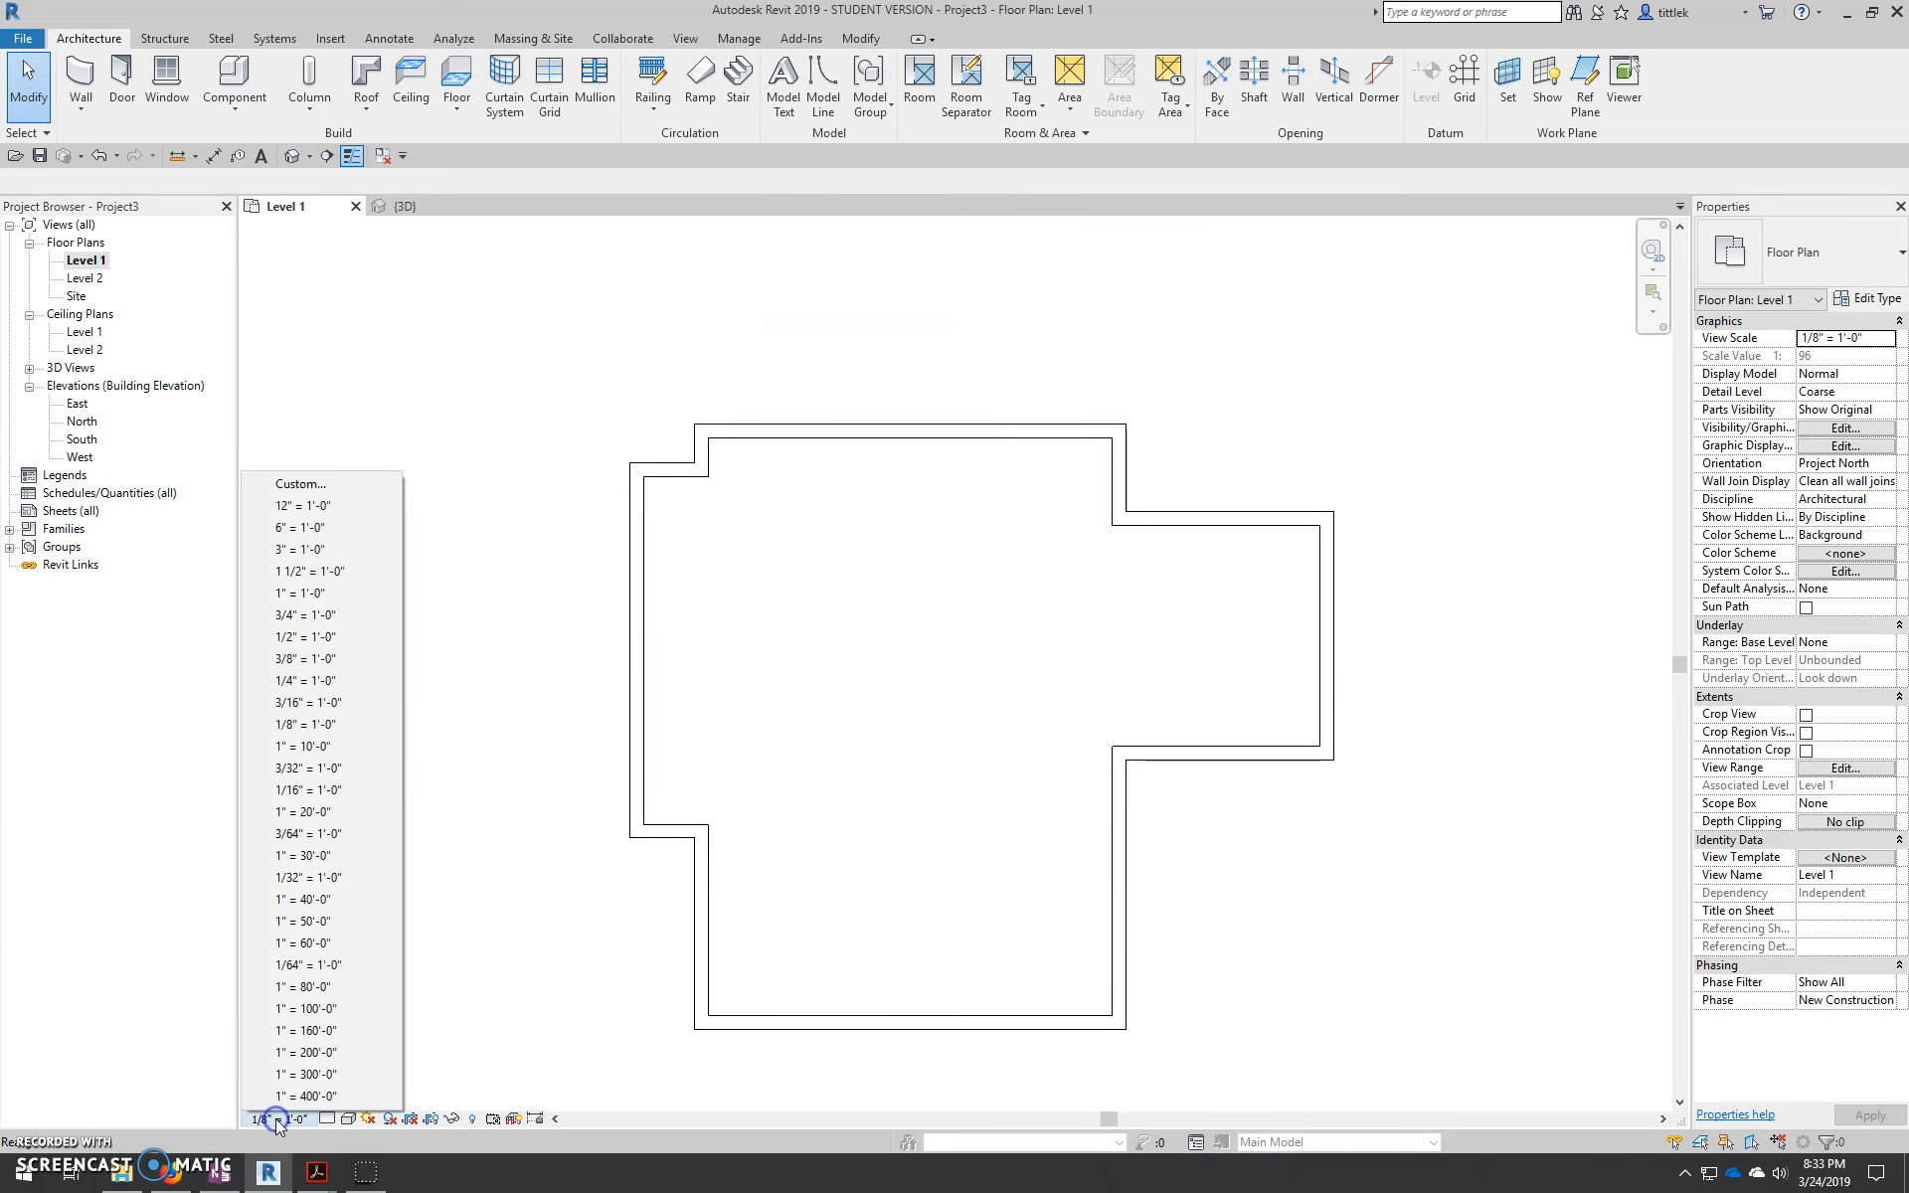
left_click(322, 704)
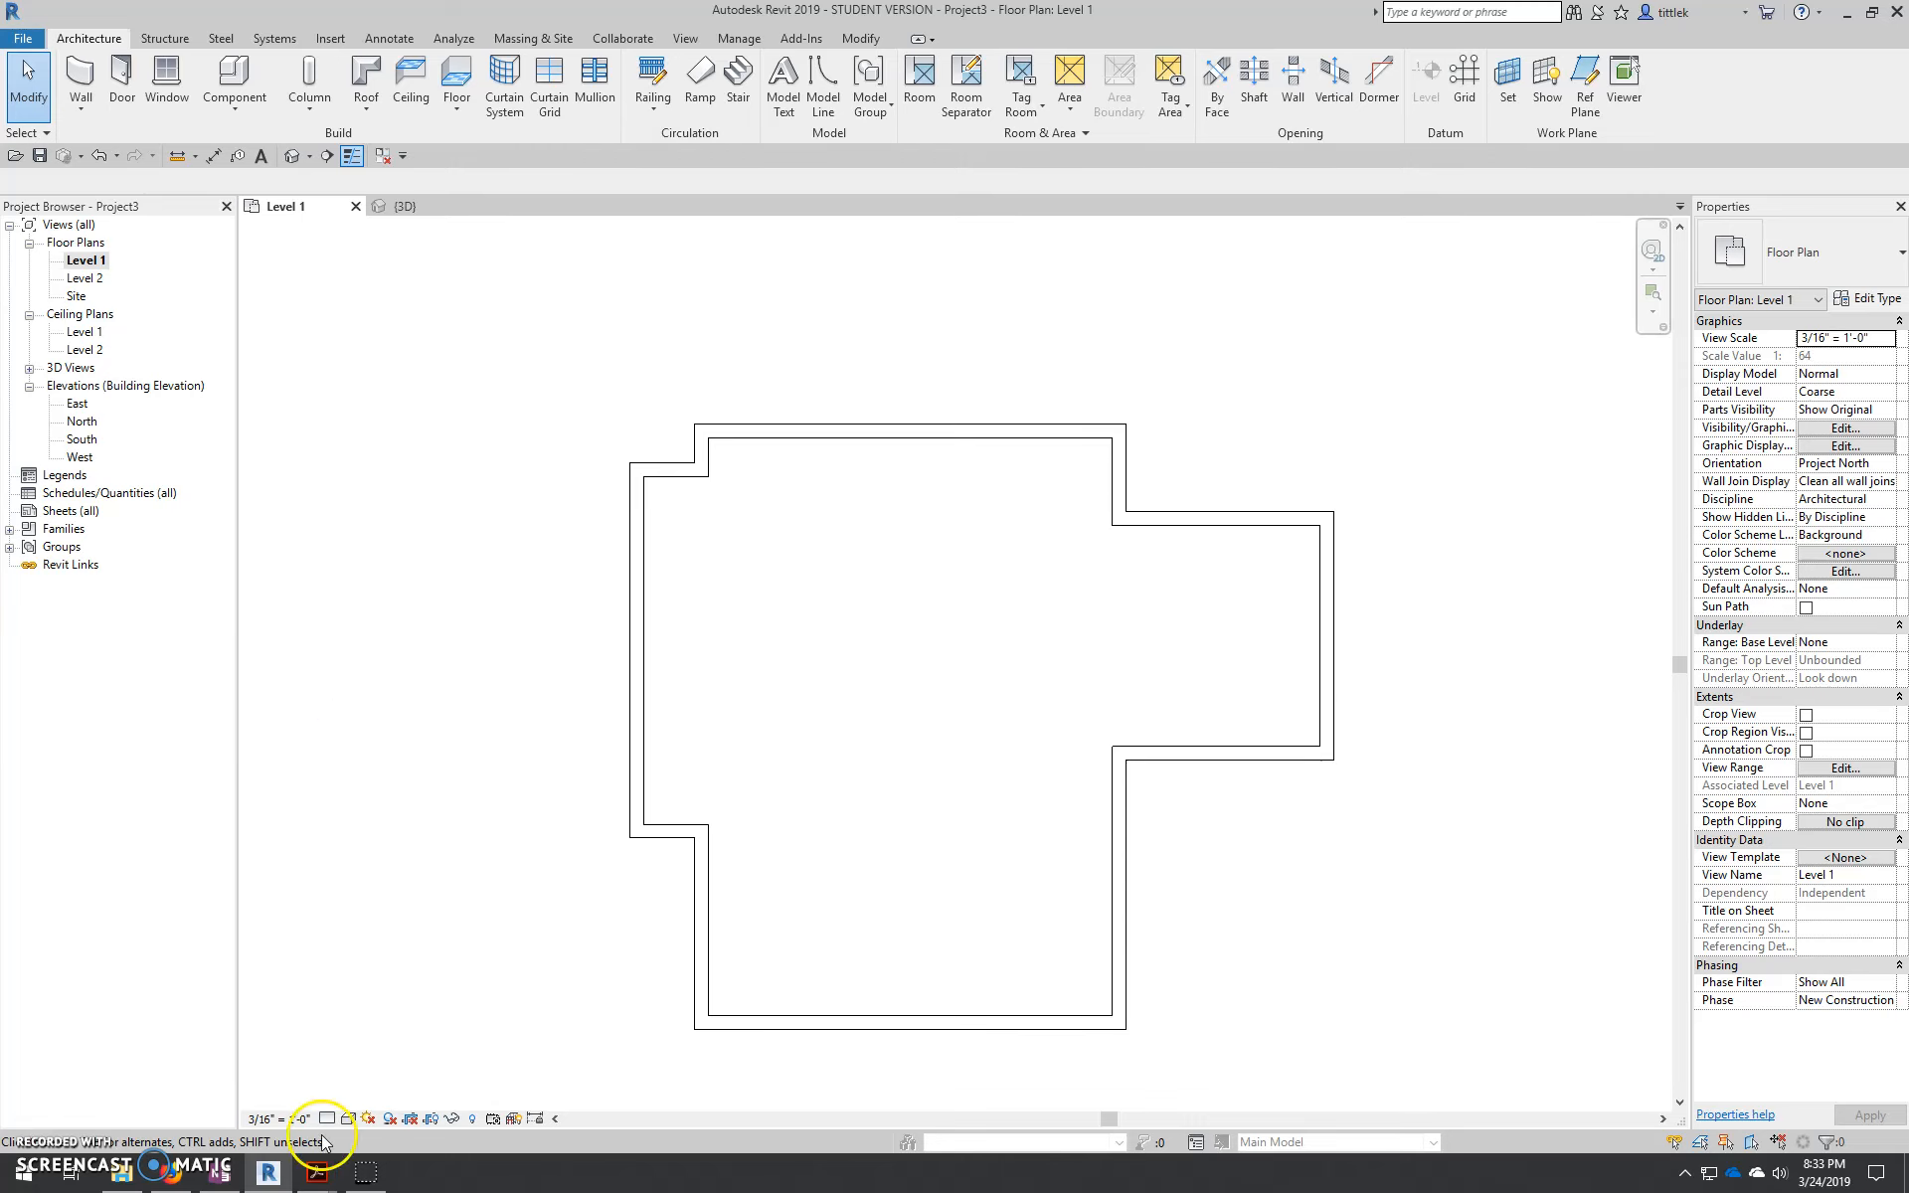
middle_click_drag(737, 908, 707, 844)
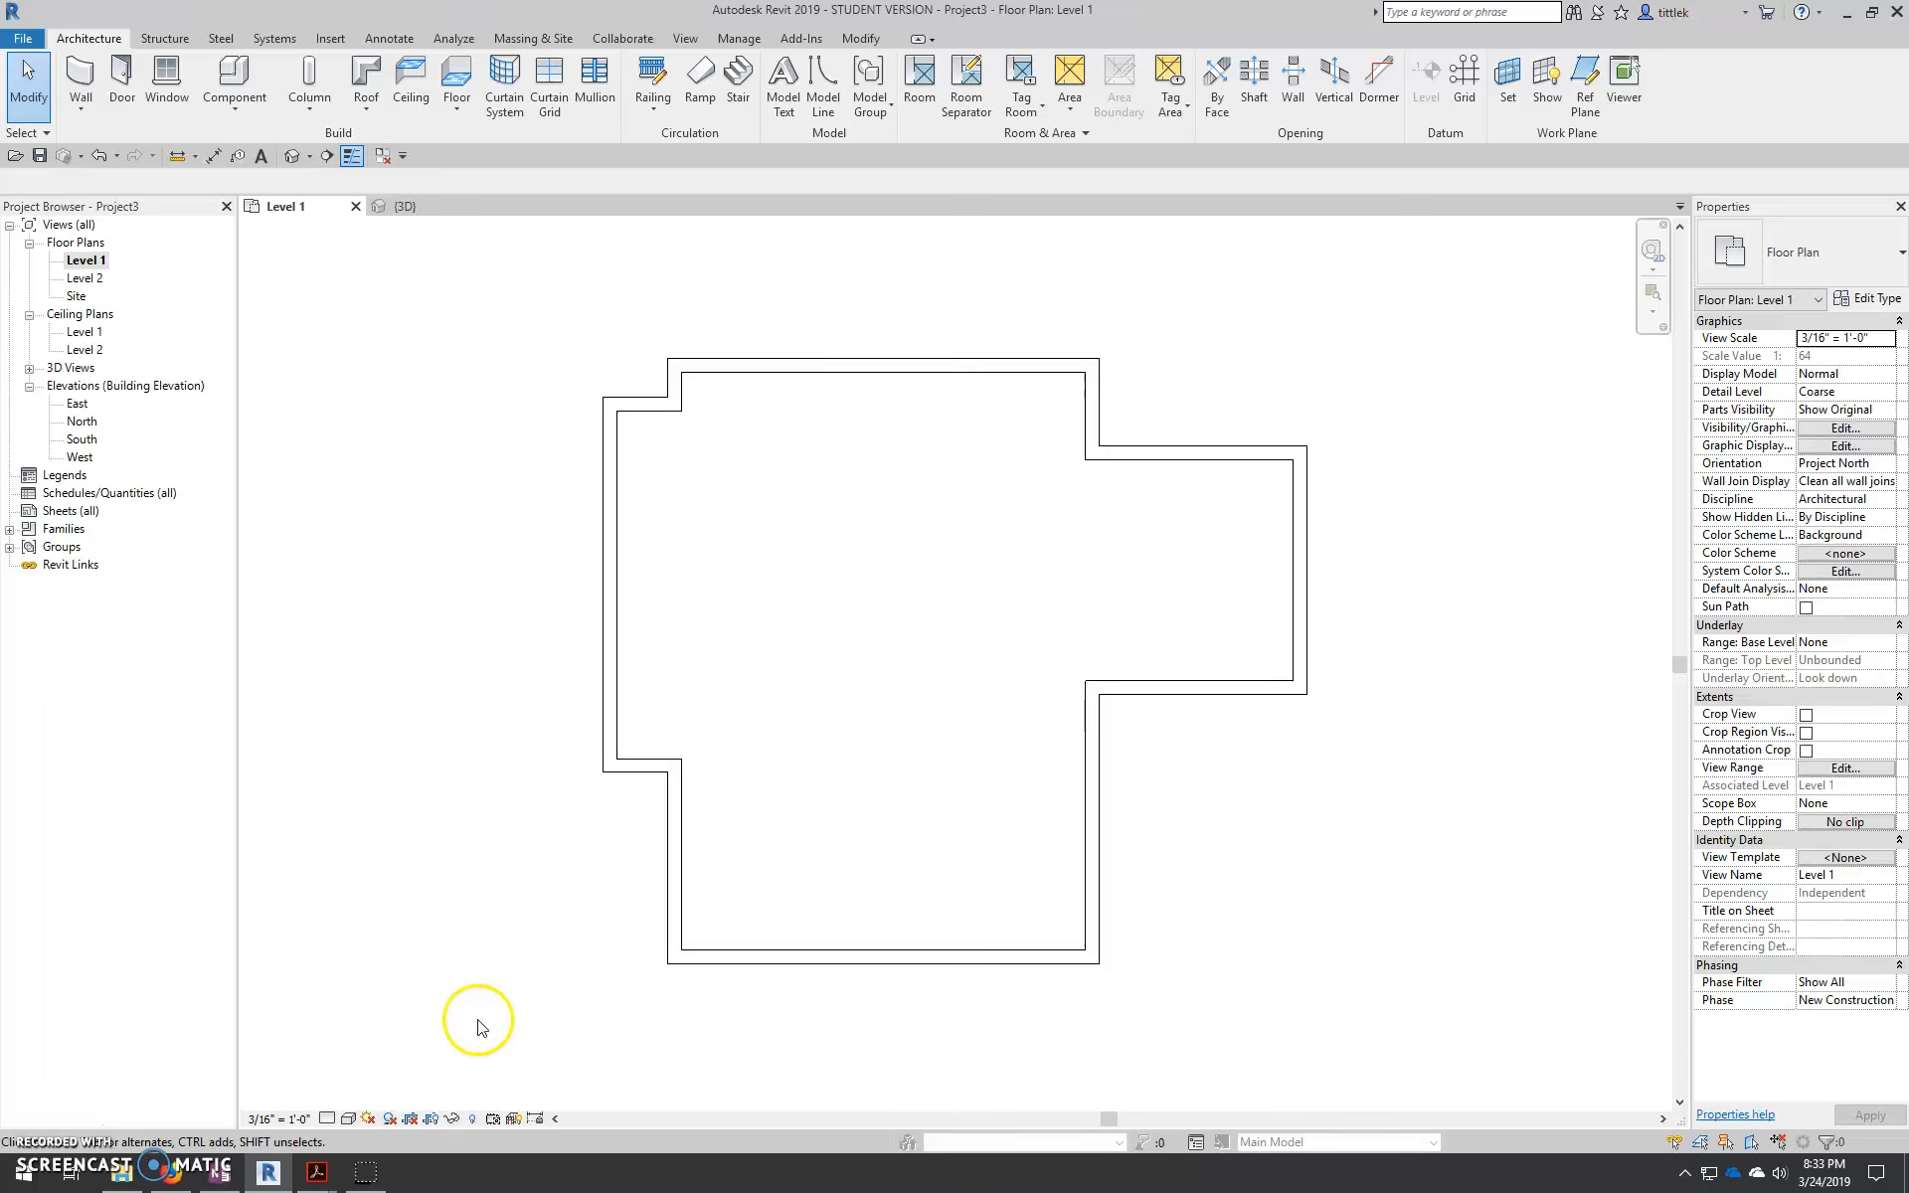
- Set the Level 1 plan's detail level to Medium
left_click(327, 1119)
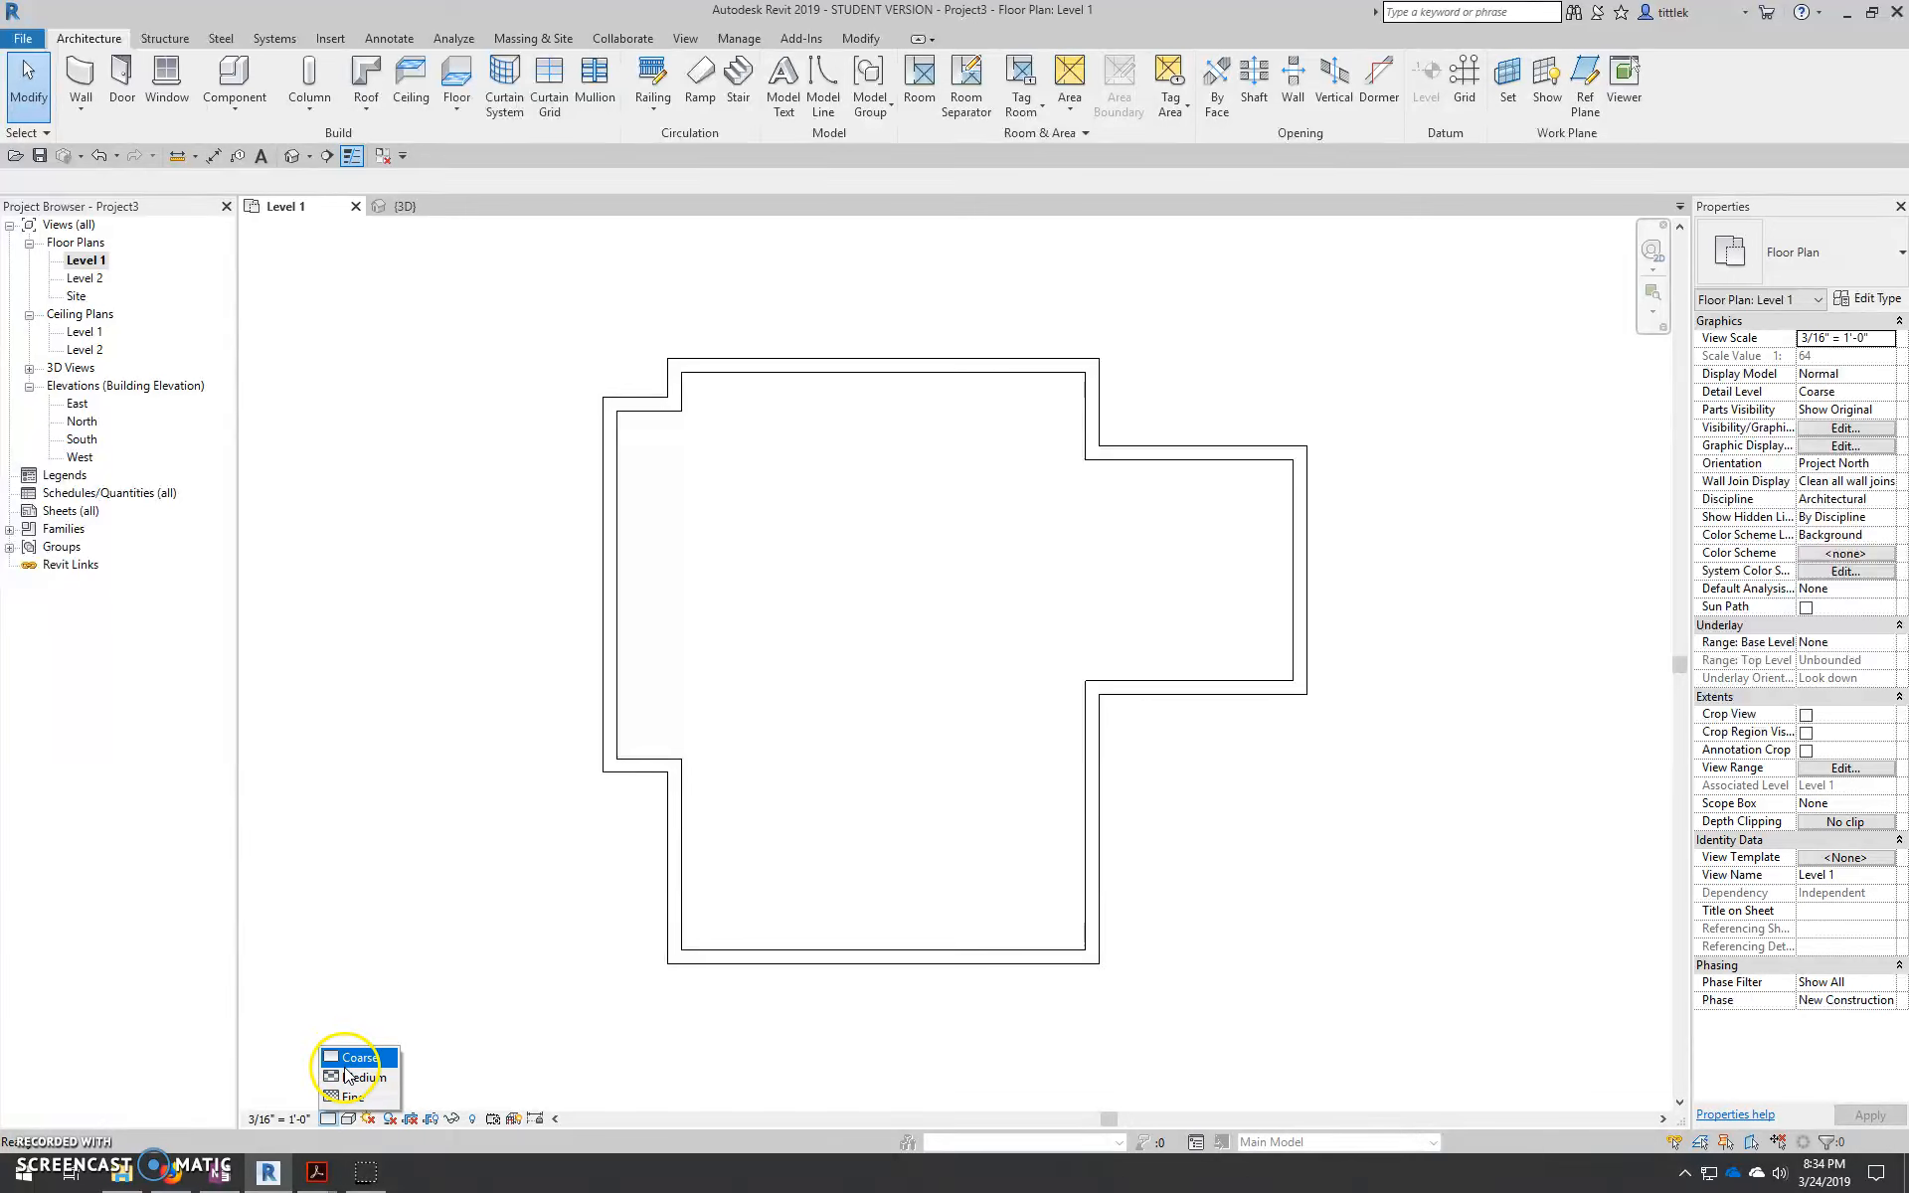
left_click(350, 1077)
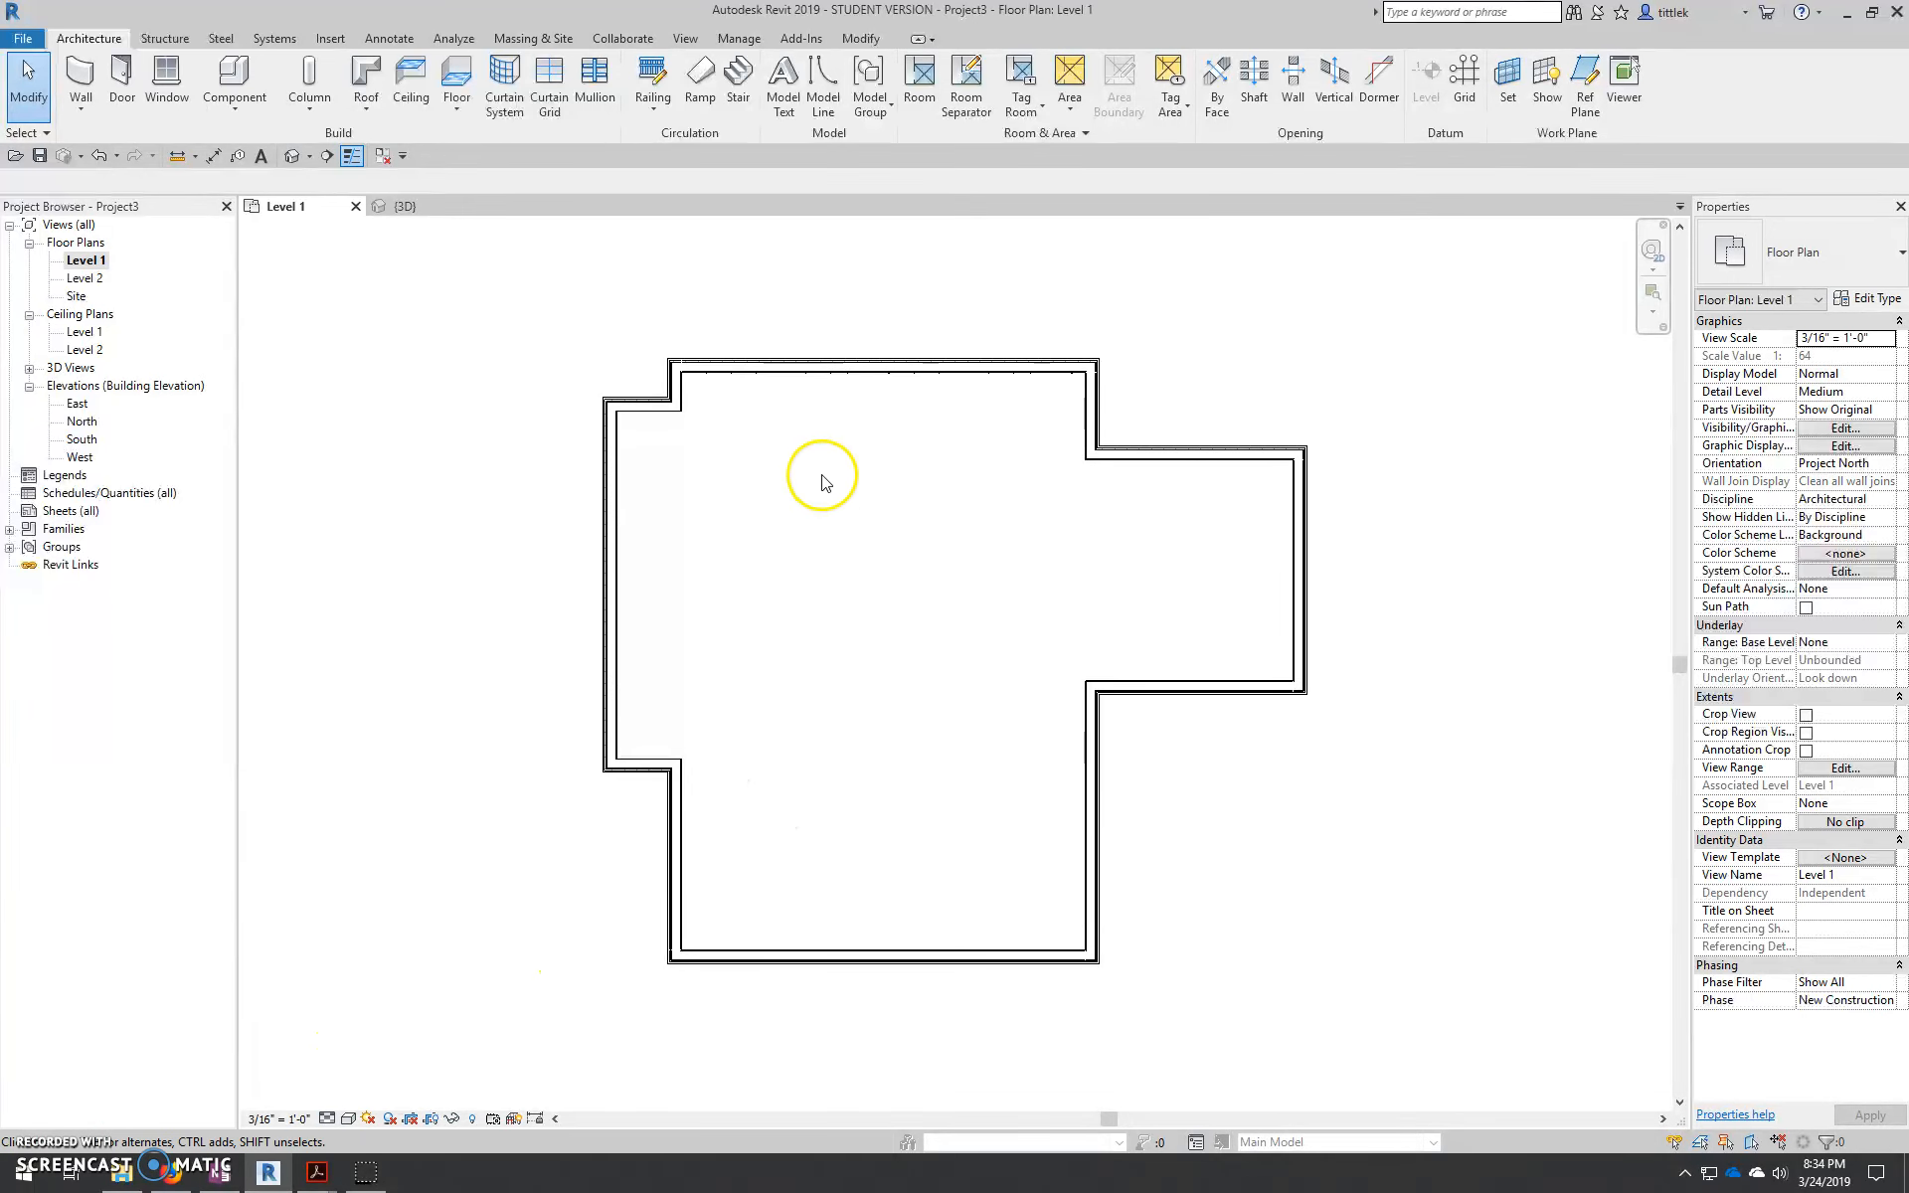
scroll(557, 375, "up", 2)
scroll(558, 375, "up", 3)
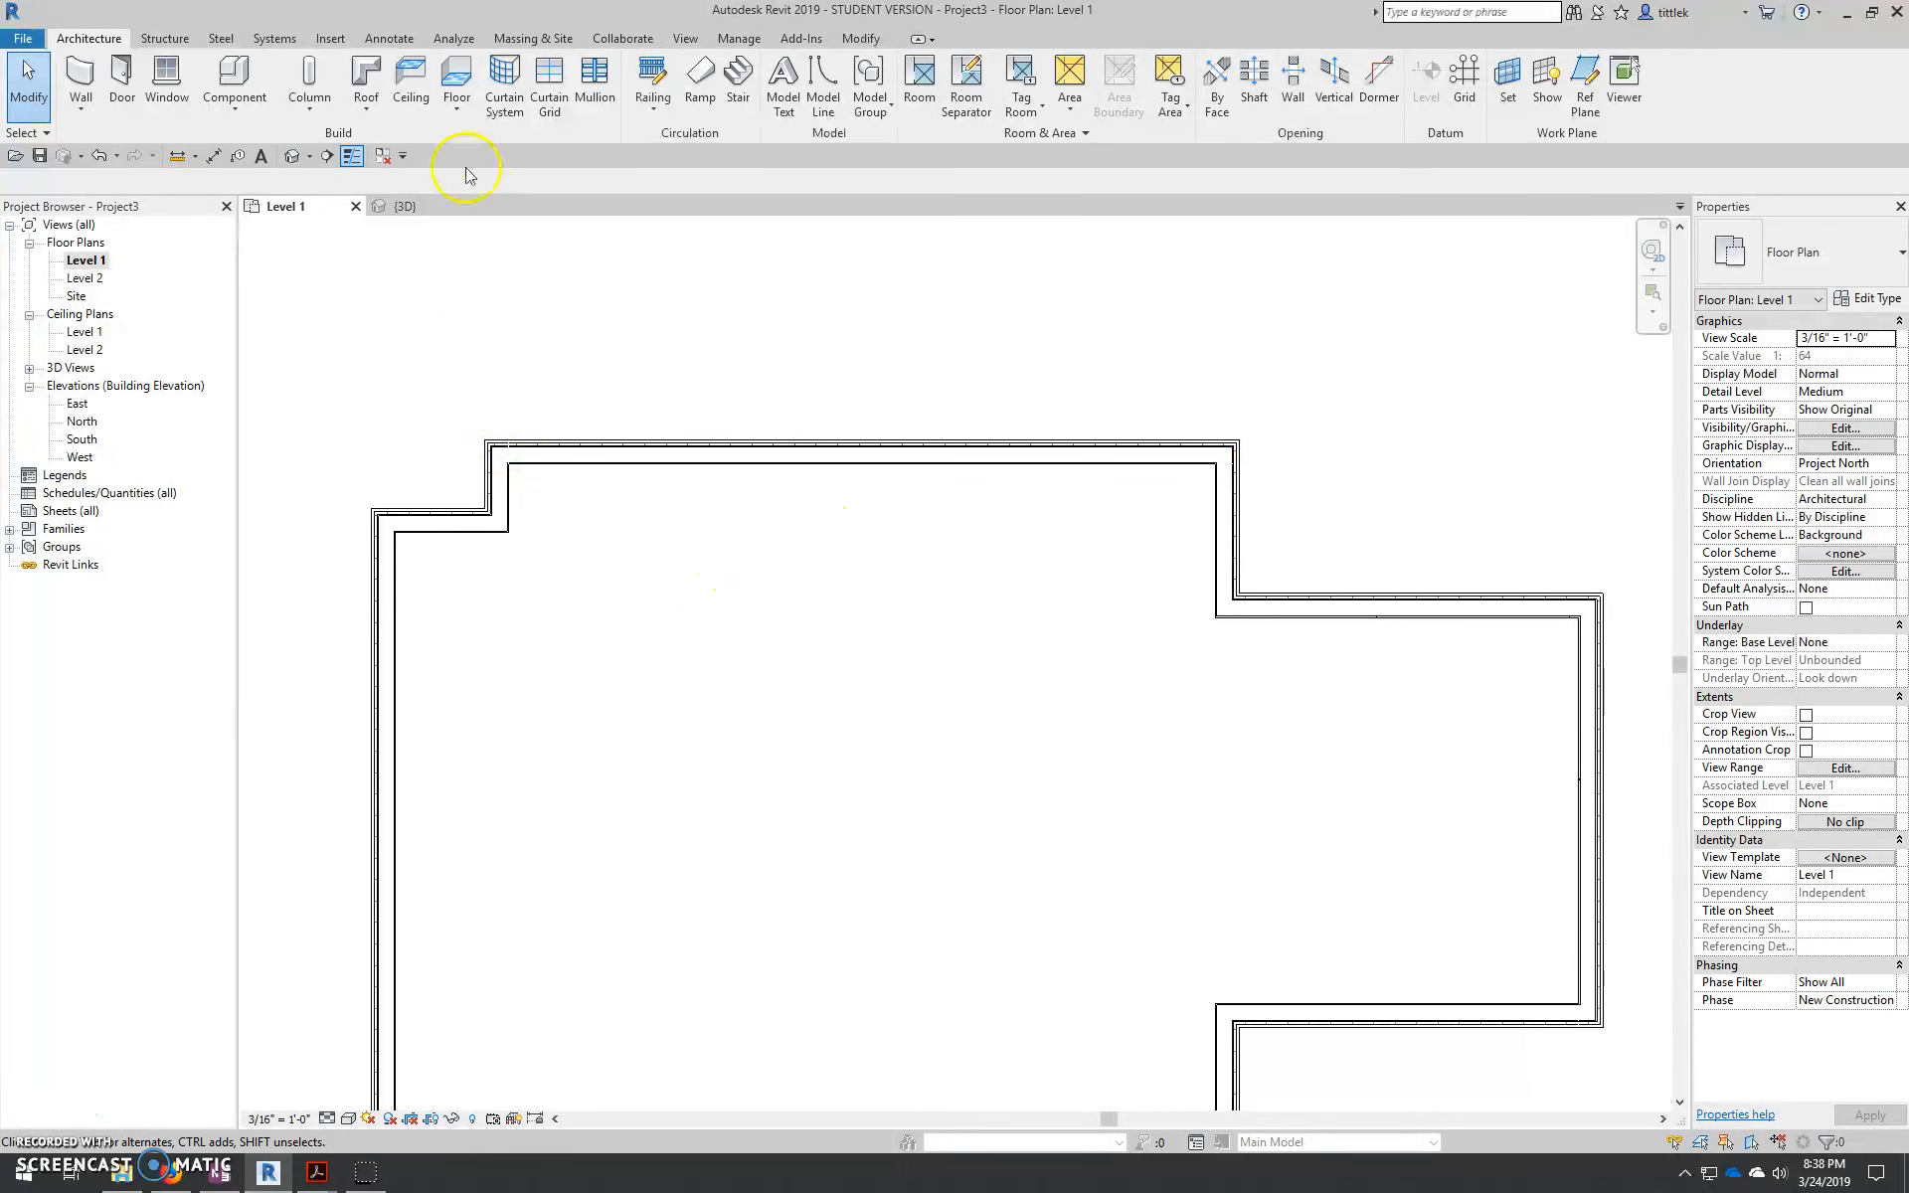
- Start a floor boundary sketch on Level 1 using the Wood Joist 10" - Wood Finish type
left_click(453, 88)
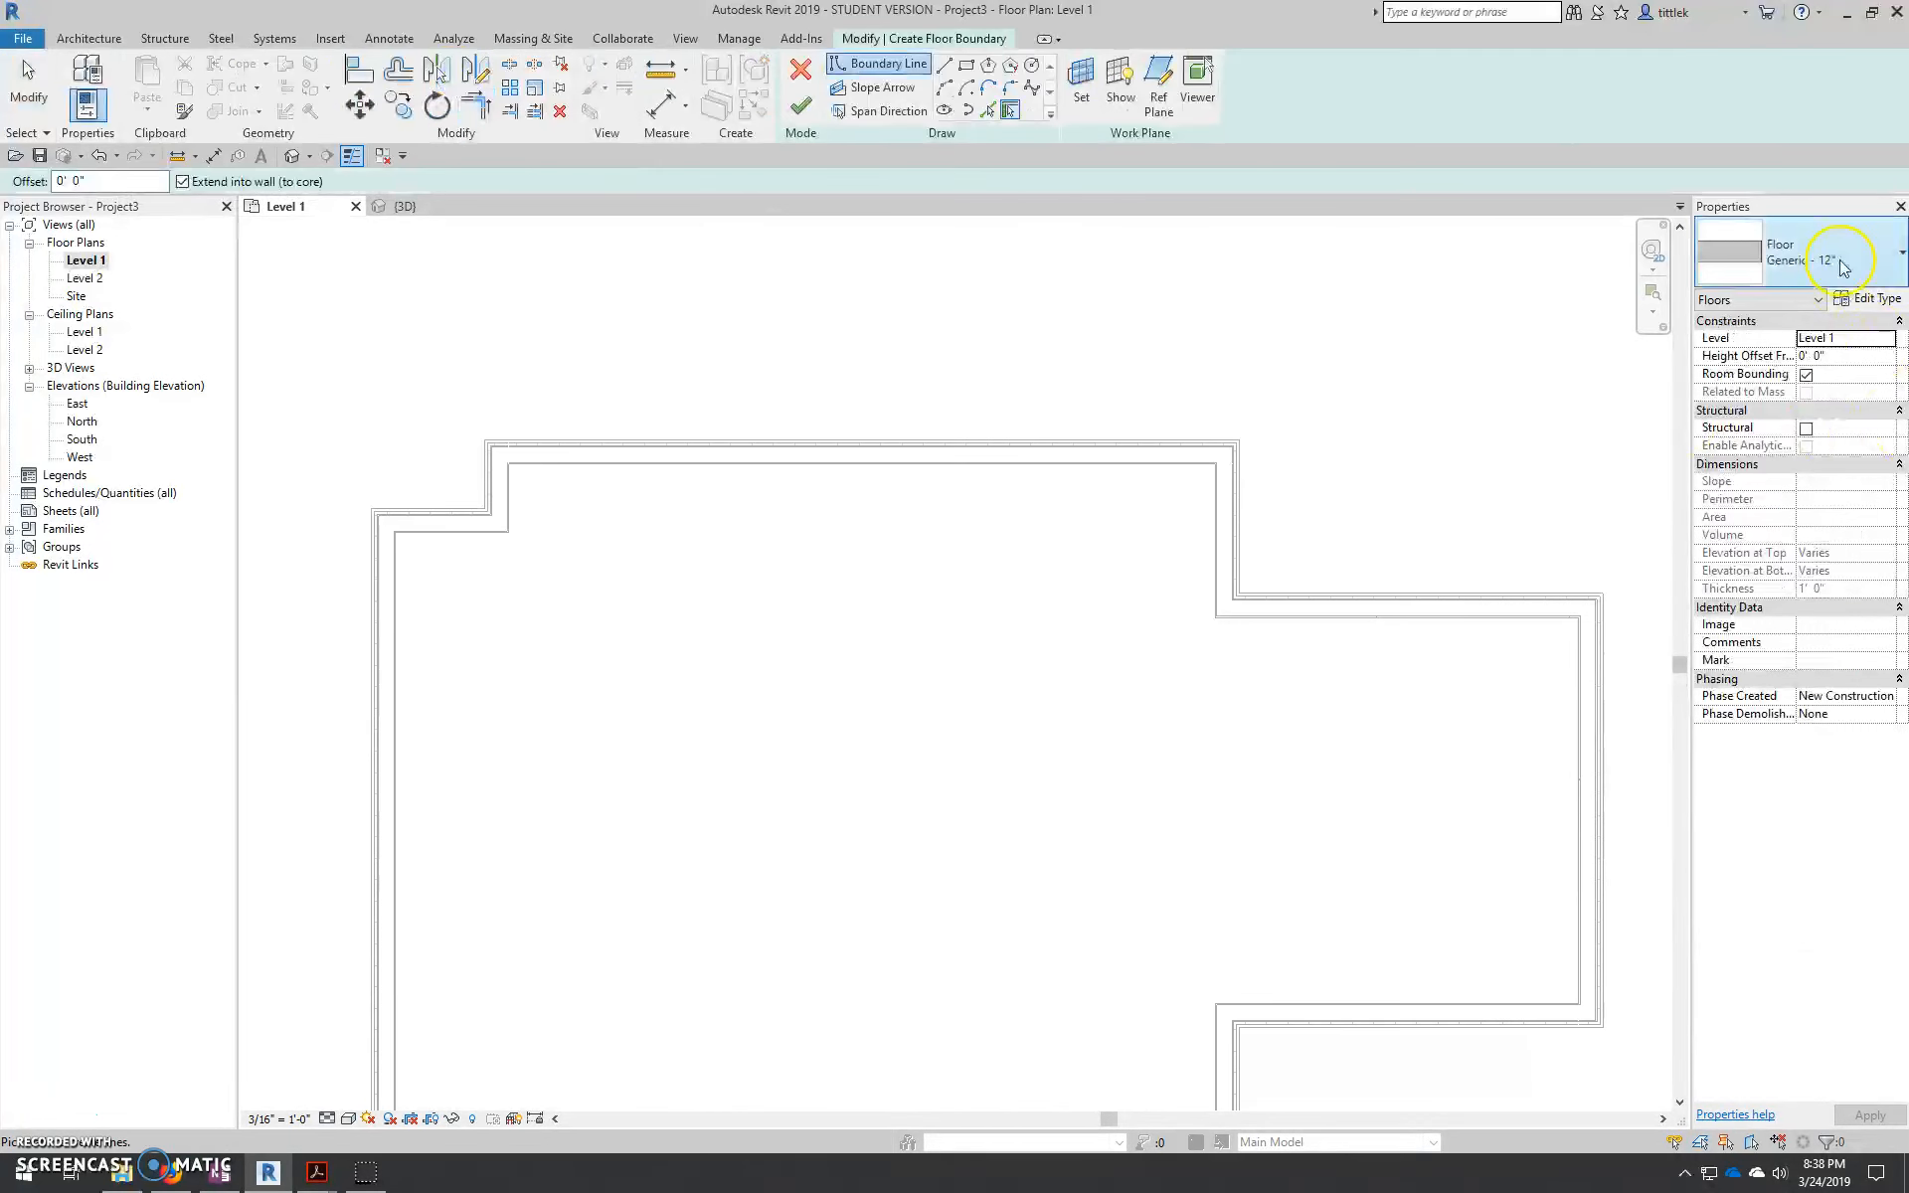
left_click(1840, 261)
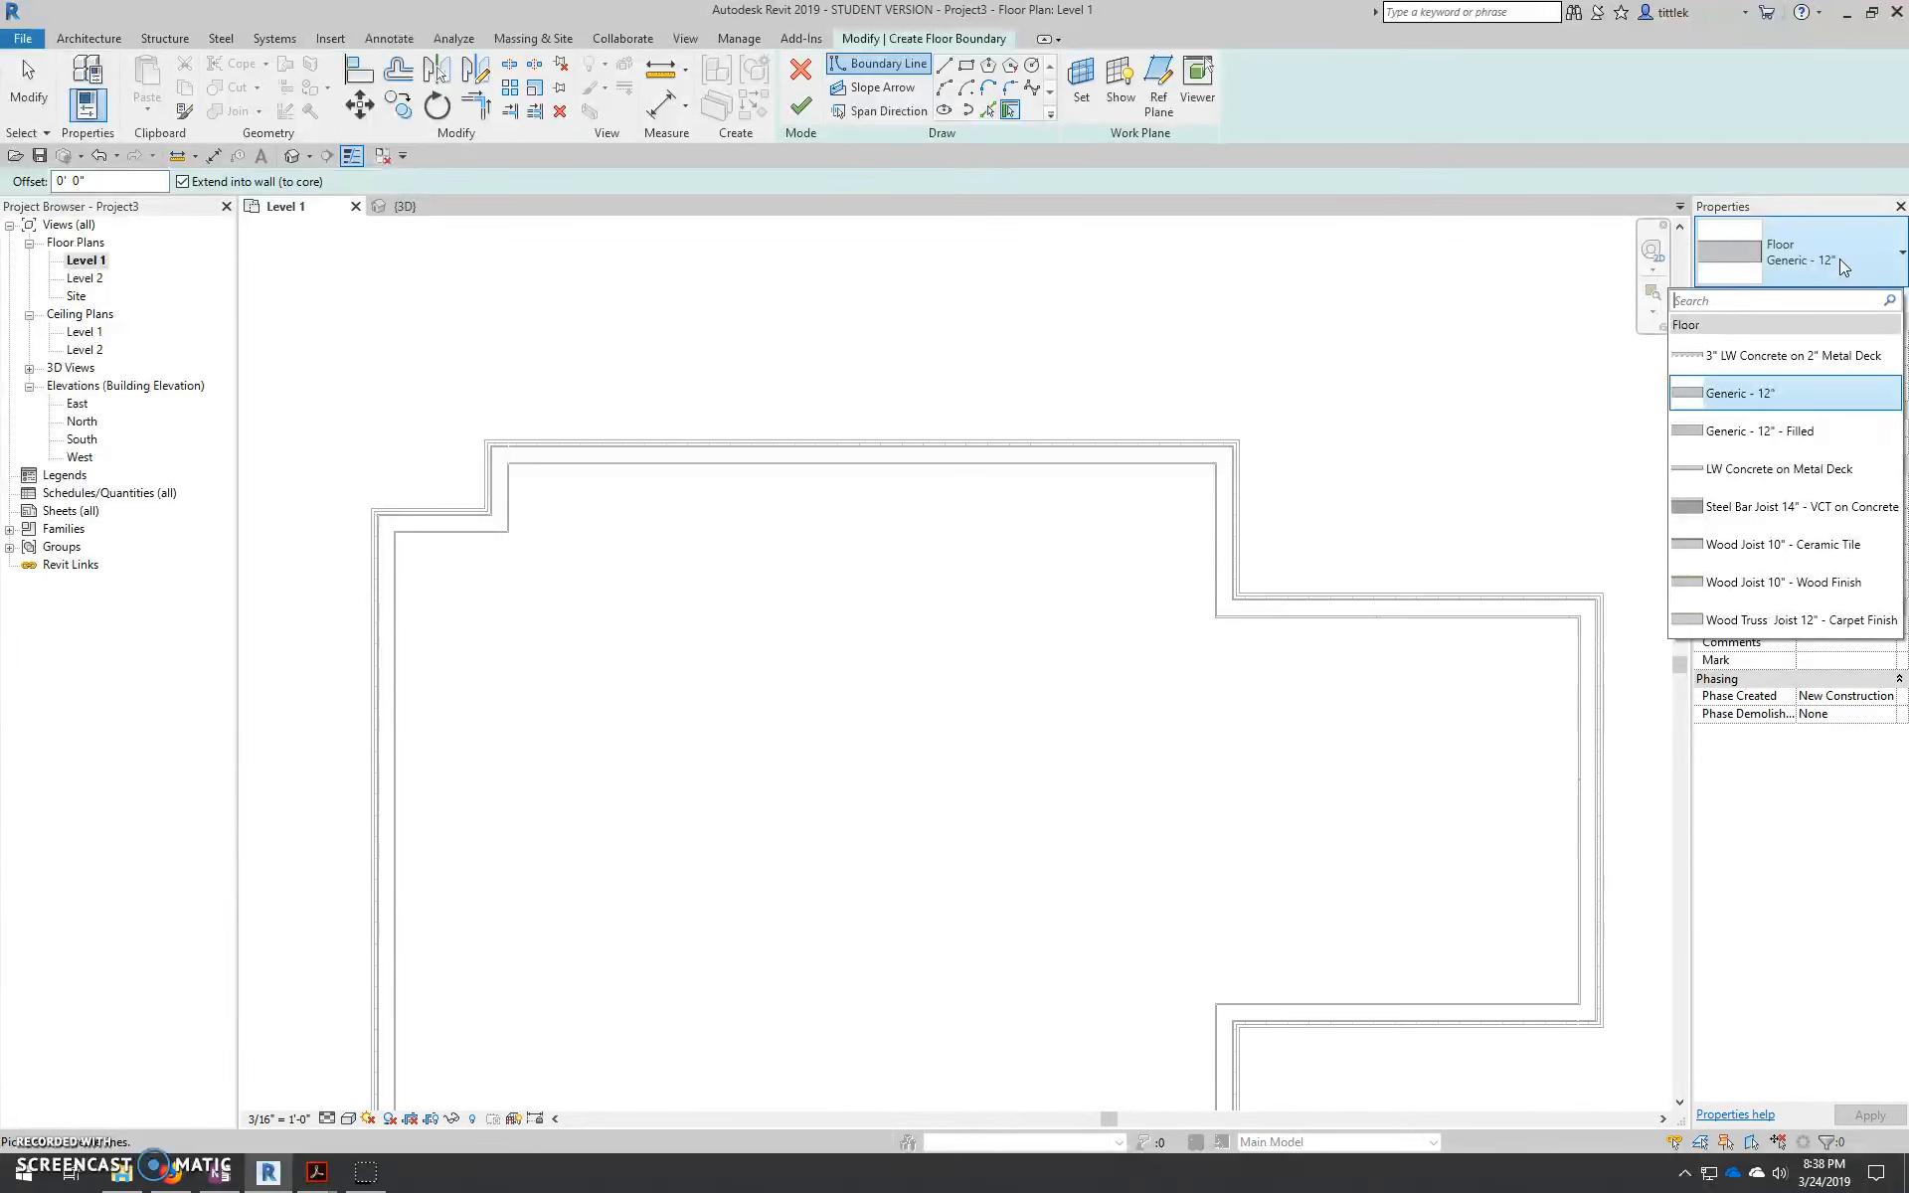
mouse_move(1807, 595)
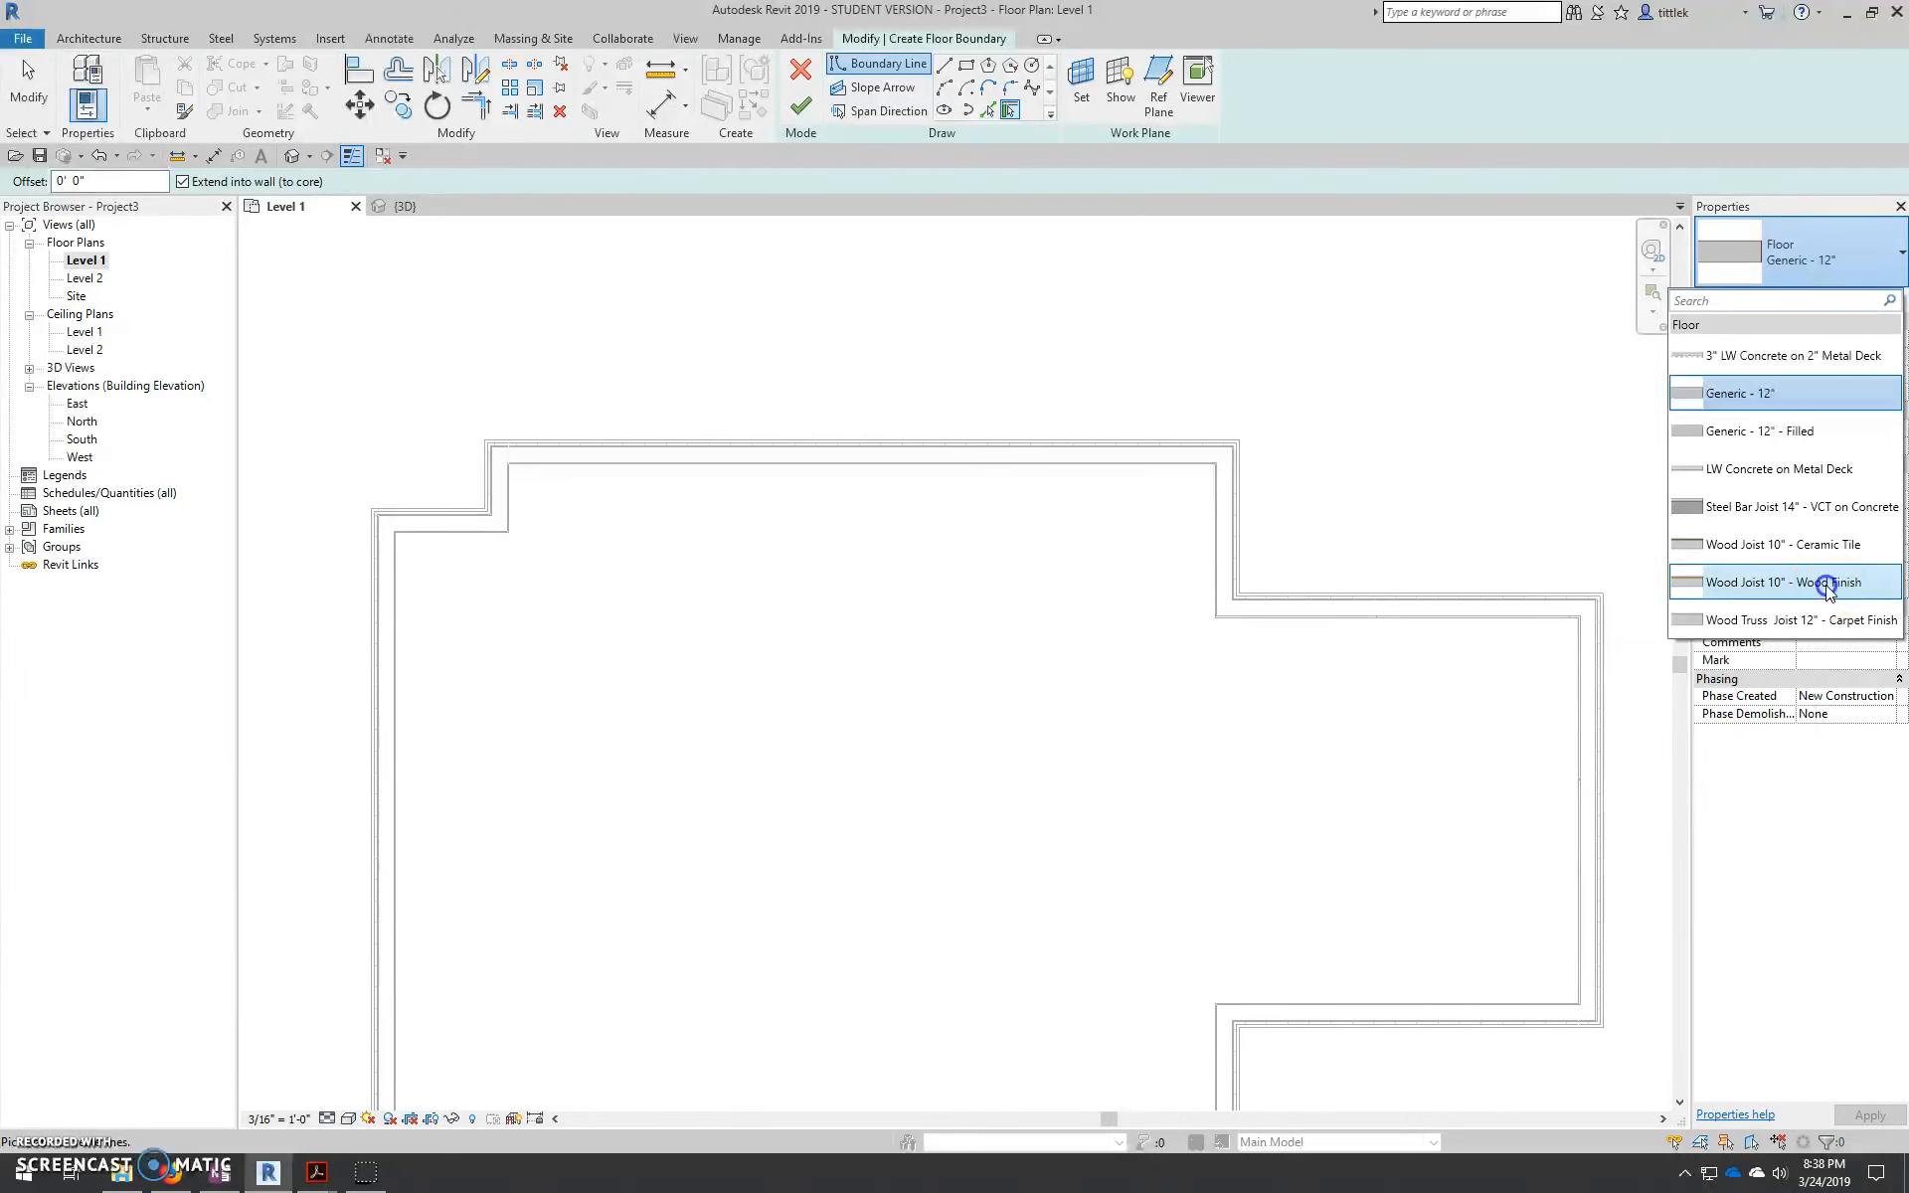
left_click(1809, 587)
- Set the floor type's wood joist structure layer thickness to 11.25"
left_click(1876, 300)
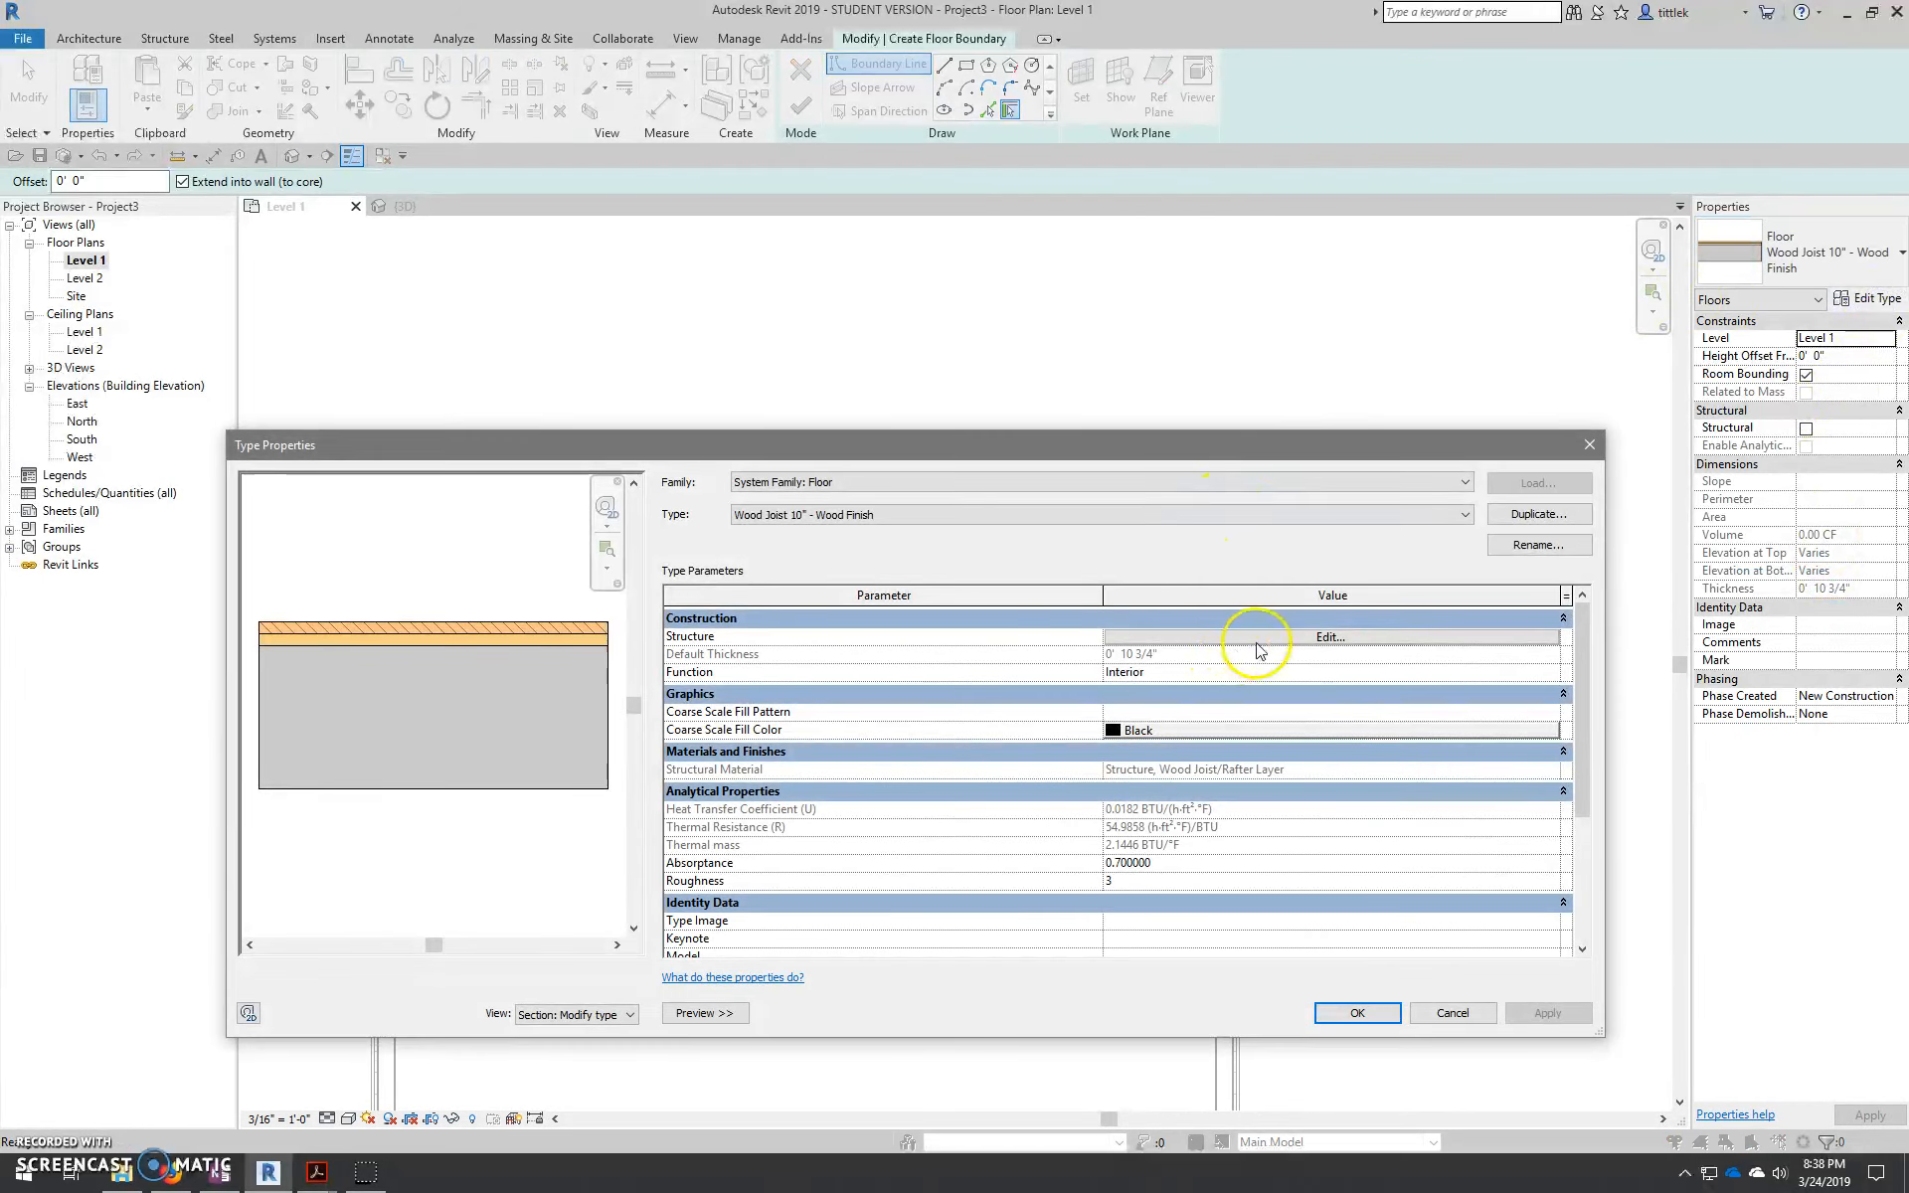
left_click(1203, 639)
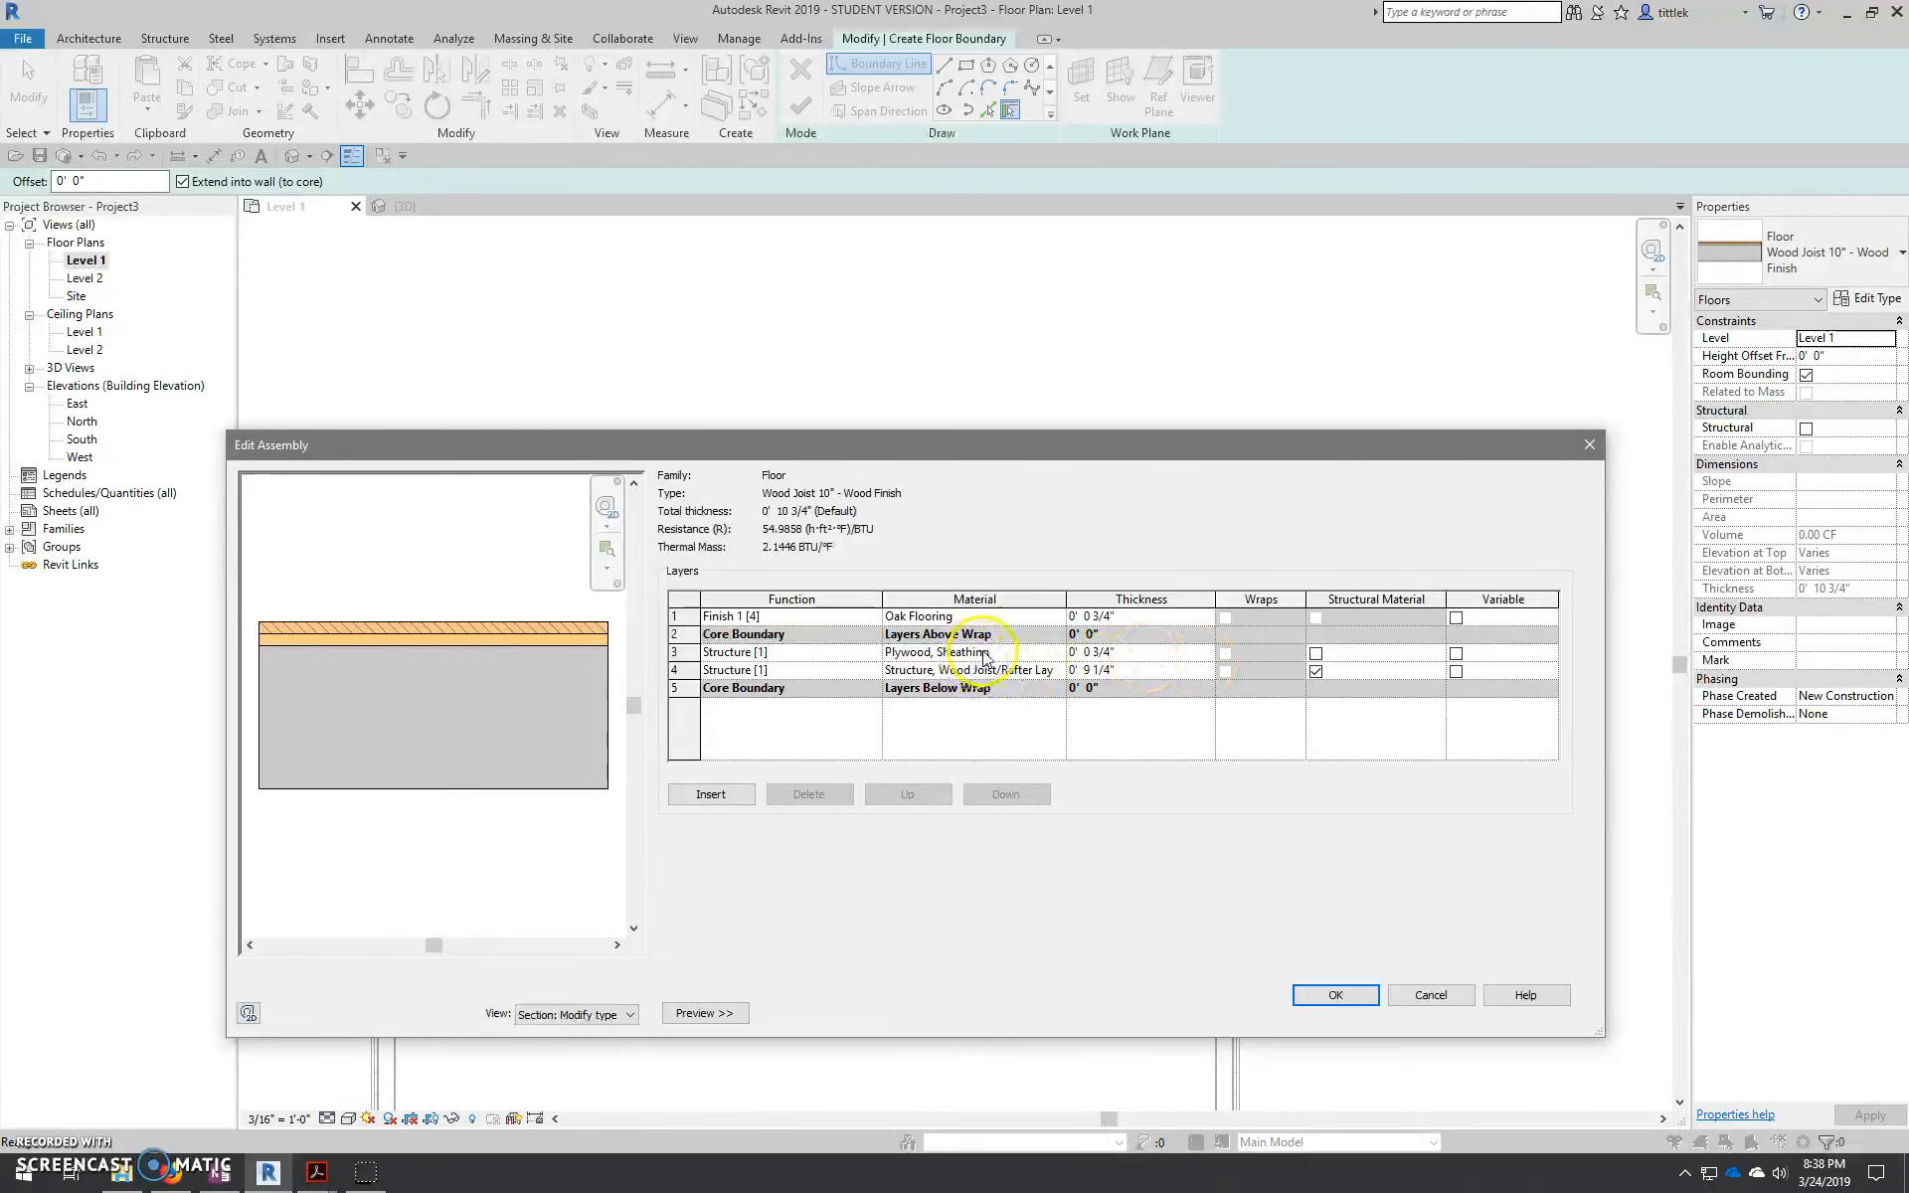
left_click(1144, 669)
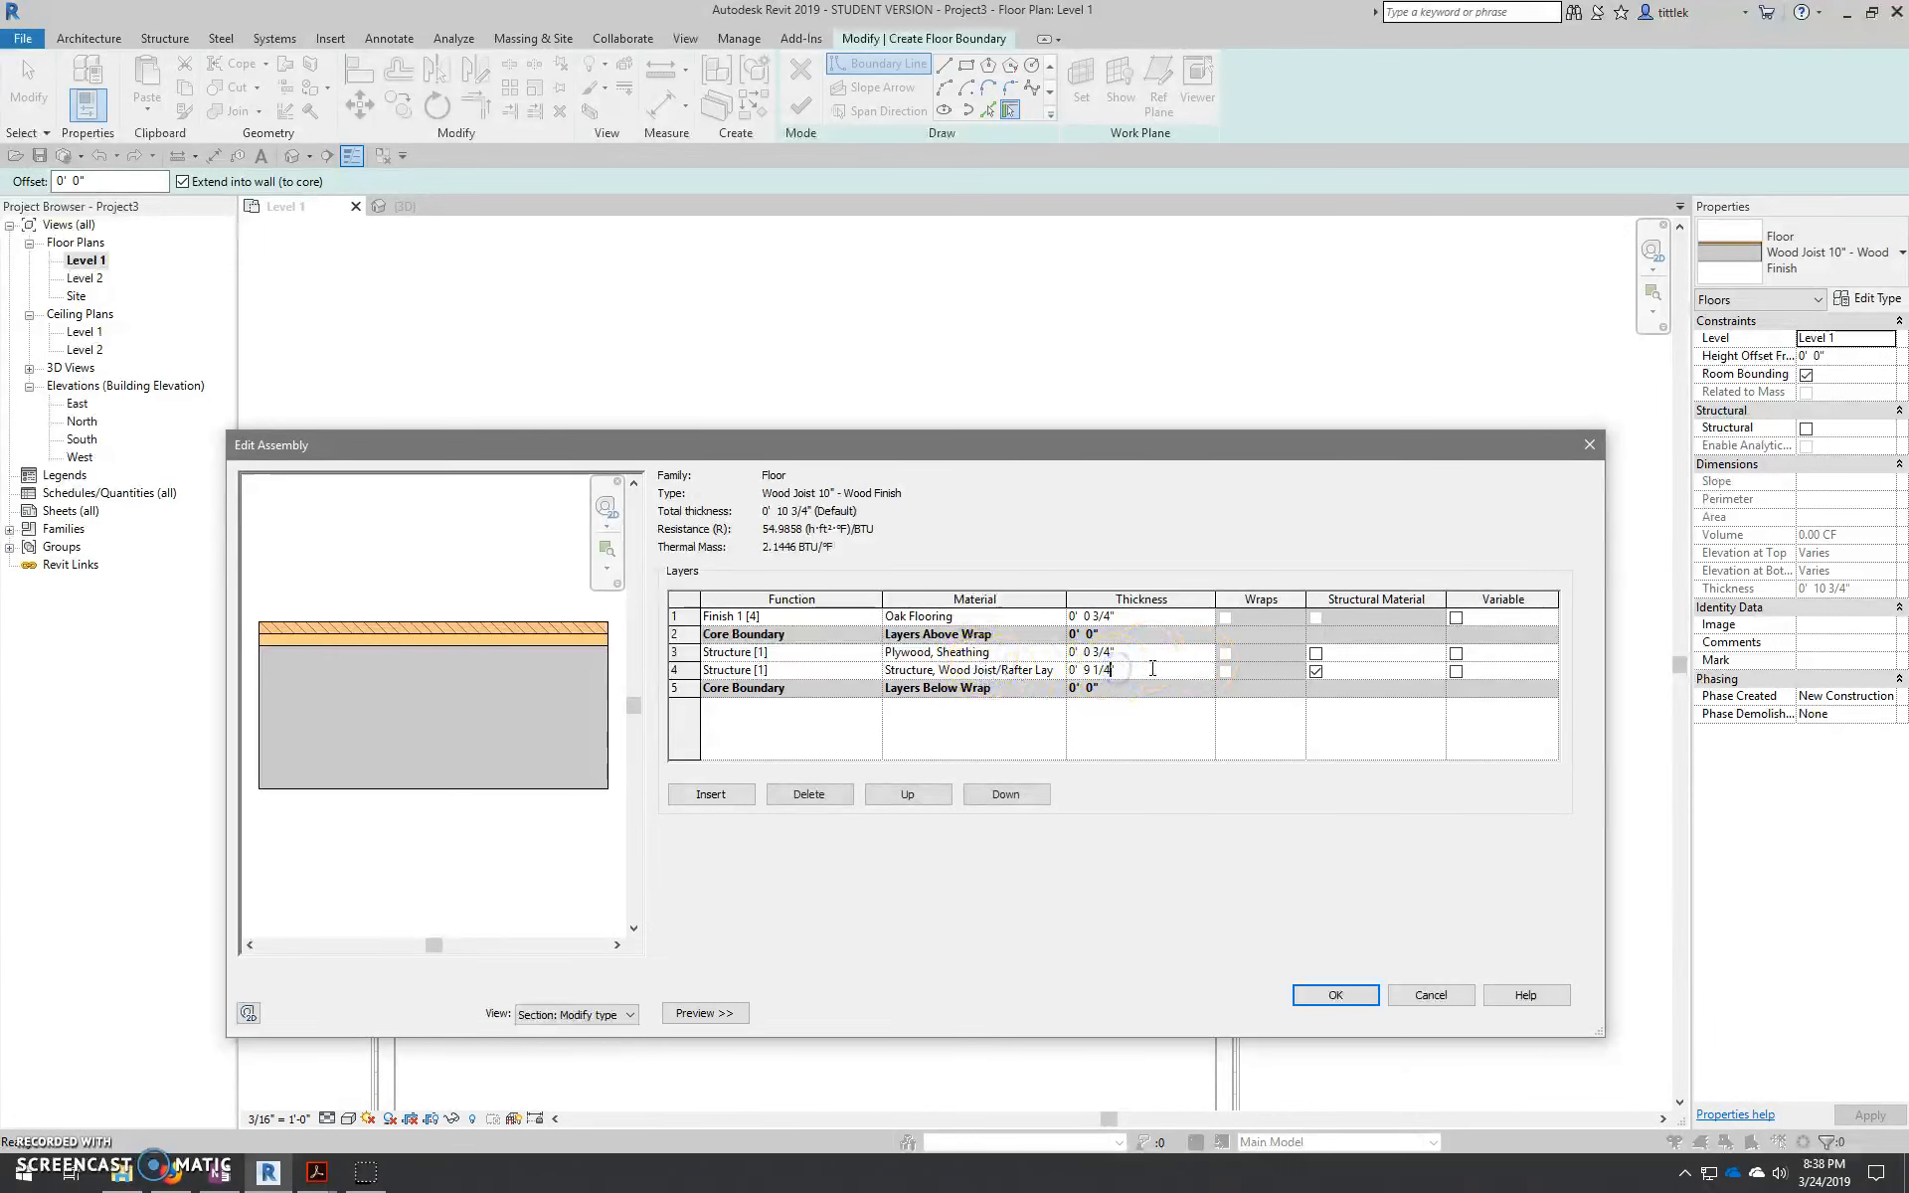
left_click_drag(1114, 669, 899, 659)
left_click(1338, 995)
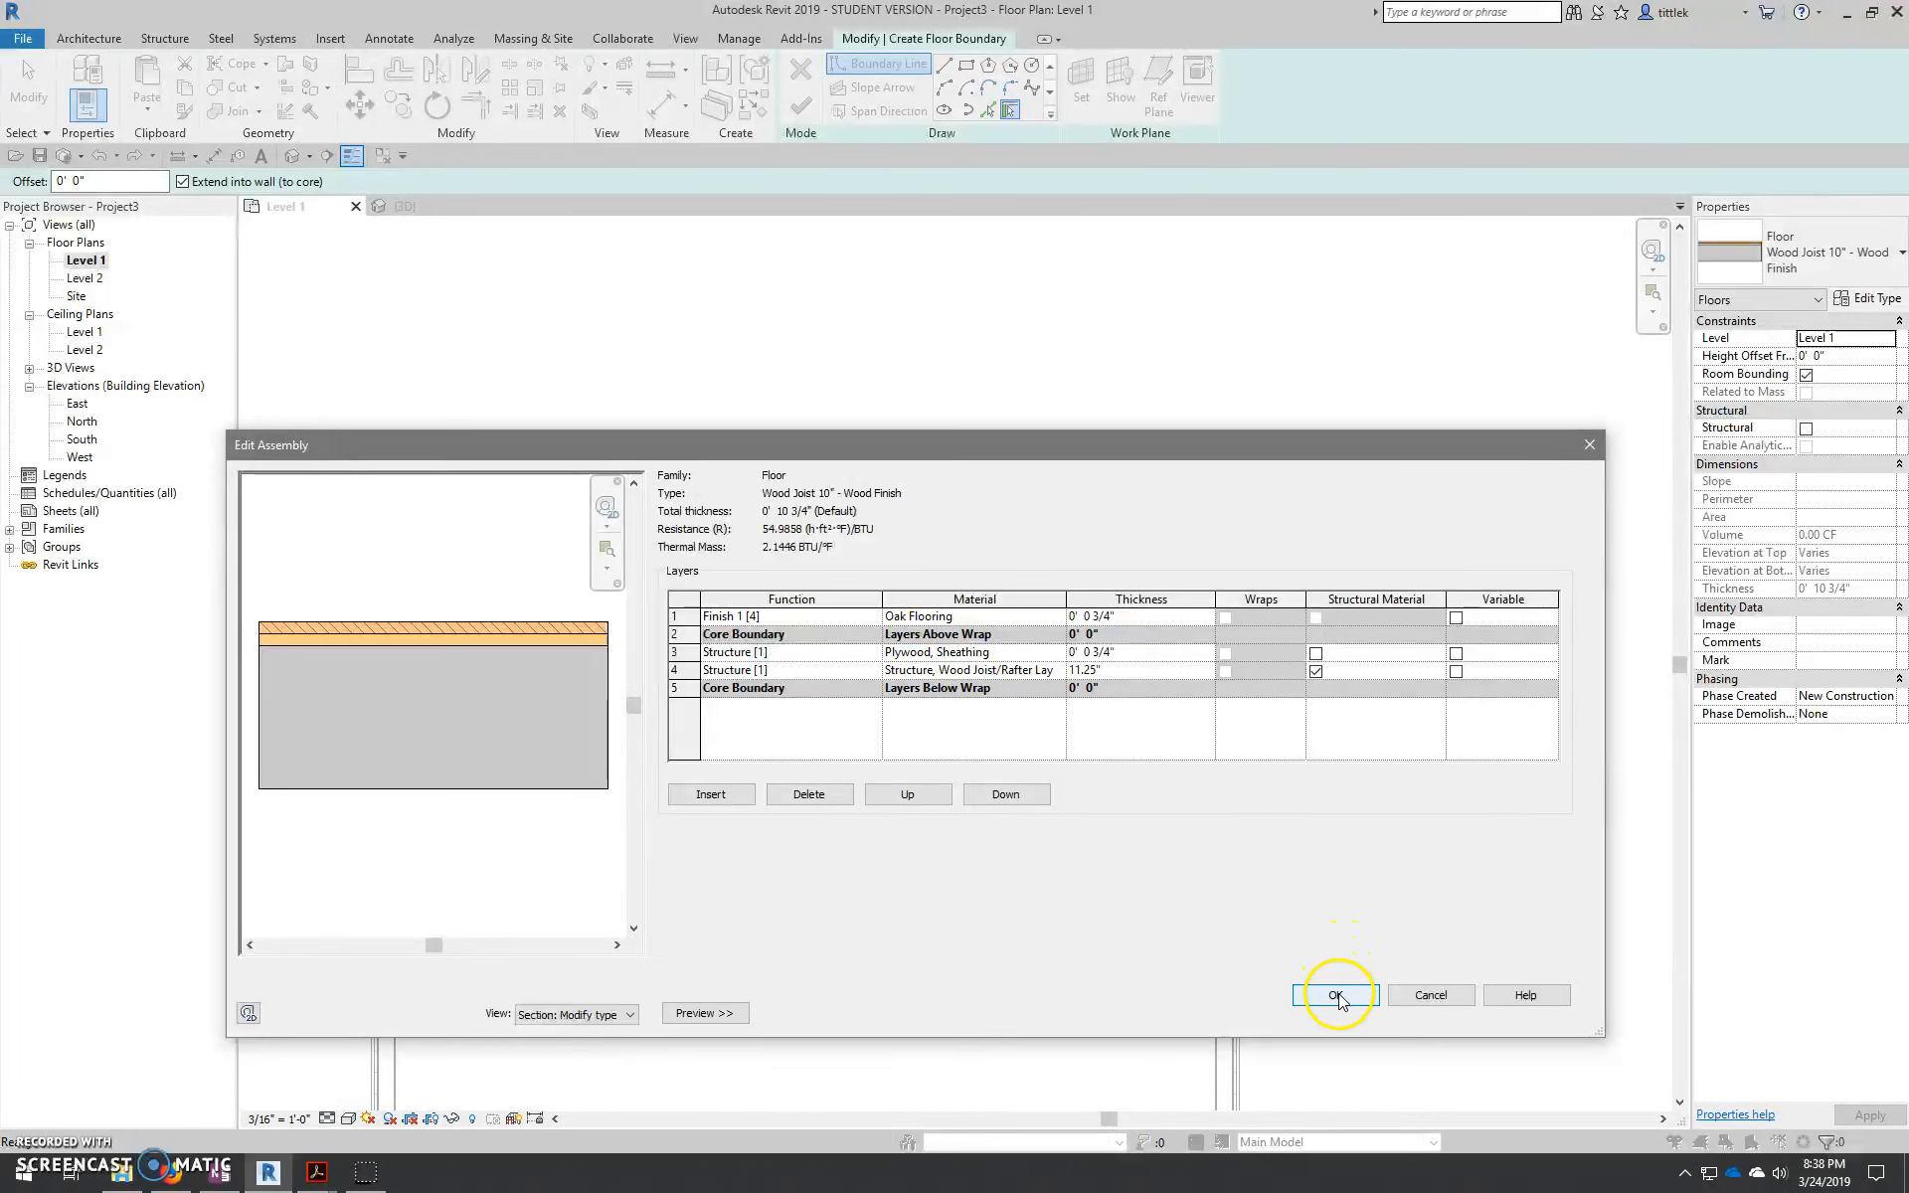
- Rename the floor type to Wood Joist 12" - Wood Finish and apply the type changes
left_click(1536, 545)
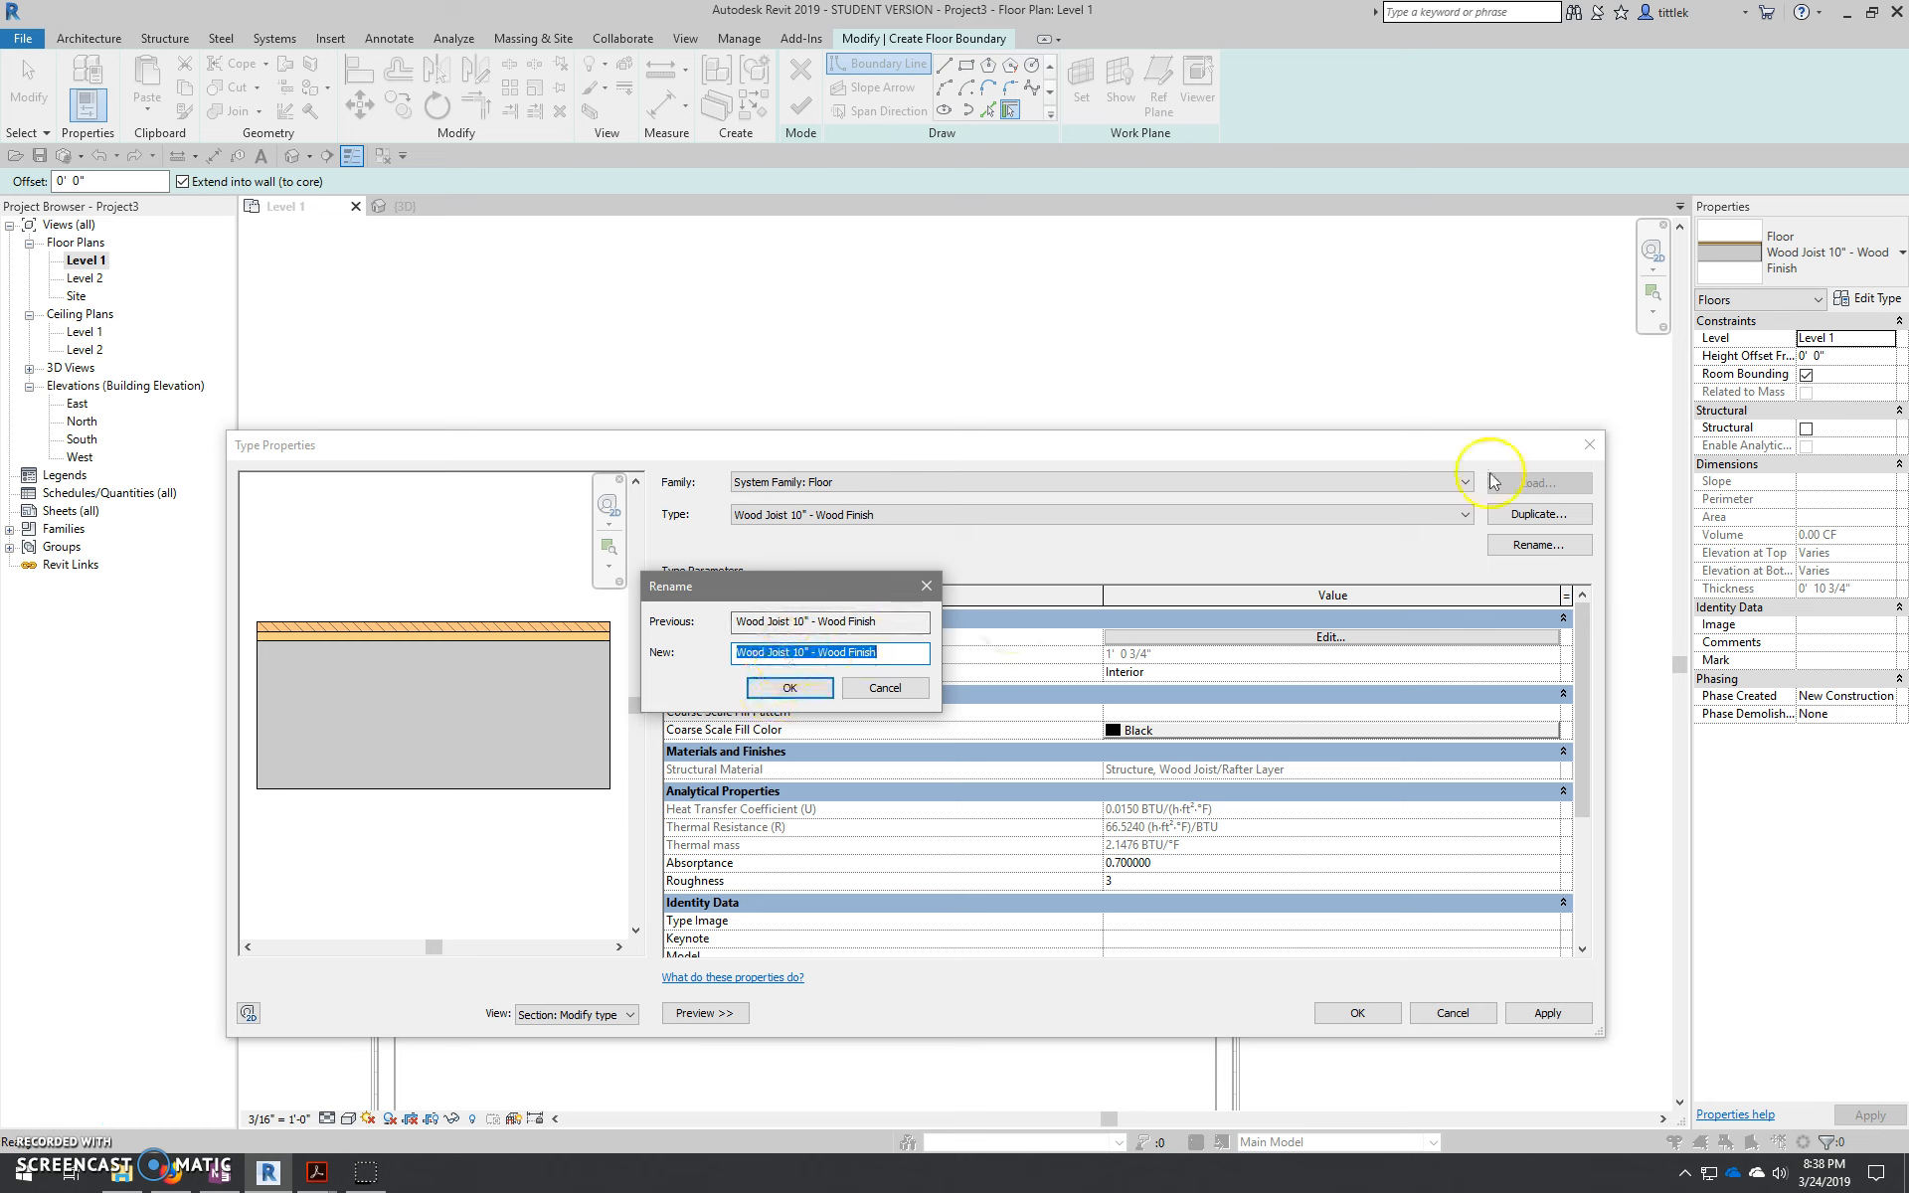
left_click(796, 654)
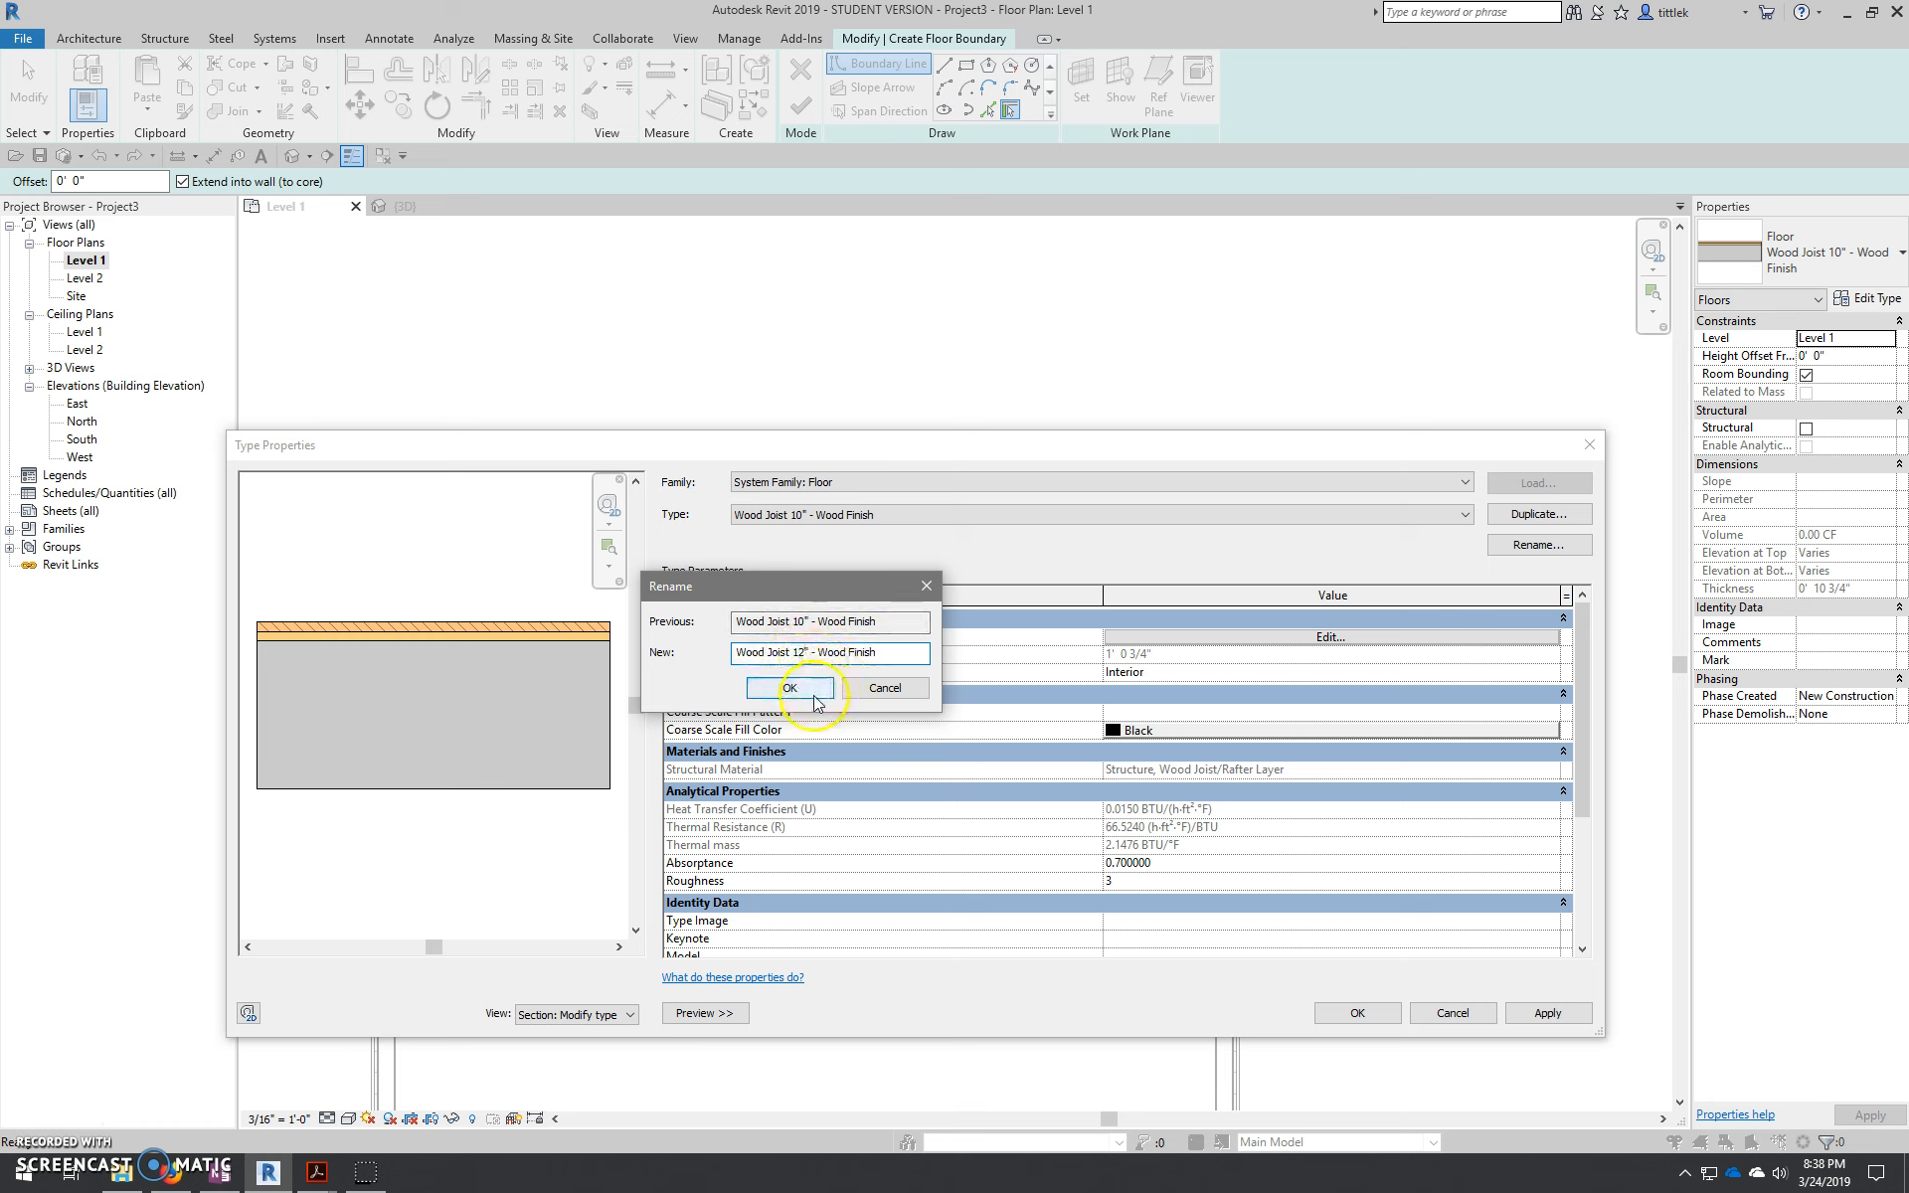
left_click(790, 688)
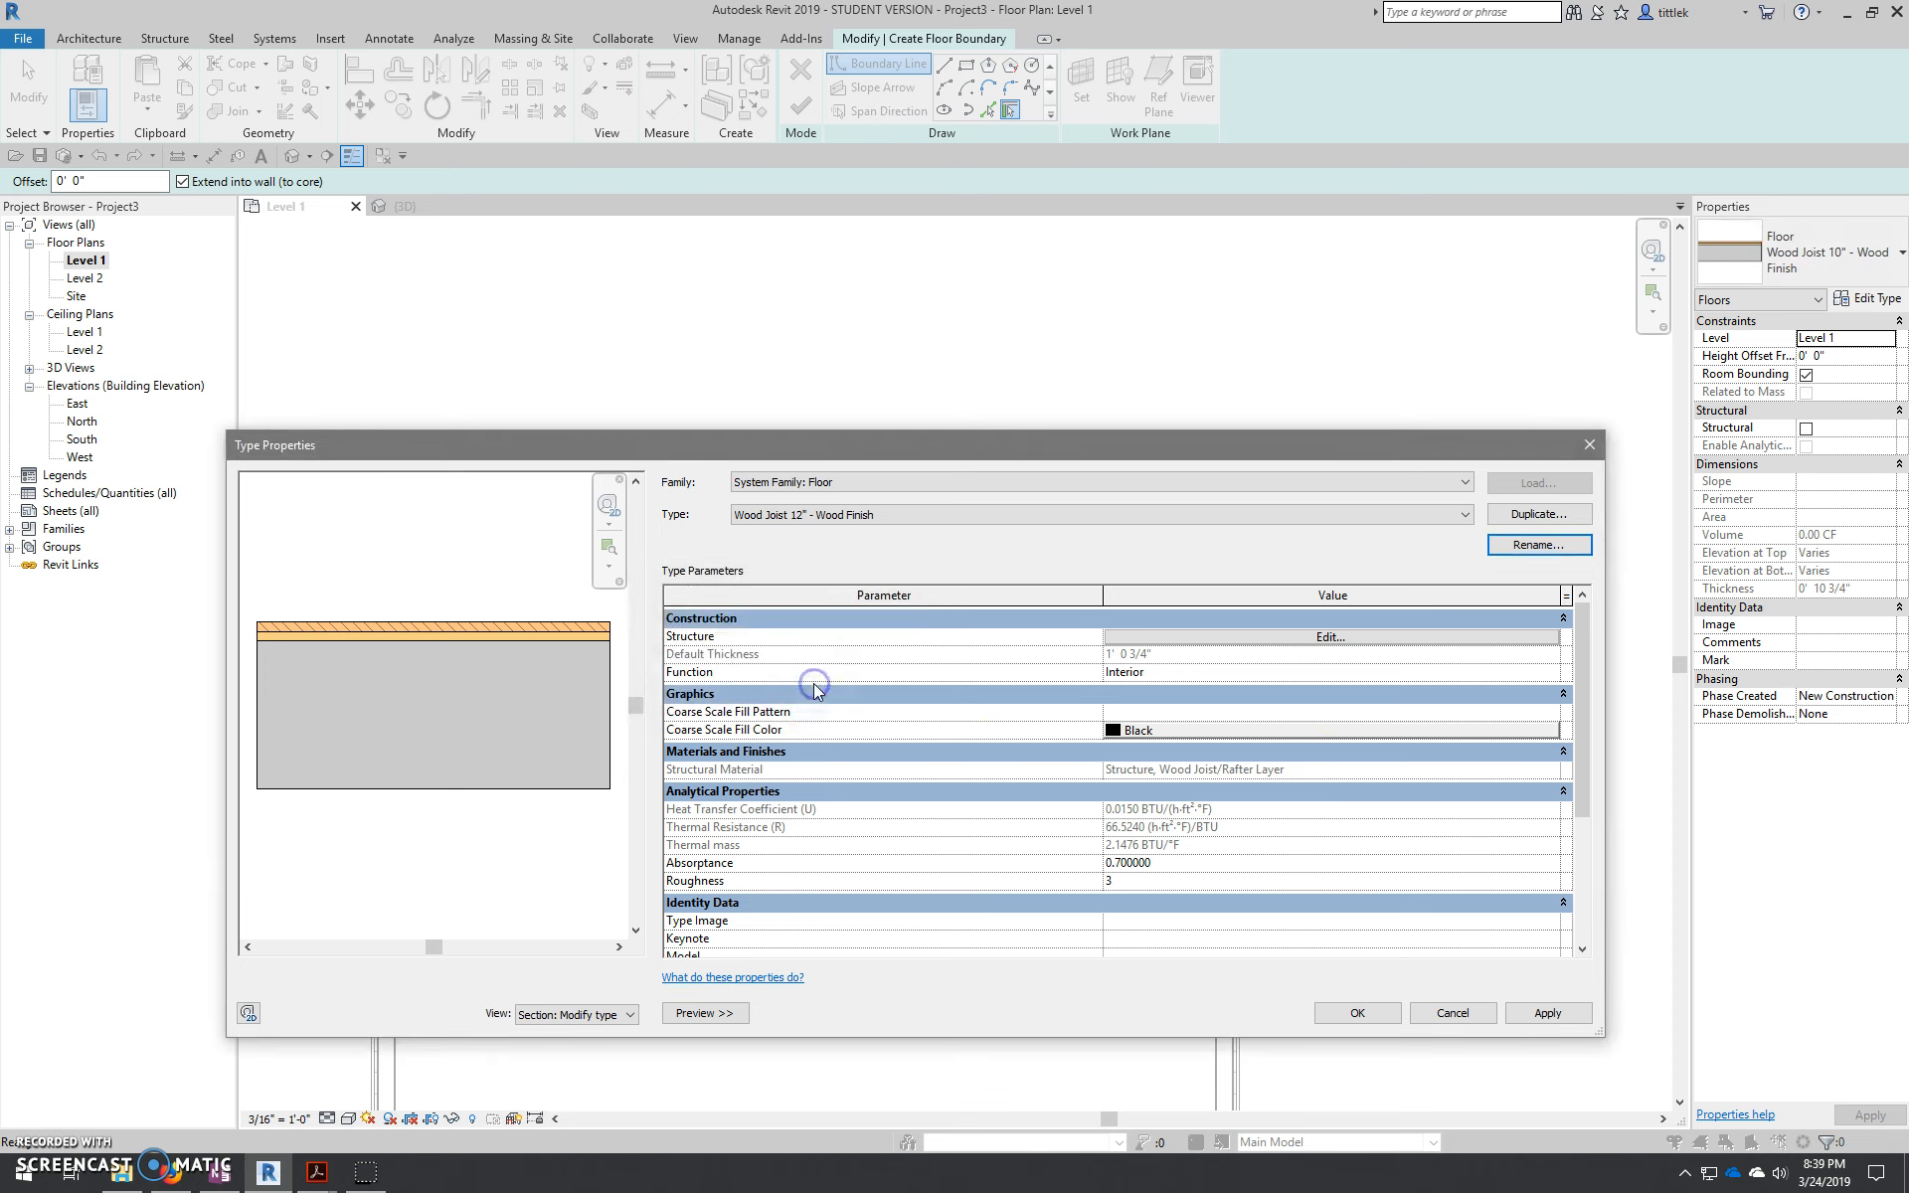
left_click(1357, 1012)
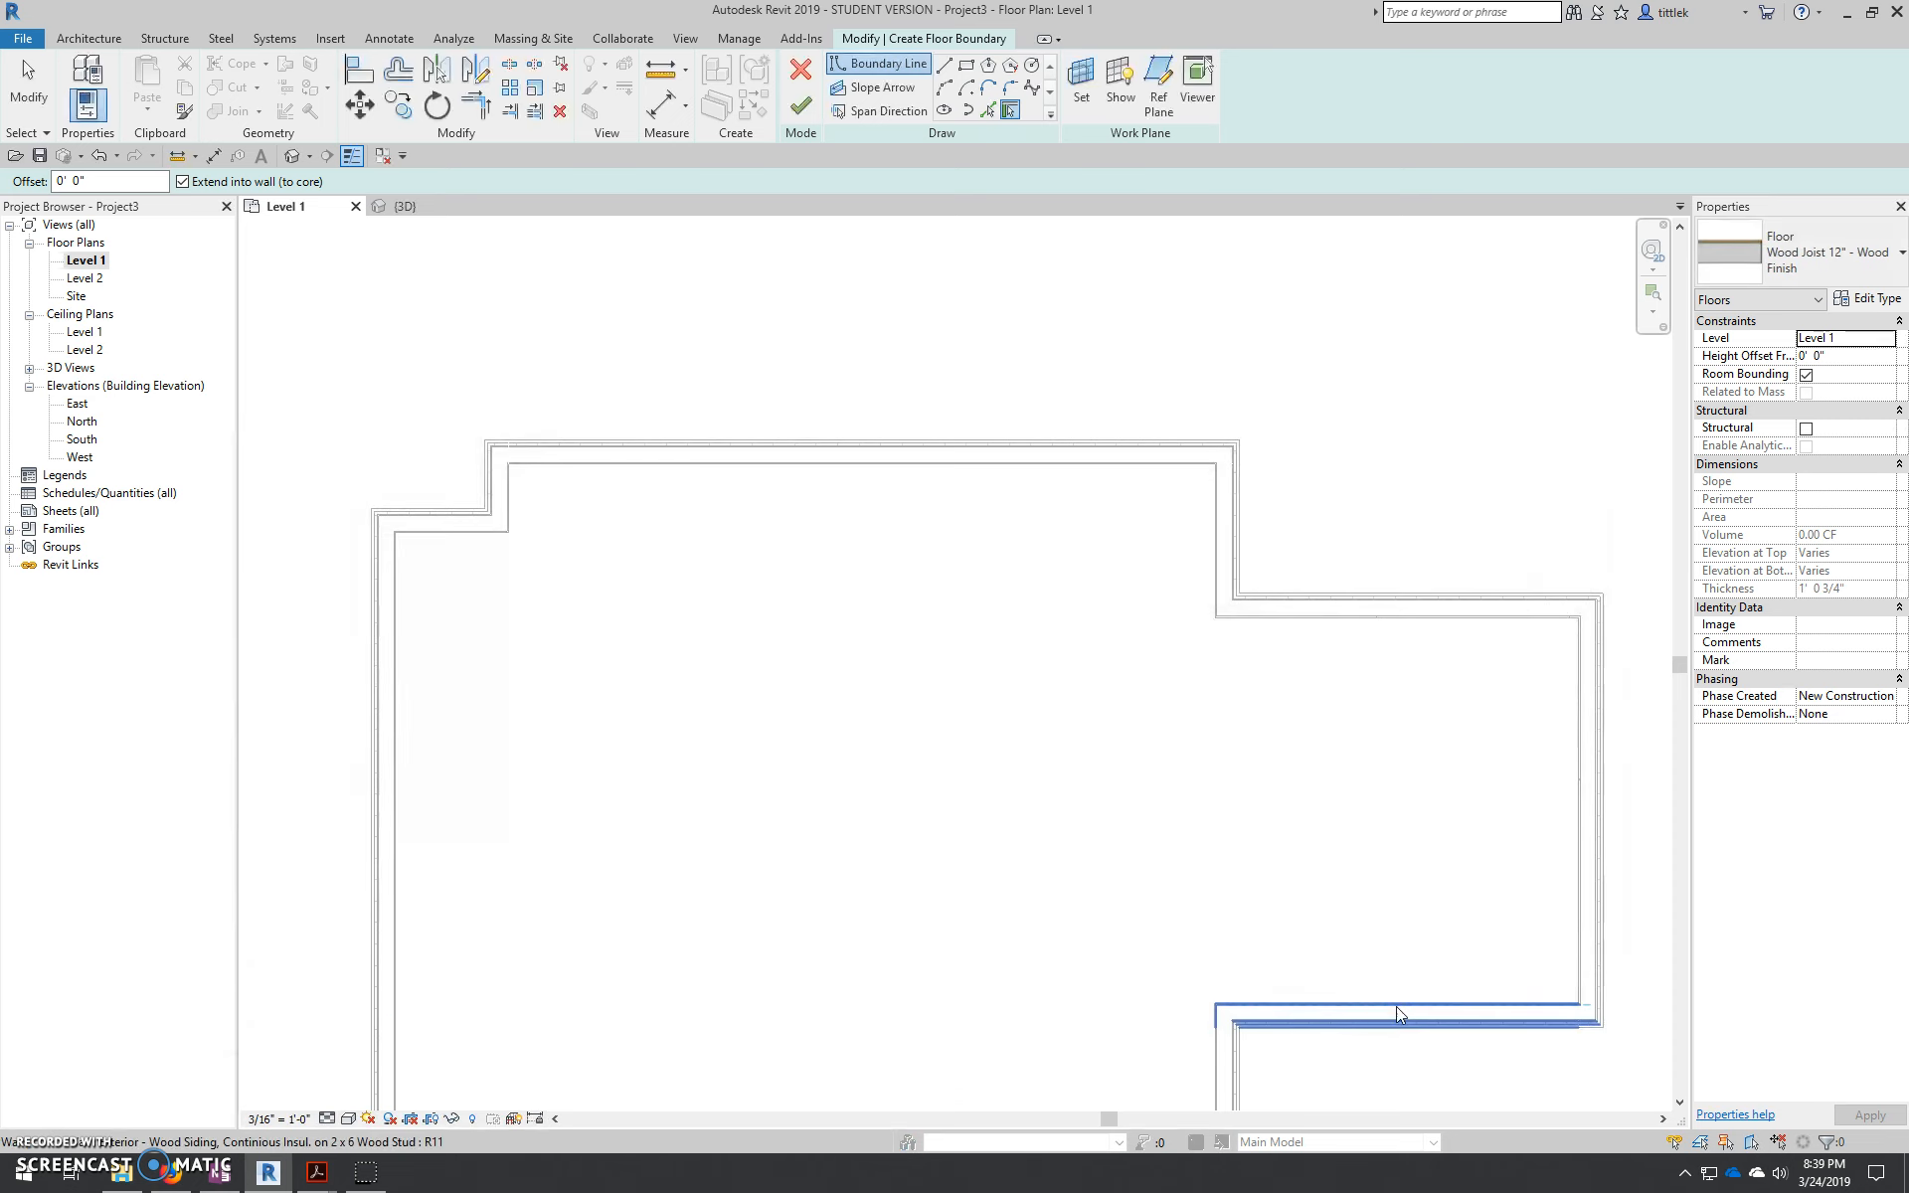
- Pick the two short walls at the northwest notch as floor boundary lines, extended to the wall core
middle_click_drag(464, 449, 702, 495)
scroll(795, 557, "up", 3)
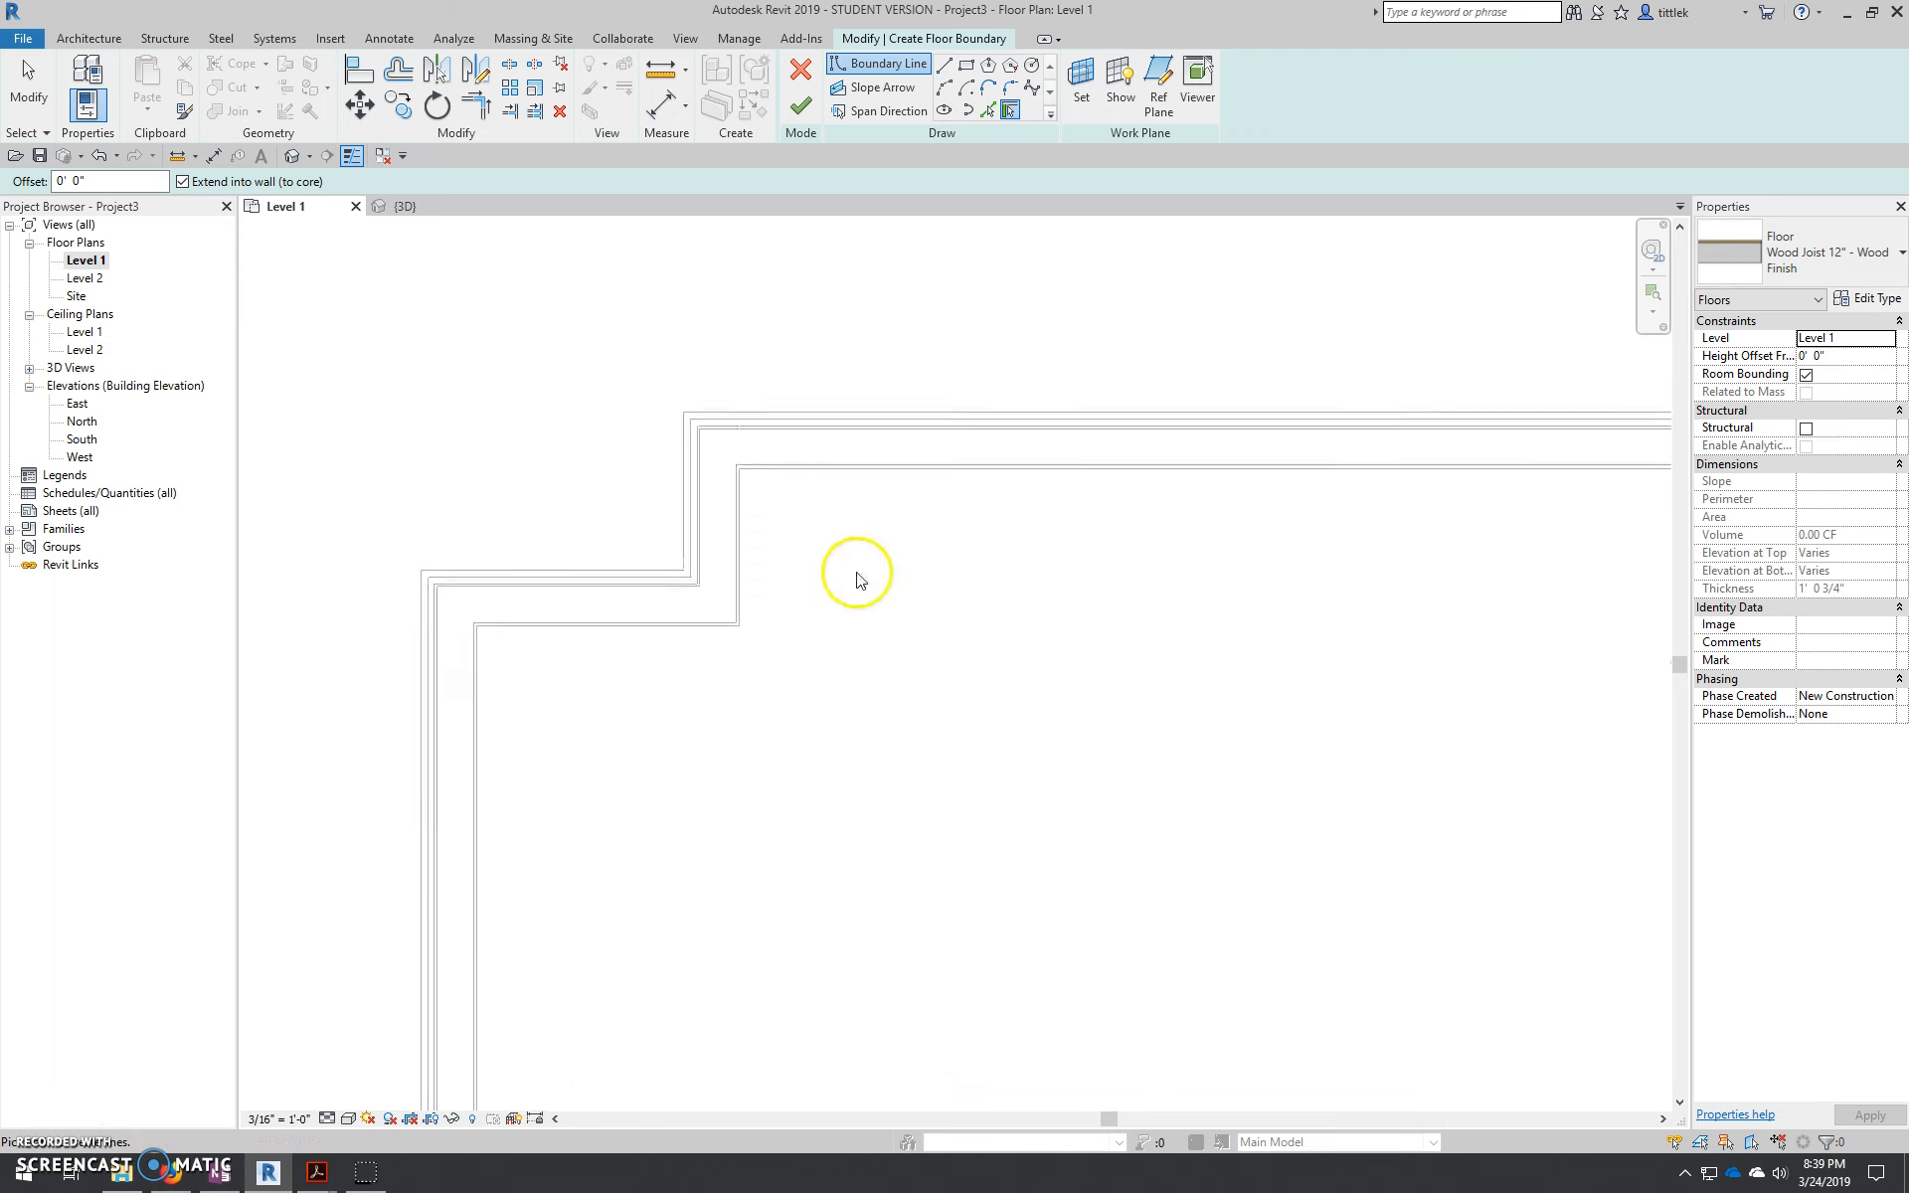
scroll(428, 582, "up", 3)
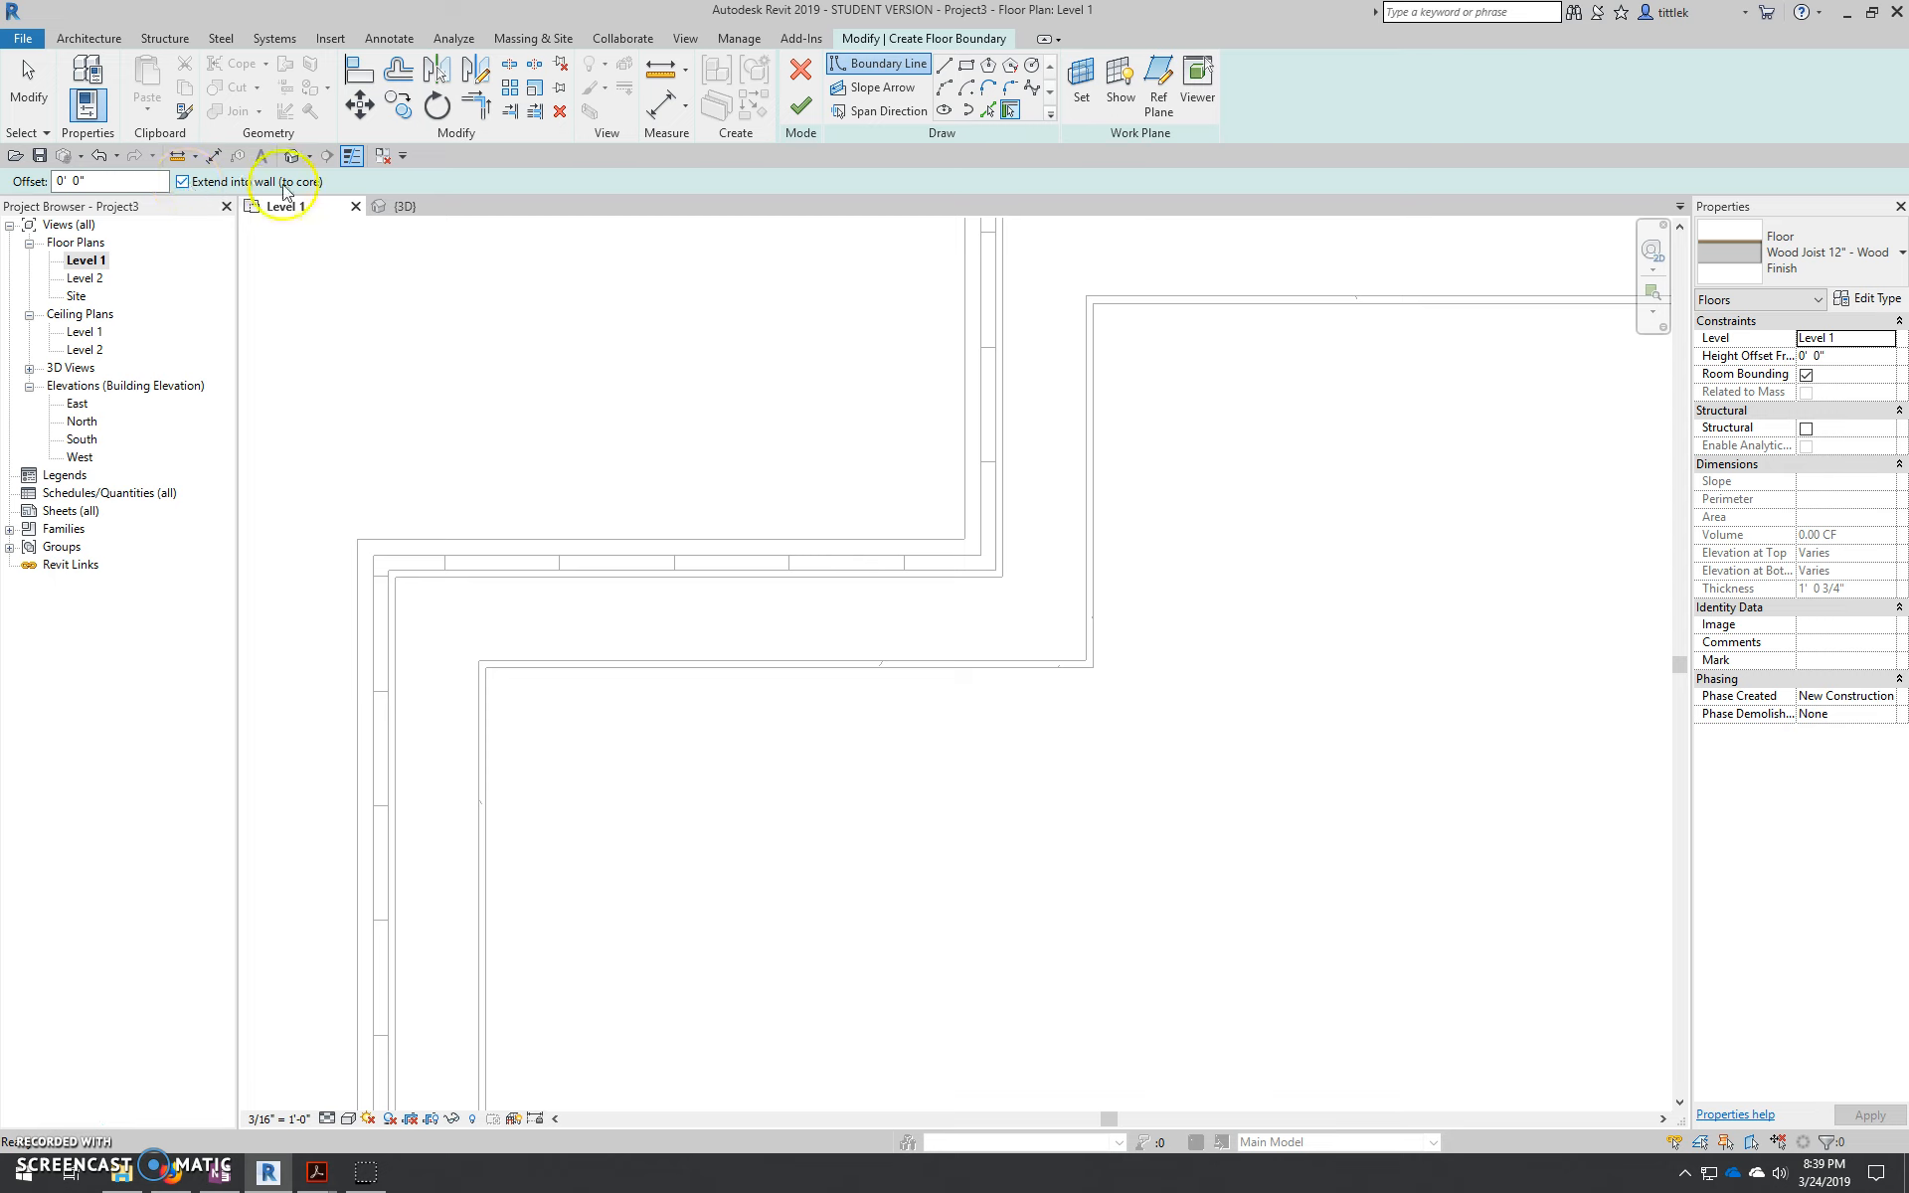
left_click(808, 580)
scroll(699, 632, "down", 2)
middle_click_drag(867, 522, 718, 647)
scroll(718, 648, "up", 2)
scroll(599, 798, "up", 2)
scroll(781, 800, "up", 2)
scroll(786, 756, "down", 1)
scroll(793, 756, "down", 1)
scroll(803, 753, "down", 2)
left_click(859, 655)
scroll(809, 743, "down", 2)
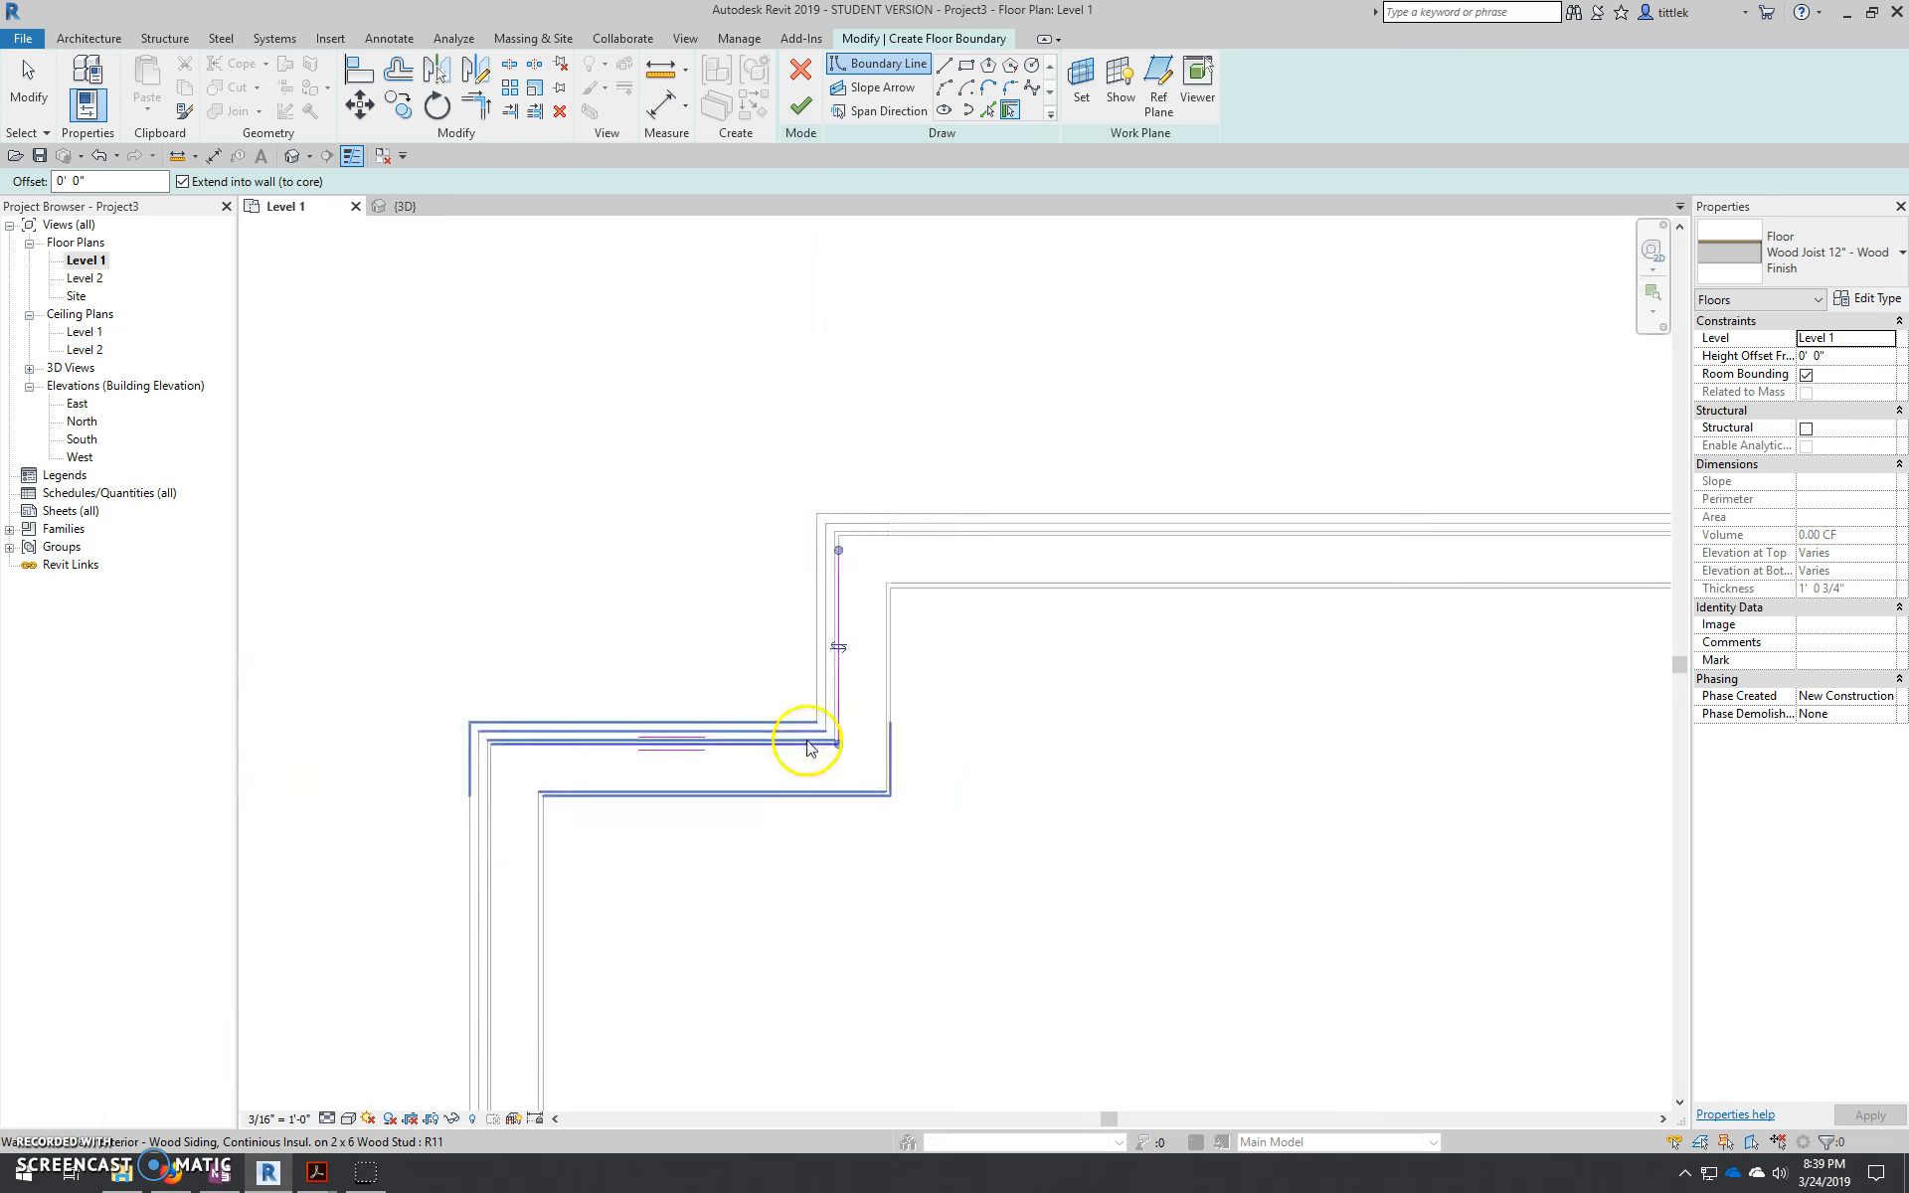
- Add the long north wall and the wall running south from its east end to the floor boundary
left_click(992, 564)
scroll(577, 653, "down", 2)
scroll(936, 756, "down", 2)
middle_click_drag(1451, 733, 601, 602)
scroll(798, 631, "up", 2)
left_click(785, 636)
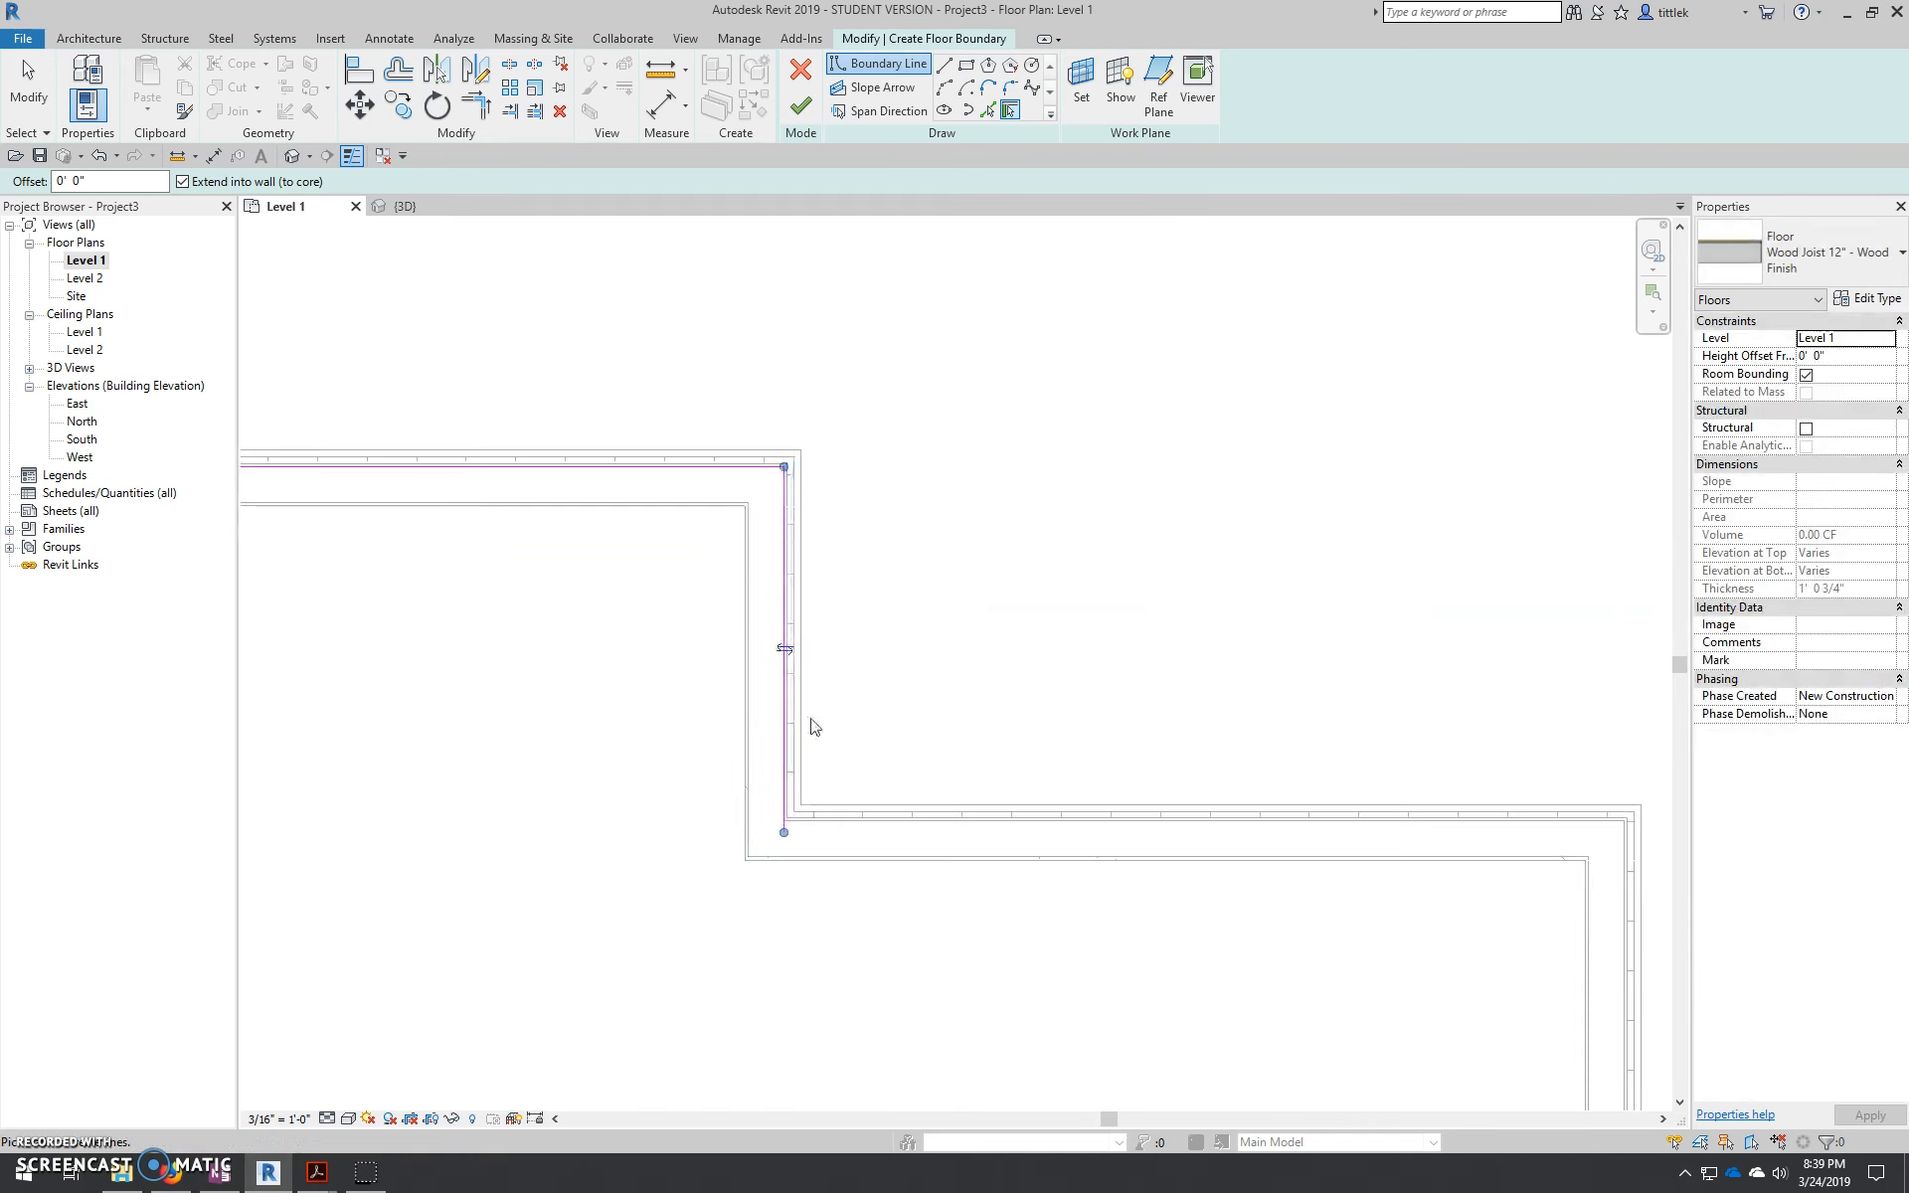
- Pick the north, east and south walls of the east projection as floor boundary lines
left_click(885, 809)
scroll(885, 809, "down", 2)
middle_click_drag(885, 809, 904, 371)
scroll(904, 371, "down", 2)
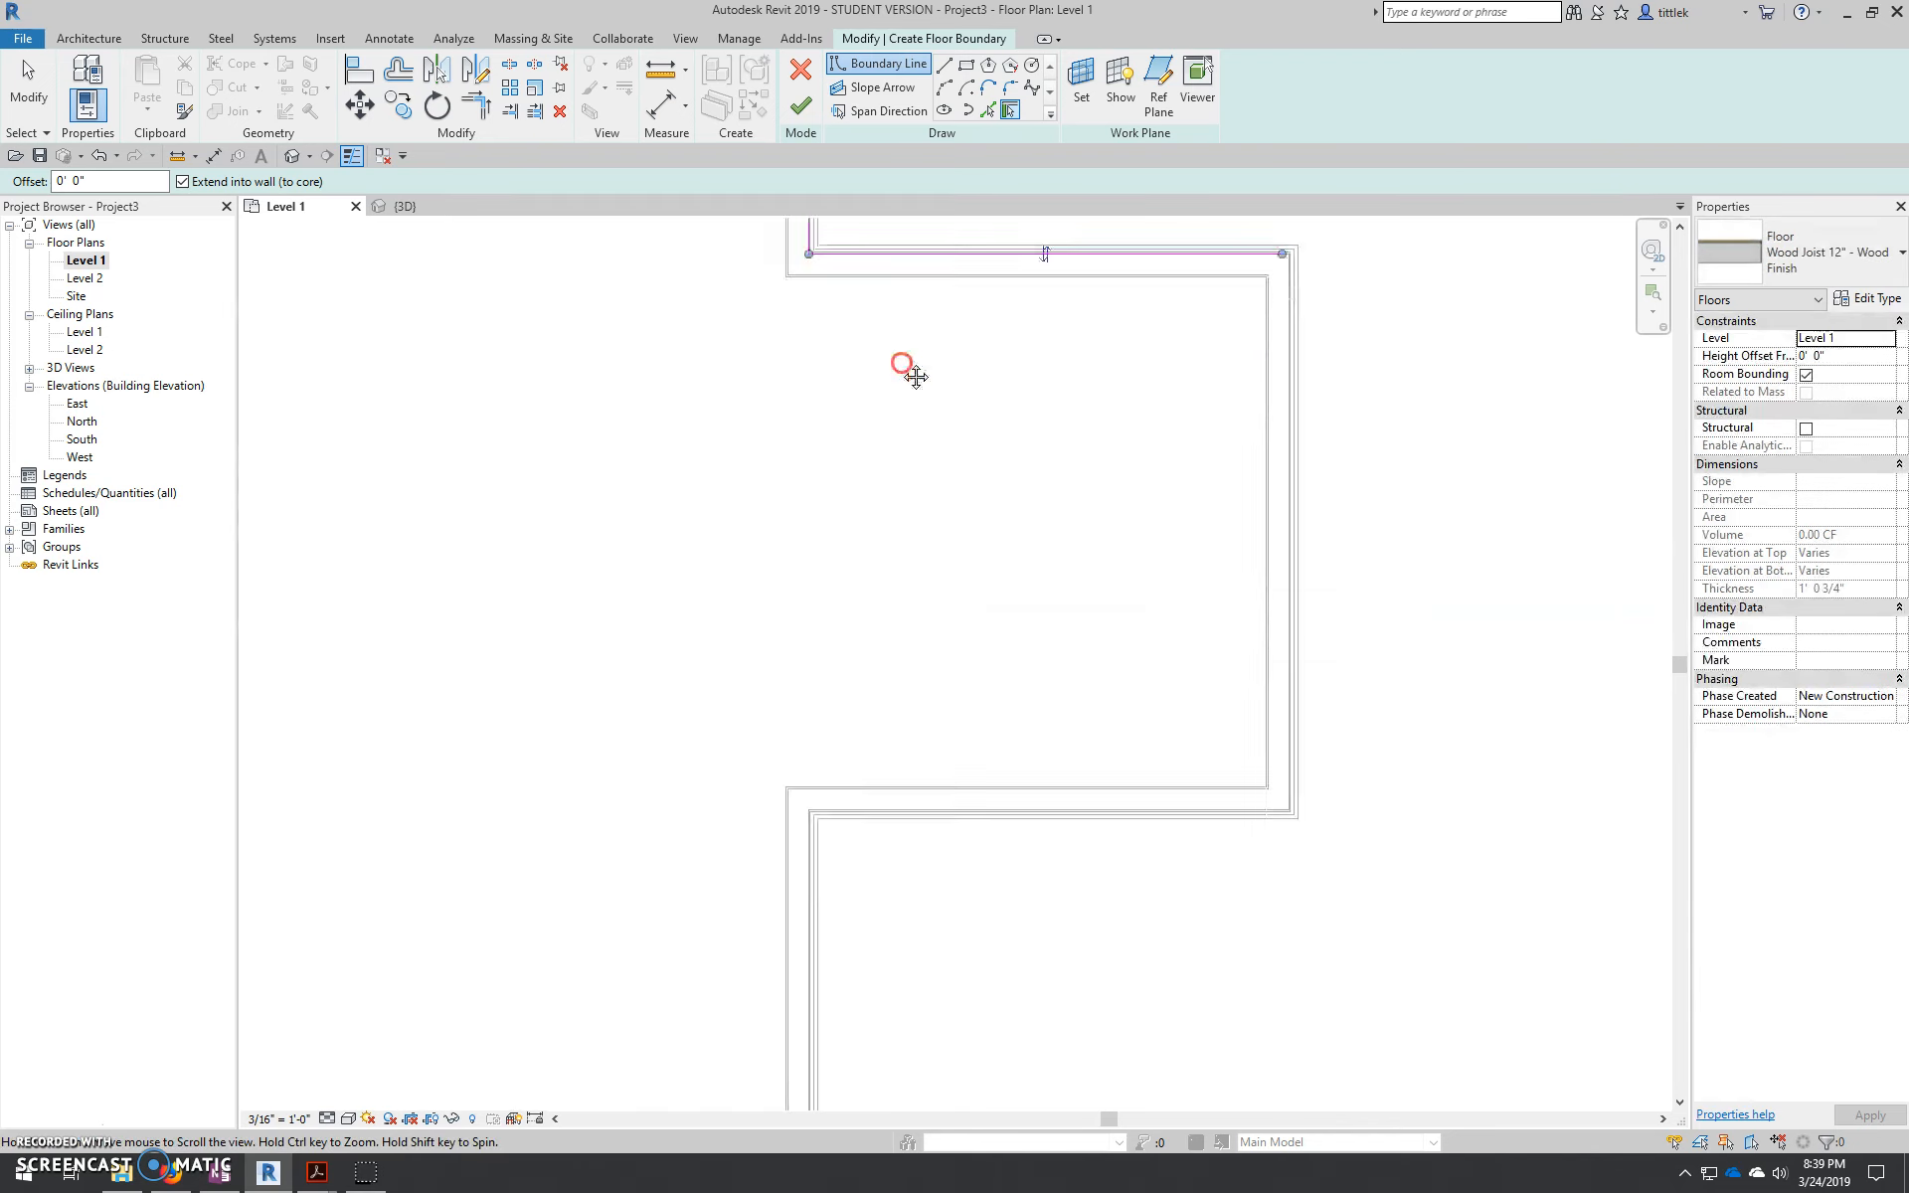
left_click(1275, 582)
left_click(1152, 813)
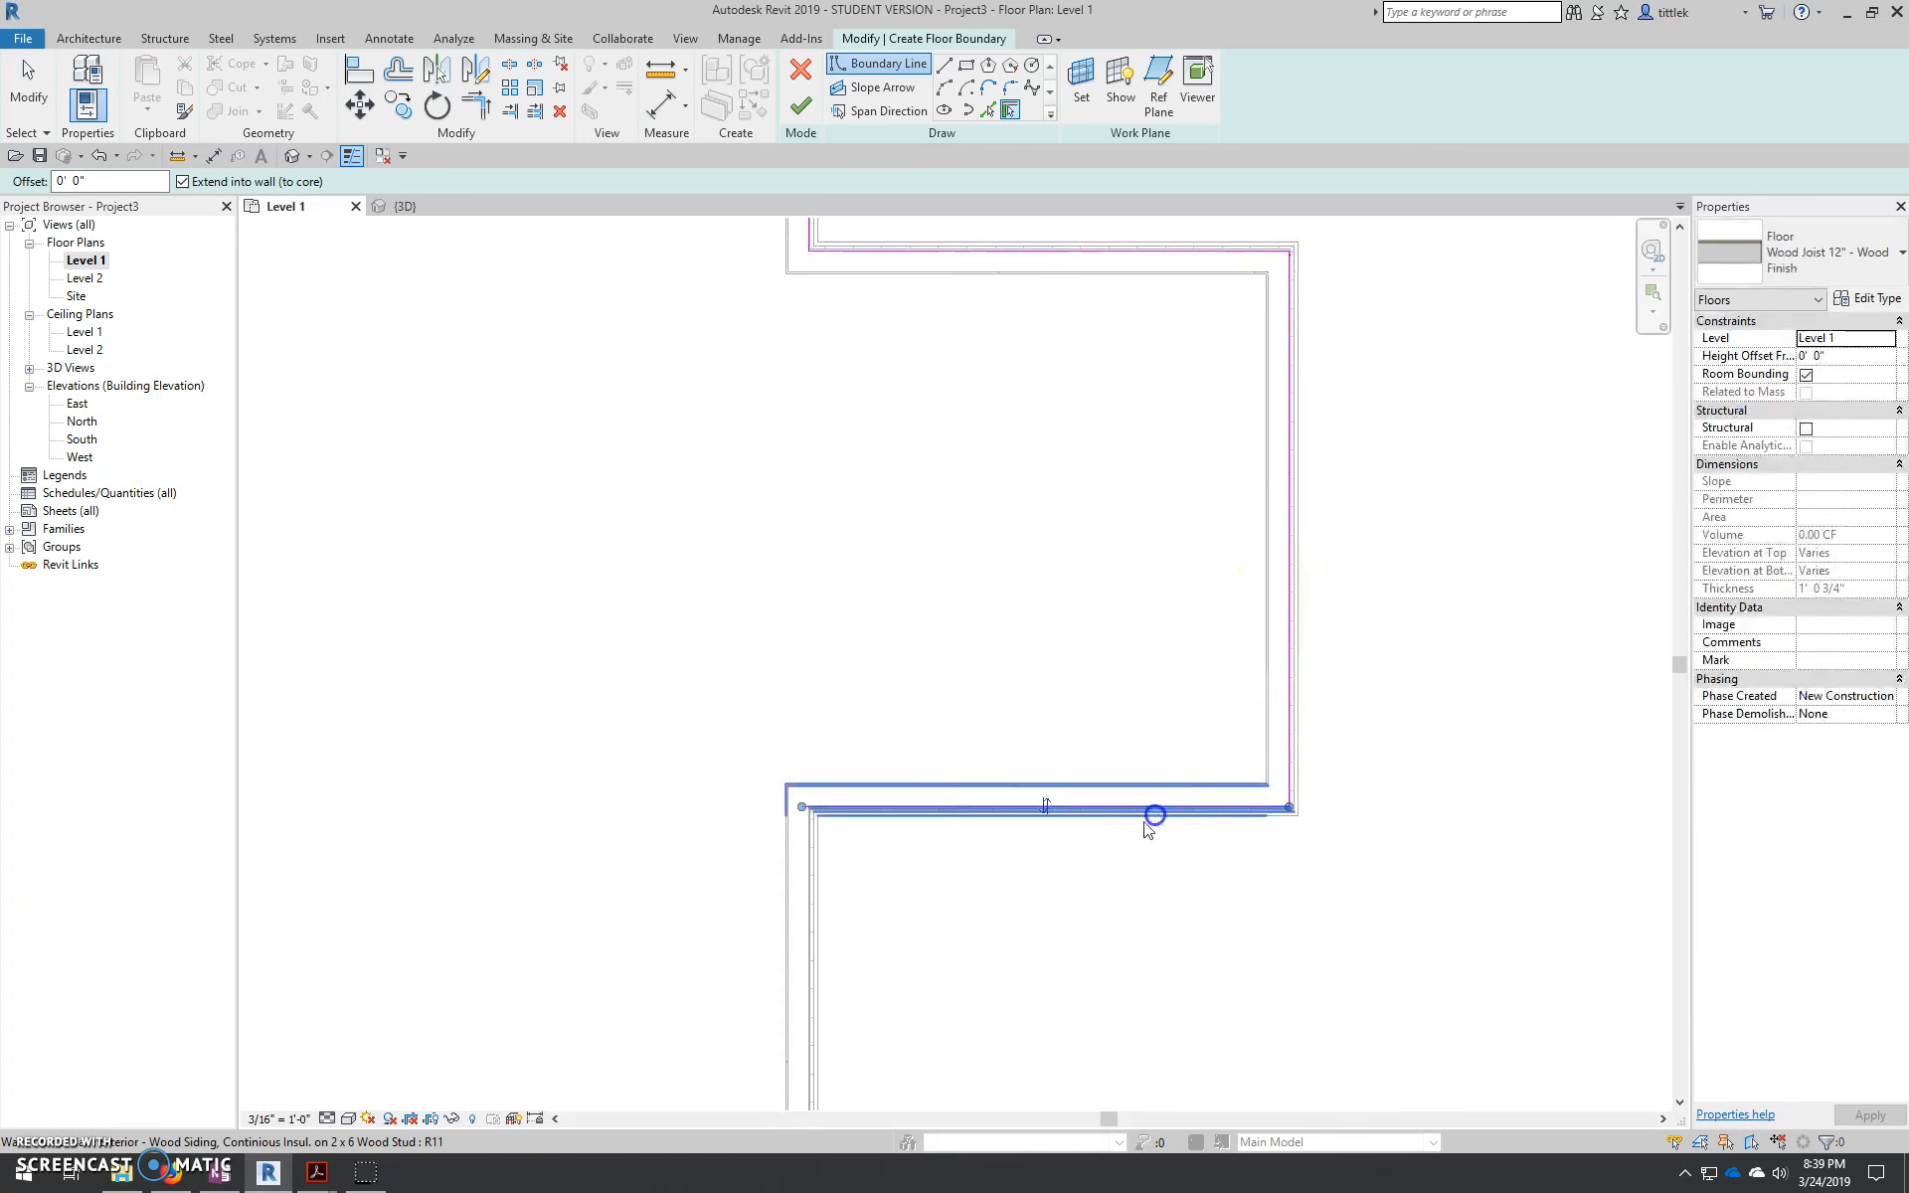
- Pick the lower east wall and the remaining south and west walls to close the boundary, and finish the floor
left_click(810, 992)
middle_click_drag(765, 1028, 1172, 226)
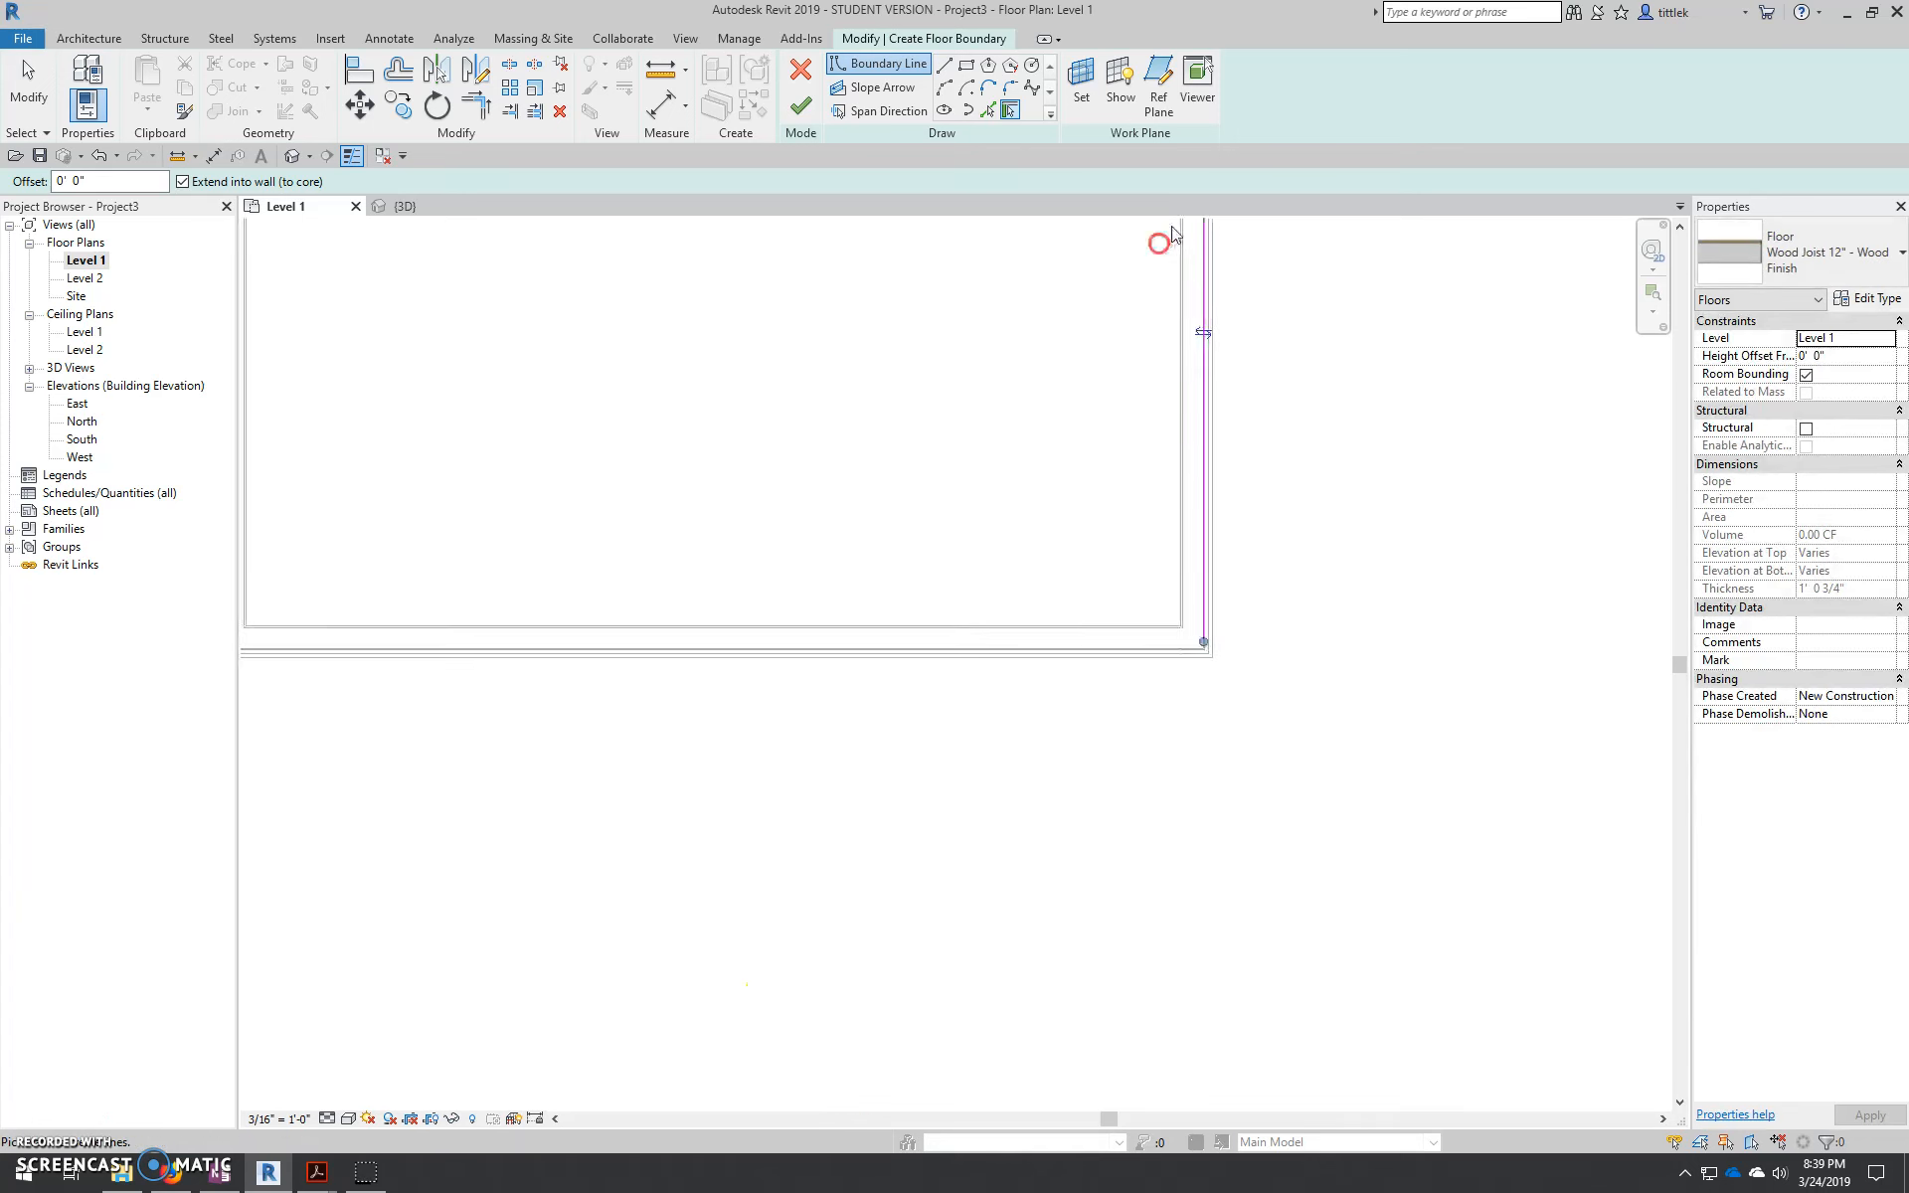
scroll(1116, 650, "down", 5)
middle_click_drag(773, 494, 932, 717)
scroll(845, 690, "up", 3)
left_click(827, 707)
left_click(775, 644)
left_click(718, 546)
scroll(874, 482, "down", 4)
scroll(788, 597, "up", 4)
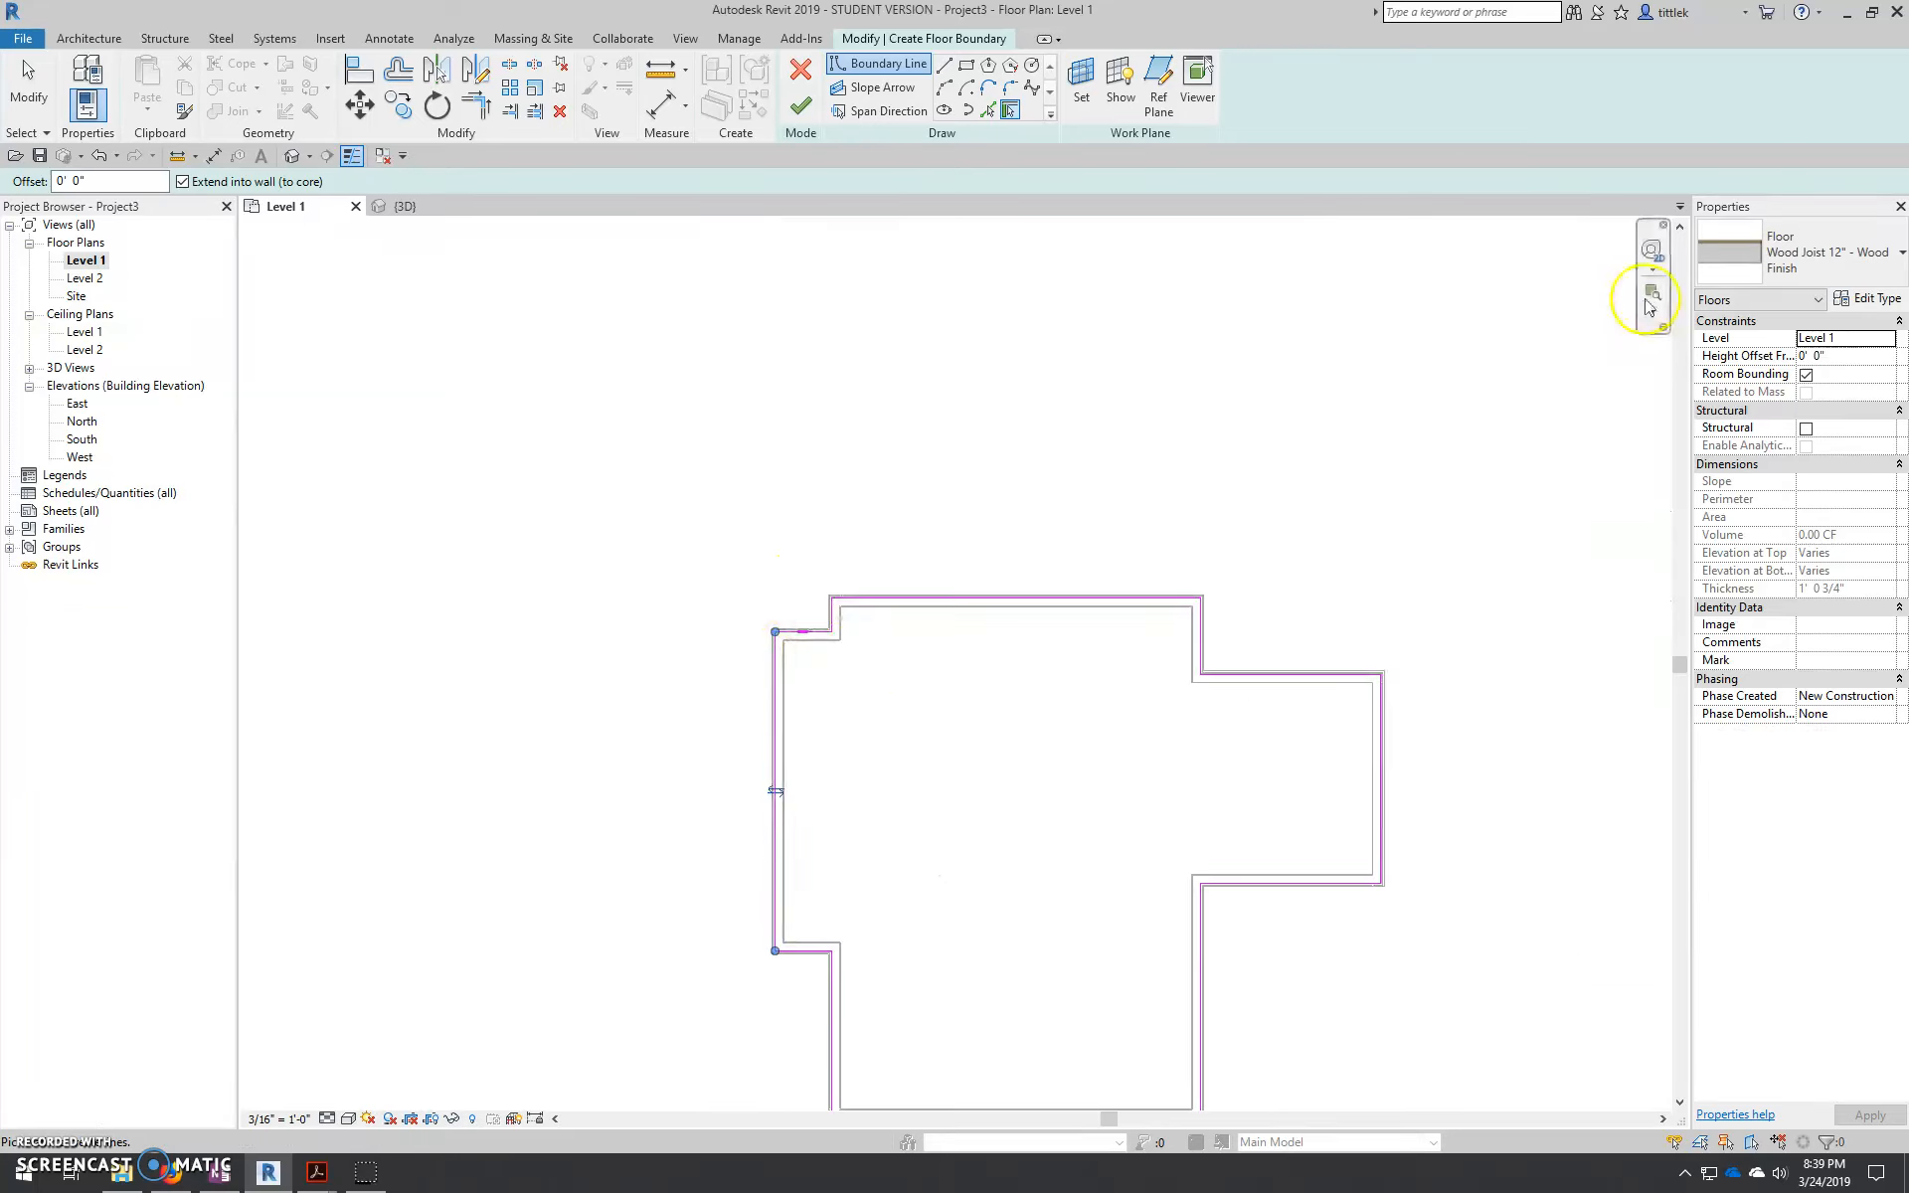
left_click(801, 110)
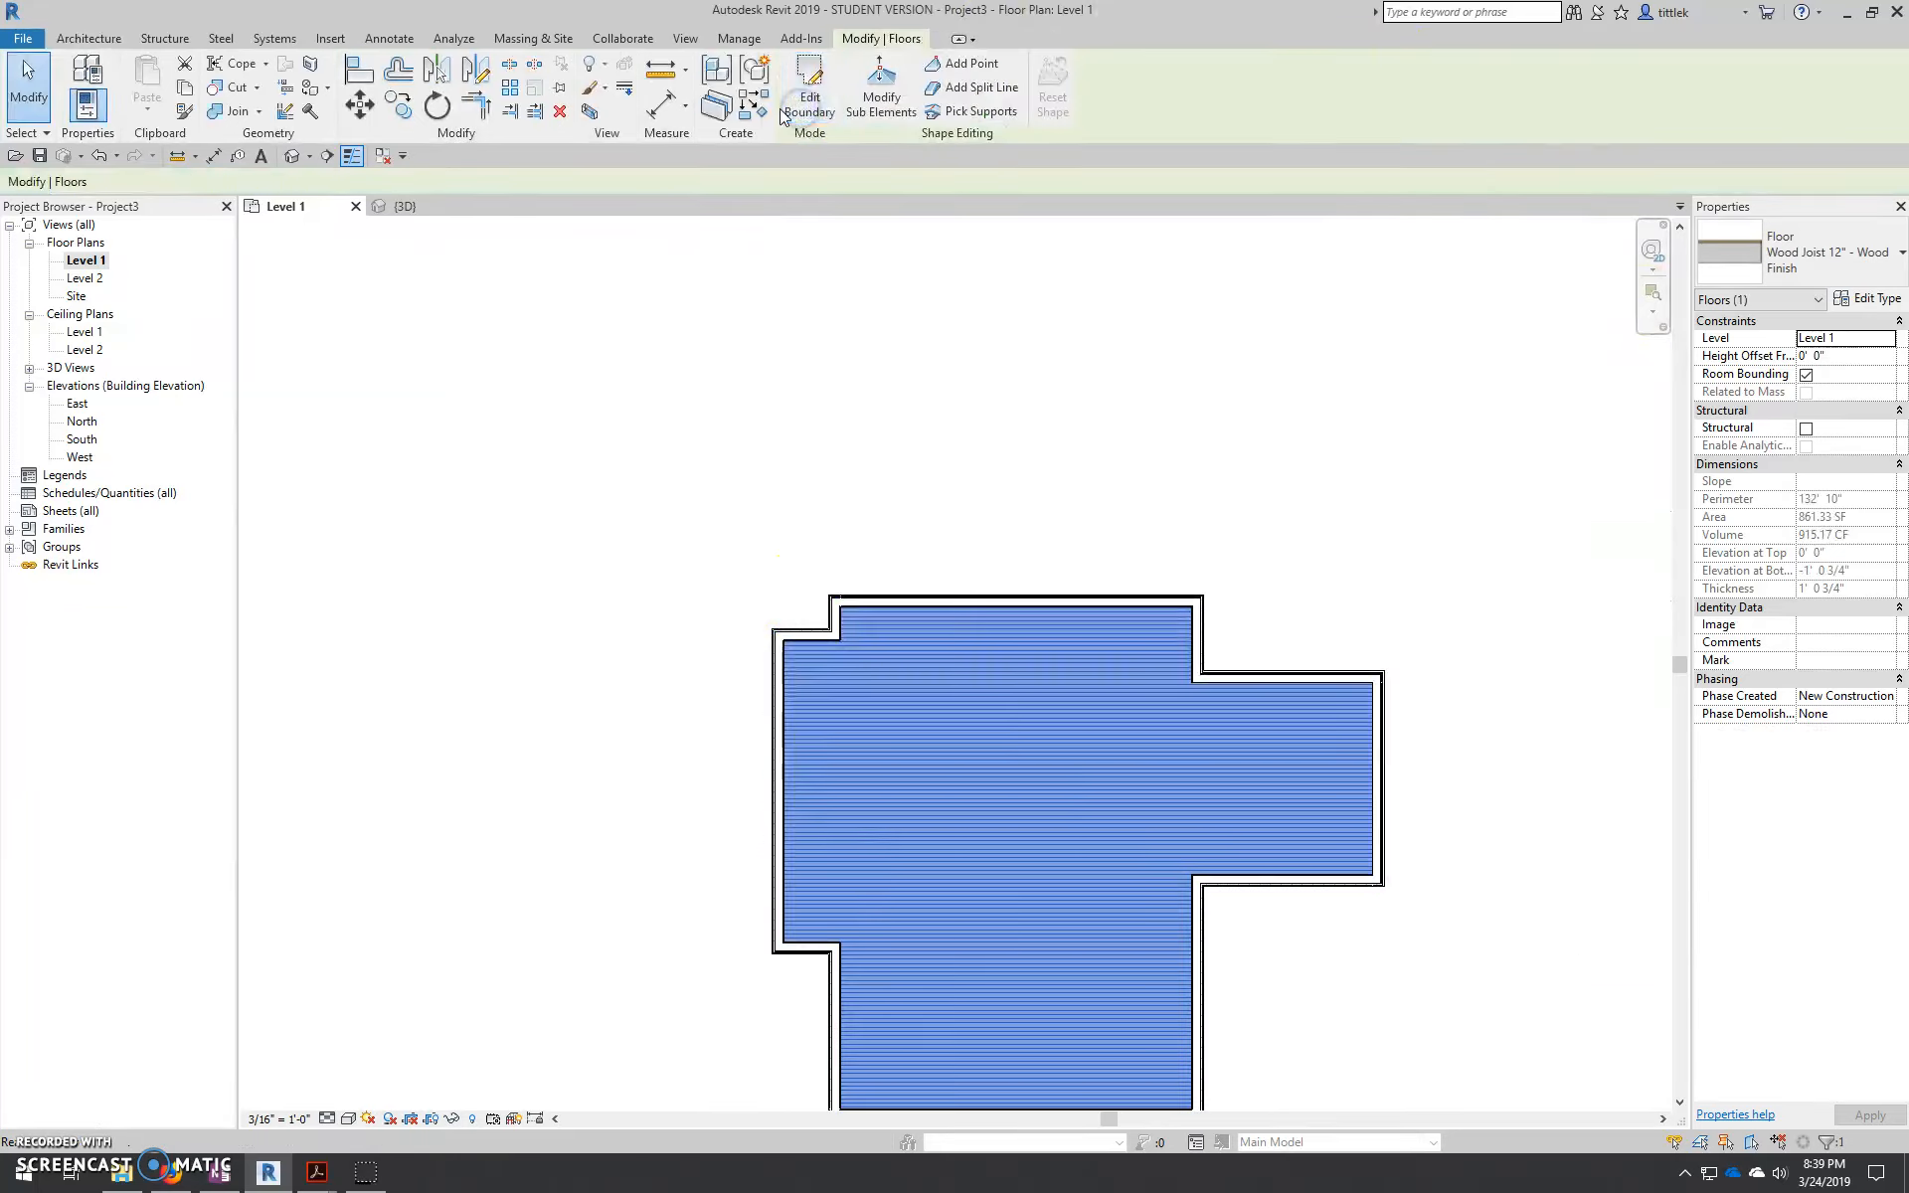